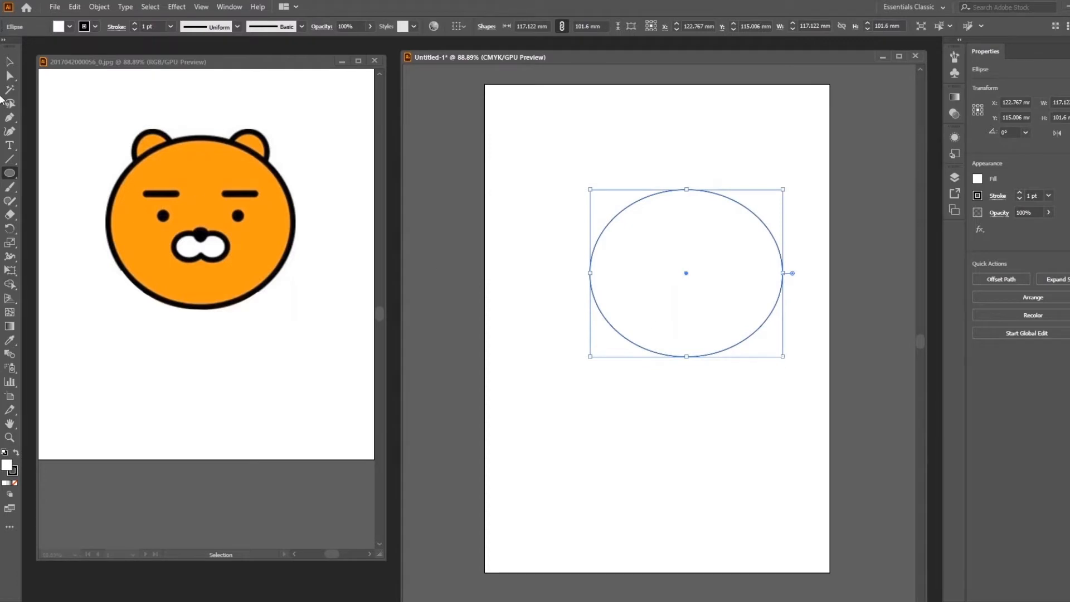
- Move the head ellipse up to the page's horizontal centre and set its stroke weight to 10 pt
left_click_drag(681, 207, 653, 176)
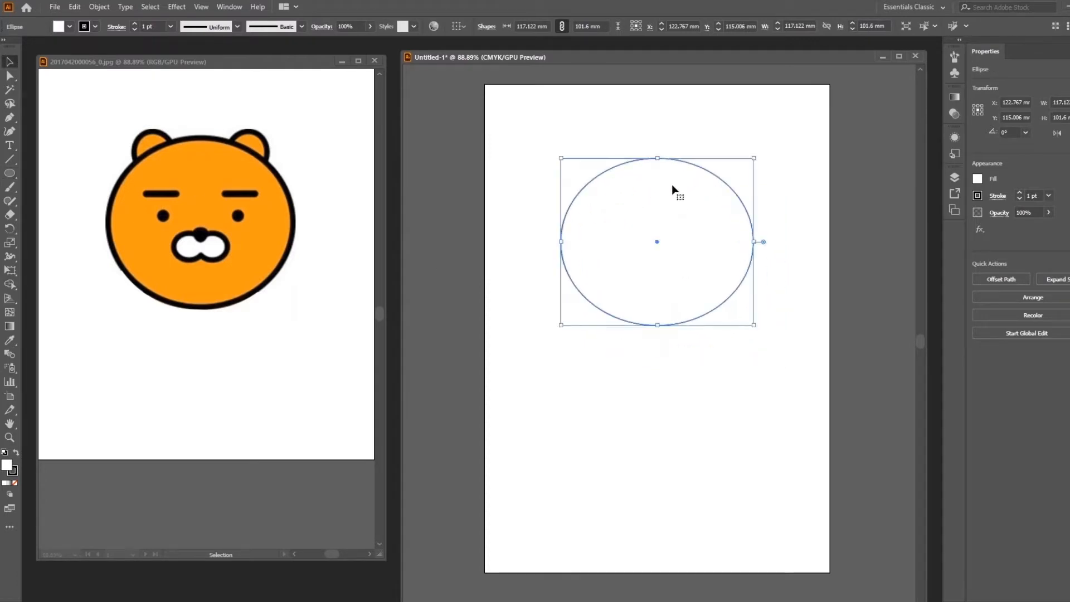
left_click(133, 22)
left_click(134, 23)
left_click(134, 23)
left_click(134, 23)
left_click(134, 23)
left_click(133, 22)
left_click(133, 23)
left_click(134, 23)
left_click(134, 22)
left_click(134, 23)
left_click(135, 29)
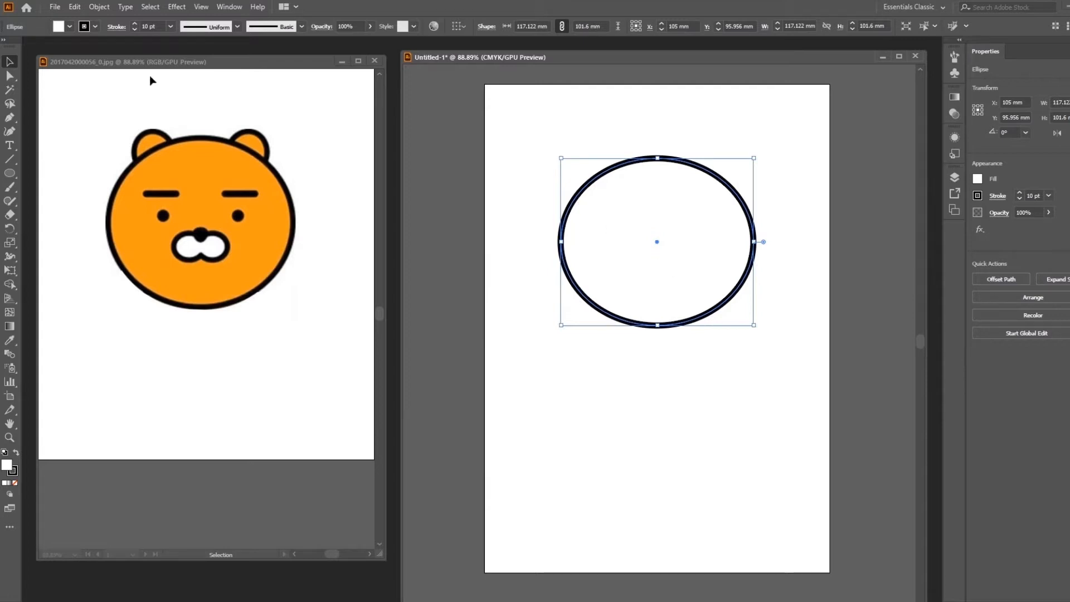
- Fill the head ellipse with the light orange swatch and move it slightly down the page
left_click(70, 28)
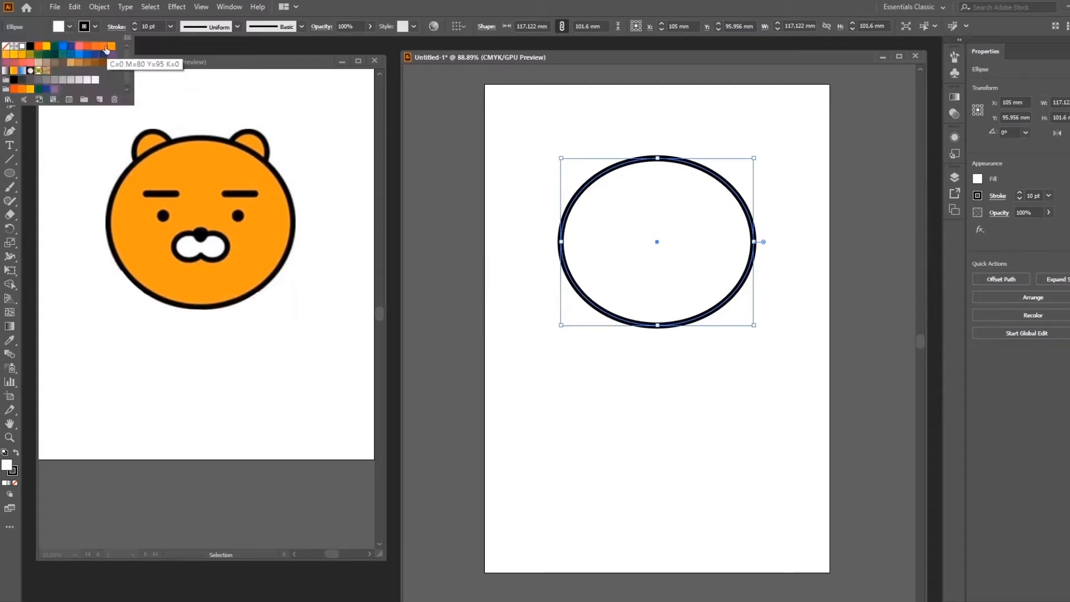
left_click(111, 47)
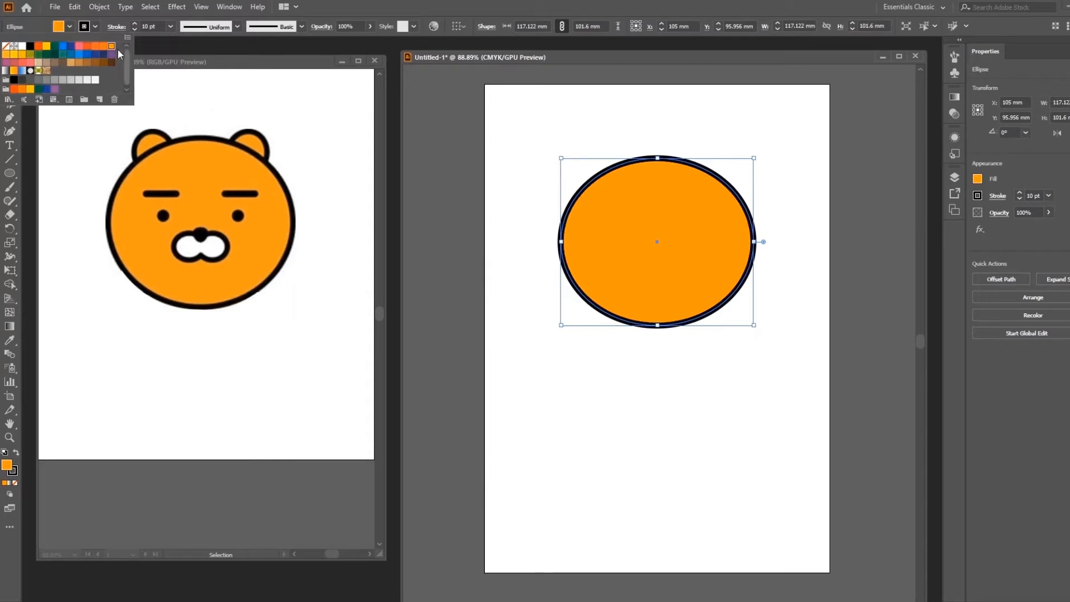
left_click_drag(663, 262, 691, 259)
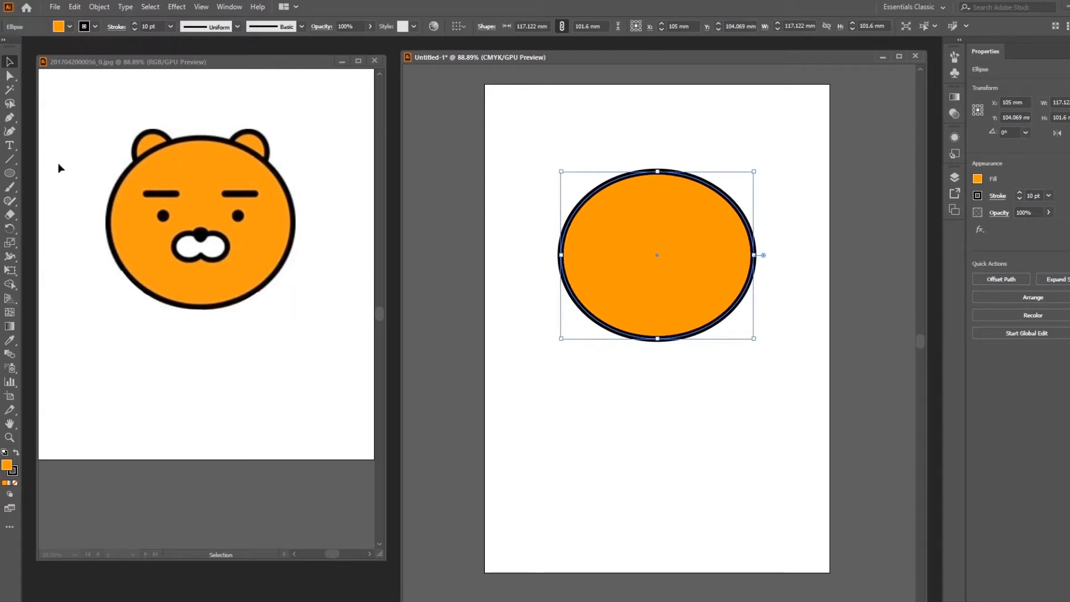
- Draw an ear ellipse about 29 by 27 mm overlapping the upper-left edge of the head
left_click(9, 173)
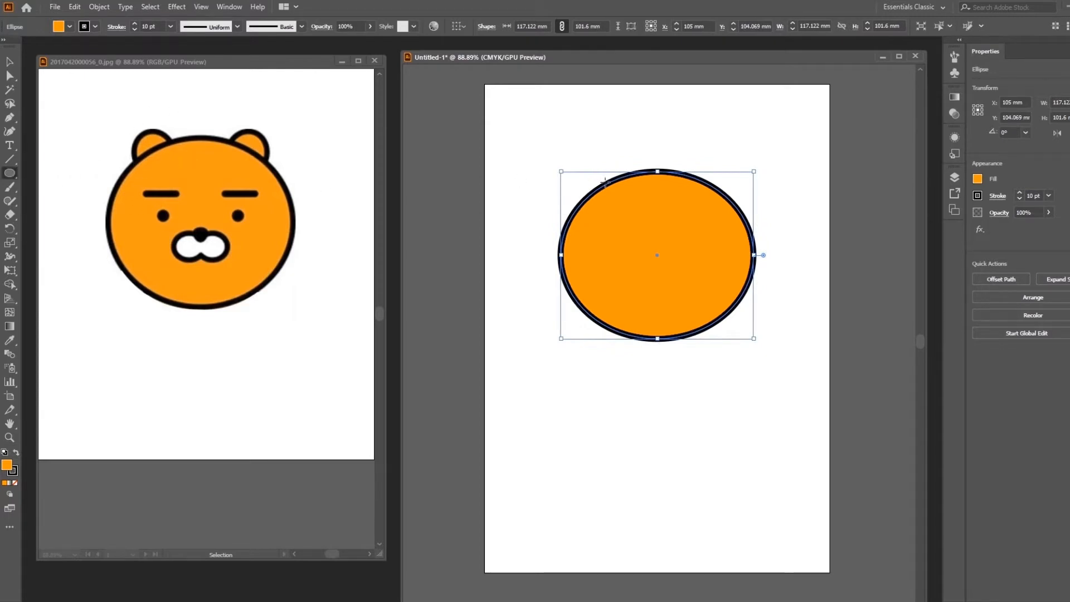
left_click_drag(582, 157, 622, 194)
left_click(8, 63)
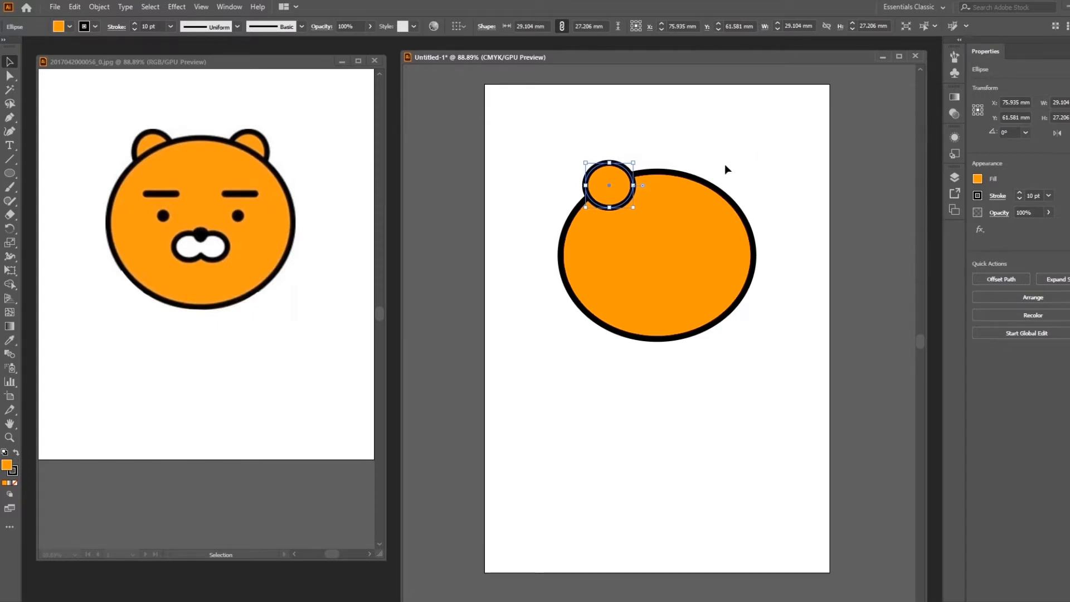
- Send the ear ellipse backward behind the head and deselect it
right_click(618, 194)
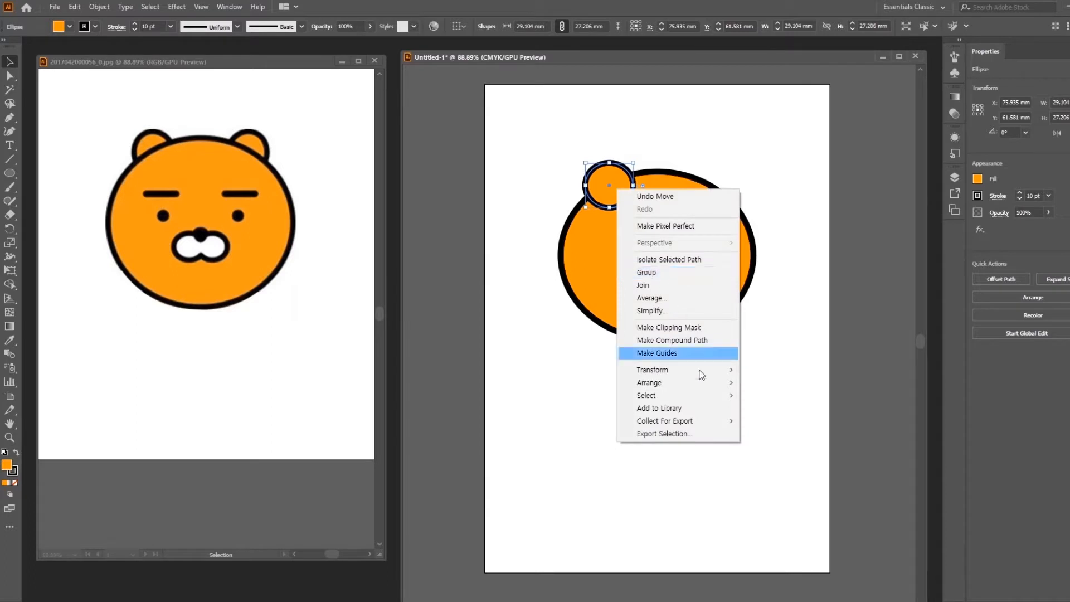
mouse_move(704, 388)
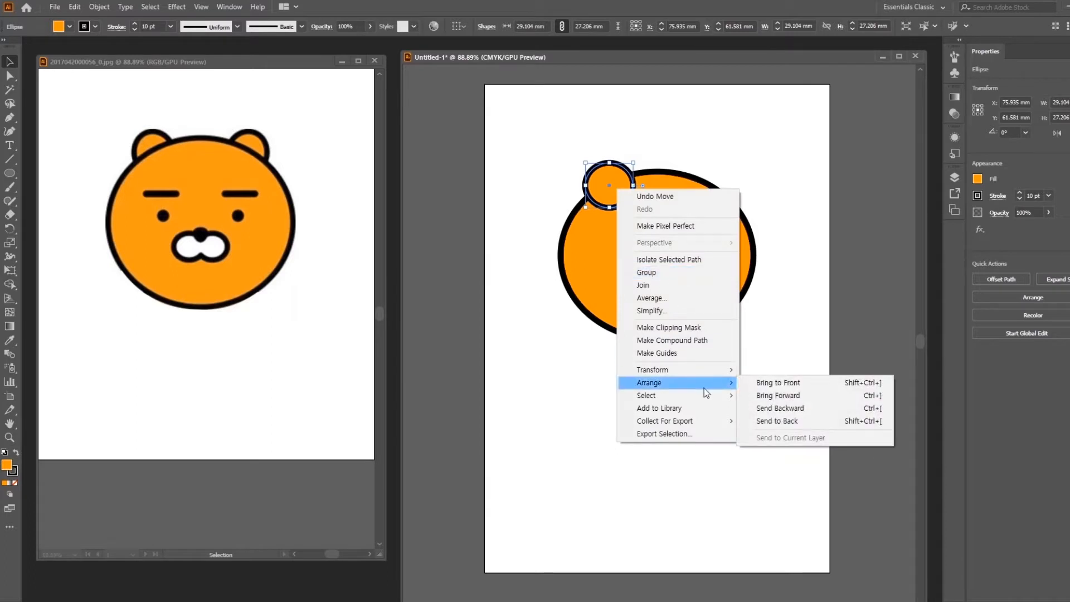
left_click(832, 408)
left_click(759, 412)
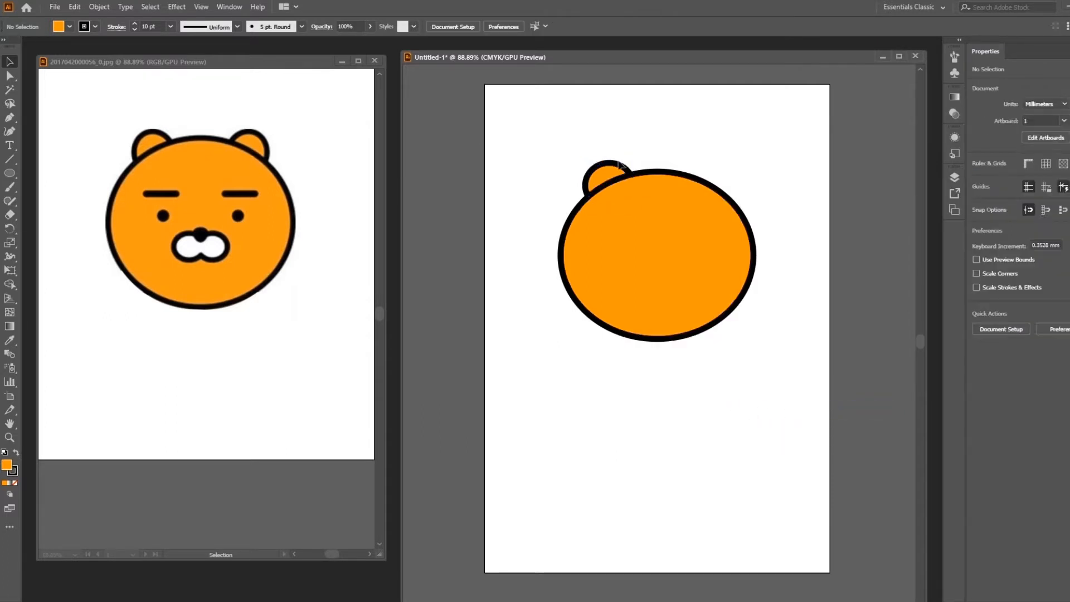
- Duplicate the ear to the page's upper-left corner and delete that duplicate
left_click_drag(611, 179, 533, 128)
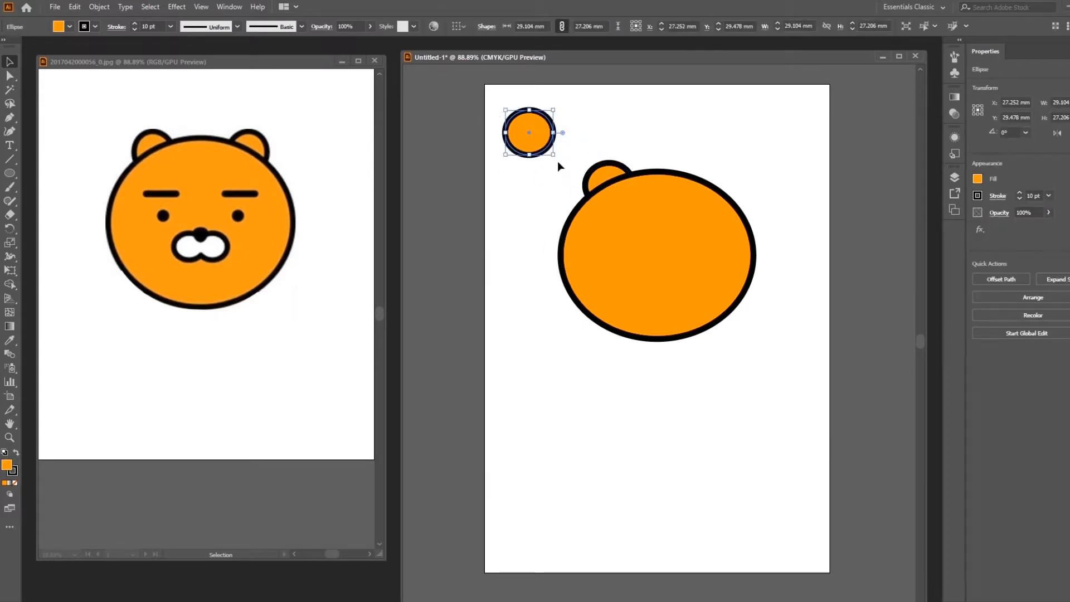
key("Delete")
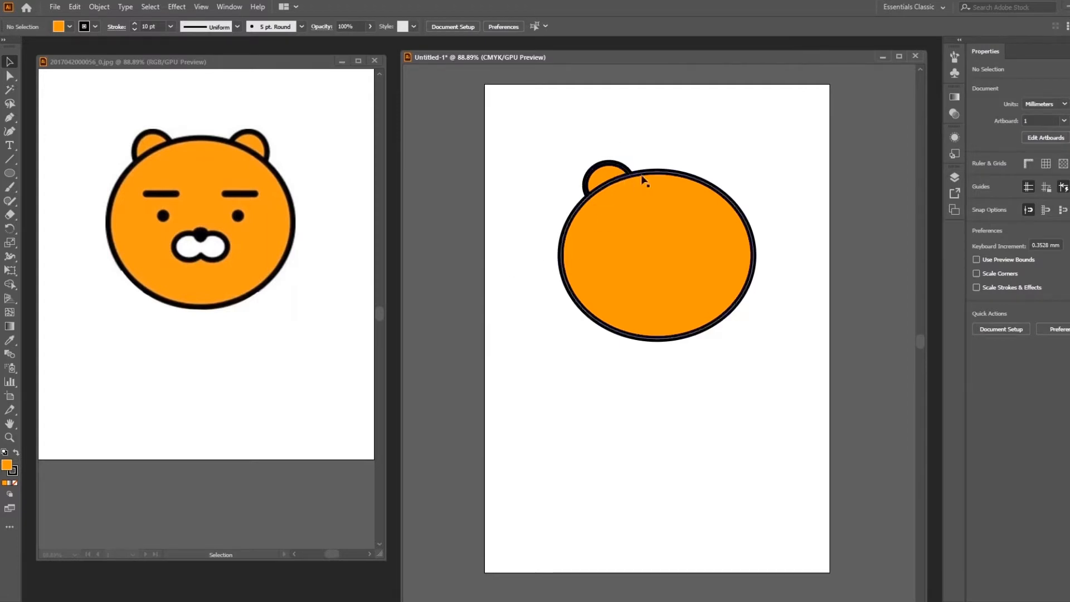
- Try to copy the ear onto the head's upper-right edge and align all three shapes to their horizontal centre
left_click(609, 178)
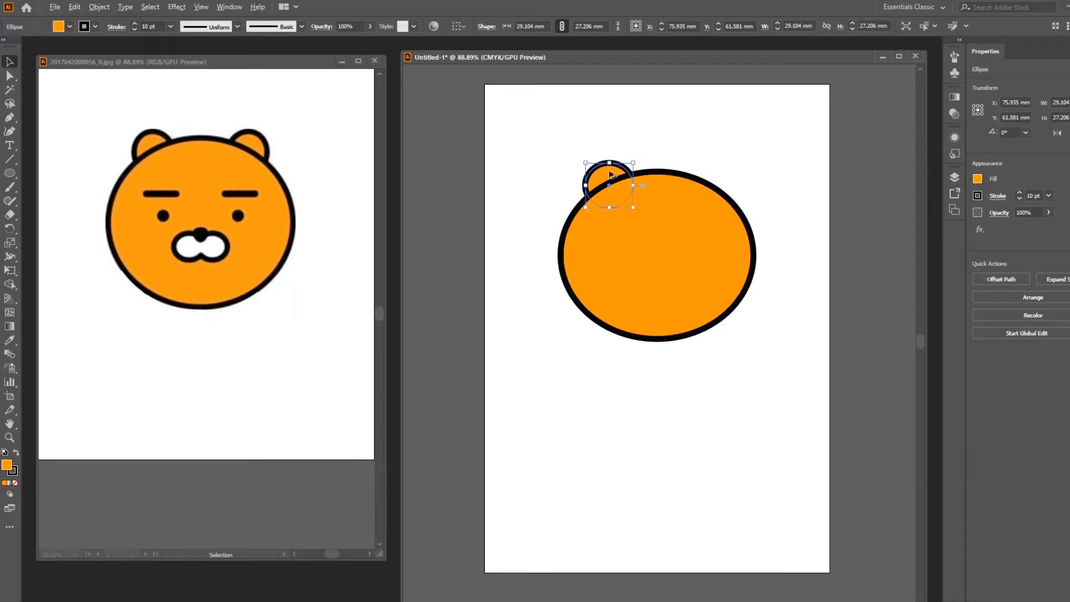
left_click_drag(611, 176, 725, 175)
left_click_drag(546, 118, 785, 169)
left_click_drag(525, 134, 772, 381)
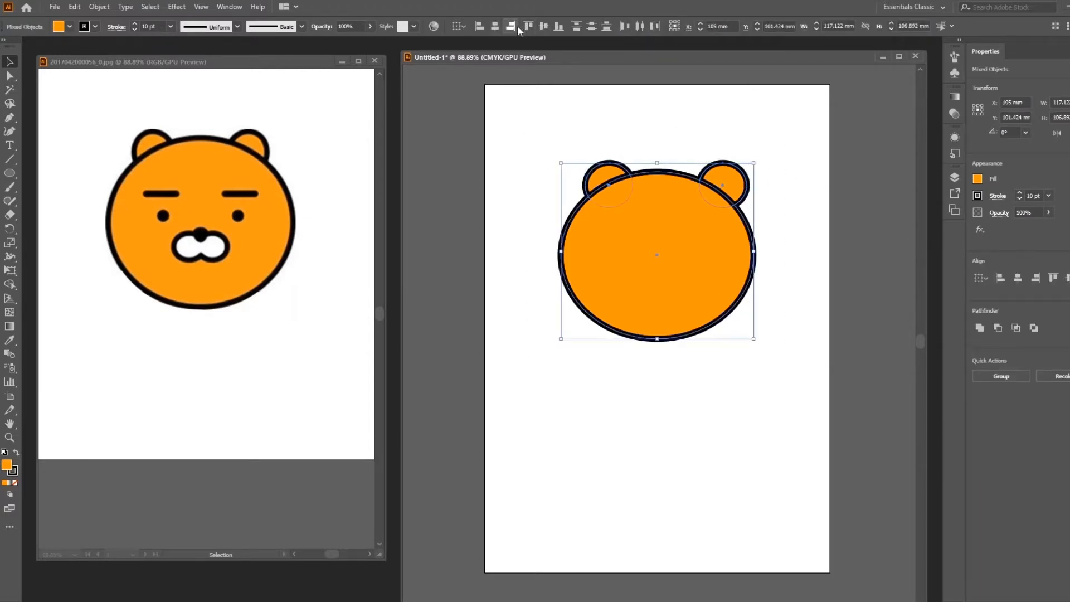
left_click(495, 26)
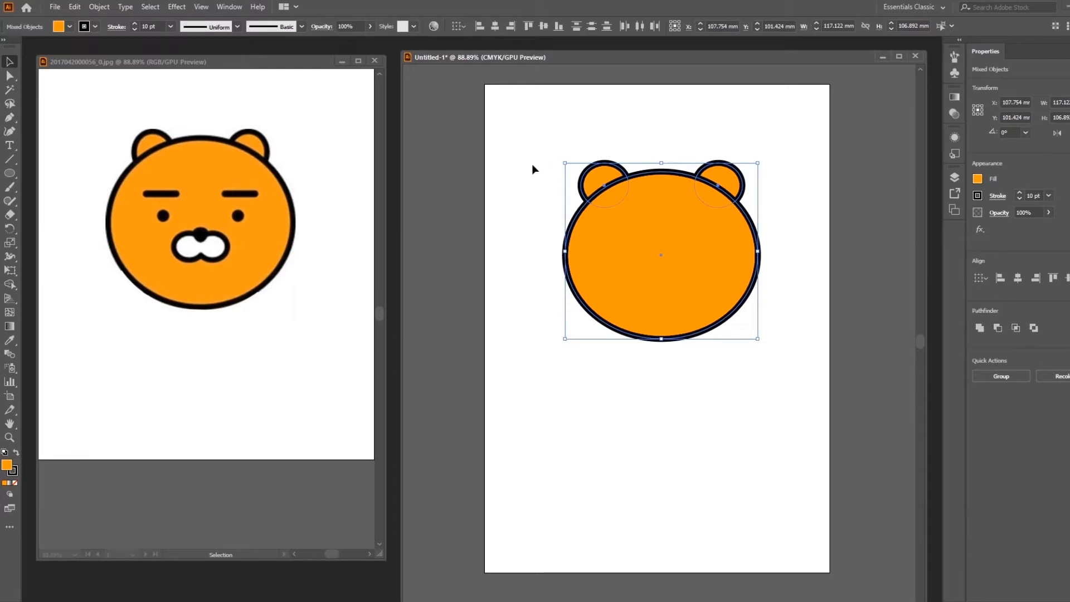
- Undo the horizontal alignment and the copied right ear
key("ctrl+z")
key("ctrl+z")
key("ctrl+z")
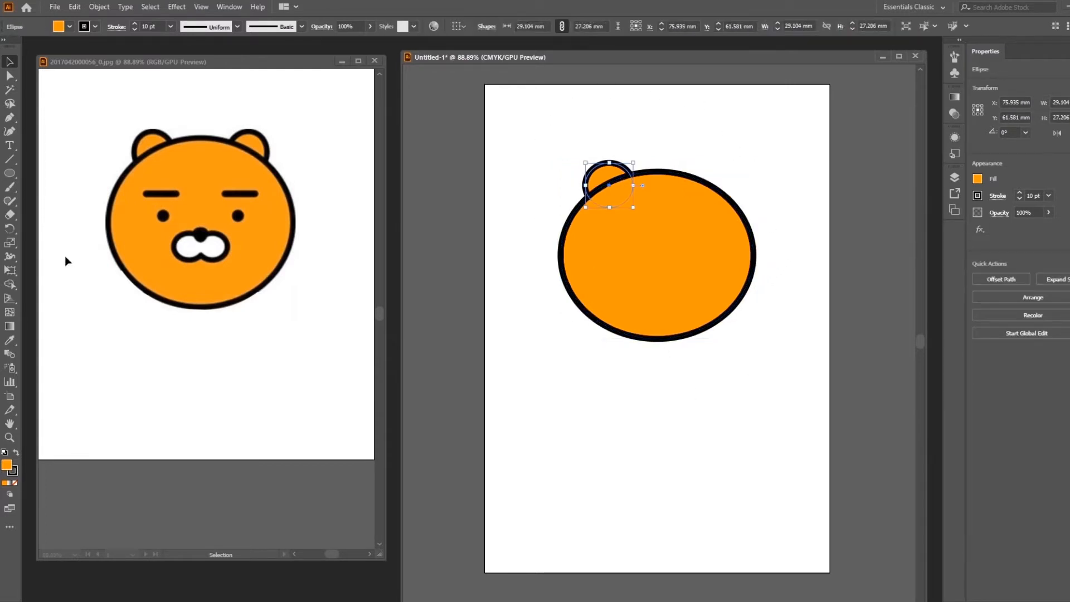
- Reflect a copy of the ear across the vertical axis through the head's centre, using 90°, to make the opposite ear
left_click(12, 230)
left_click(56, 244)
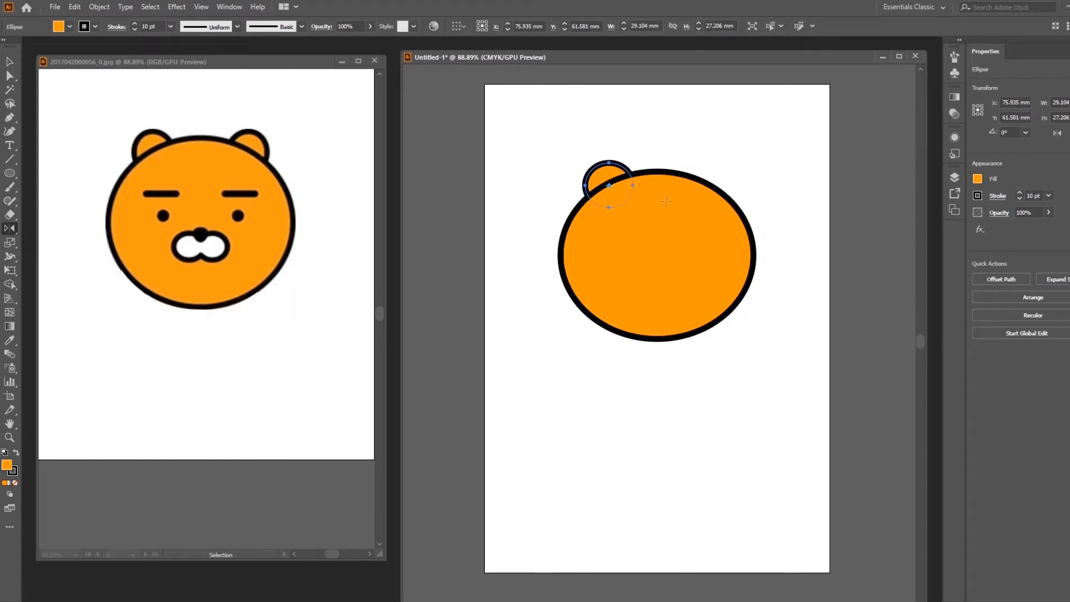
left_click(10, 61)
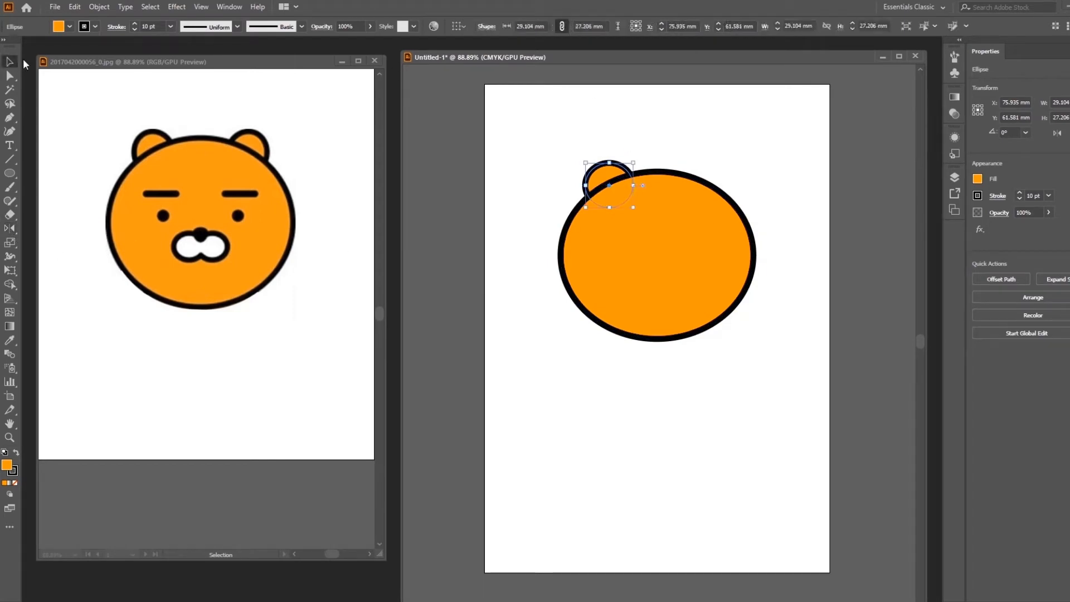
left_click(650, 158)
left_click(607, 172)
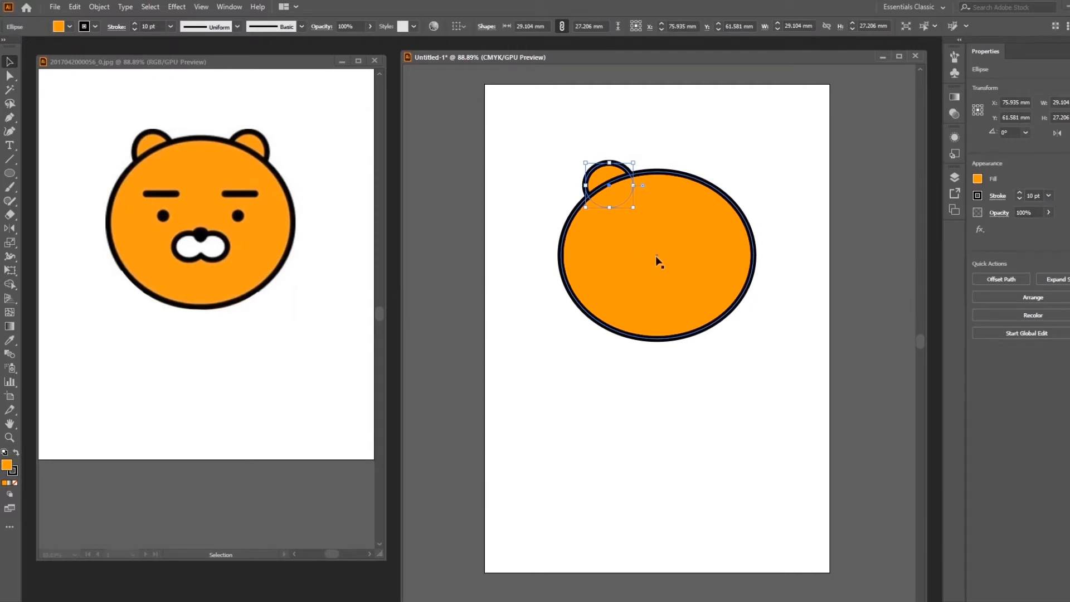
key("o")
left_click(657, 256, "alt")
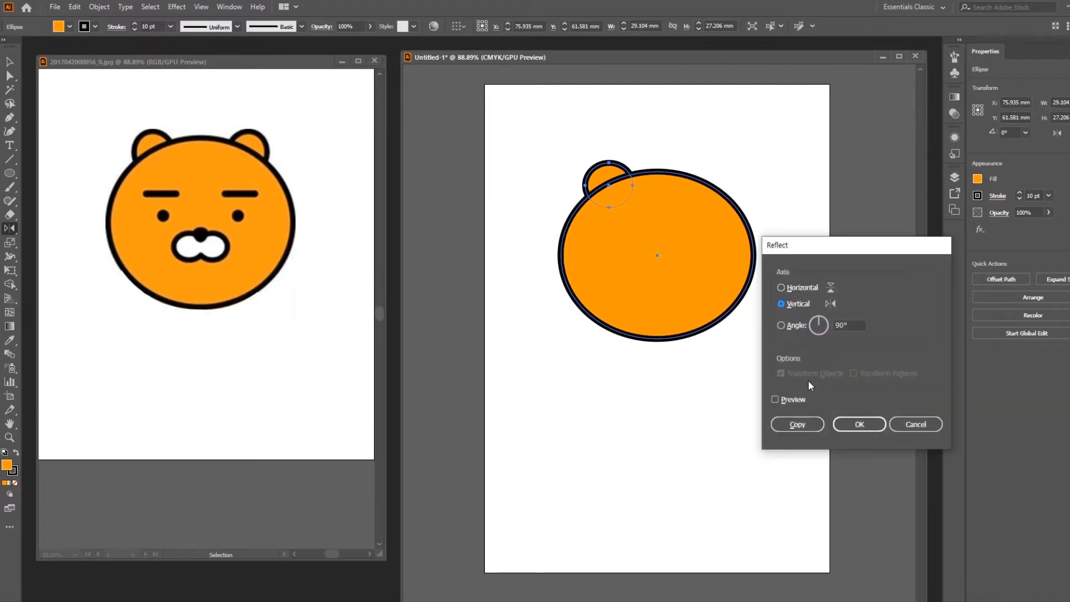
left_click(795, 399)
left_click(807, 427)
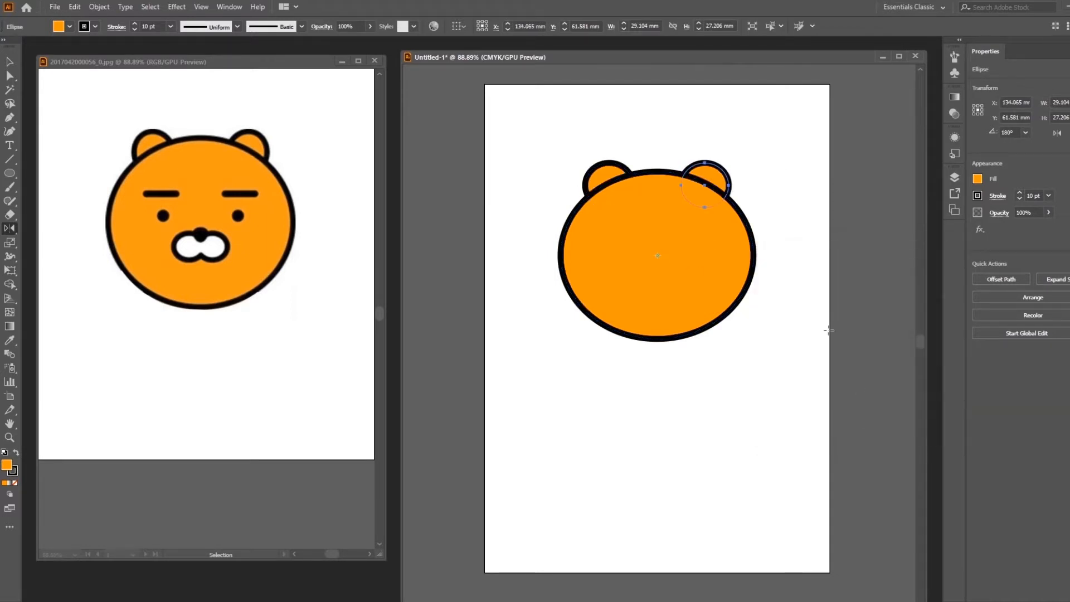
left_click(10, 62)
left_click(765, 413)
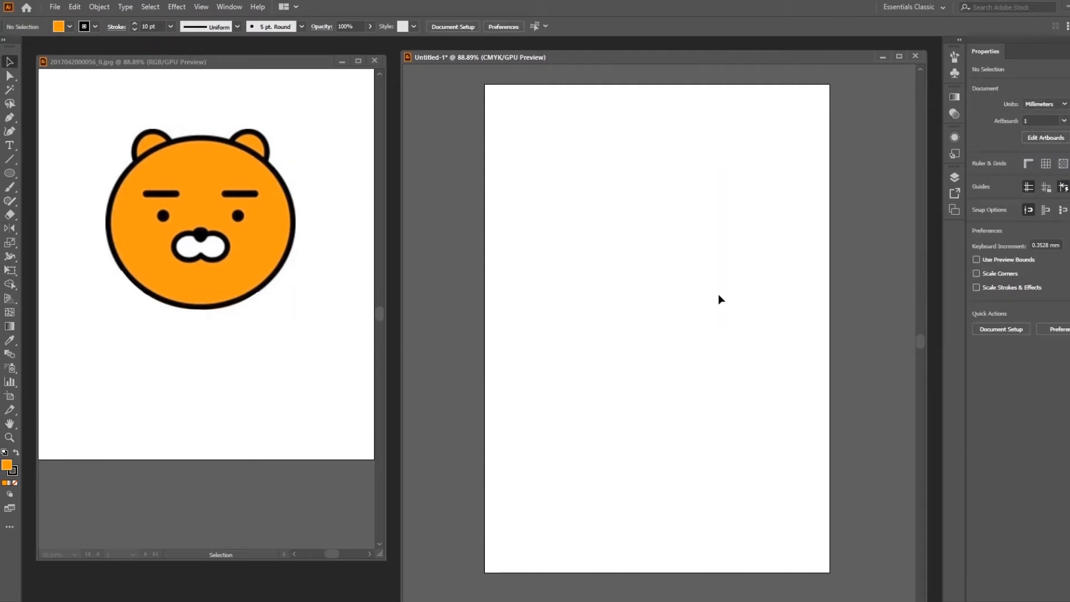
- Draw a practice ellipse about 38 by 35 mm on the empty page, then shift it up and right
left_click(9, 173)
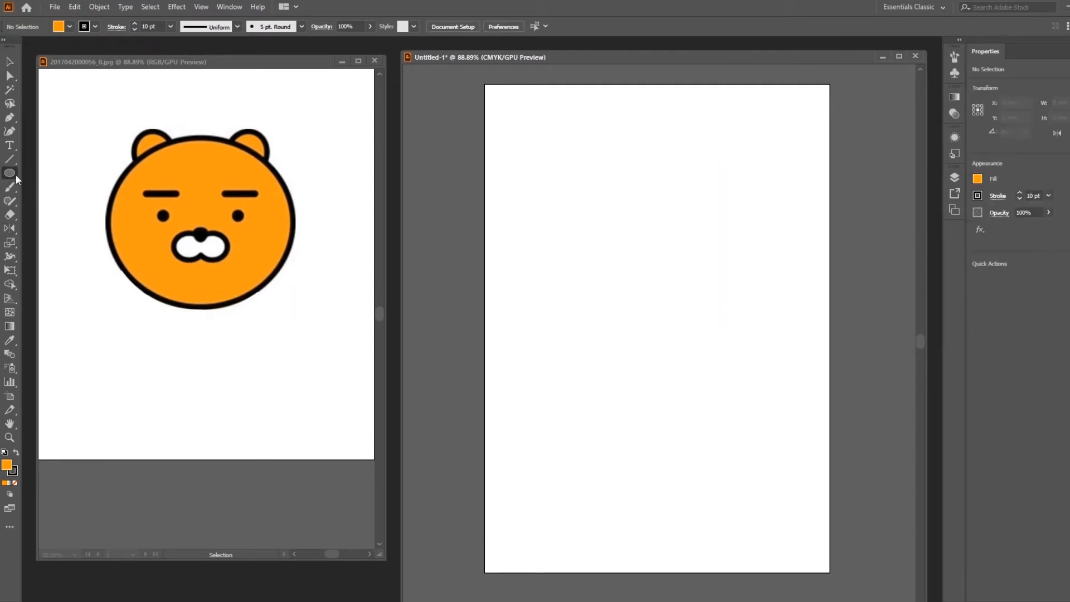
left_click_drag(518, 184, 581, 241)
left_click(9, 62)
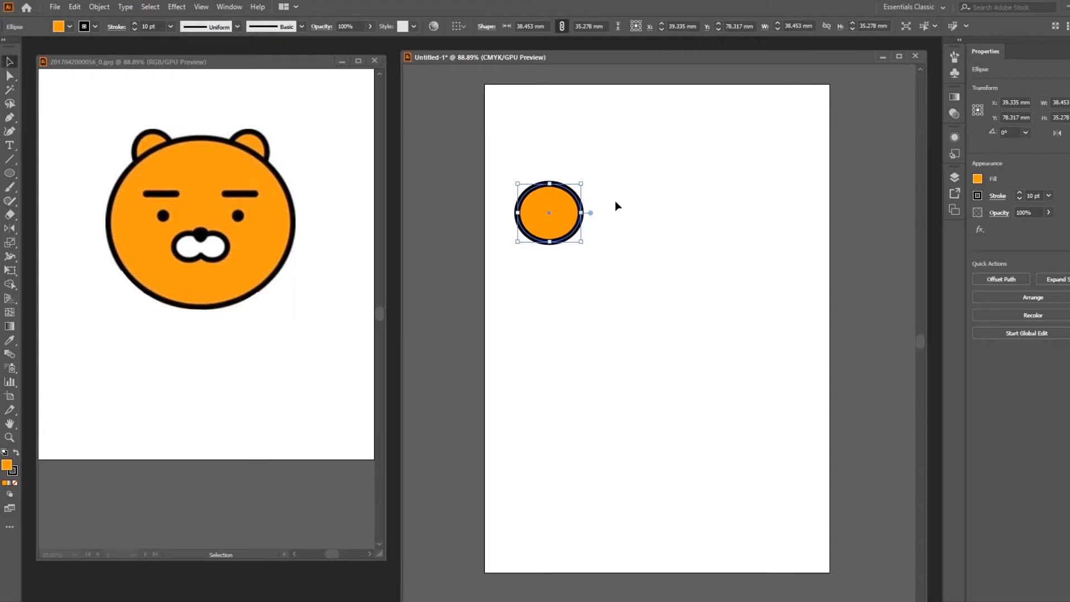
left_click_drag(562, 206, 618, 172)
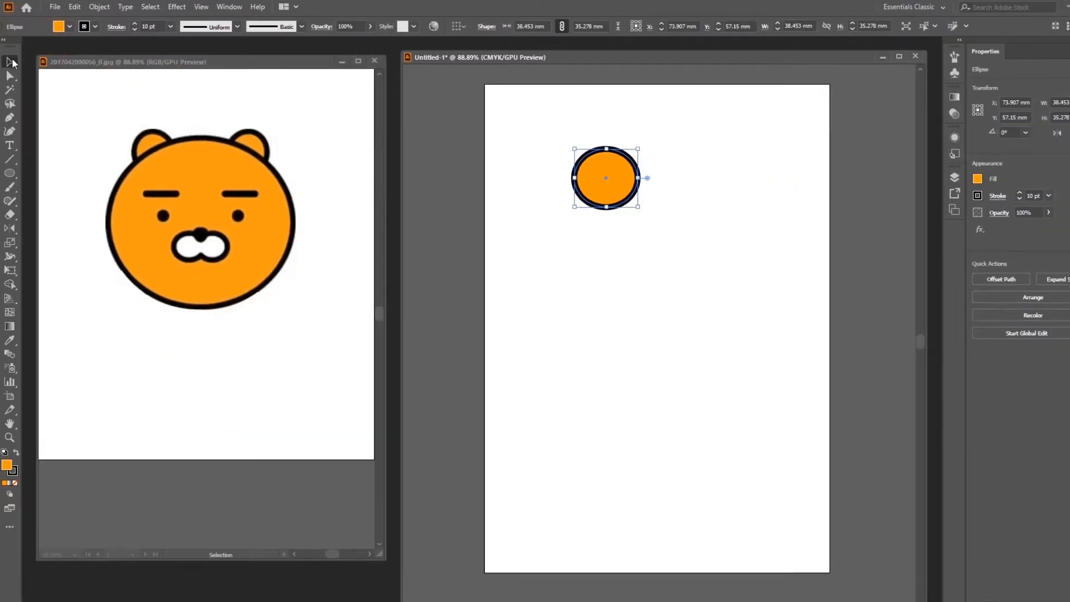
left_click(703, 220)
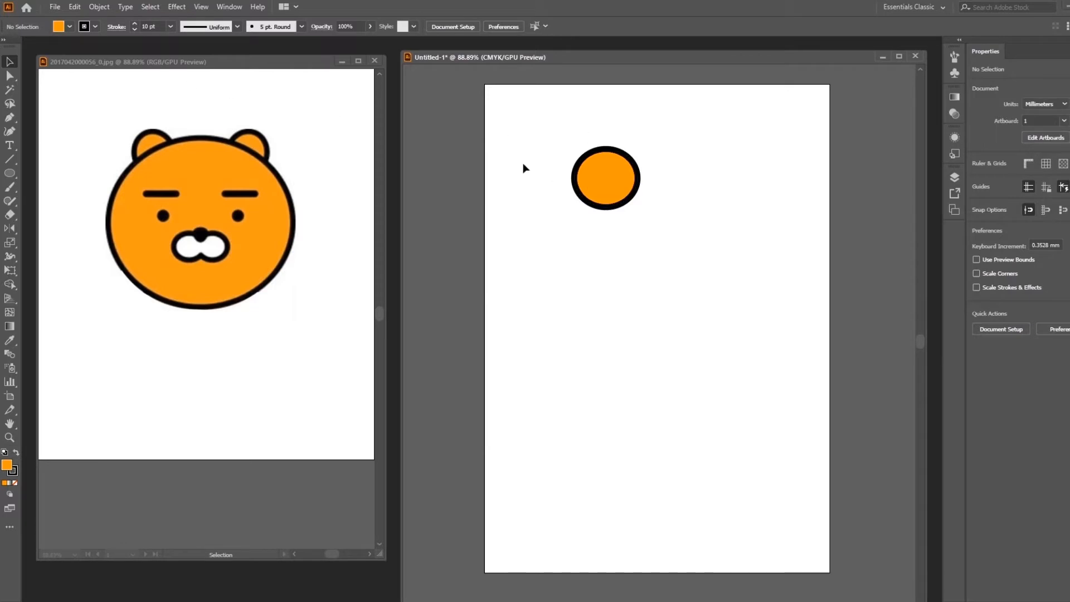
left_click(622, 178)
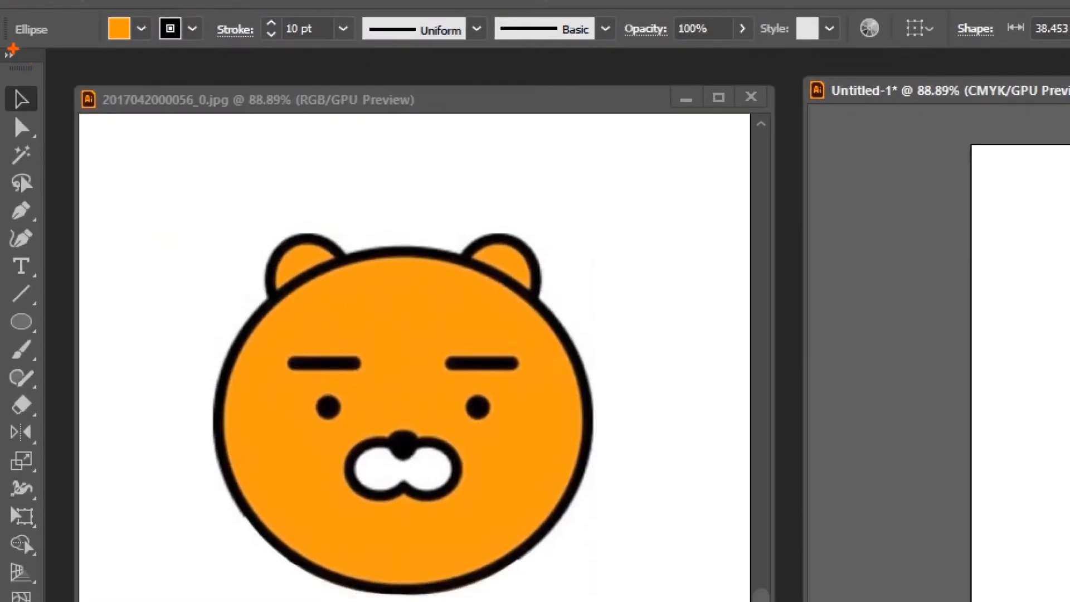
mouse_move(13, 49)
left_mouse_down()
mouse_move(176, 50)
mouse_move(3, 54)
mouse_move(59, 10)
mouse_move(61, 52)
mouse_move(7, 51)
left_mouse_up()
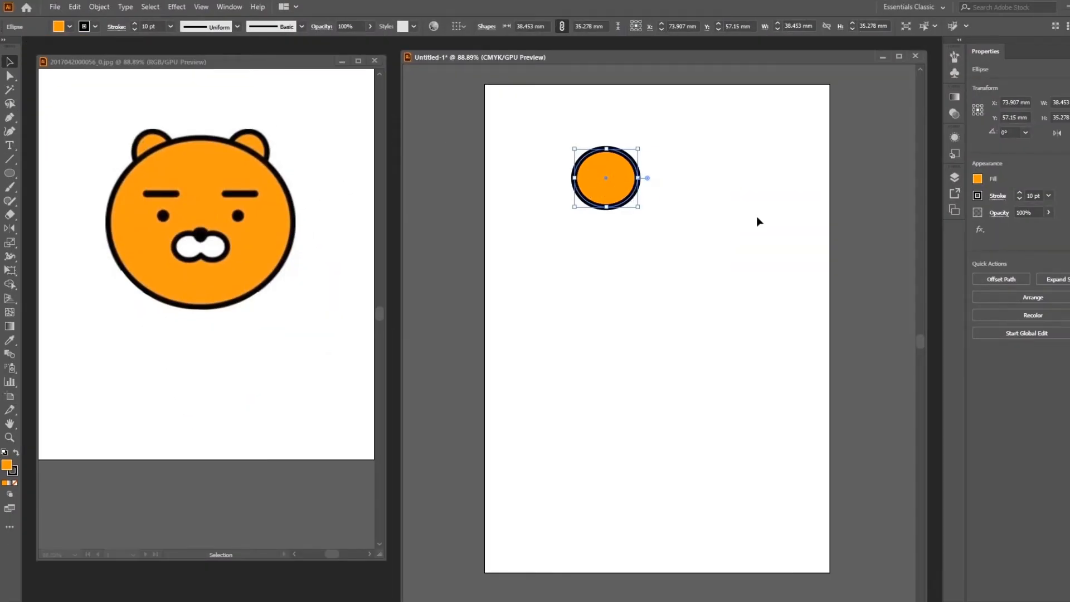
left_click(728, 204)
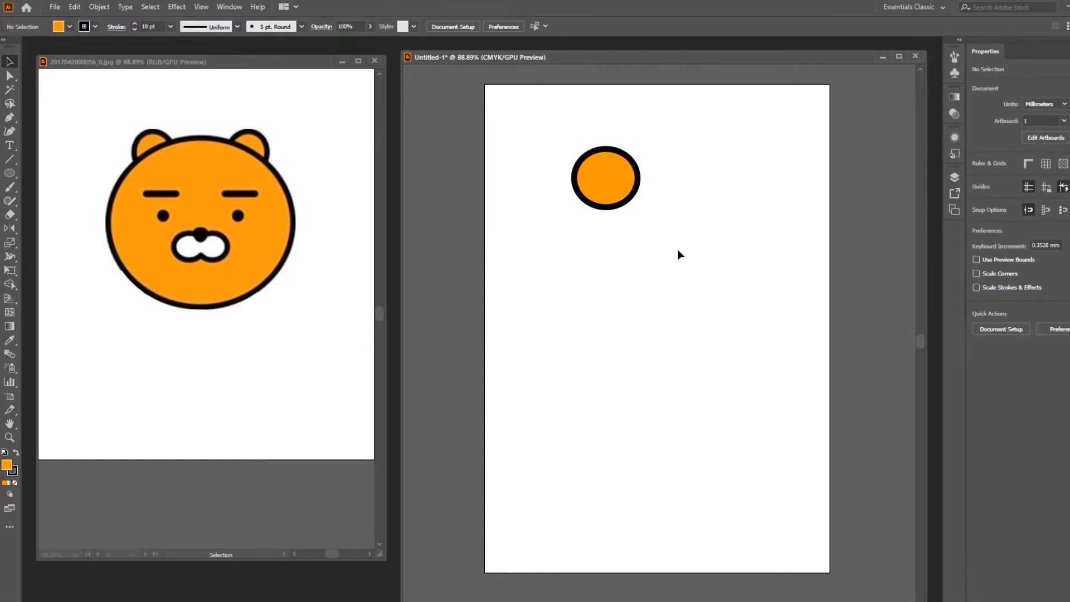
- Try coral pink and a darker orange as the ellipse's fill, then return it to the light orange swatch
left_click(611, 182)
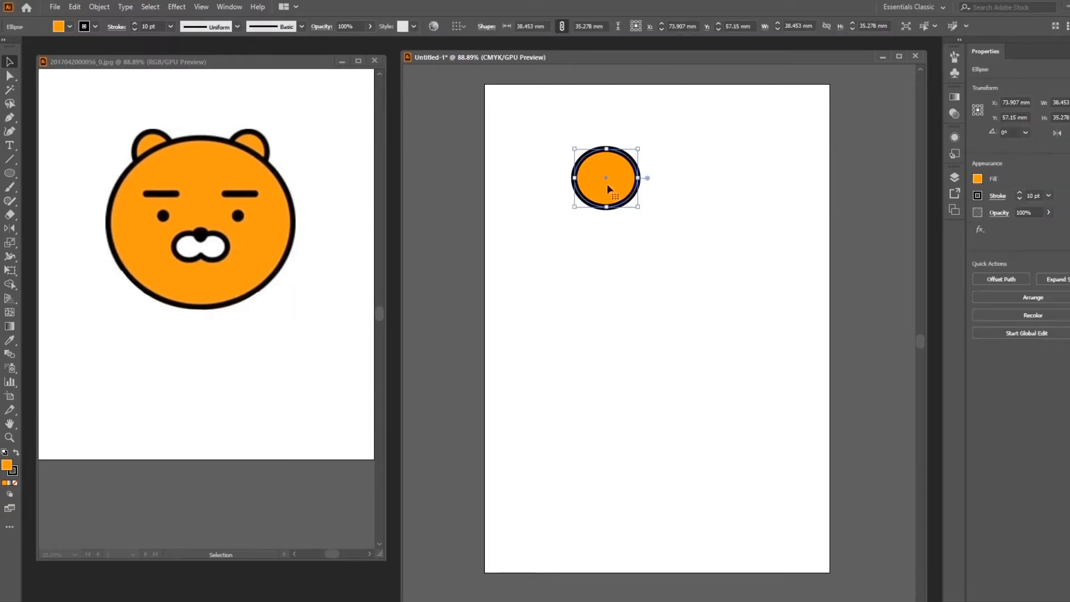
left_click(69, 26)
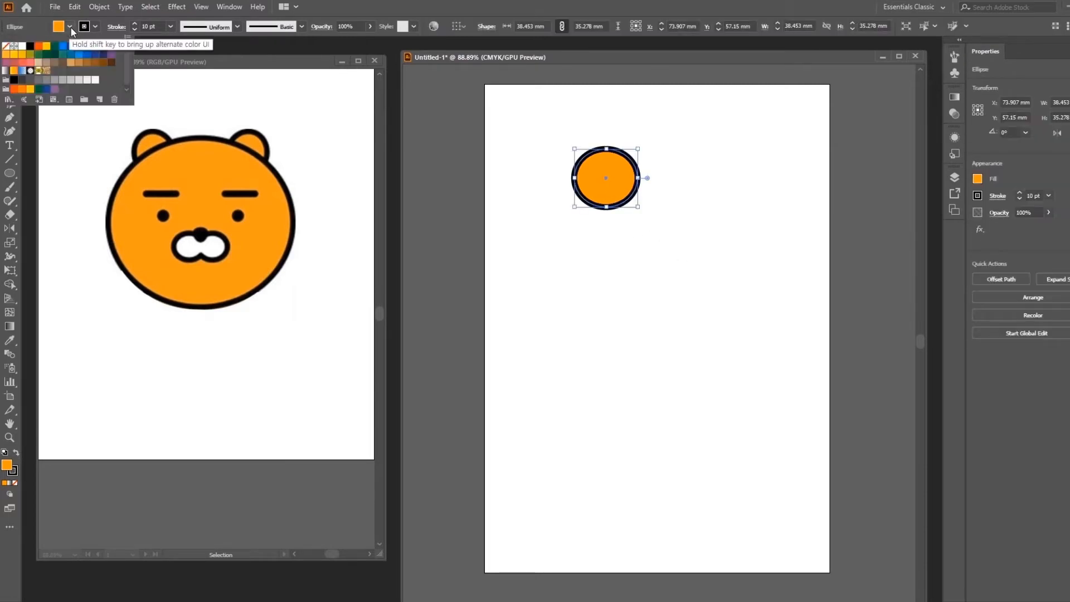
left_click(78, 47)
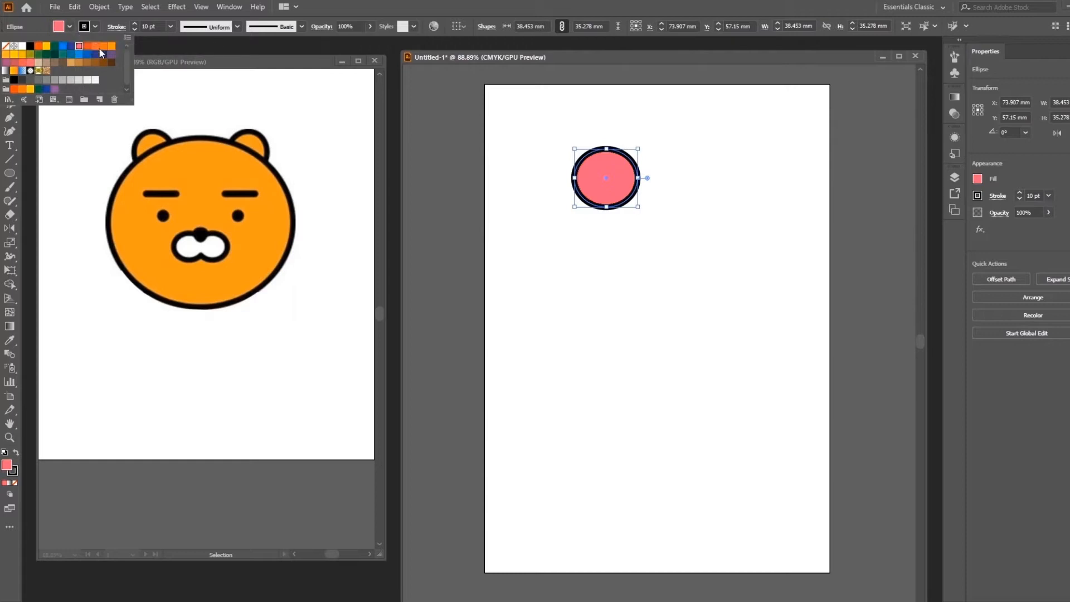
left_click(97, 48)
left_click(112, 47)
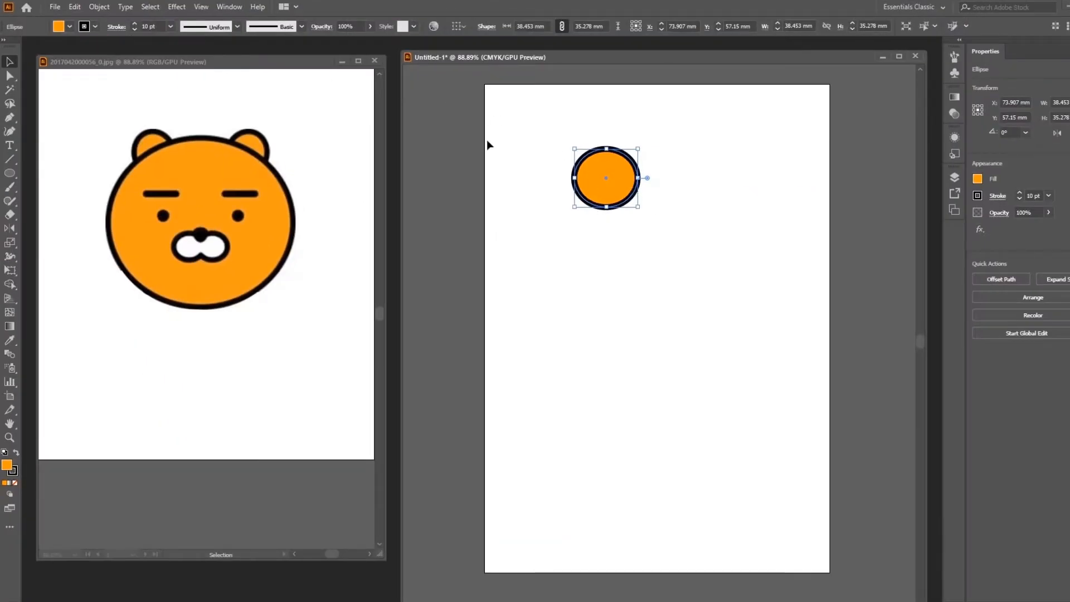
- Reduce the practice ellipse's stroke weight to 1 pt and move the ellipse down the page
left_click(136, 28)
left_click(135, 28)
left_click(136, 28)
left_click(135, 28)
left_click_drag(613, 179, 619, 212)
left_click(750, 198)
left_click(624, 220)
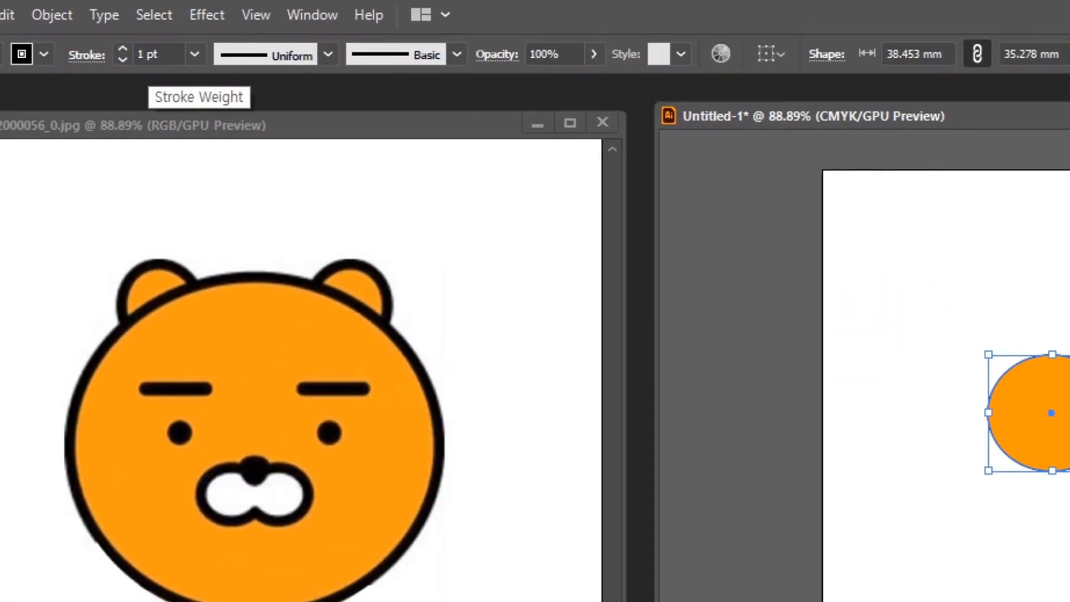
left_click(75, 79)
mouse_move(60, 70)
left_mouse_down()
mouse_move(176, 71)
mouse_move(177, 51)
mouse_move(160, 41)
mouse_move(134, 55)
mouse_move(133, 75)
mouse_move(151, 29)
mouse_move(126, 71)
left_mouse_up()
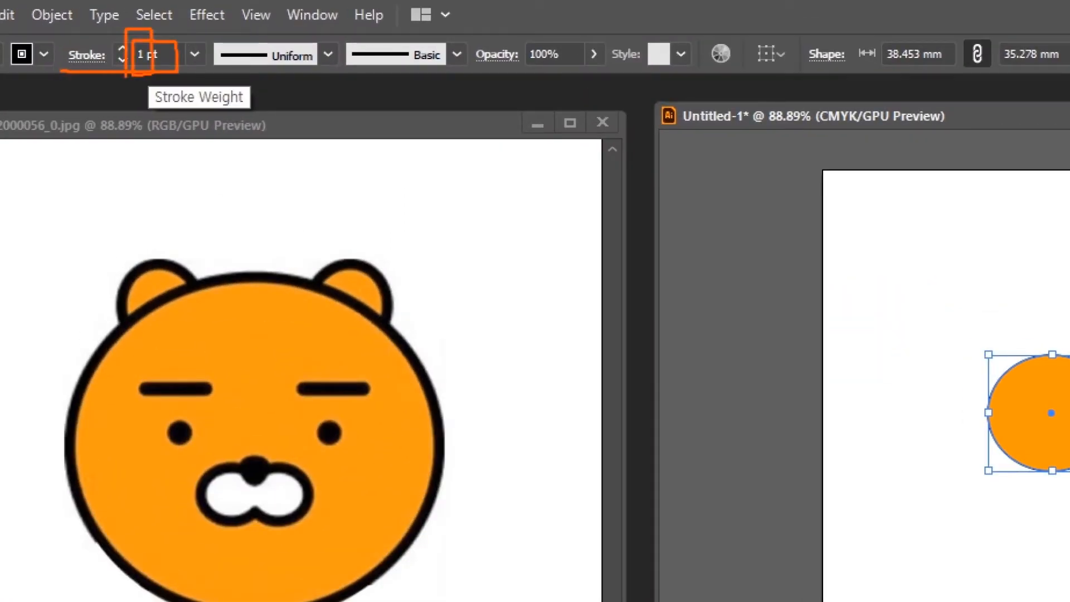
- Increase the practice ellipse's stroke weight to 8 pt and move the ellipse up the page
mouse_move(149, 21)
left_mouse_down()
mouse_move(119, 21)
mouse_move(137, 82)
left_mouse_up()
key("Escape")
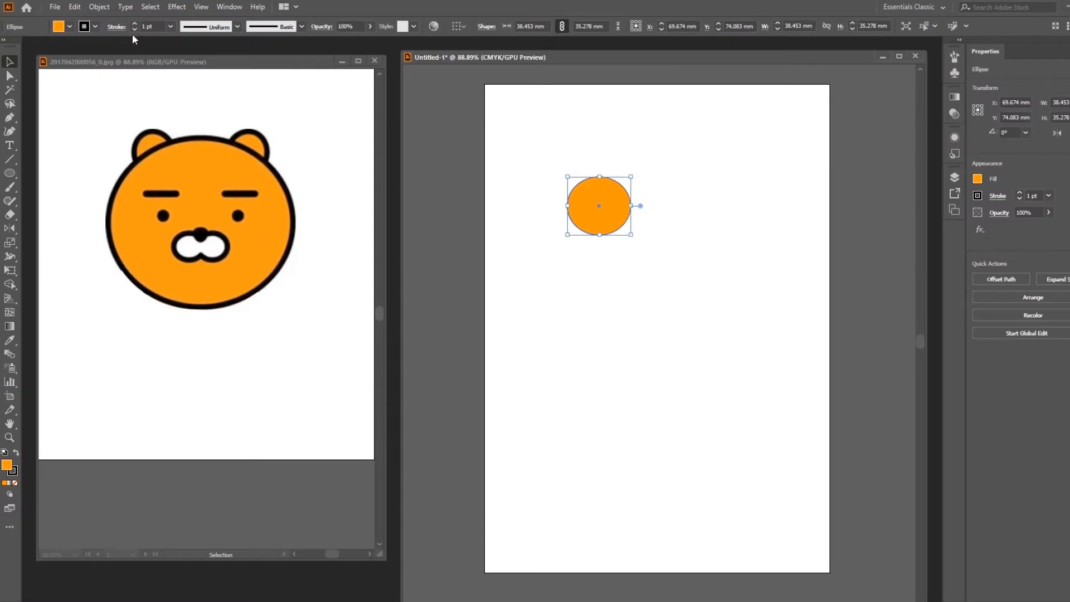
left_click(135, 22)
left_click(135, 22)
left_click(135, 22)
left_click(135, 22)
left_click(135, 23)
left_click(135, 23)
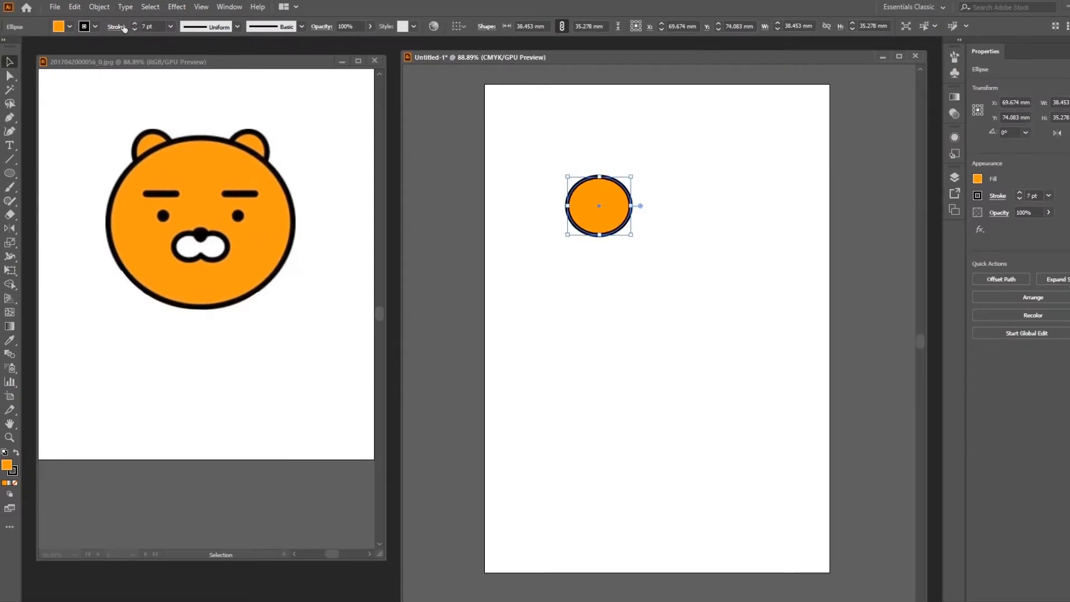
left_click(134, 23)
left_click_drag(607, 209, 601, 180)
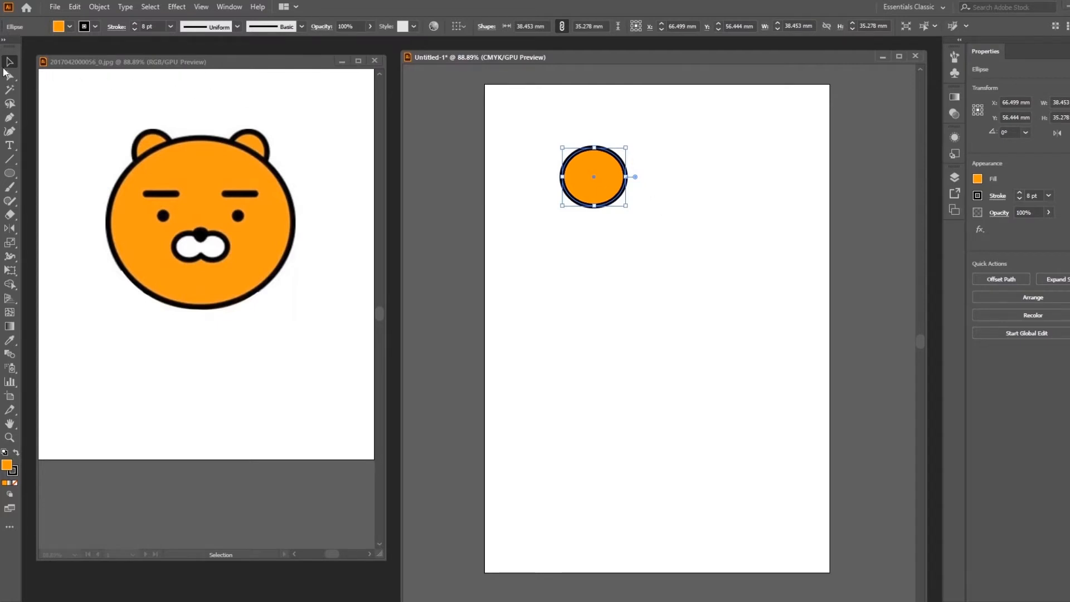
- Duplicate the ellipse to its right as a second ear and shift the copy slightly lower
left_click_drag(616, 177, 758, 153)
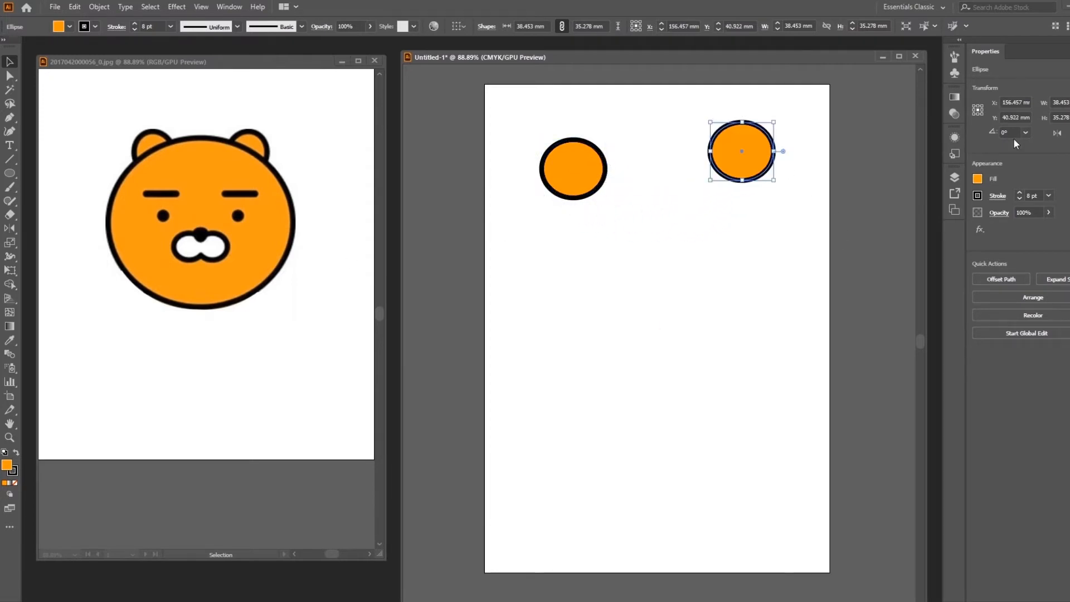
left_click_drag(765, 150, 767, 194)
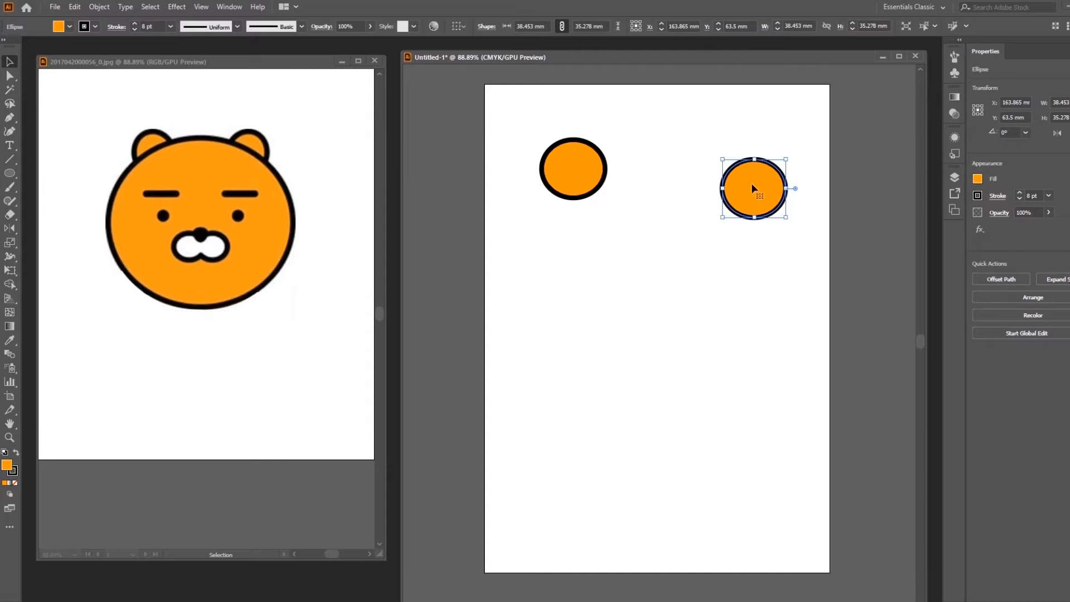
left_click_drag(505, 98, 834, 254)
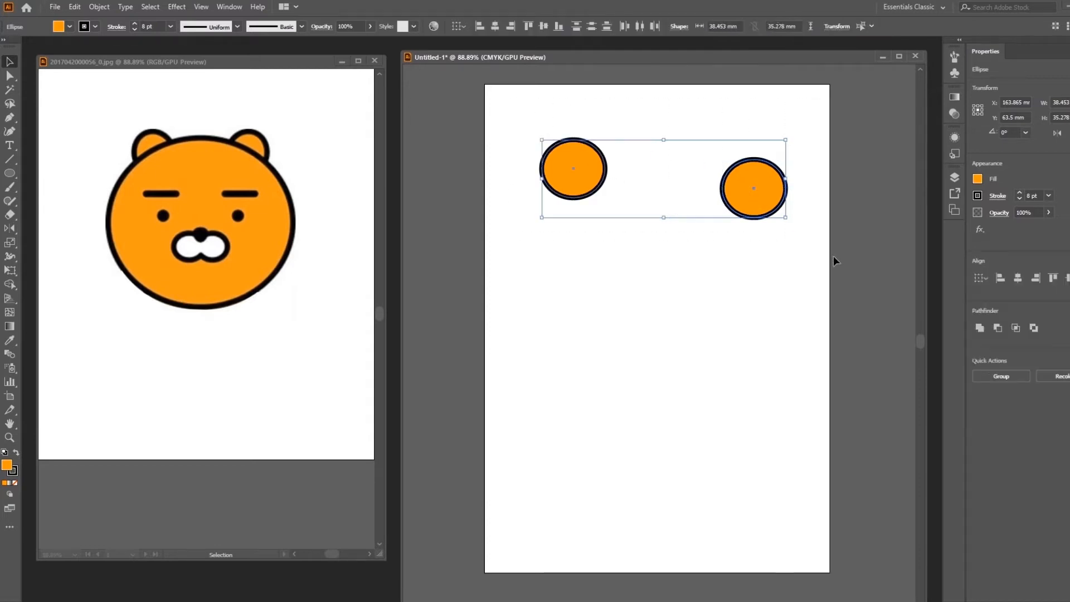
left_click(566, 163)
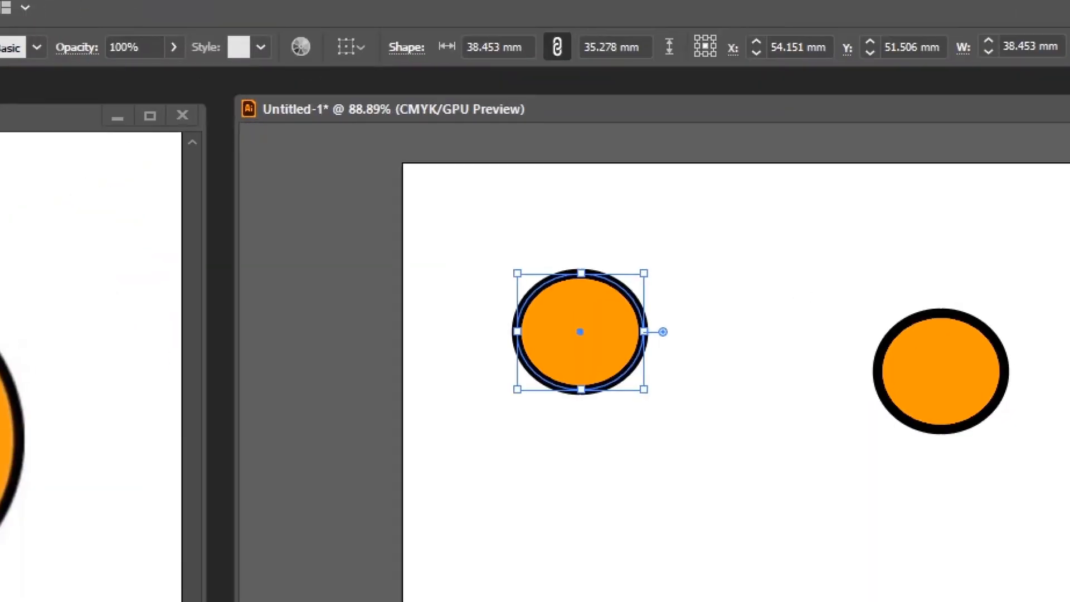
mouse_move(322, 73)
left_mouse_down()
mouse_move(822, 67)
mouse_move(955, 18)
mouse_move(299, 14)
mouse_move(252, 83)
left_mouse_up()
key("Escape")
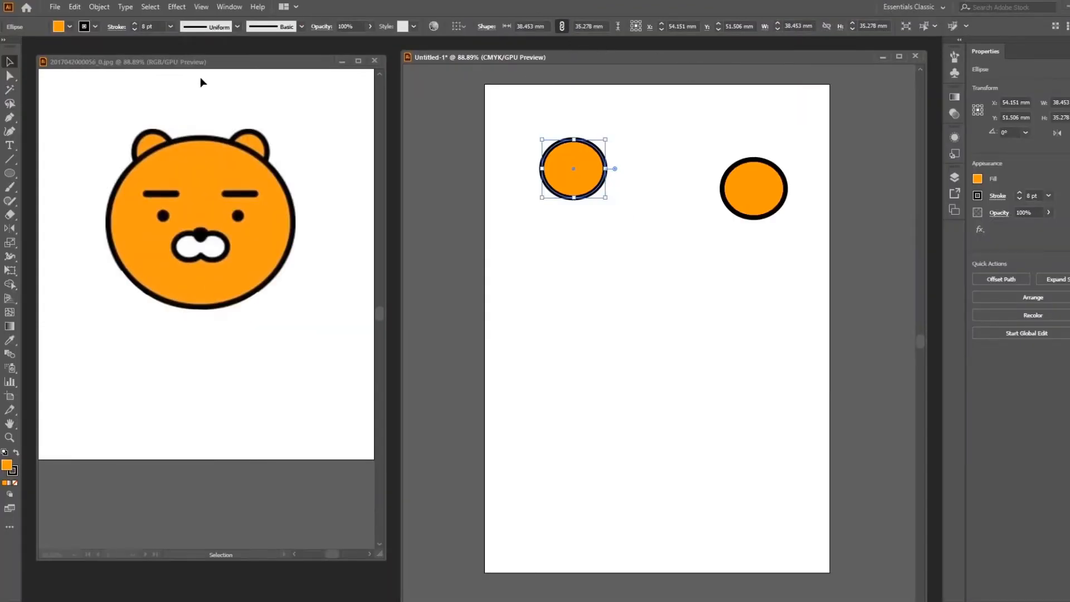
- Select both ear ellipses and align them by their vertical centres
left_click_drag(507, 115, 822, 248)
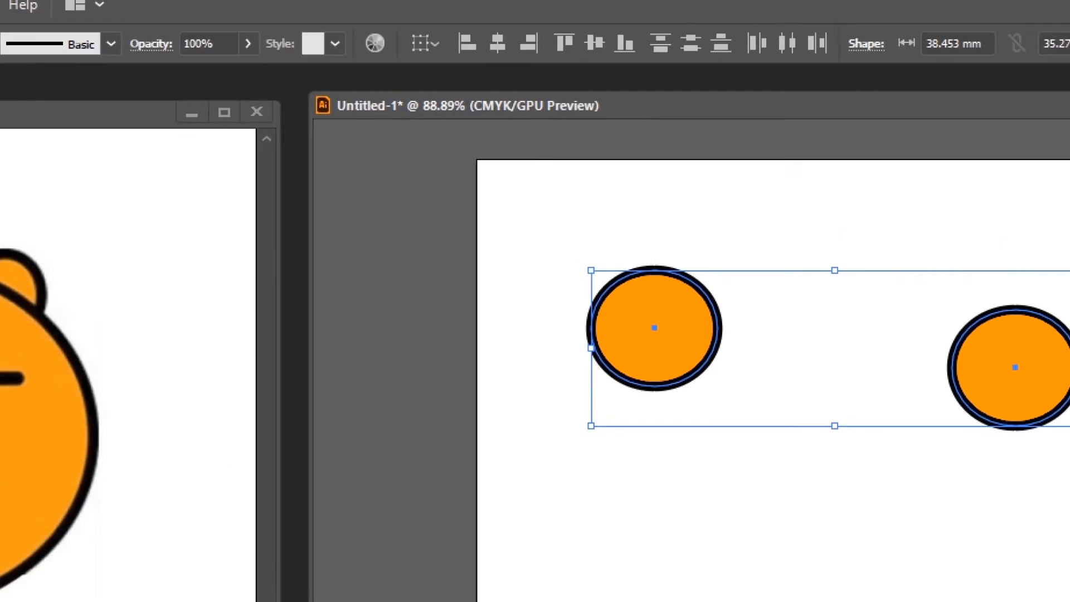
mouse_move(471, 13)
left_mouse_down()
mouse_move(480, 44)
mouse_move(669, 43)
left_mouse_up()
mouse_move(848, 77)
left_mouse_down()
mouse_move(840, 12)
mouse_move(433, 9)
mouse_move(428, 74)
mouse_move(528, 88)
left_mouse_up()
mouse_move(595, 50)
left_mouse_down()
mouse_move(555, 53)
mouse_move(587, 9)
mouse_move(623, 30)
mouse_move(560, 19)
mouse_move(613, 11)
mouse_move(611, 72)
mouse_move(559, 45)
mouse_move(609, 40)
left_mouse_up()
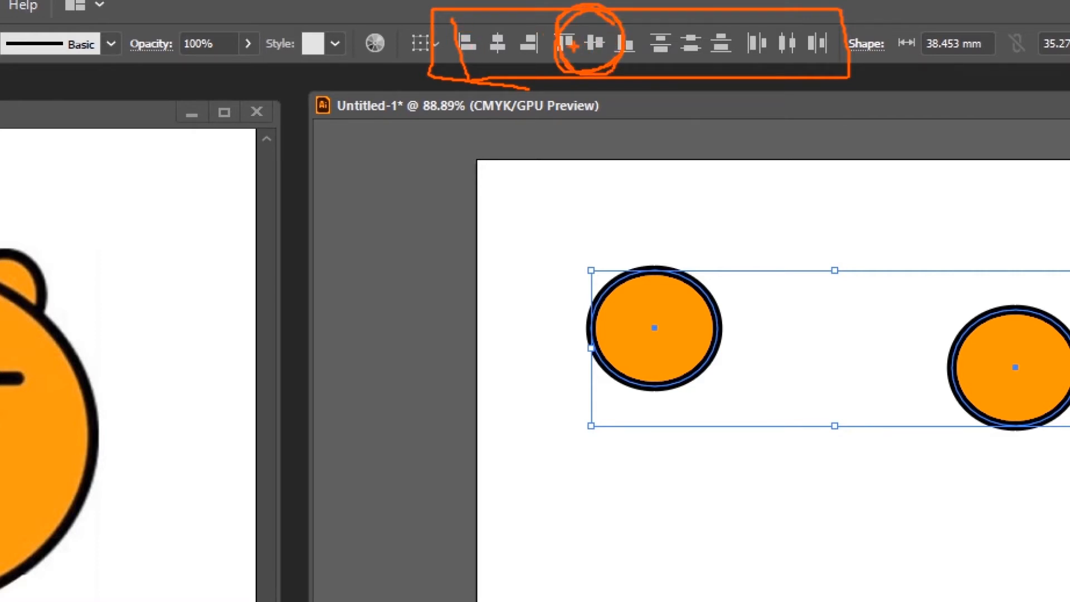
mouse_move(566, 42)
left_mouse_down()
mouse_move(643, 41)
mouse_move(623, 91)
left_mouse_up()
mouse_move(586, 59)
left_mouse_down()
mouse_move(589, 96)
mouse_move(592, 60)
left_mouse_up()
left_click_drag(615, 24, 587, 31)
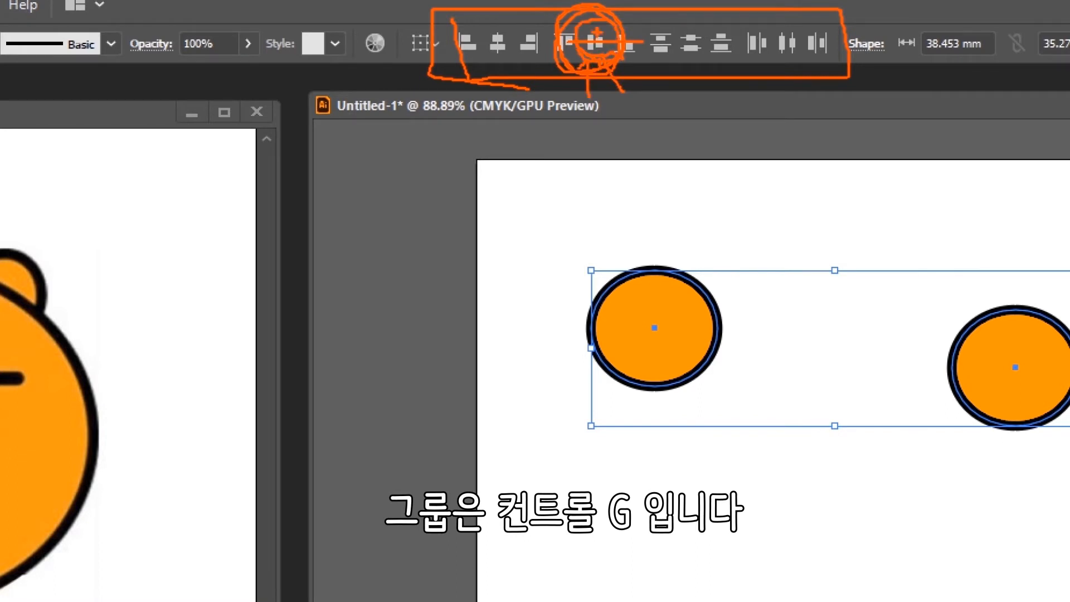
key("Escape")
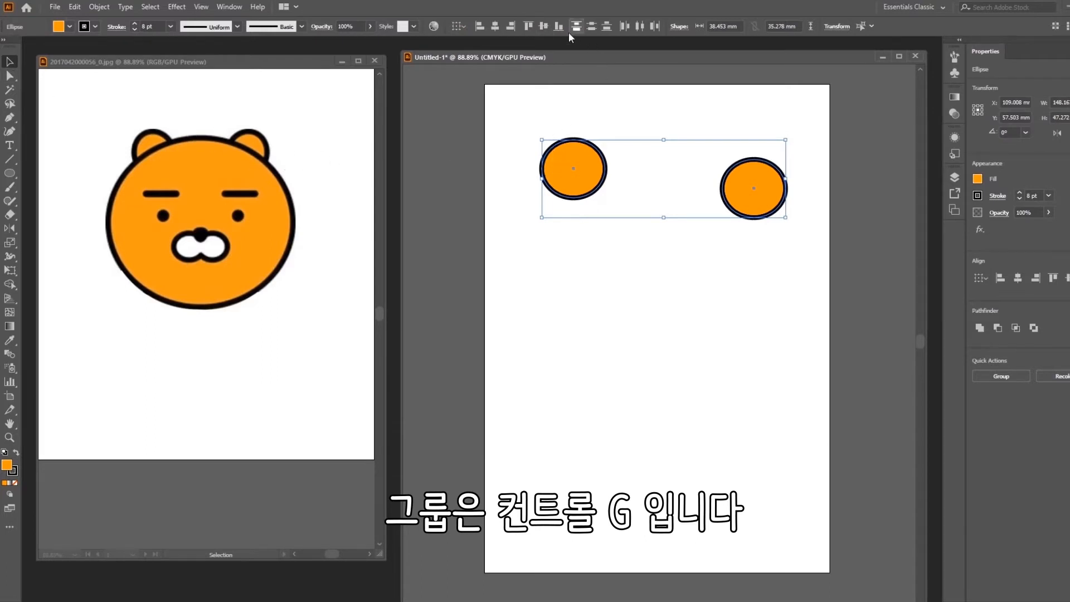
left_click(544, 27)
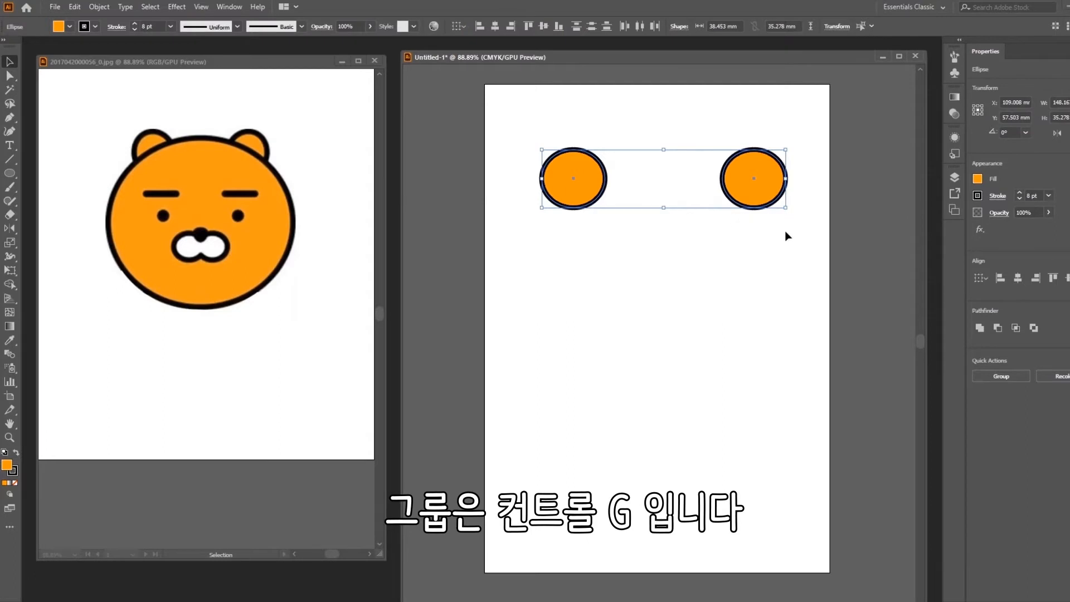
- Draw a head ellipse about 141 by 123 mm below the ears and move it up to overlap their lower edges
left_click(9, 173)
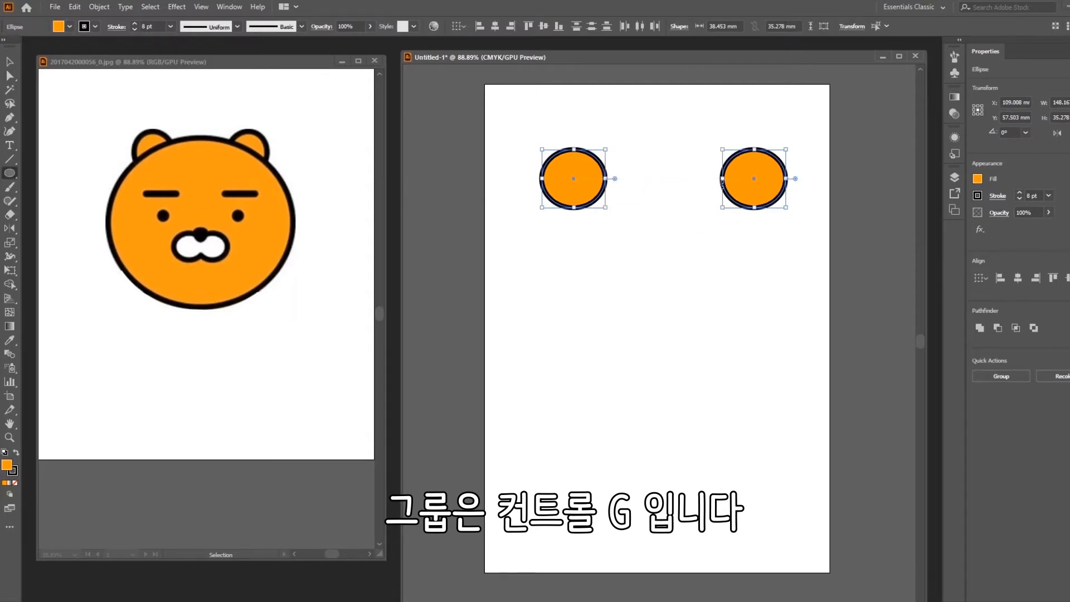
key("v")
key("ctrl+g")
left_click(684, 286)
left_click(9, 172)
mouse_move(590, 249)
left_mouse_down()
mouse_move(783, 399)
mouse_move(821, 449)
left_mouse_up()
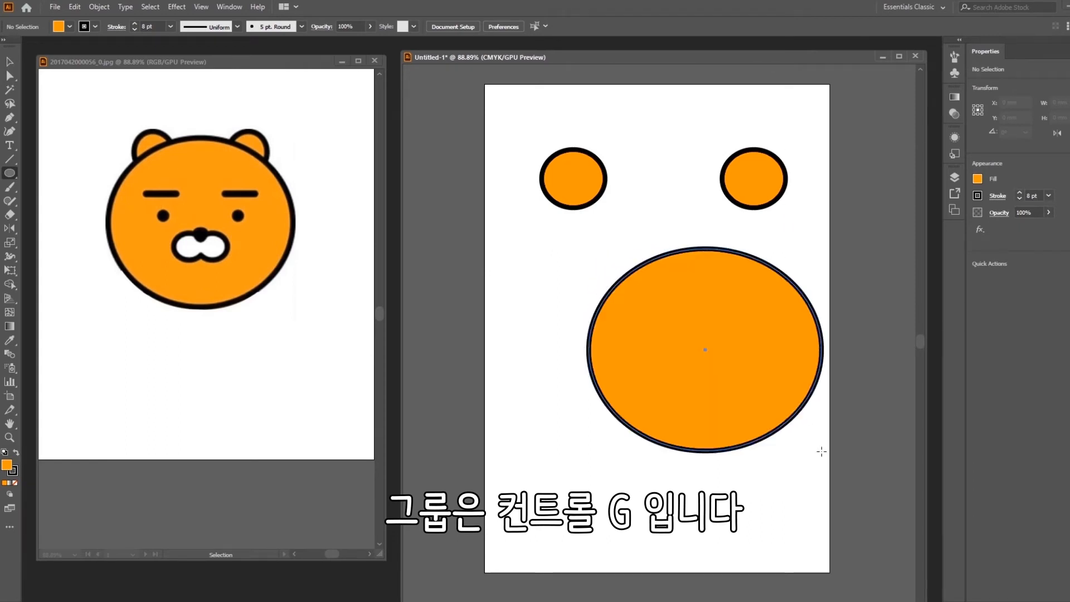
key("v")
left_click_drag(670, 349, 696, 279)
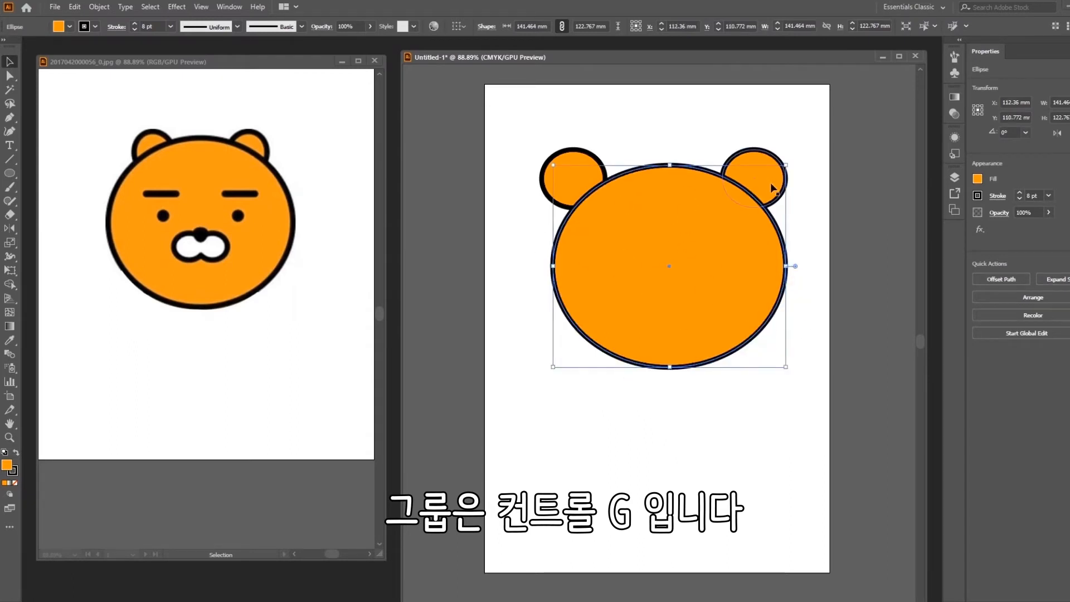
- Move each ear ellipse inward so both sit behind the upper edge of the head
left_click(841, 206)
left_click_drag(581, 168, 606, 182)
mouse_move(754, 178)
left_mouse_down()
mouse_move(724, 177)
mouse_move(743, 164)
left_mouse_up()
left_click_drag(598, 161, 596, 169)
left_click_drag(723, 156, 728, 163)
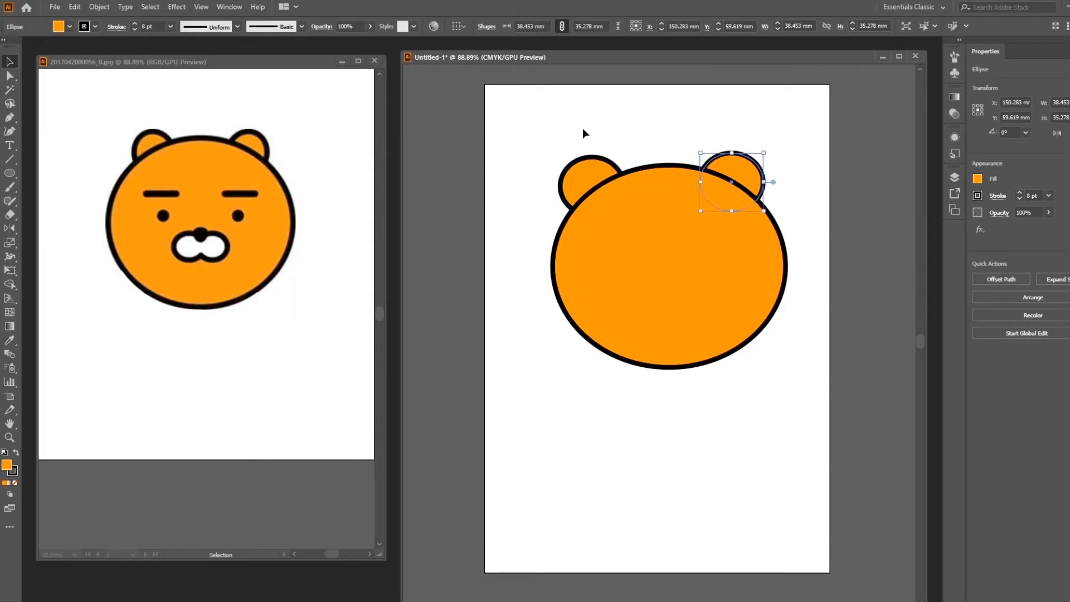
- Align the two ears by their vertical centres and group them
left_click(600, 161)
left_click(733, 166, "shift")
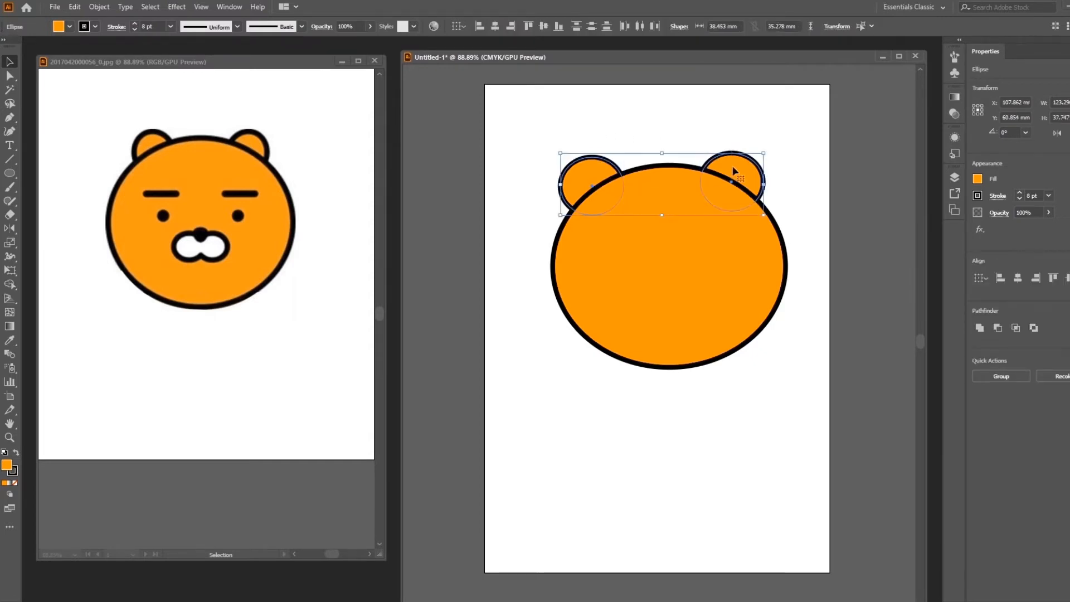
left_click(545, 27)
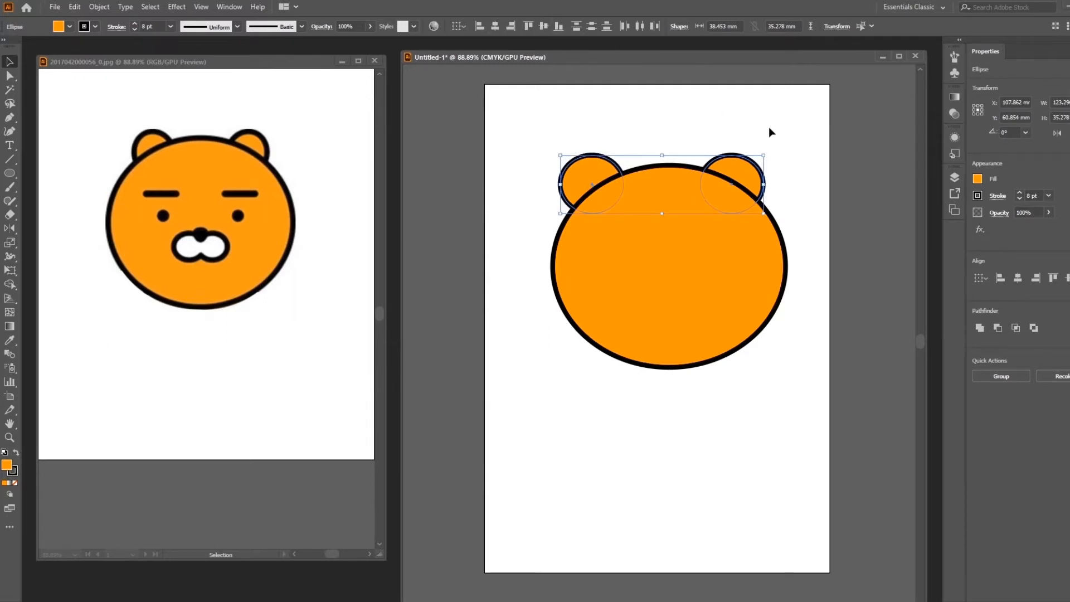
key("ctrl+g")
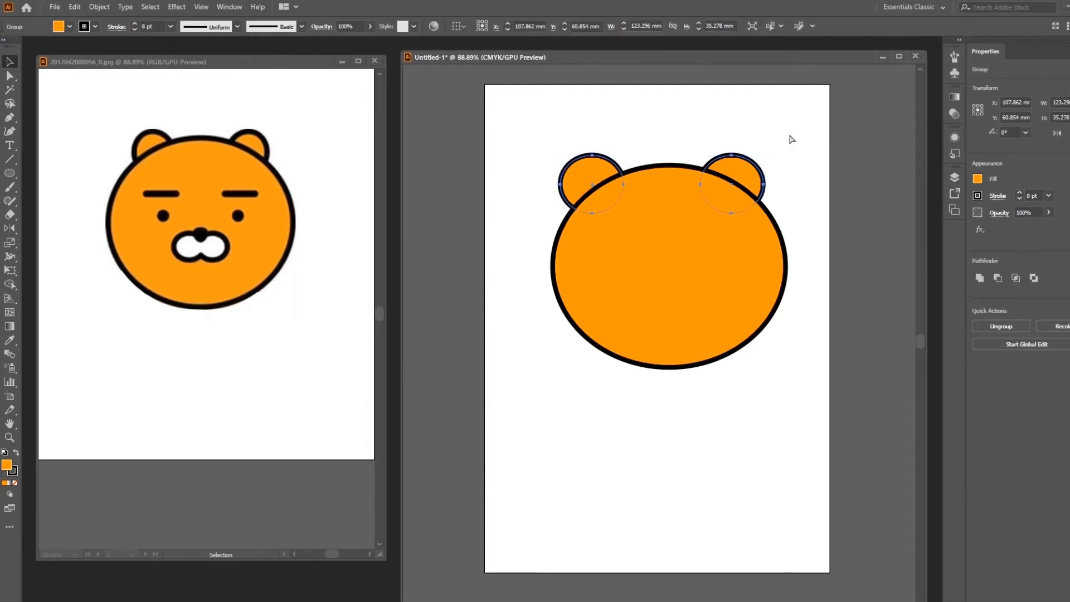
- Try moving the grouped ears away from the head, undoing each move
left_click(755, 434)
left_click_drag(737, 165, 825, 112)
key("ctrl+z")
left_click(851, 235)
left_click_drag(742, 169, 759, 142)
key("ctrl+z")
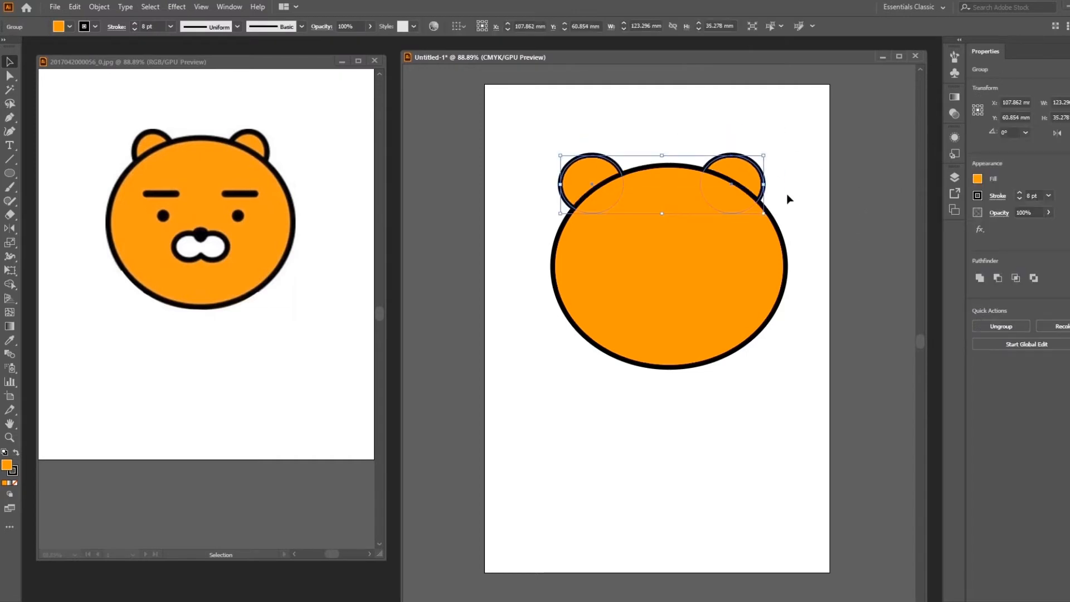
- Ungroup the ears and move the right ear inward, closer to the left one
key("ctrl+shift+b")
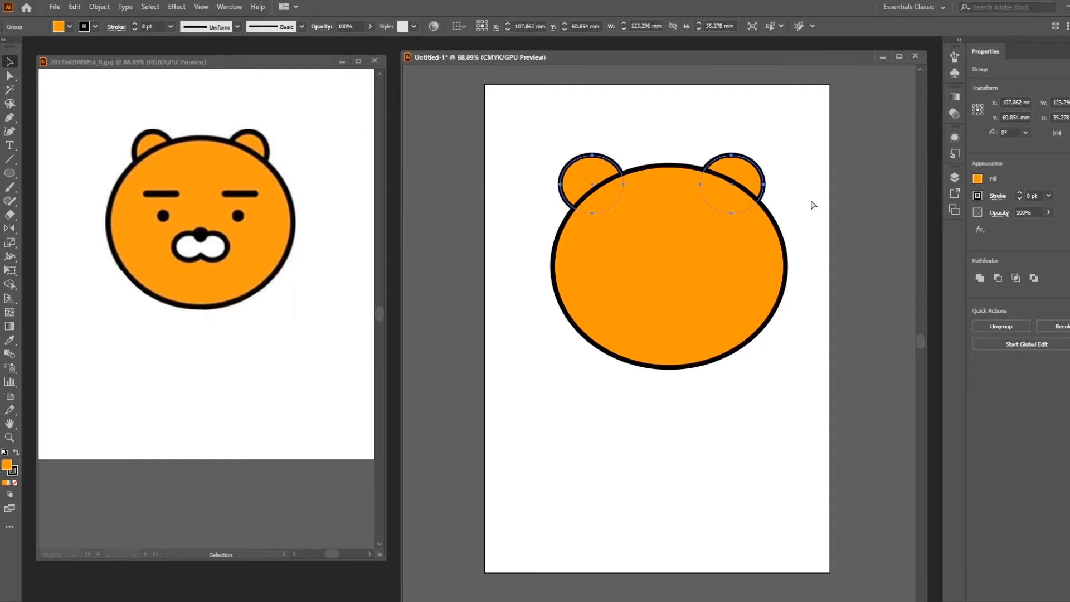
left_click(755, 172)
left_click_drag(755, 172, 719, 175)
- Align the separated ears again by their vertical centres, regroup them and clear the selection
left_click_drag(548, 128, 767, 162)
left_click(543, 26)
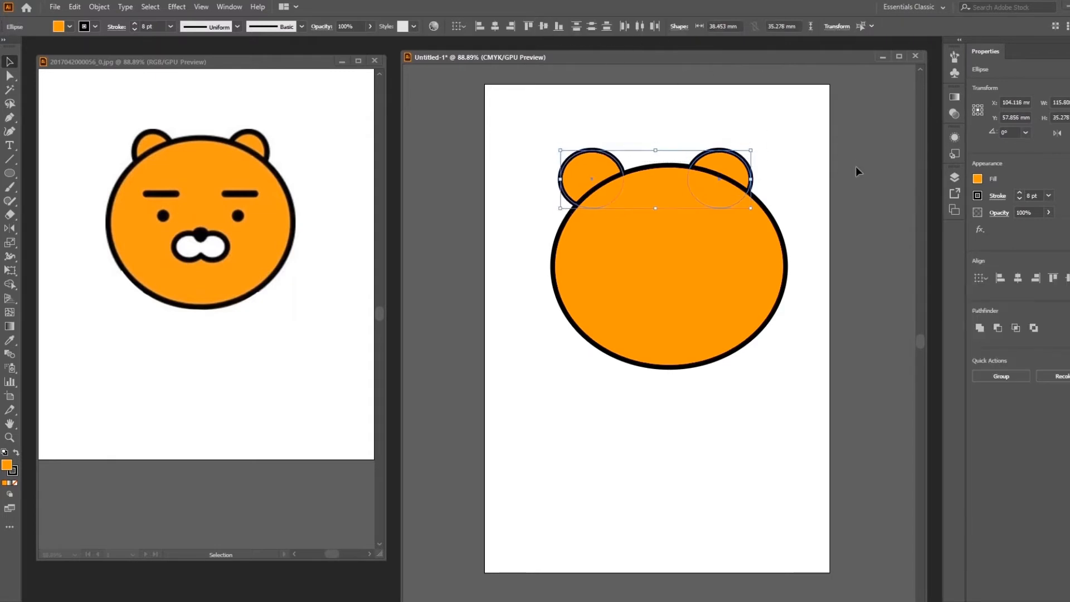
key("ctrl+g")
left_click(819, 204)
- Shift the grouped ears off-centre above the head's left side and align the ears and head by their horizontal centres
left_click_drag(732, 172, 764, 122)
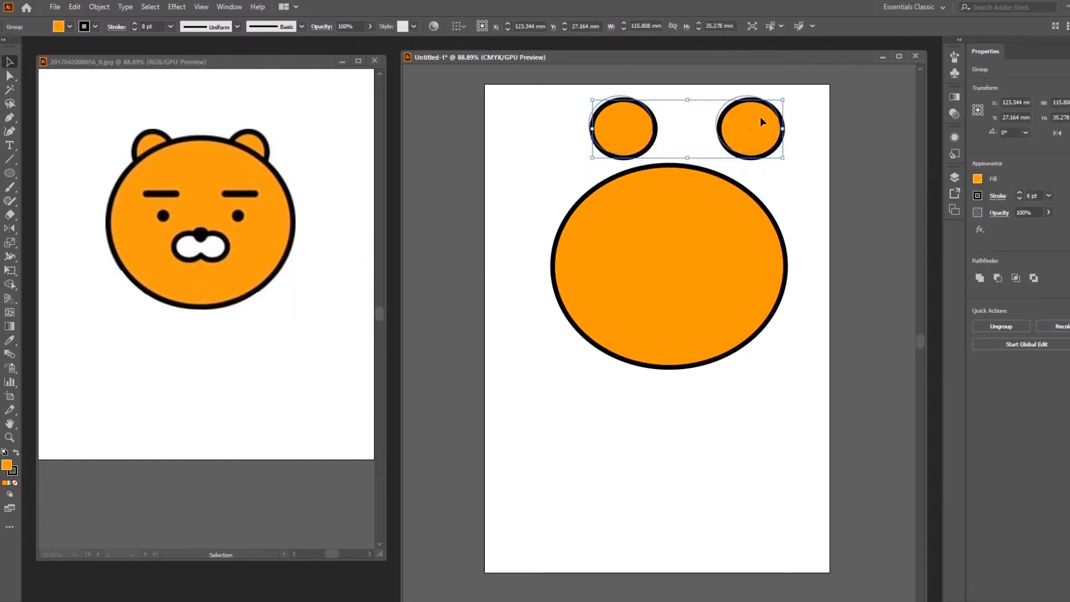
left_click_drag(760, 116, 760, 116)
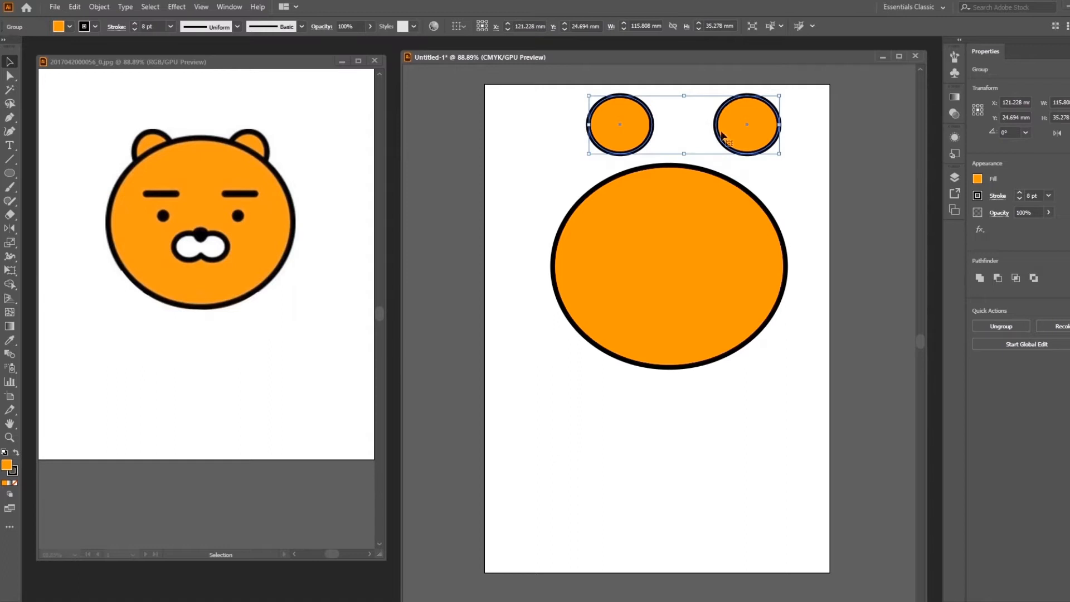
left_click_drag(756, 133, 654, 175)
left_click_drag(468, 100, 853, 436)
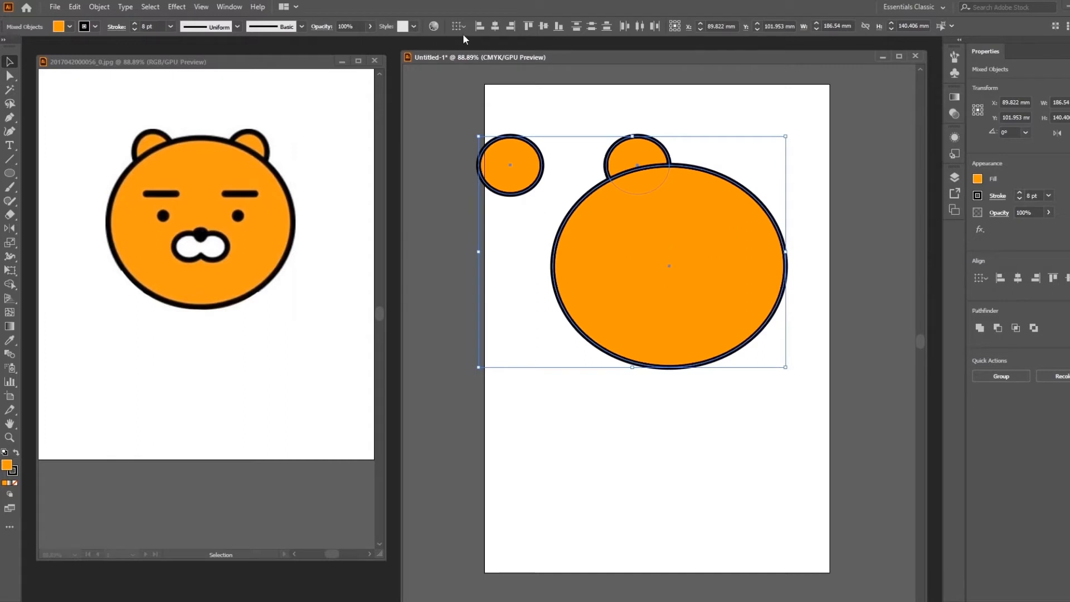
left_click(497, 28)
left_click(782, 218)
- Nudge the head ellipse straight up so it covers more of the ears' lower parts
left_click(700, 249)
key("Up")
key("Up")
key("Up")
key("Up")
key("Up")
key("Up")
key("Up")
key("Up")
key("Up")
key("Up")
key("Up")
key("Up")
key("Up")
key("Up")
key("Up")
key("Up")
key("Up")
key("Up")
key("Up")
key("Up")
key("Up")
key("Up")
key("Up")
key("Up")
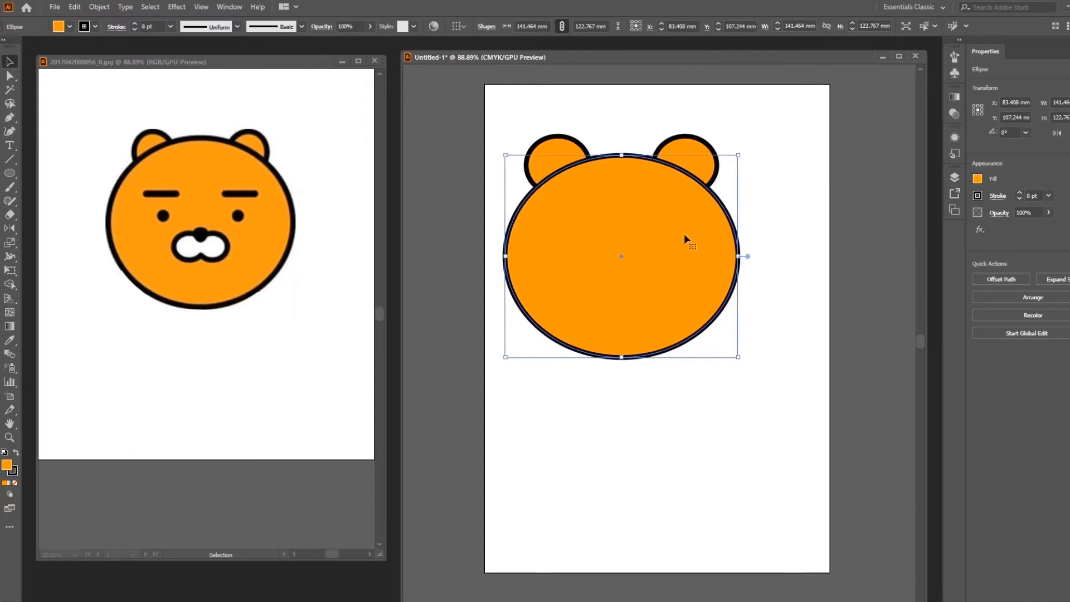
- Move the head and ears together to the right, near the middle of the page
left_click_drag(486, 113, 786, 387)
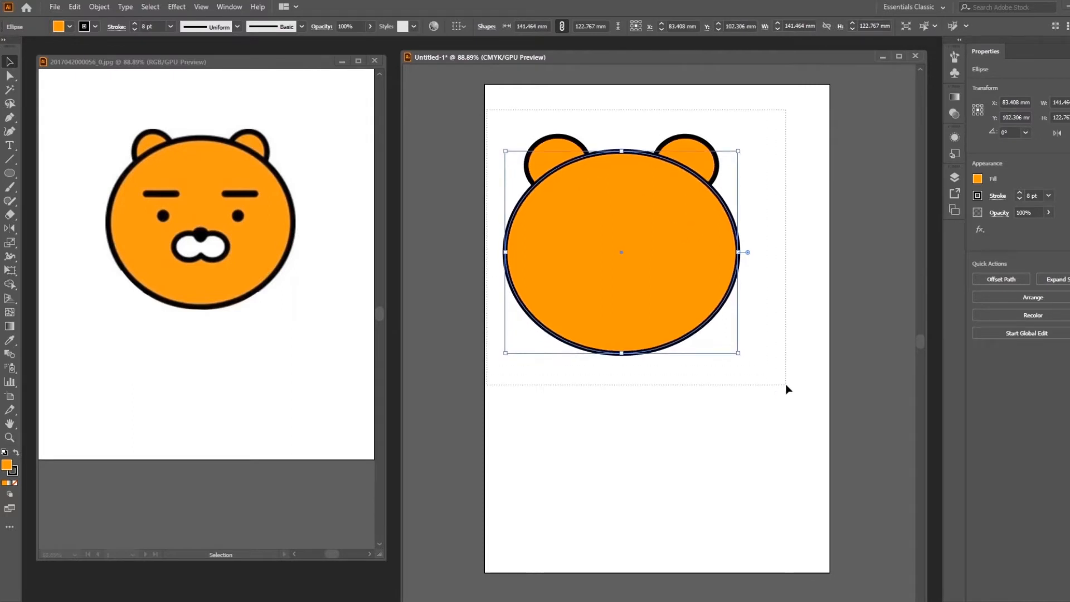
left_click_drag(664, 261, 706, 259)
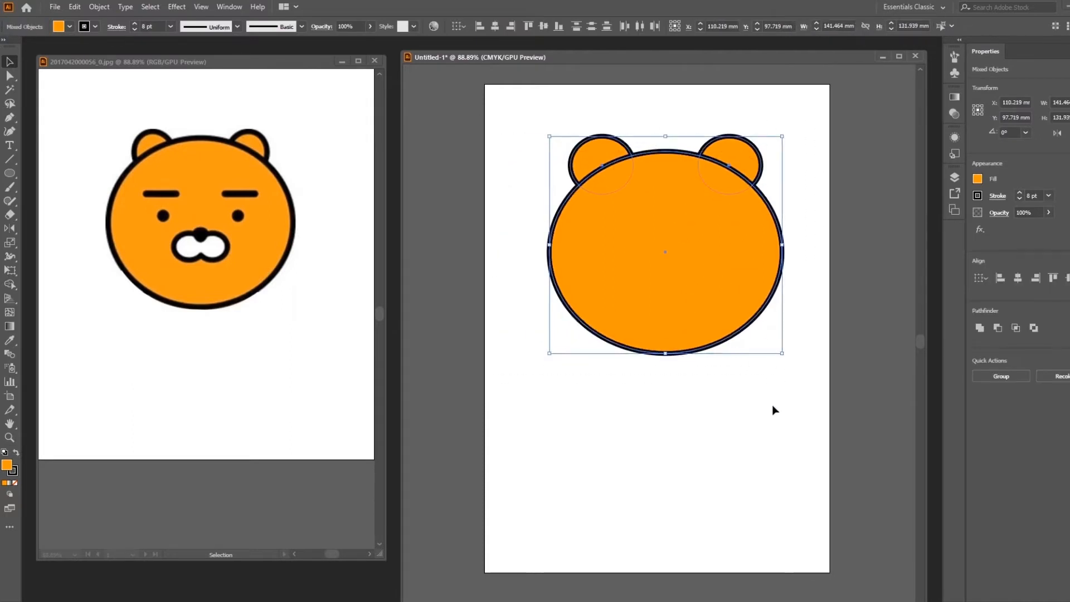
left_click(781, 397)
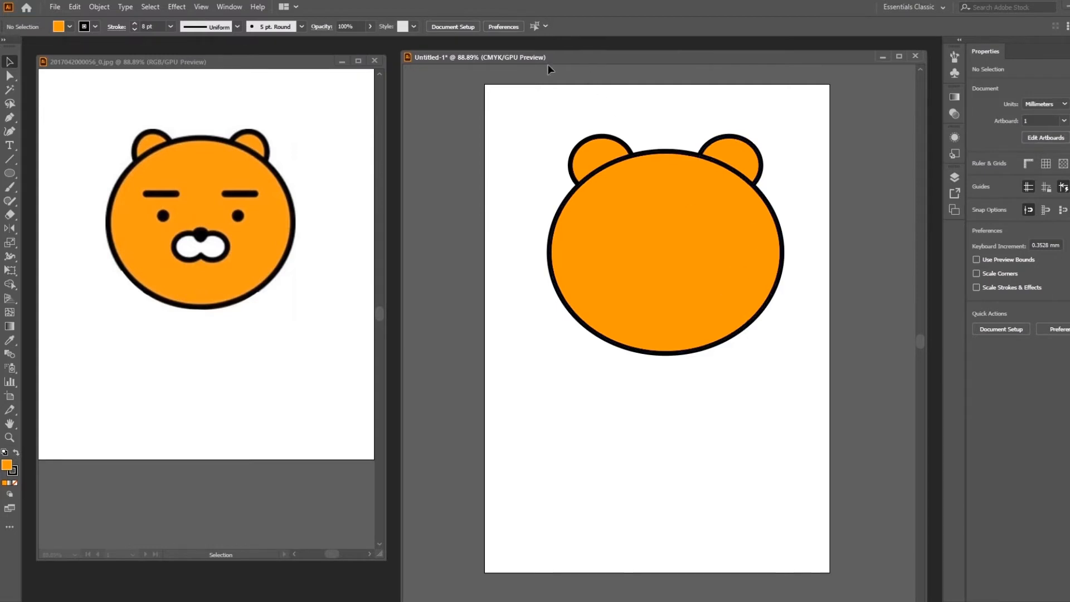
- Group the head and ears and move the whole group around the page, placing it near the upper middle
left_click_drag(497, 82, 886, 388)
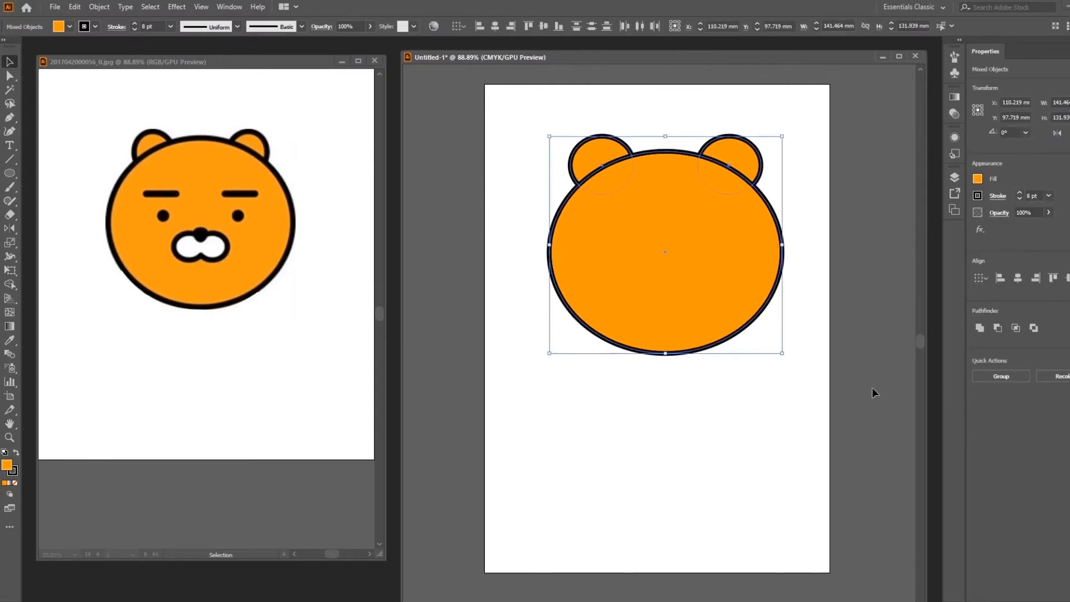
left_click_drag(729, 247, 673, 492)
left_click_drag(672, 492, 777, 215)
left_click_drag(777, 215, 704, 368)
left_click_drag(704, 368, 735, 186)
left_click_drag(762, 250, 748, 212)
- Draw an ellipse about 31 by 29 mm below the head's left side and fill it with white
key("space")
mouse_move(774, 374)
left_mouse_down()
mouse_move(771, 332)
mouse_move(759, 384)
left_mouse_up()
left_click_drag(671, 419, 660, 394)
key("space")
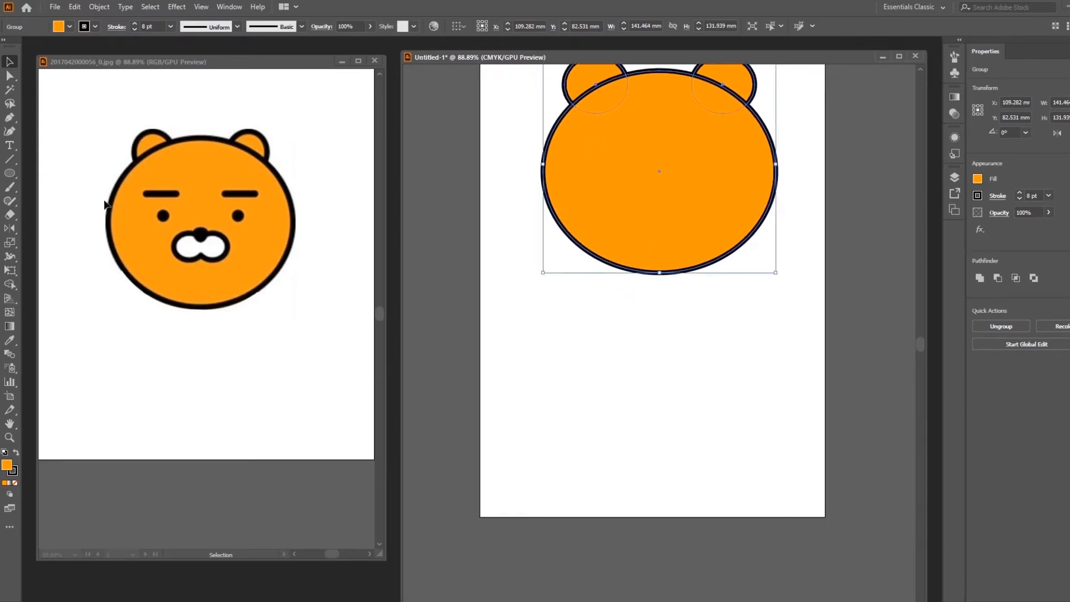
left_click(10, 174)
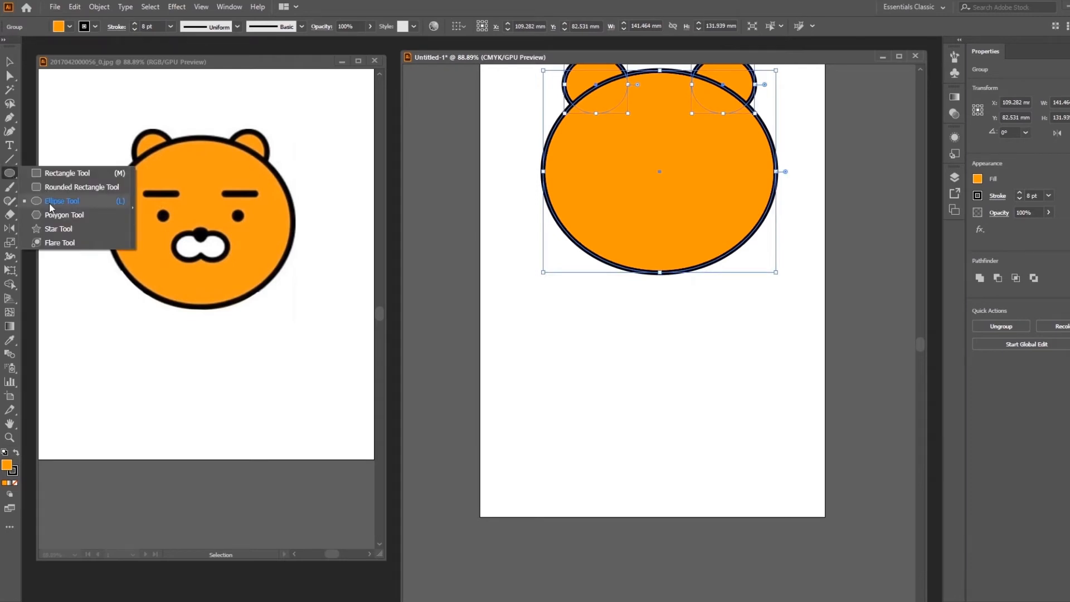
left_click_drag(548, 343, 599, 391)
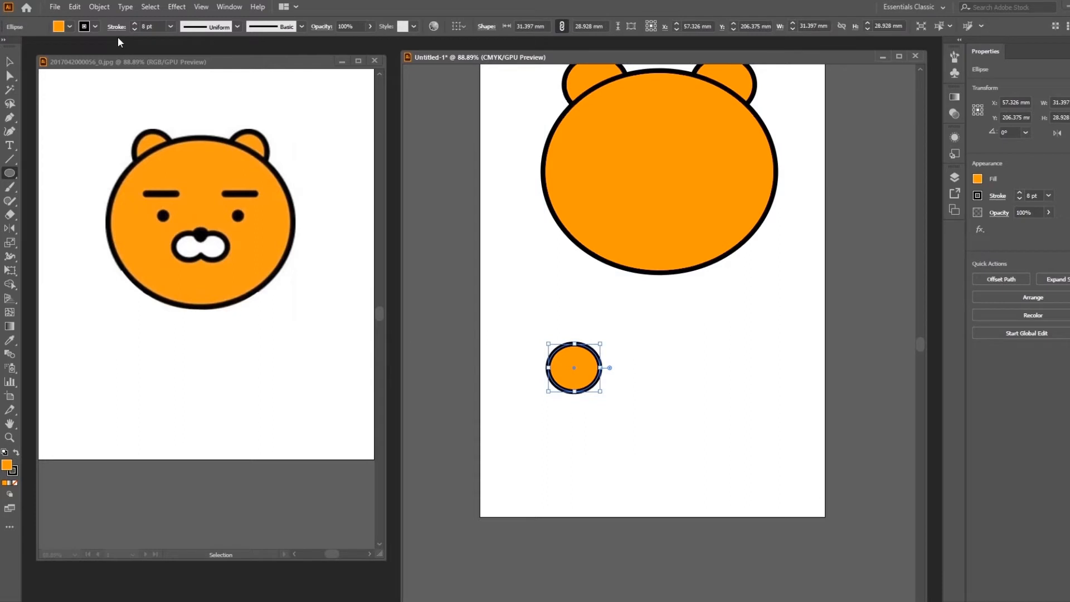
left_click(70, 26)
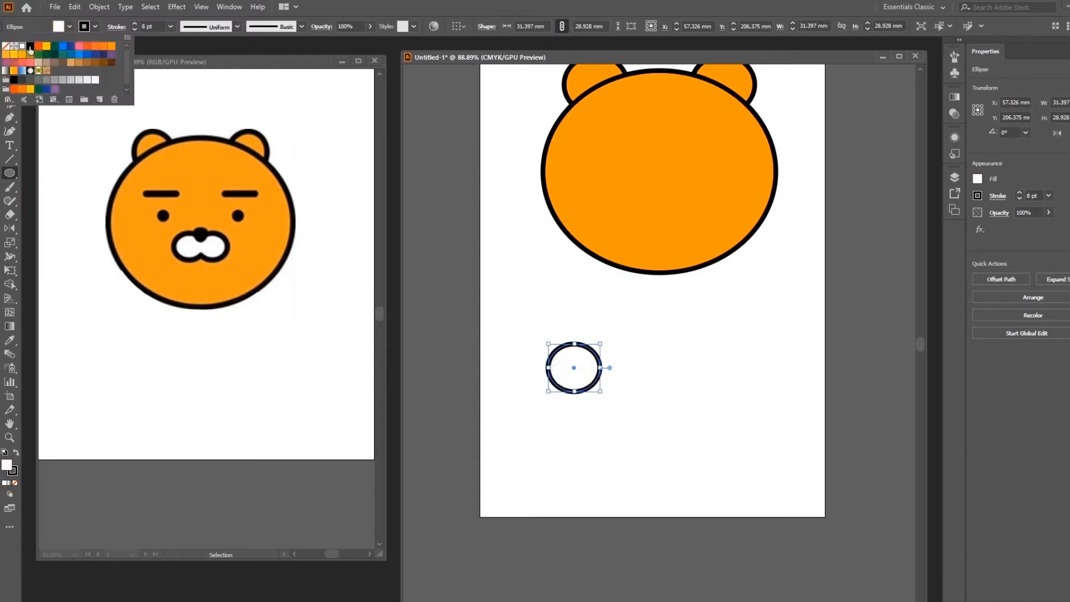
left_click(22, 50)
- Duplicate the white ellipse about 25 mm straight to the right so the two ellipses overlap
left_click(10, 61)
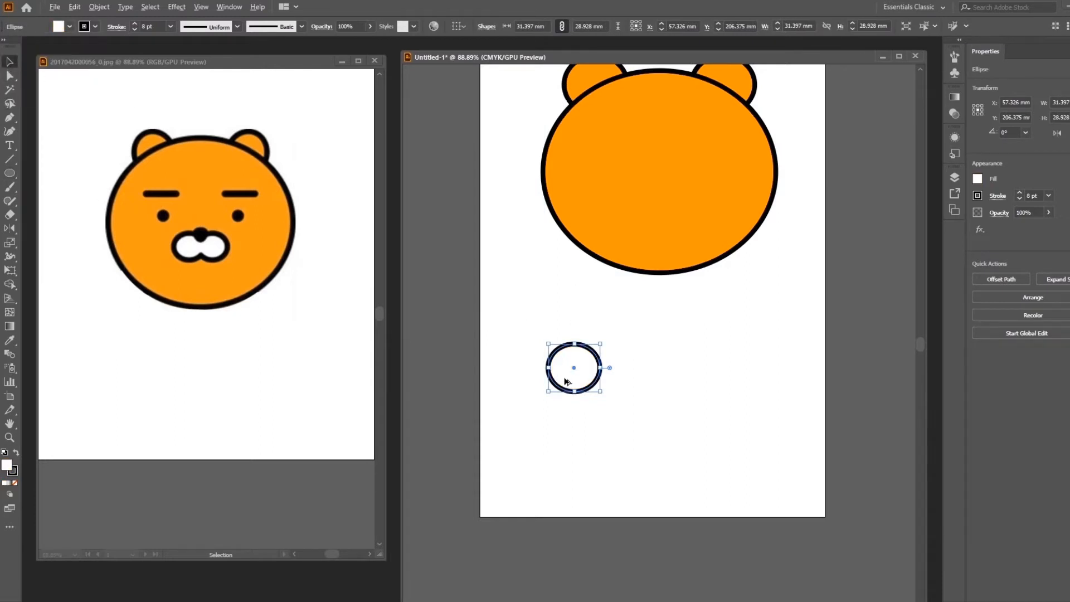
left_click_drag(592, 370, 633, 368)
left_click_drag(657, 412, 510, 338)
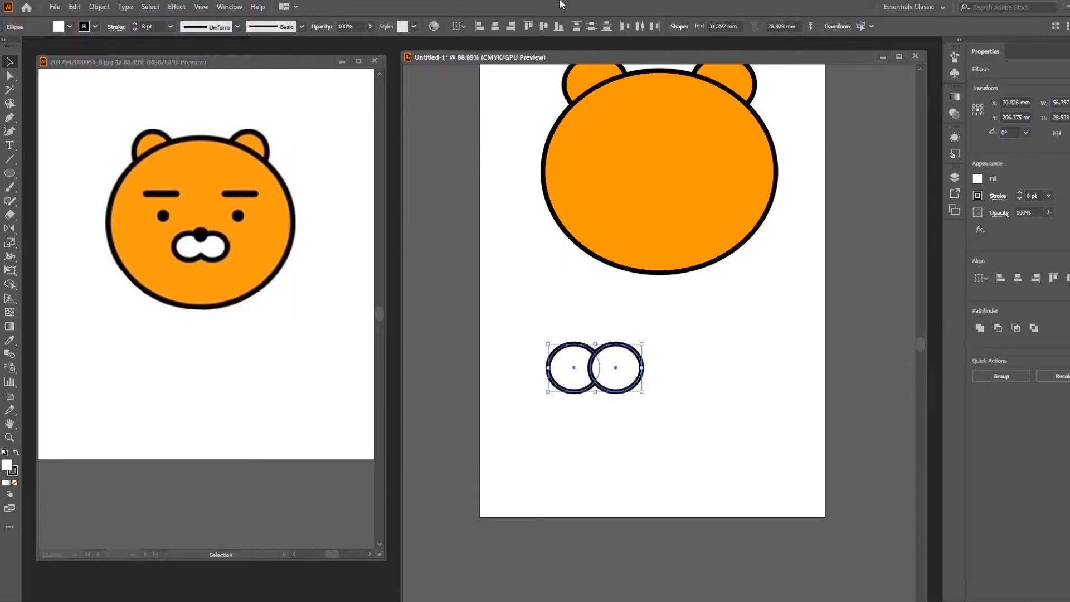
left_click(739, 442)
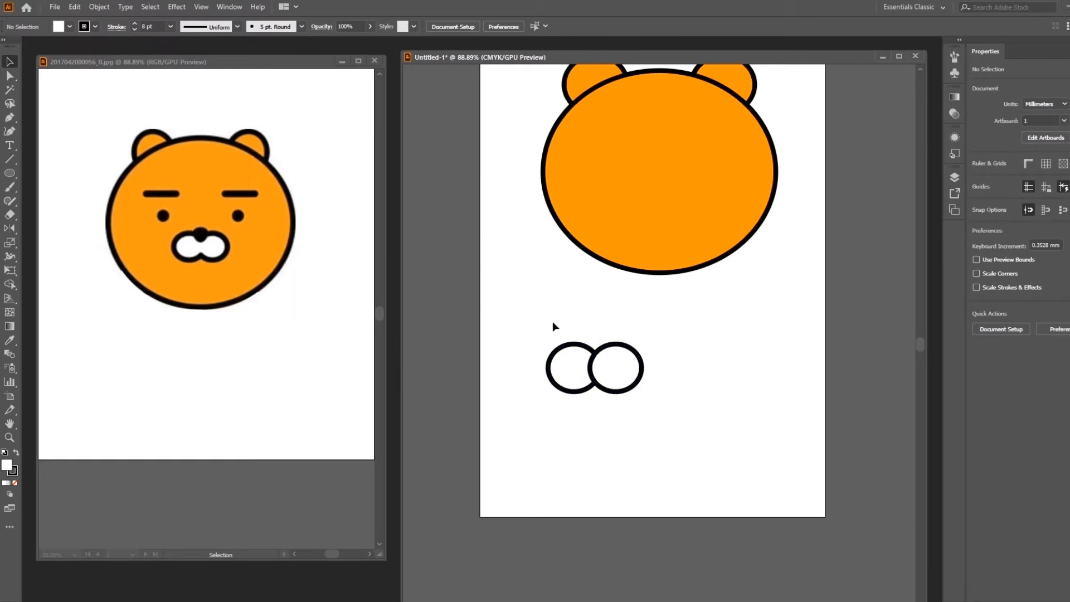
- Unite the two overlapping white ellipses into one shape with Pathfinder
left_click_drag(521, 319, 680, 426)
left_click(229, 7)
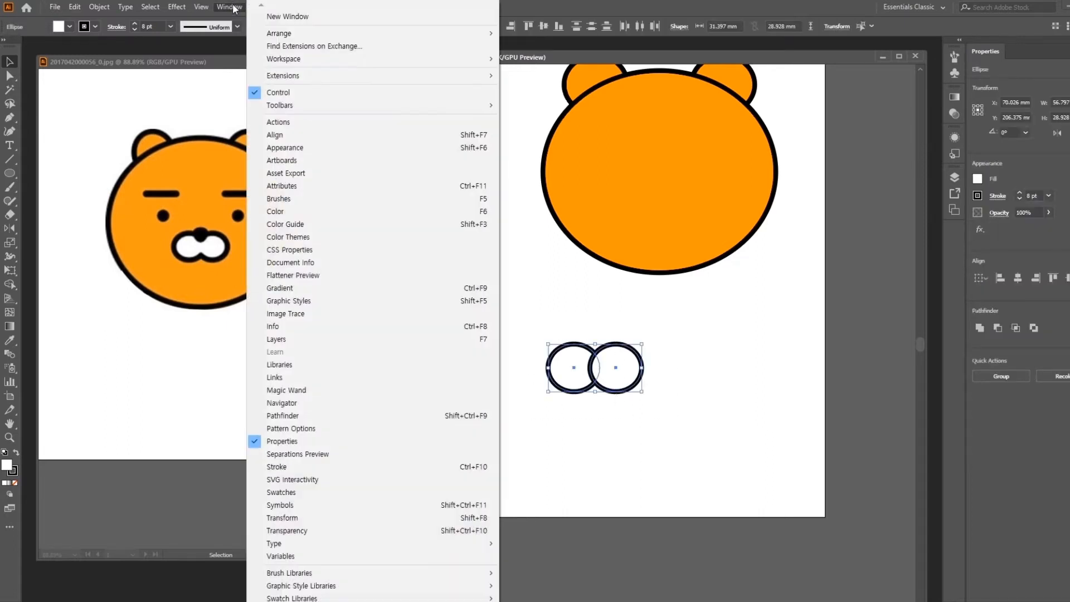
left_click(338, 415)
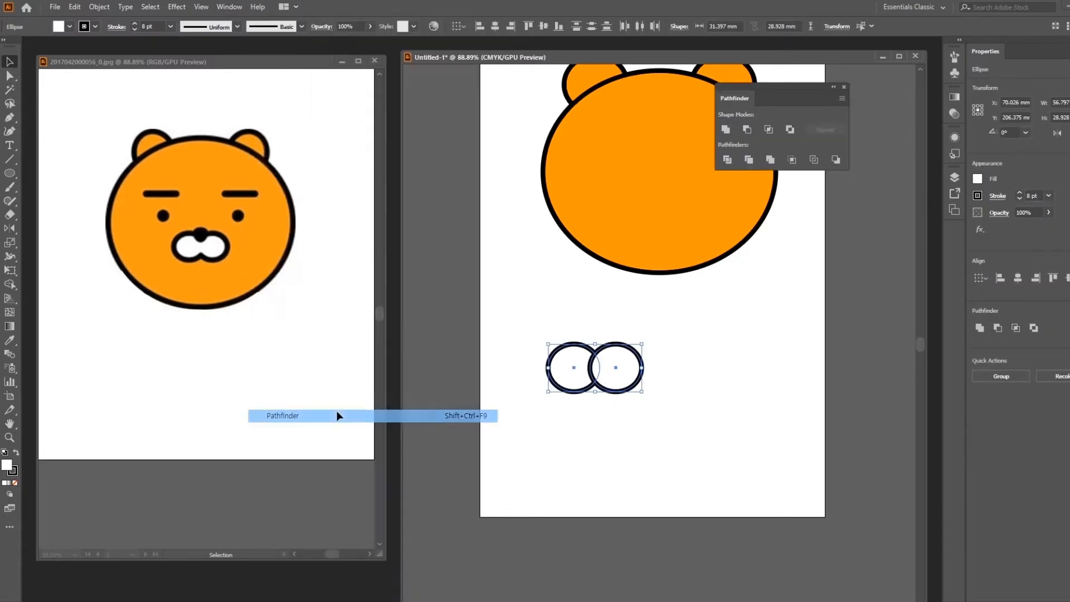
left_click(725, 130)
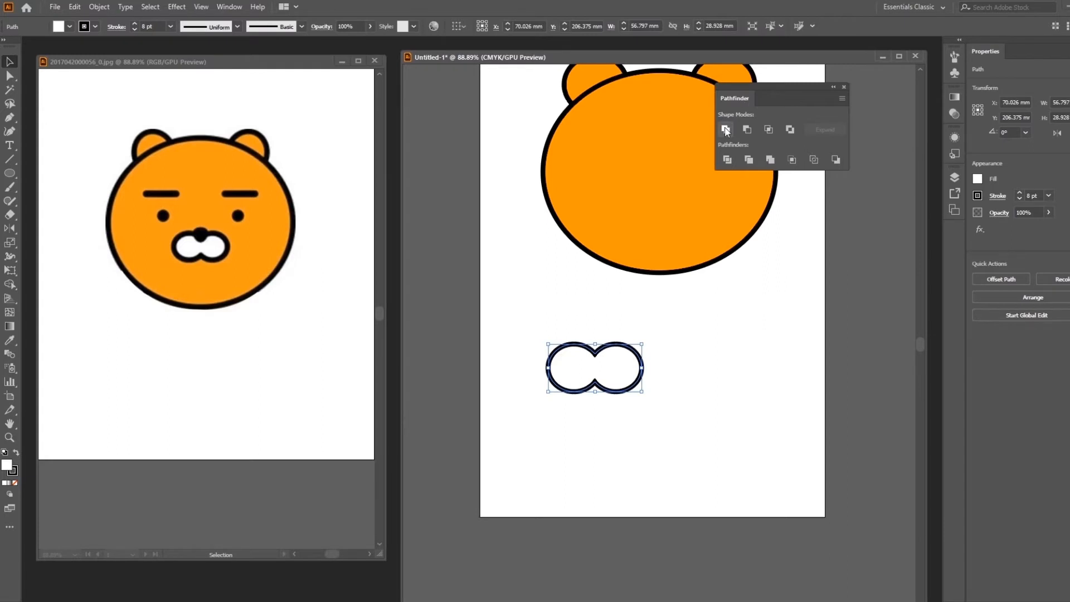
left_click(843, 86)
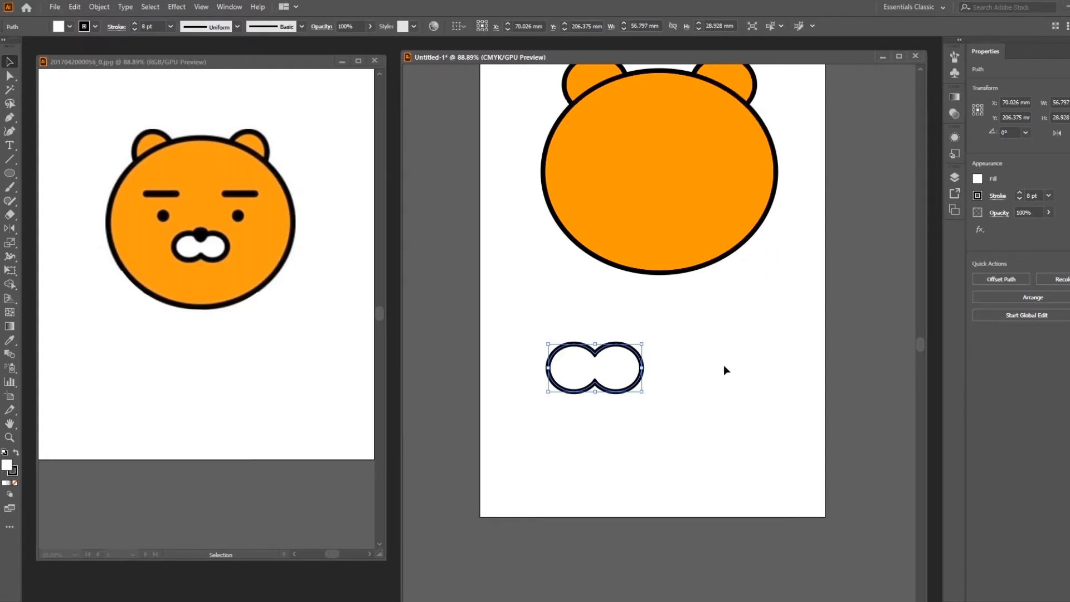
- Undo the Pathfinder unite of the two white ellipses
left_click(236, 7)
left_click(237, 7)
key("ctrl+z")
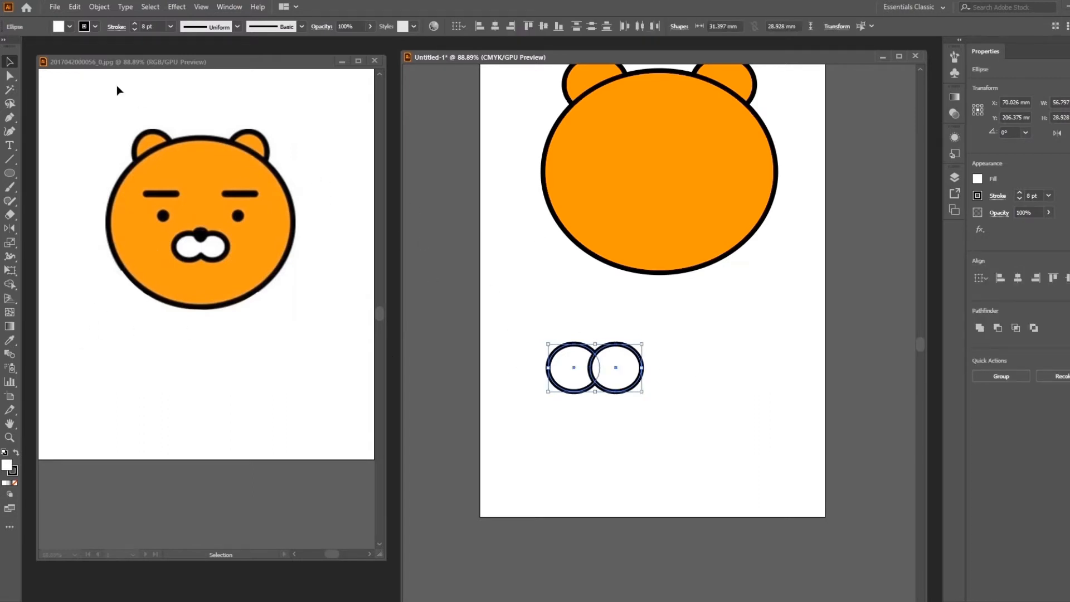
- Merge the two overlapping white ellipses into a single muzzle shape with the Shape Builder tool
left_click(14, 284)
left_click_drag(571, 367, 618, 364)
left_click(10, 62)
left_click(724, 358)
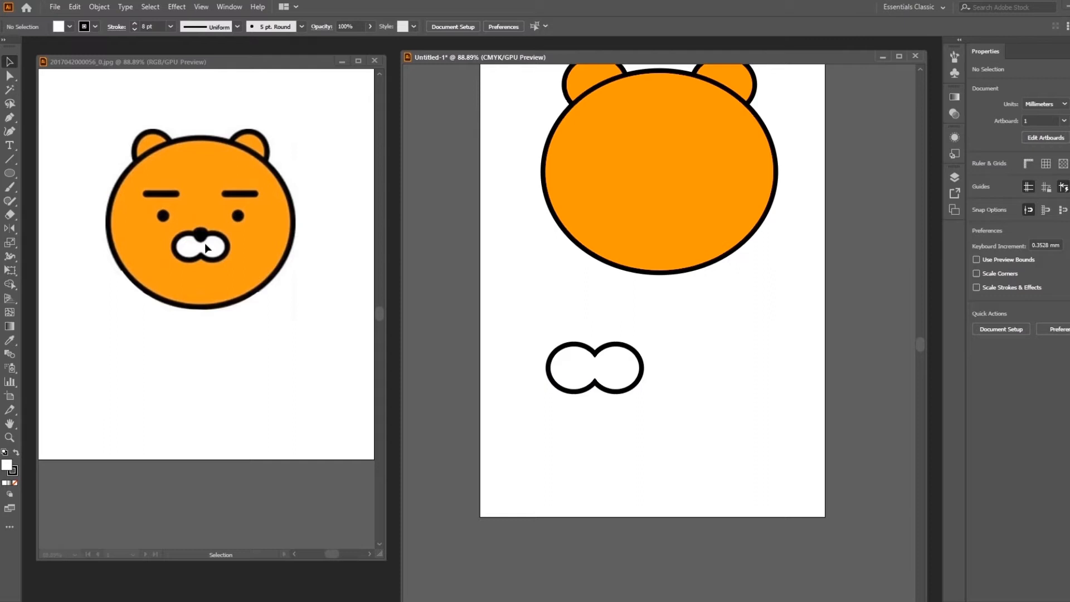
- Draw a circle about 10 mm wide between the head and the muzzle for the nose and fill it with black
left_click(16, 173)
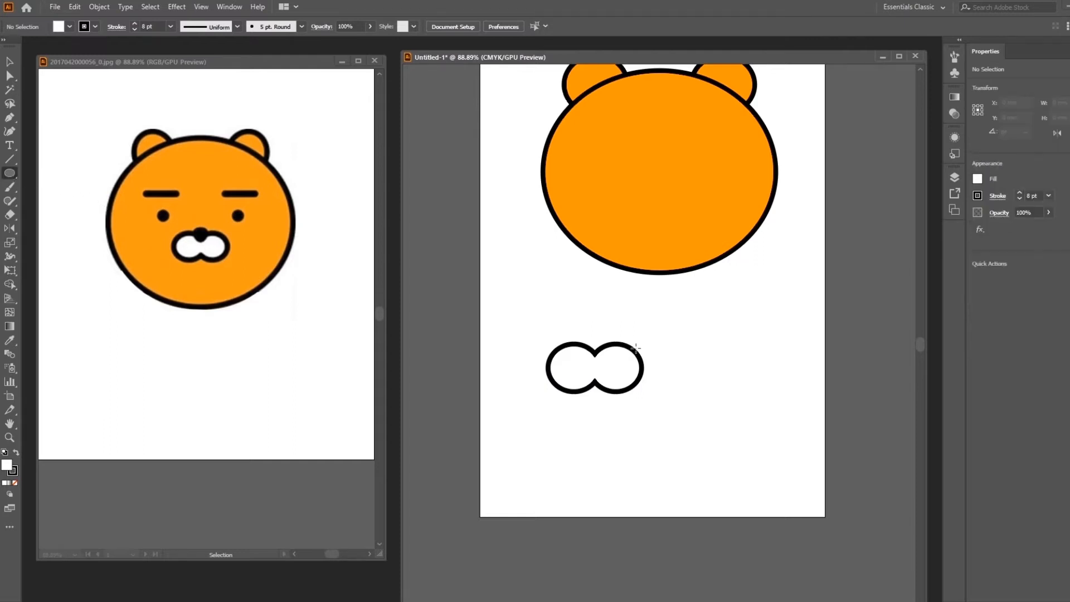
left_click_drag(697, 308, 714, 325)
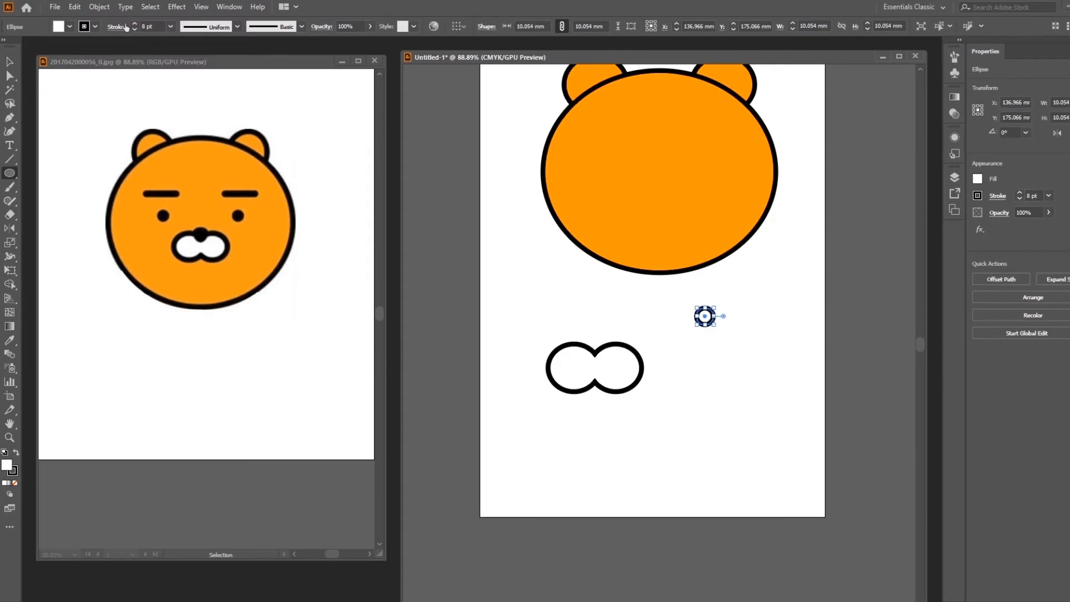
left_click(70, 25)
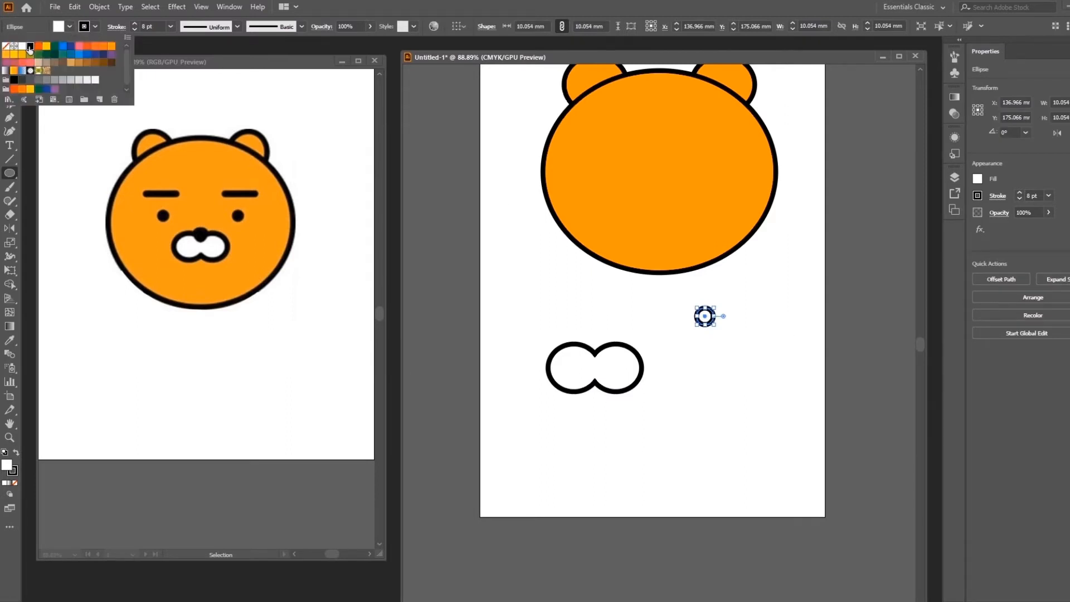
left_click(30, 49)
key("Escape")
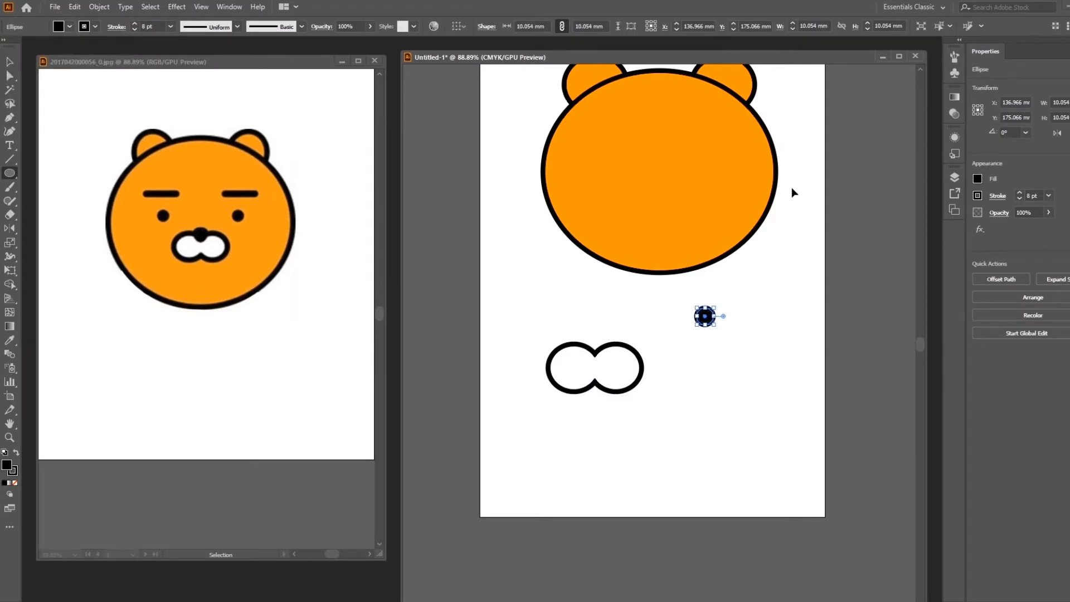
- Pull the black circle's lowest anchor point slightly straight down to give the nose a tapered shape
key("ctrl+plus")
key("ctrl+plus")
key("ctrl+plus")
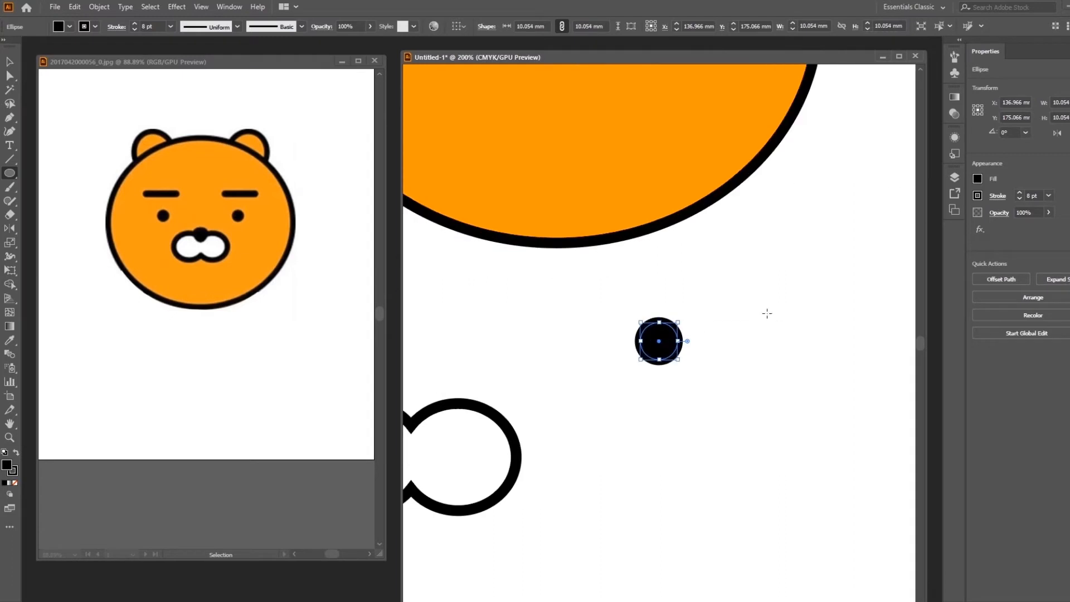
left_click_drag(657, 406, 721, 384)
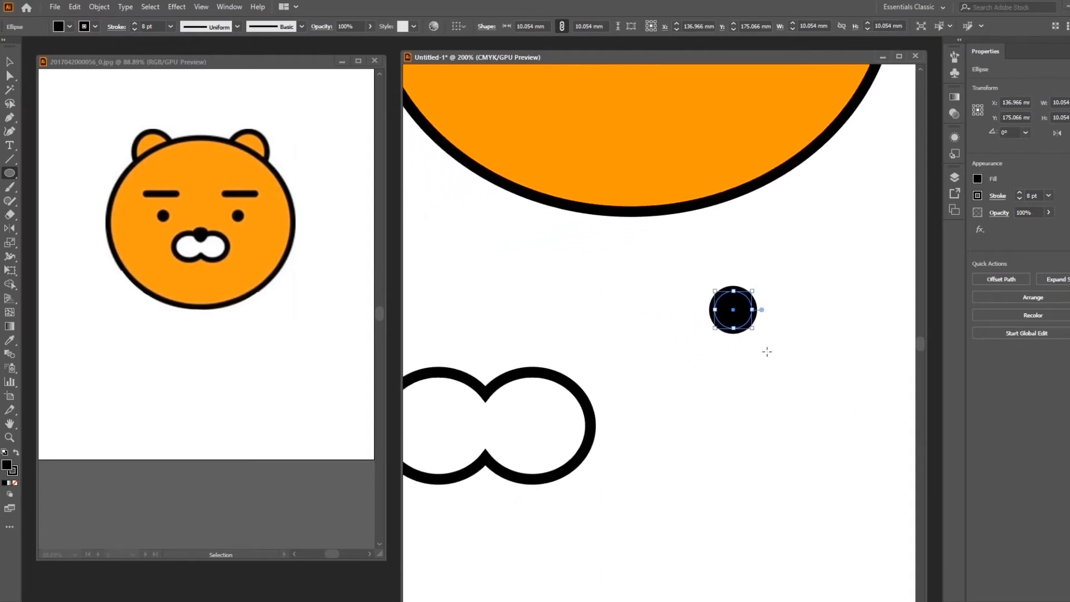
scroll(805, 418, "up", 1)
left_click_drag(806, 418, 828, 408)
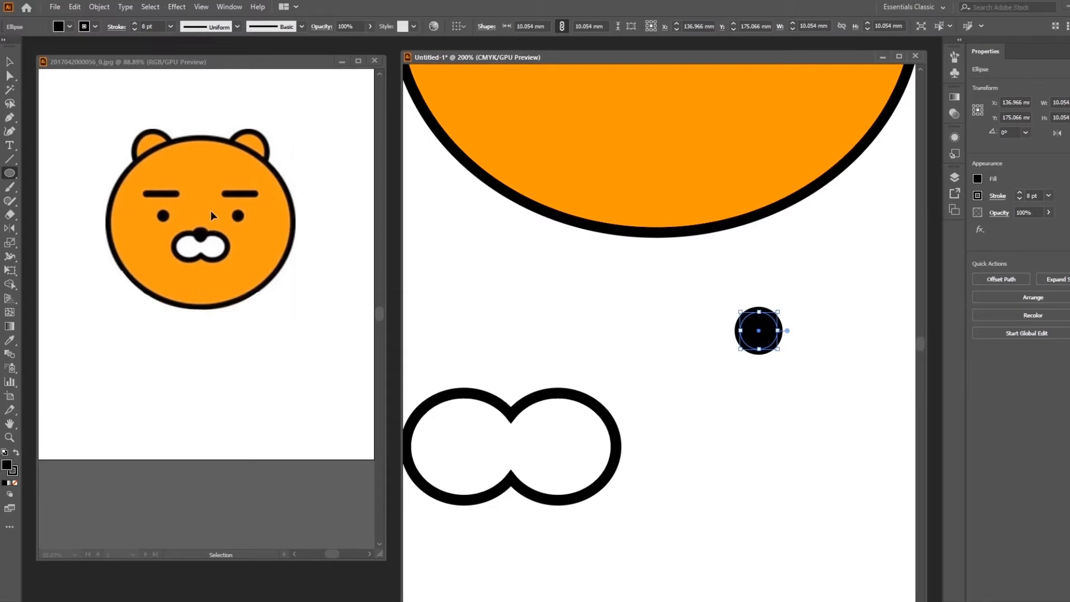
left_click(11, 81)
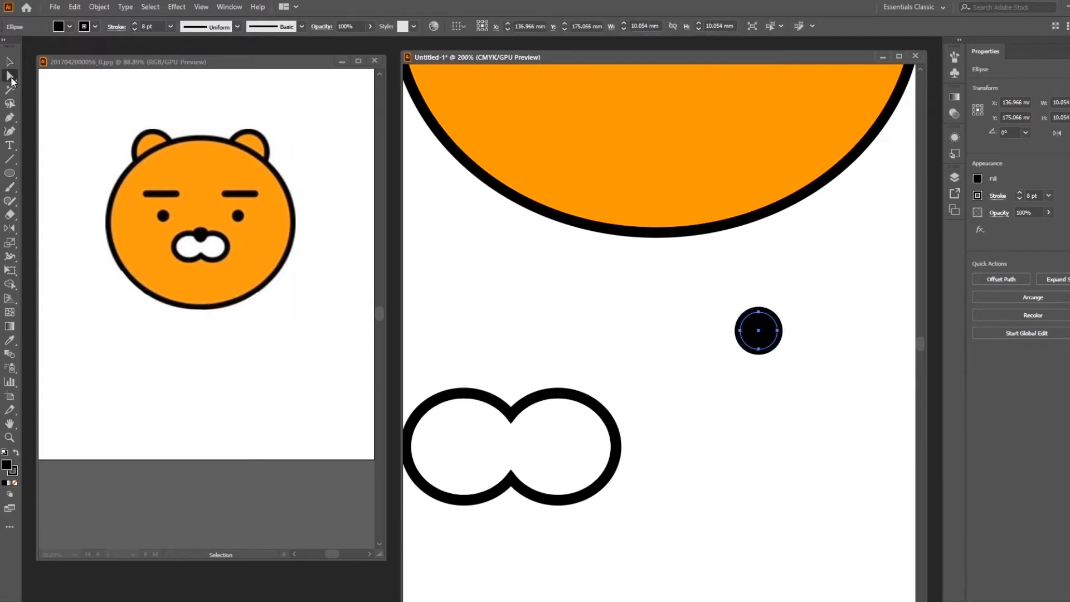
left_click(758, 351)
left_click_drag(759, 352, 760, 360)
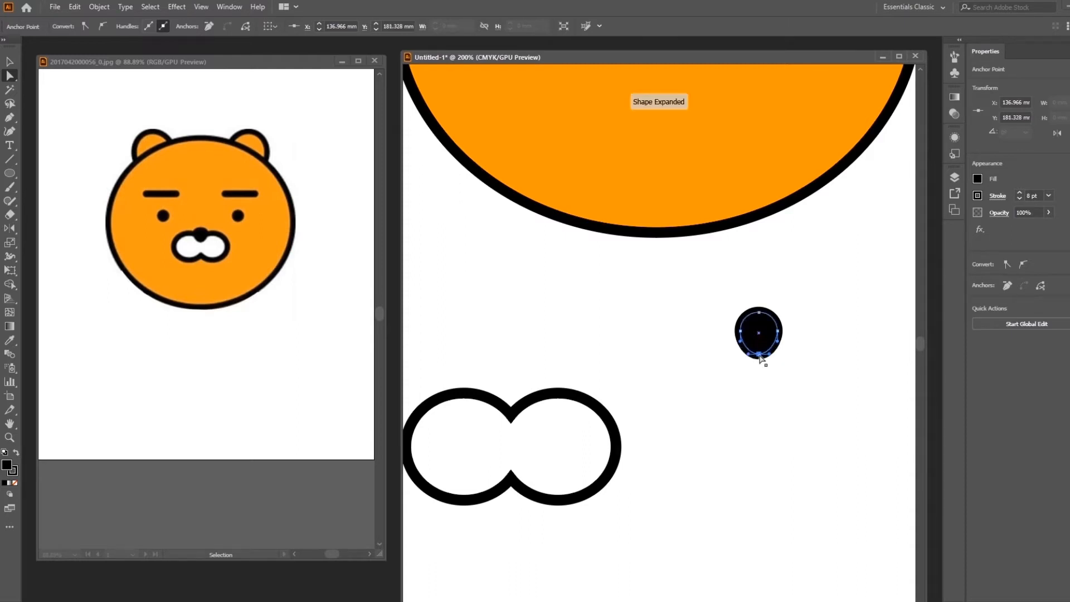
left_click(812, 361)
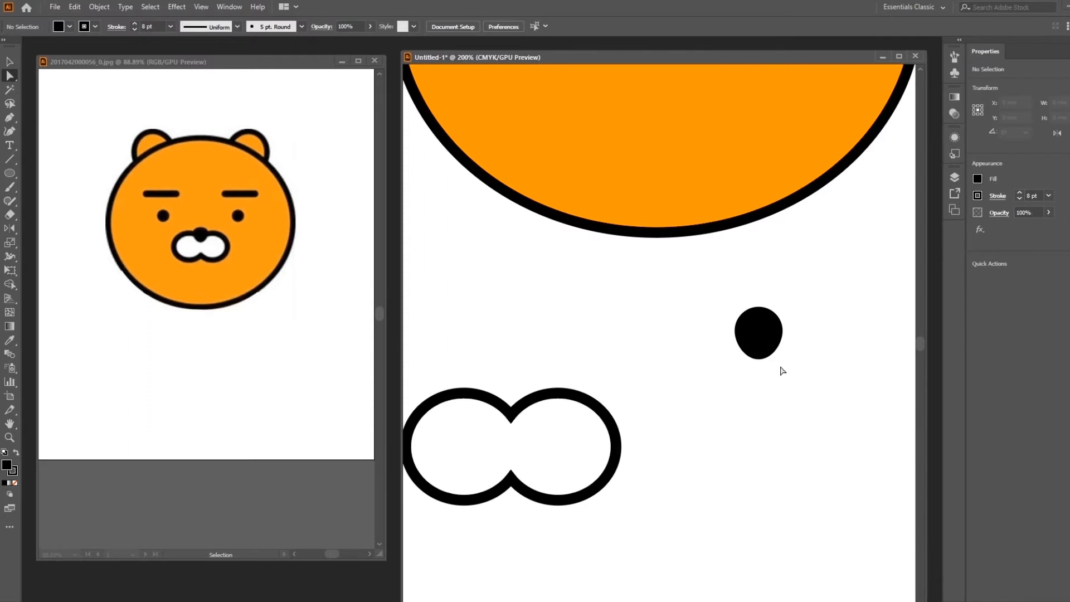
- Place the black nose over the muzzle's upper notch and group the nose with the muzzle
left_click_drag(709, 414, 805, 392)
left_click_drag(856, 310, 610, 384)
left_click_drag(458, 311, 806, 572)
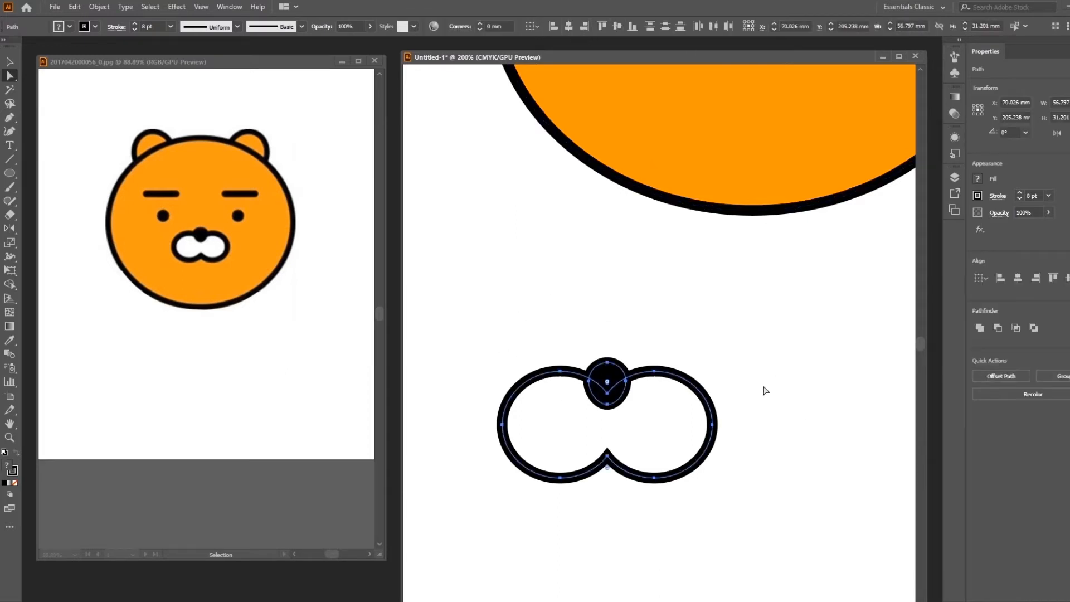
key("ctrl+g")
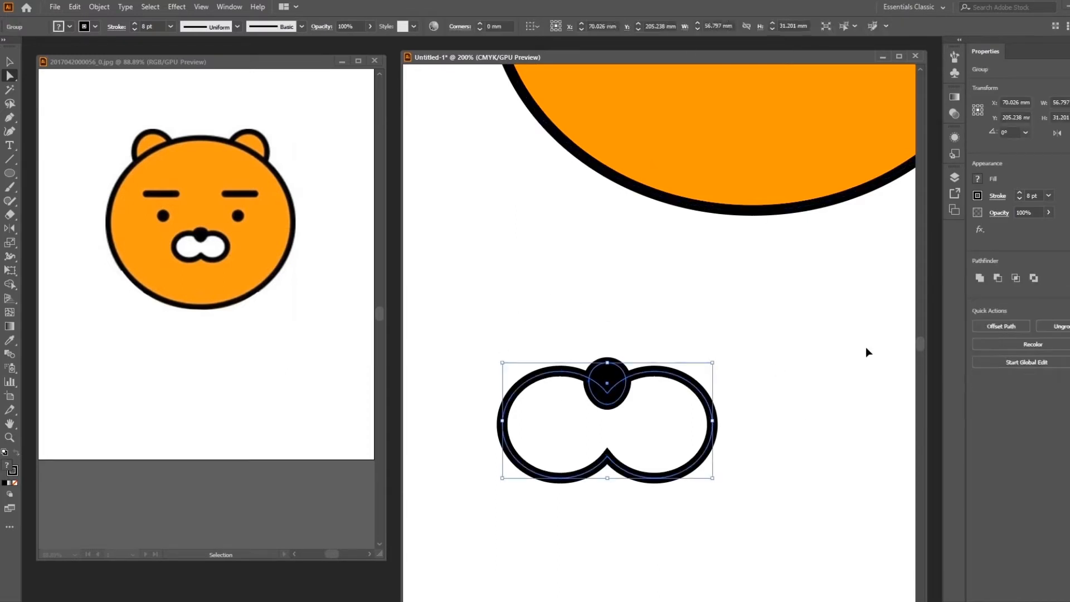
- Move the grouped nose and muzzle onto the lower middle of the orange head, centred horizontally
key("ctrl+minus")
key("ctrl+minus")
left_click_drag(815, 317, 788, 429)
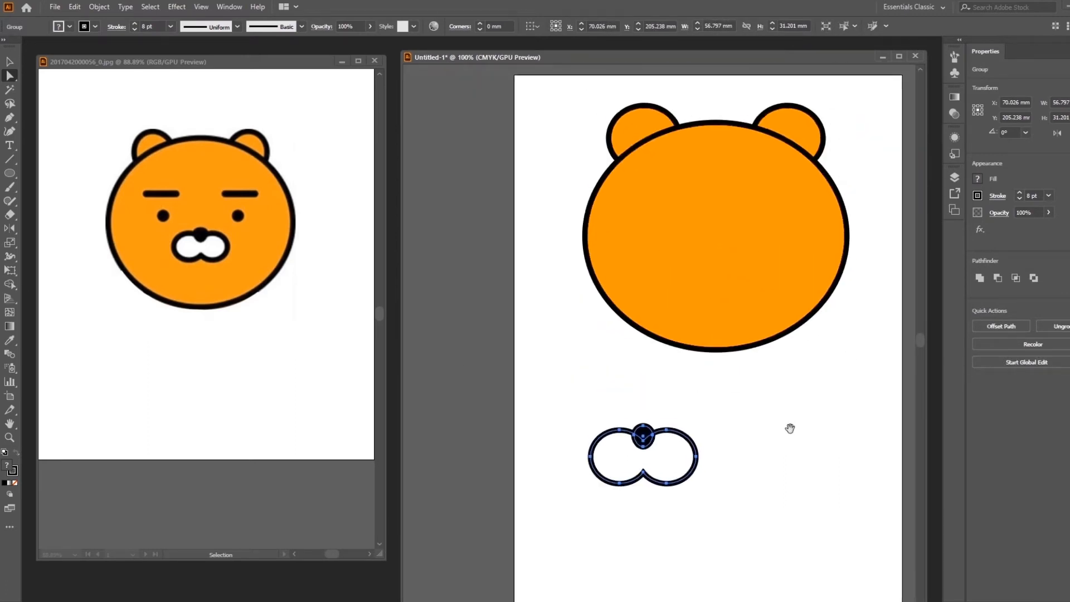
left_click_drag(675, 445, 743, 287)
scroll(883, 425, "up", 3)
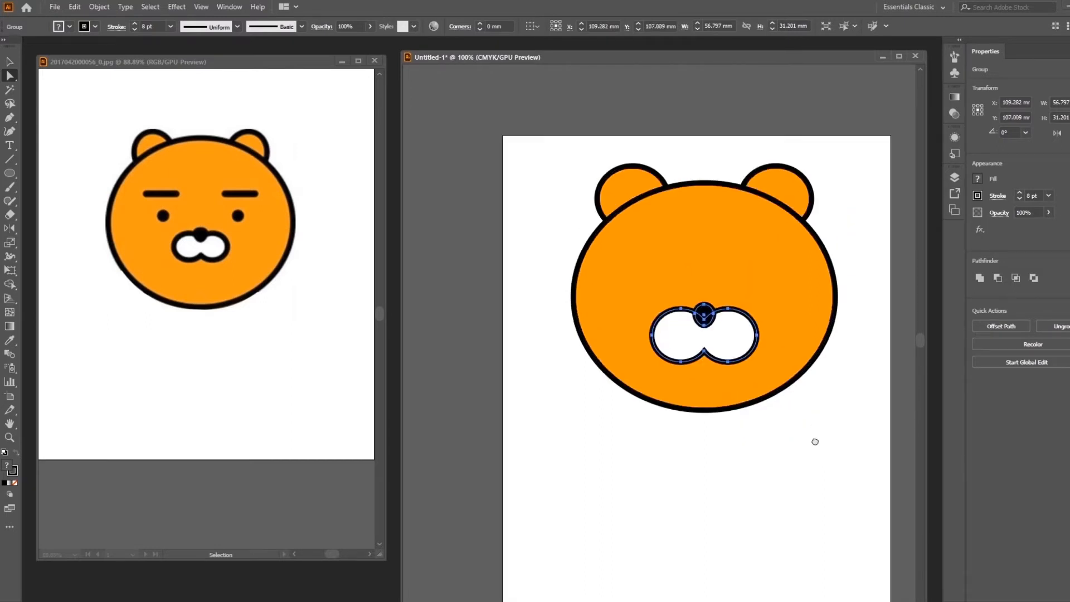
- Raise only the white muzzle shape slightly so the nose overlaps it further down
left_click_drag(510, 100, 883, 468)
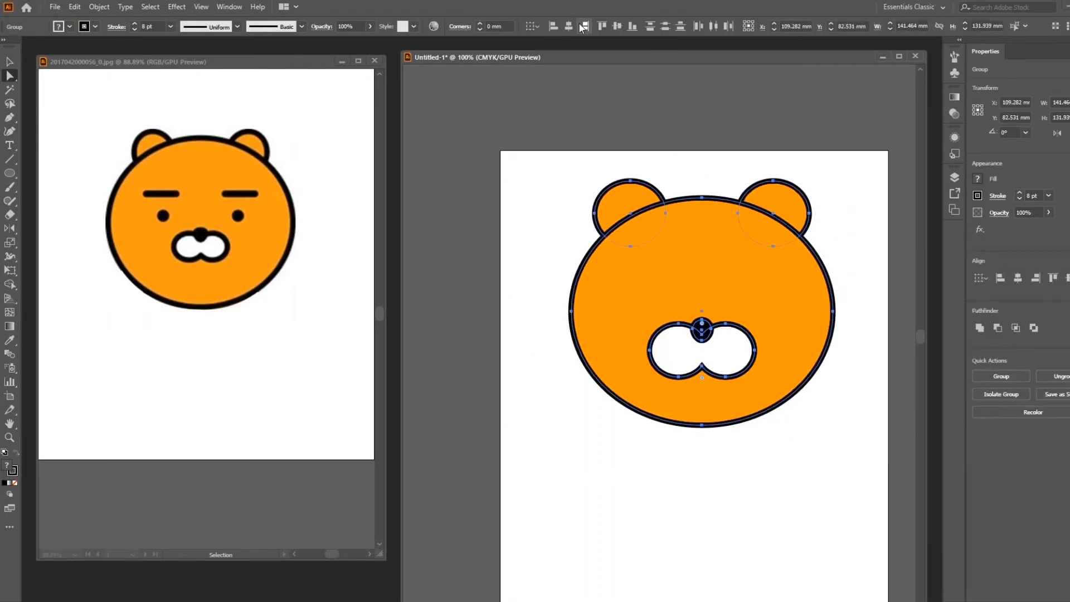
left_click(802, 468)
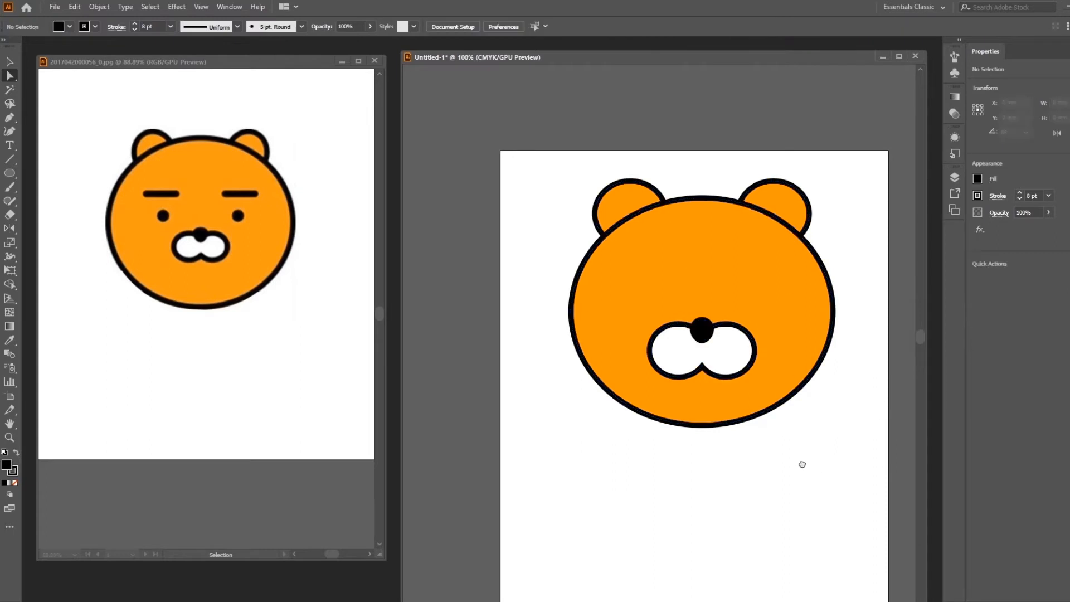
left_click_drag(736, 402, 727, 341)
left_click_drag(842, 351, 838, 379)
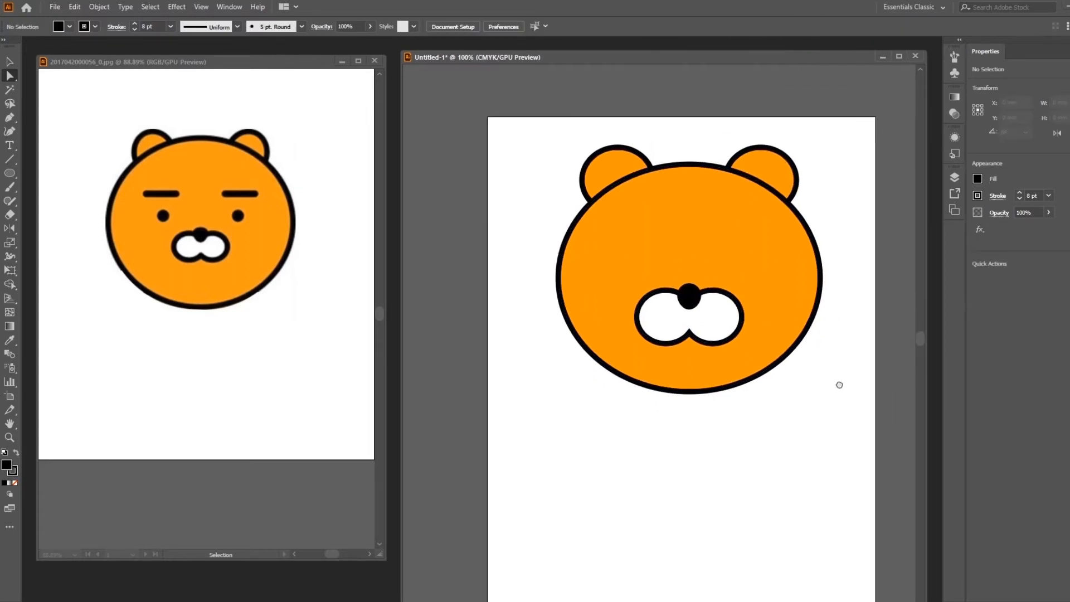
left_click(710, 299)
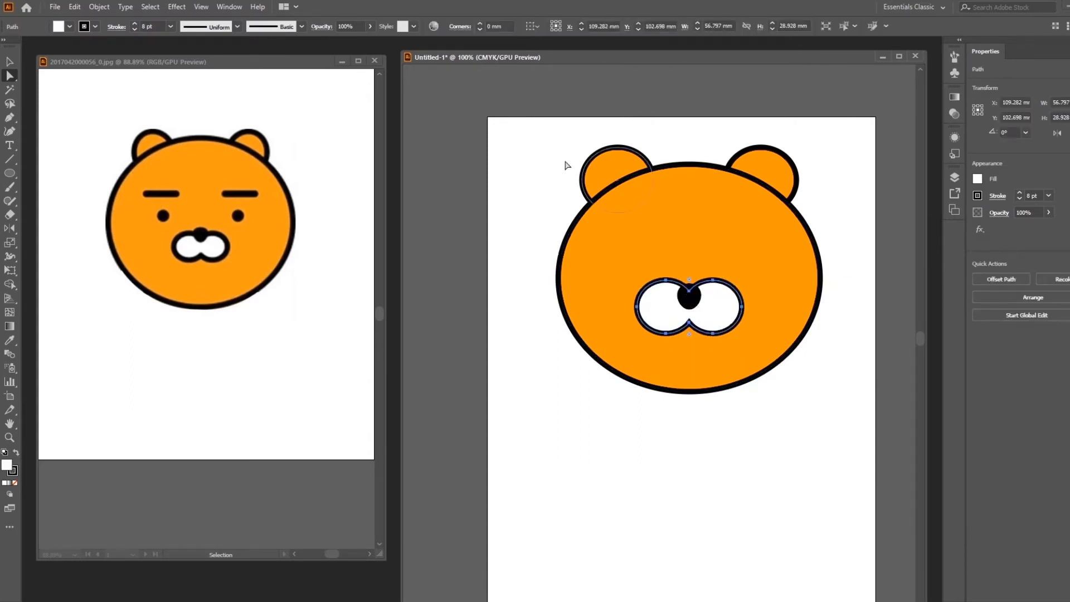
- Group the head, ears, muzzle and nose together, undoing the separate move of the head ellipse
left_click_drag(692, 306, 855, 498)
key("ctrl+g")
left_click(858, 410)
left_click_drag(758, 309, 789, 270)
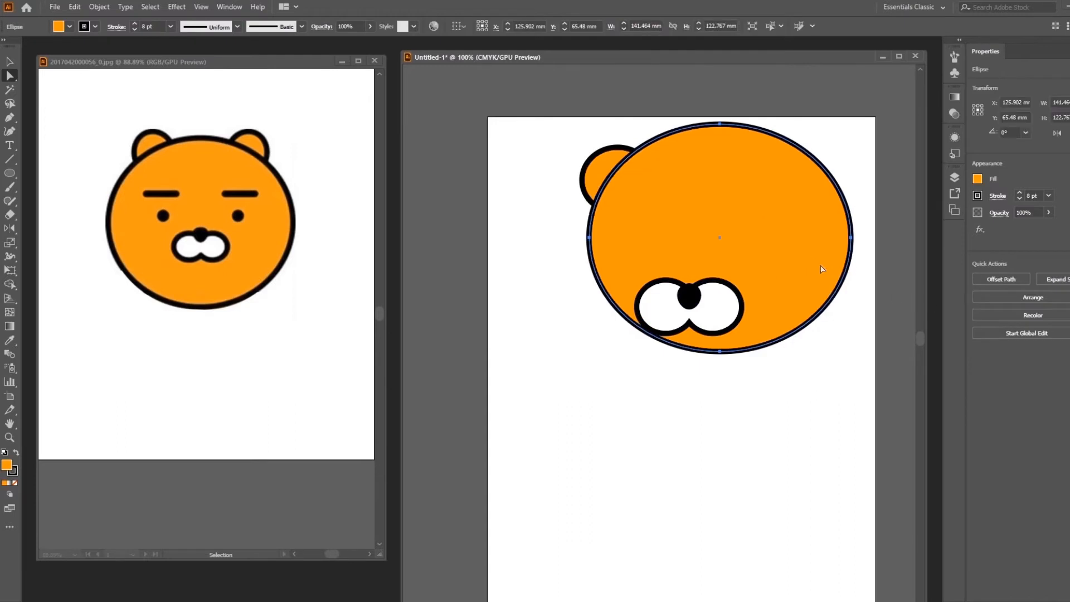
key("ctrl+z")
left_click_drag(510, 111, 877, 388)
key("ctrl+shift+g")
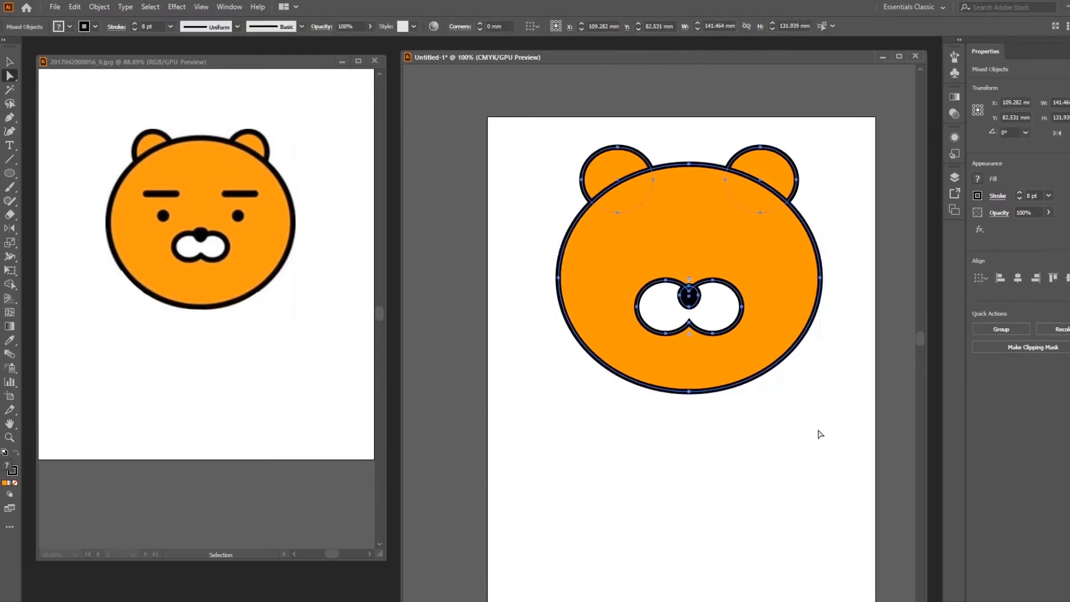
left_click(818, 431)
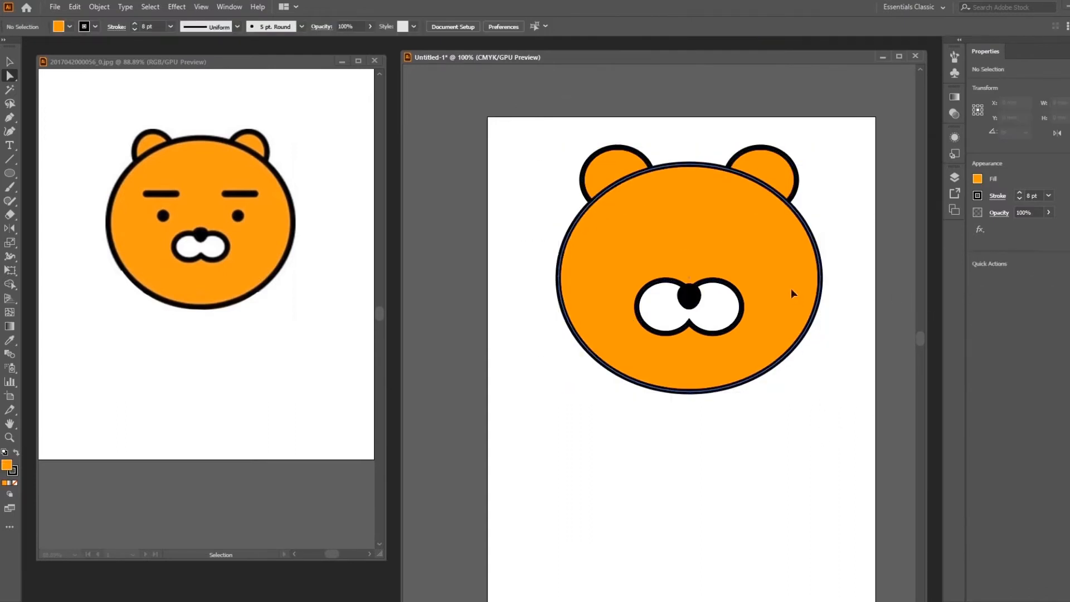
- Move the whole face group around the page, placing it slightly left of its starting position near the upper part
left_click(9, 61)
left_click_drag(742, 232, 694, 396)
left_click_drag(702, 442, 775, 288)
left_click_drag(812, 269, 716, 375)
left_click_drag(696, 435, 797, 290)
left_click_drag(771, 249, 719, 299)
left_click(848, 339)
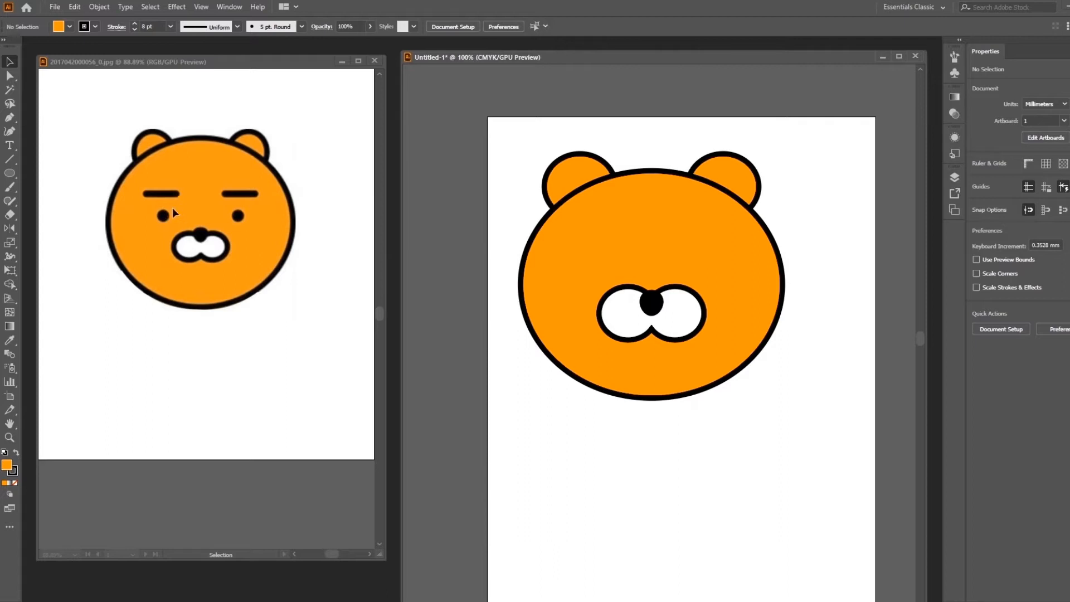
- Draw a black-filled circle about 6.3 mm across as the left eye, above the left half of the muzzle
left_click(9, 175)
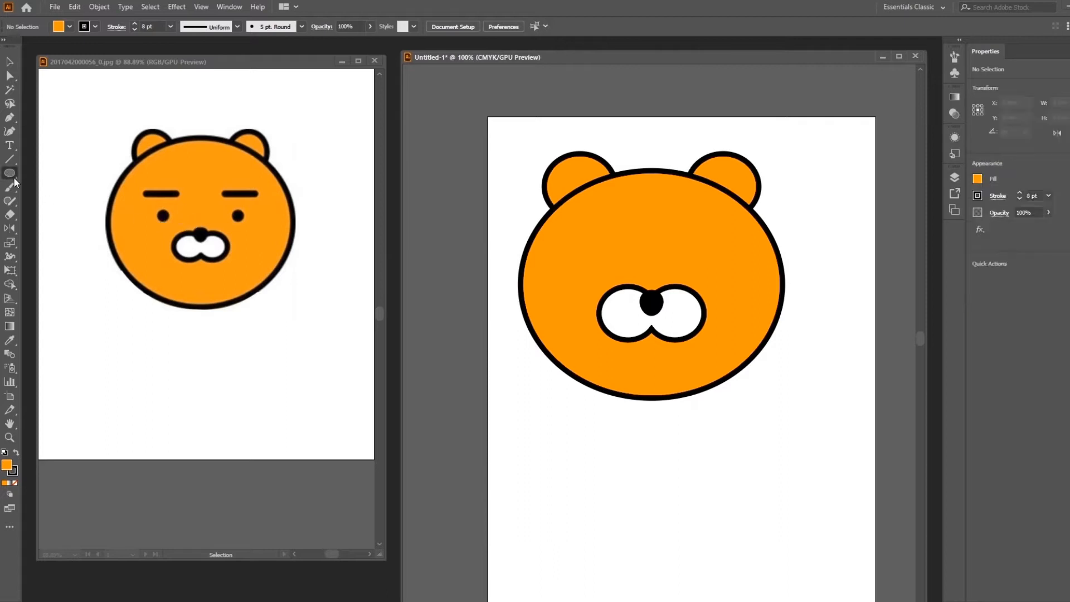
left_click(69, 26)
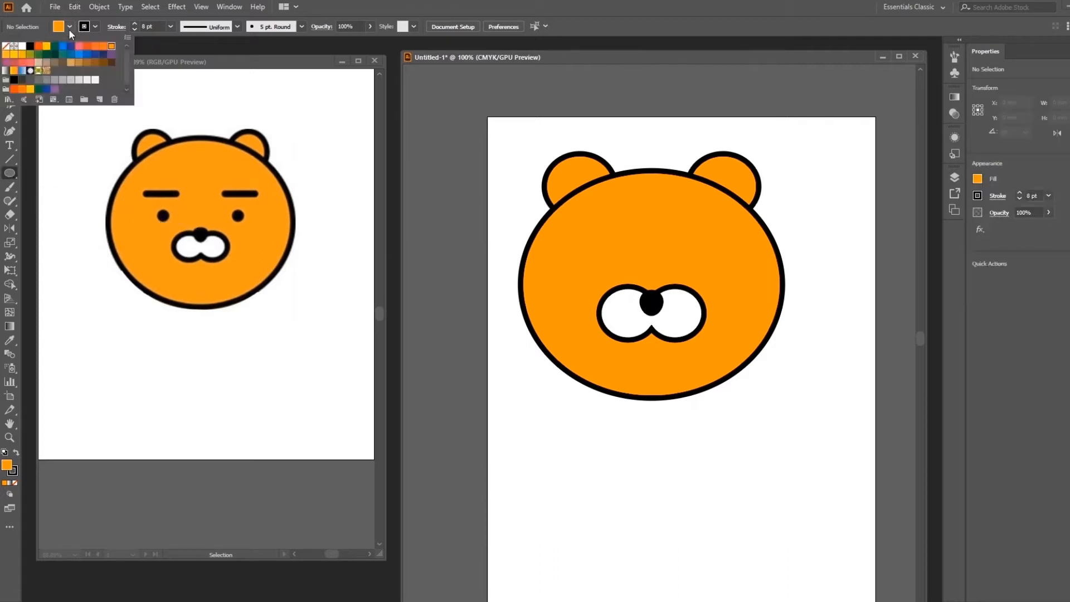
left_click(29, 47)
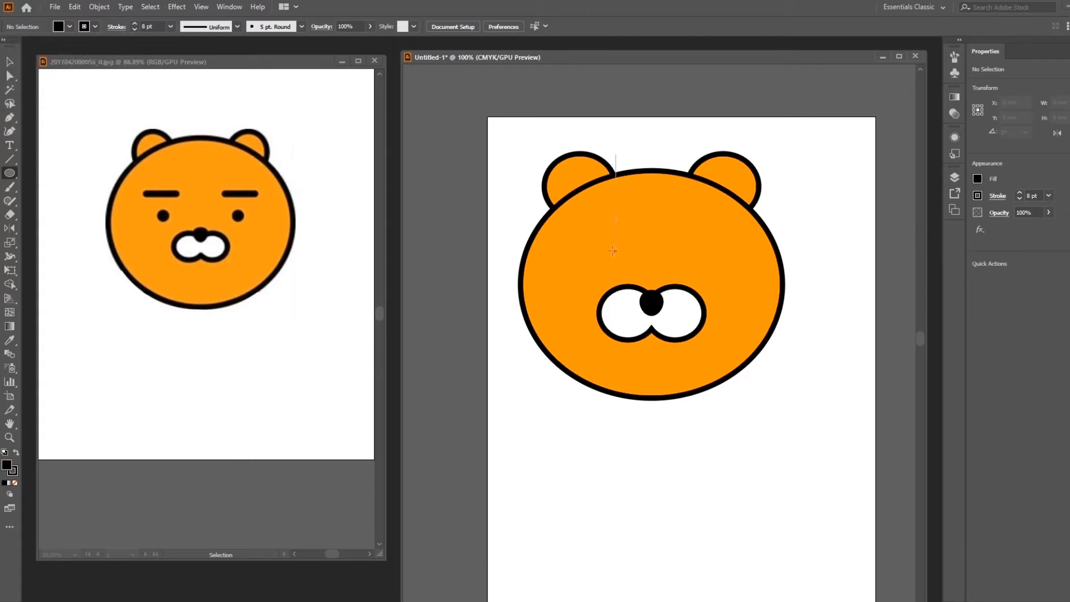
mouse_move(599, 249)
left_mouse_down()
mouse_move(606, 255)
mouse_move(586, 243)
mouse_move(600, 255)
left_mouse_up()
left_click(9, 63)
left_click(860, 279)
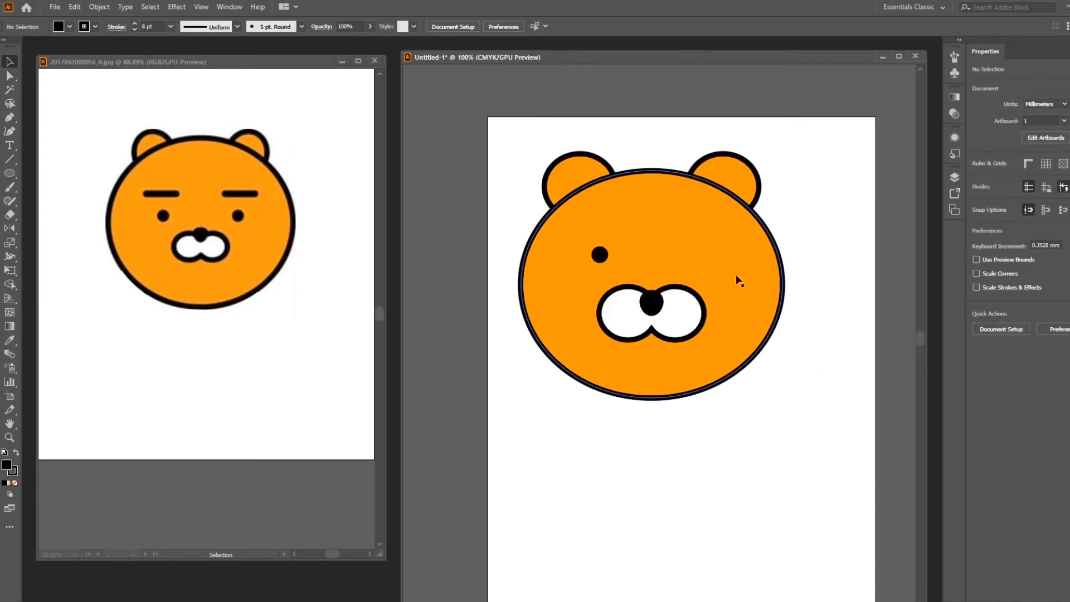
left_click(600, 255)
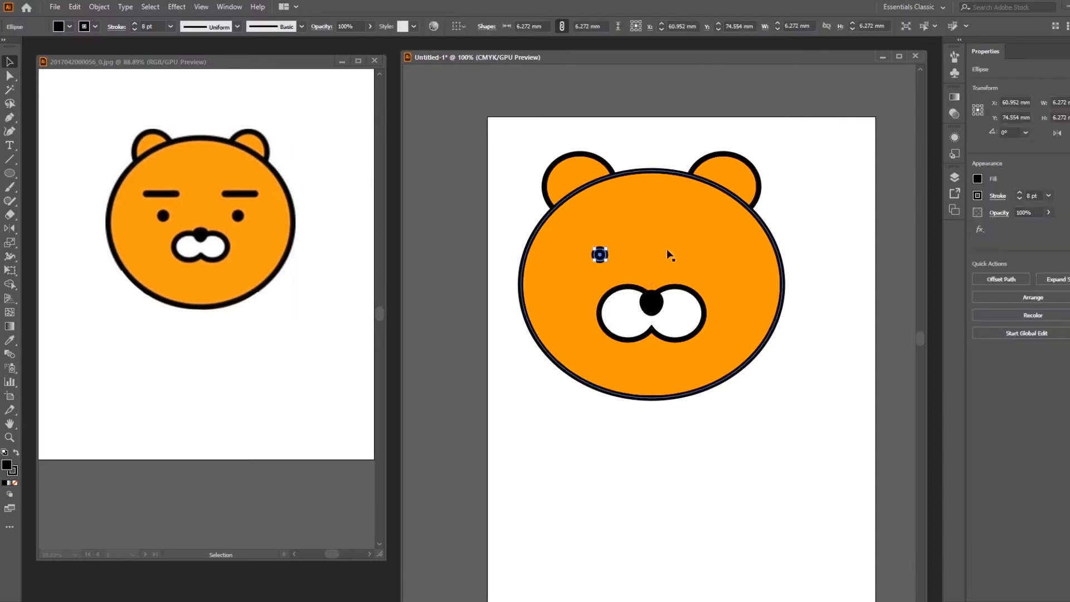
left_click(409, 181)
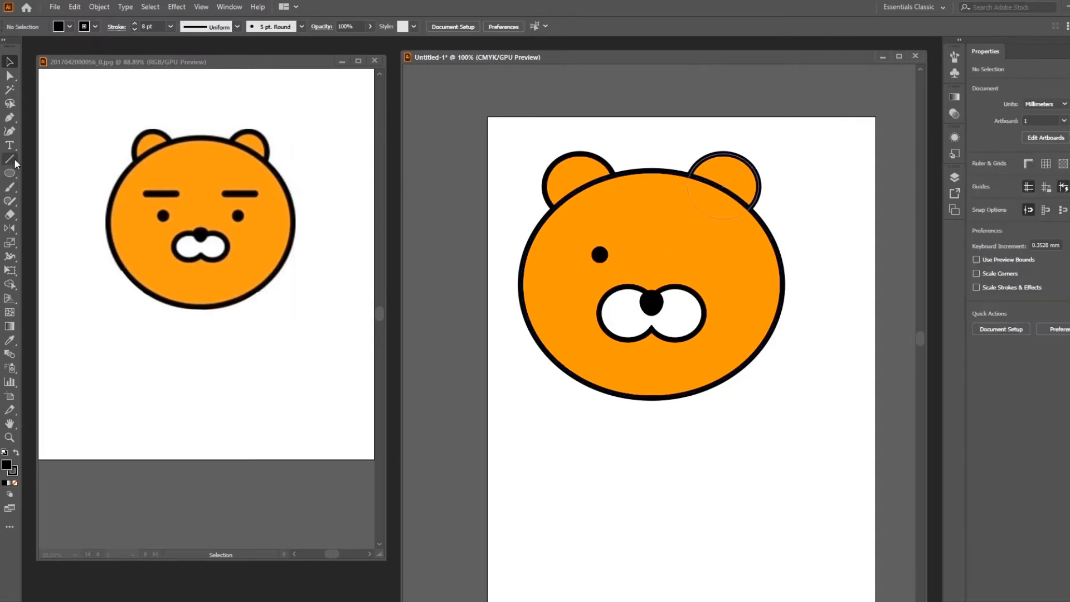
- Draw a horizontal line about 27 mm long above the left eye as the eyebrow
left_click(14, 158)
left_click(66, 161)
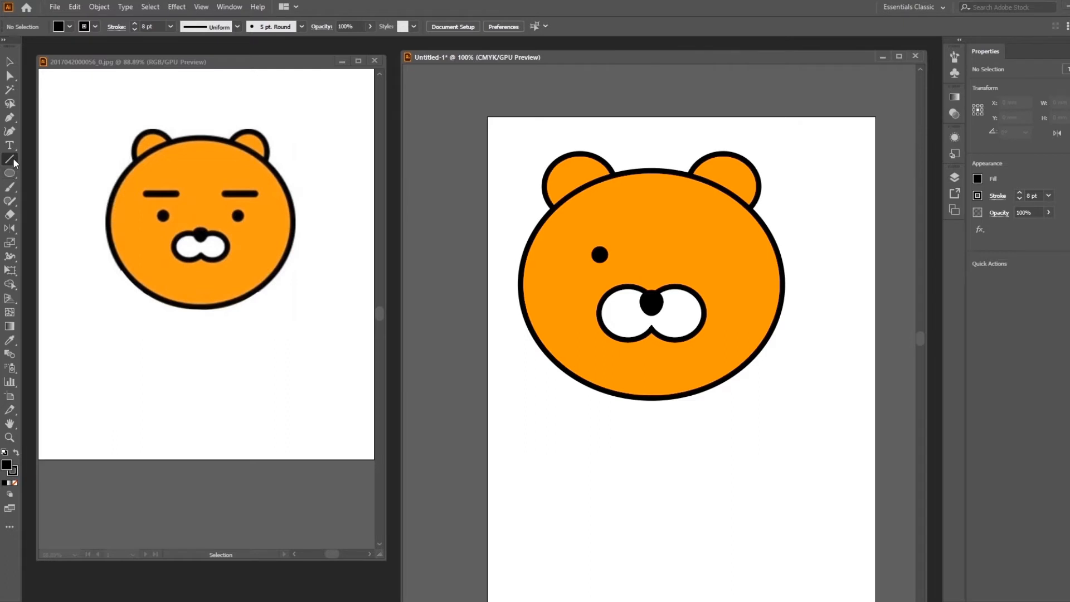
left_click_drag(572, 227, 623, 225)
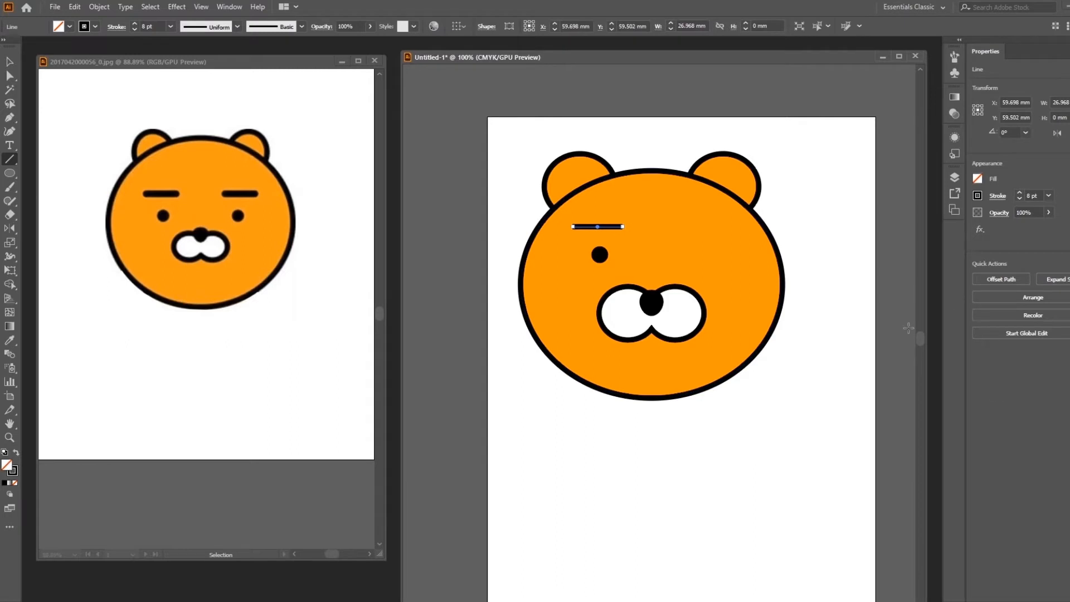
left_click(9, 62)
left_click(822, 218)
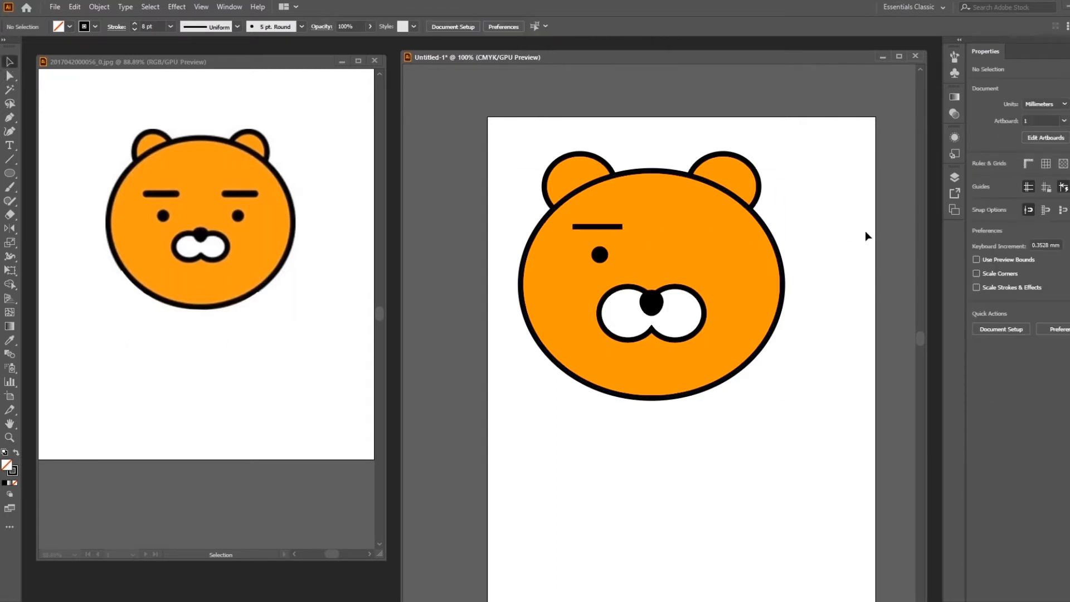
- Give the left eyebrow line rounded ends with the Round Cap stroke option
key("ctrl+plus")
key("ctrl+plus")
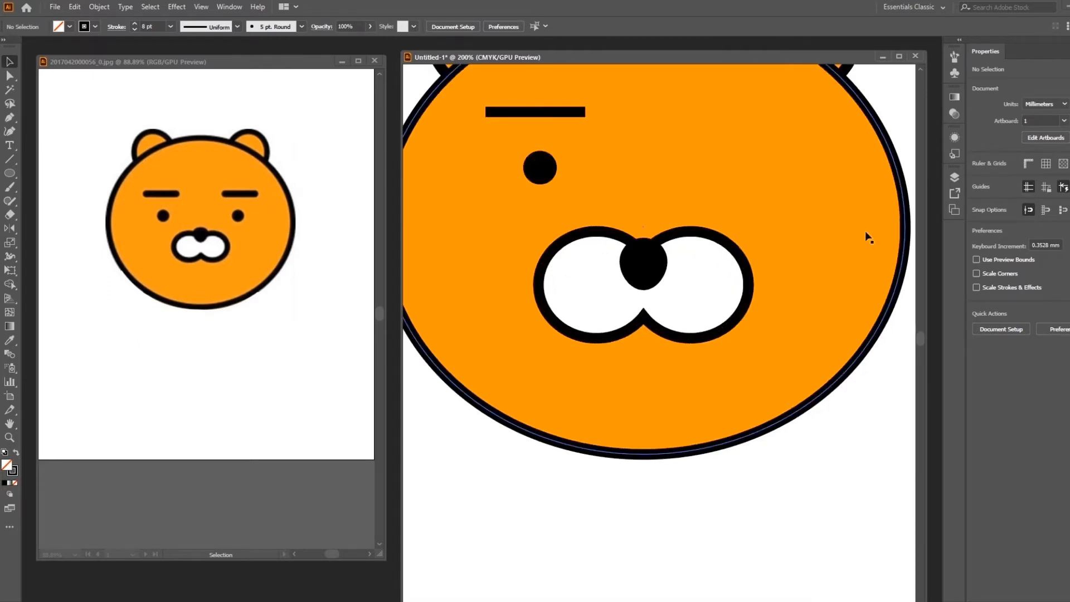
left_click_drag(596, 143, 640, 286)
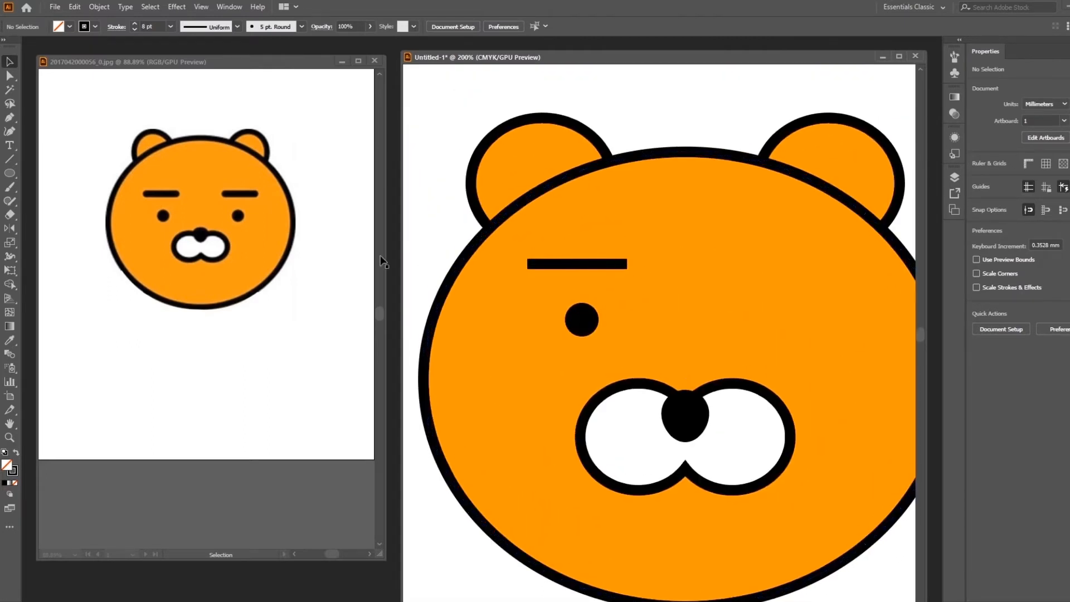
left_click(589, 263)
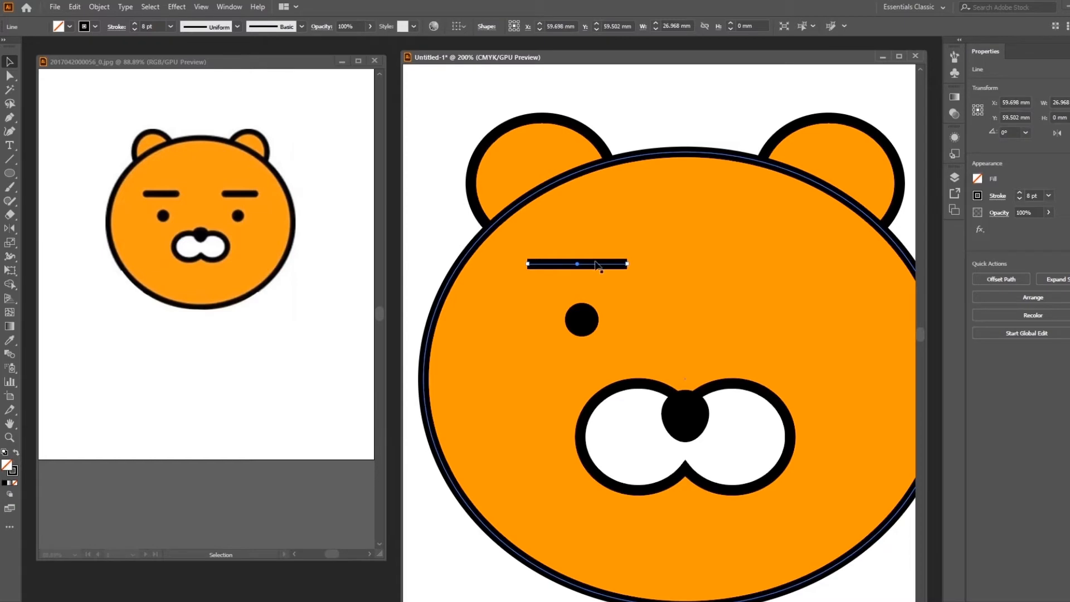
left_click(229, 8)
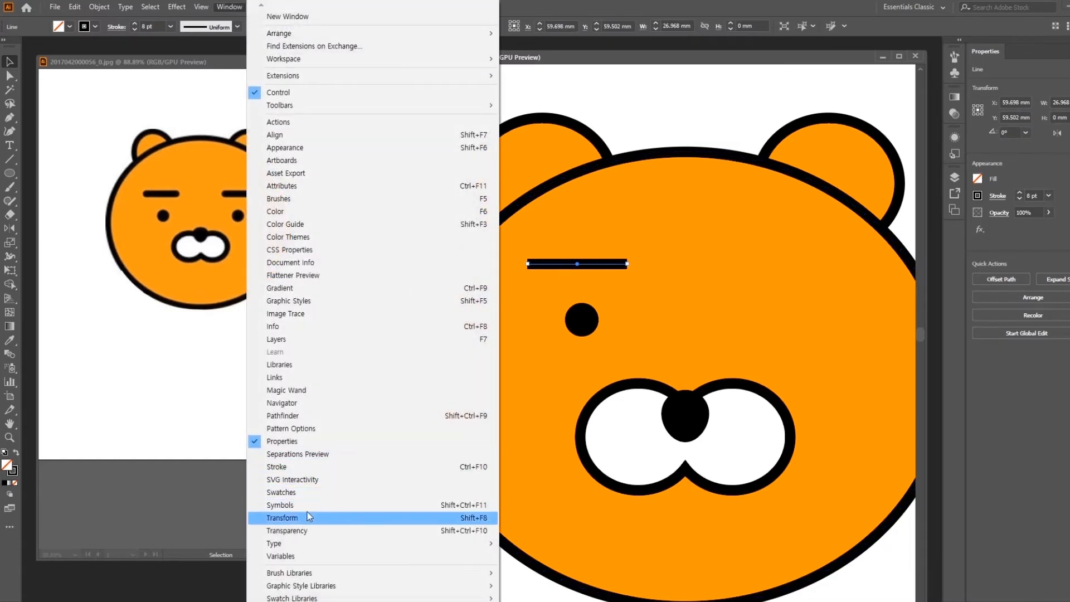
left_click(322, 467)
mouse_move(818, 221)
left_mouse_down()
mouse_move(865, 157)
mouse_move(881, 98)
left_mouse_up()
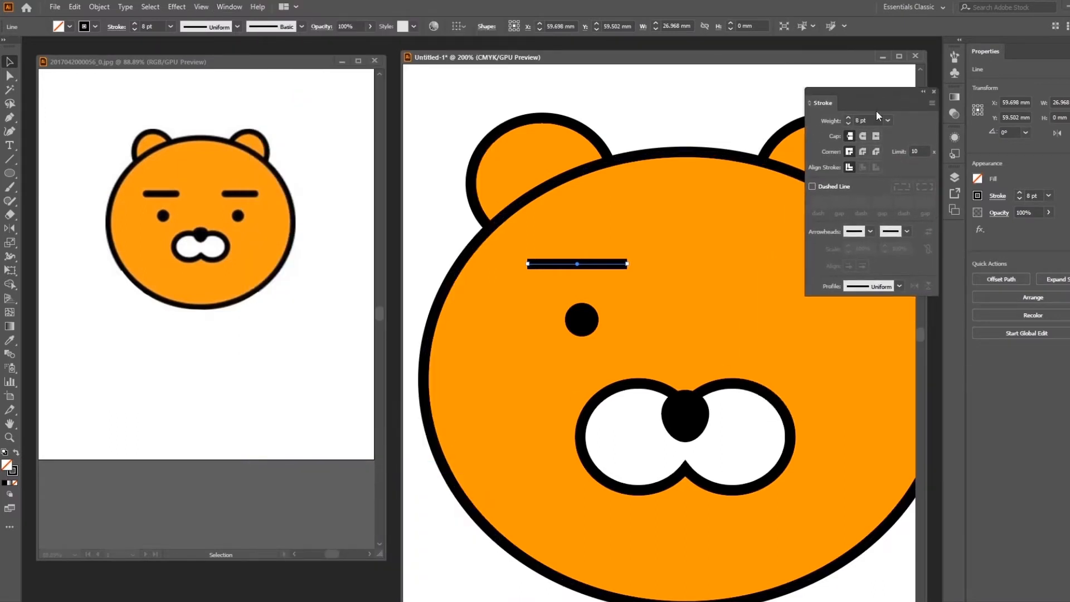
left_click(864, 137)
left_click(737, 108)
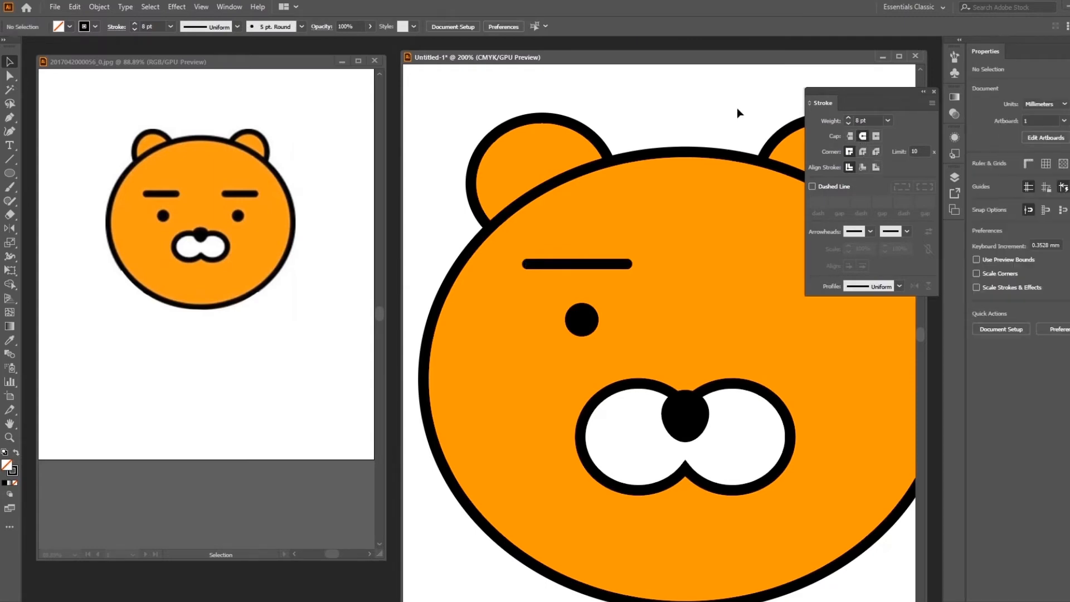
- Thicken the left eyebrow line to a stroke weight of 11 pt and close the stroke settings
left_click(619, 265)
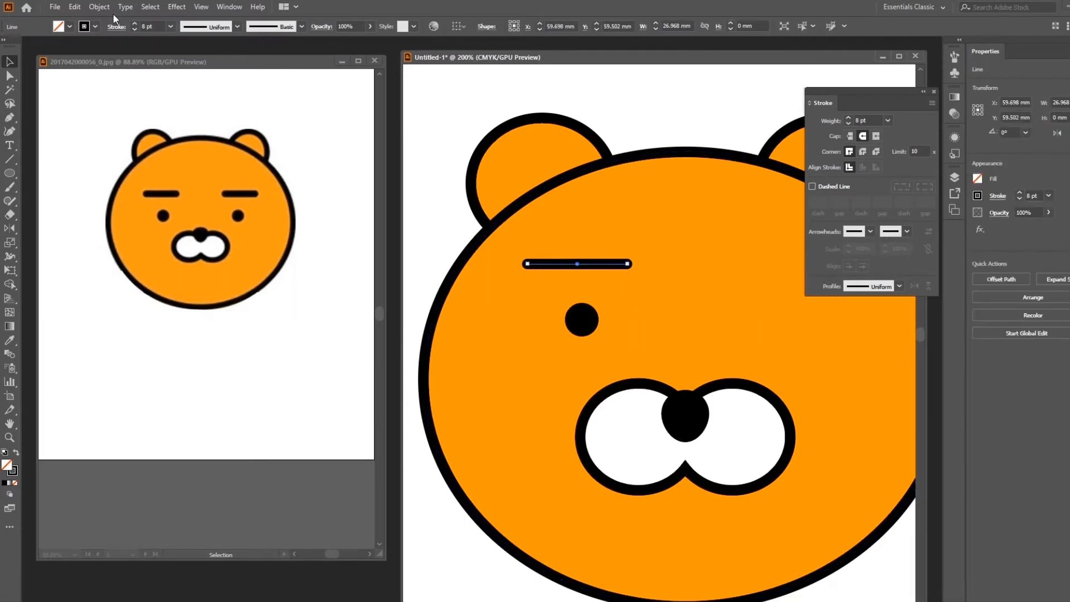
left_click(135, 23)
left_click(135, 24)
left_click(135, 24)
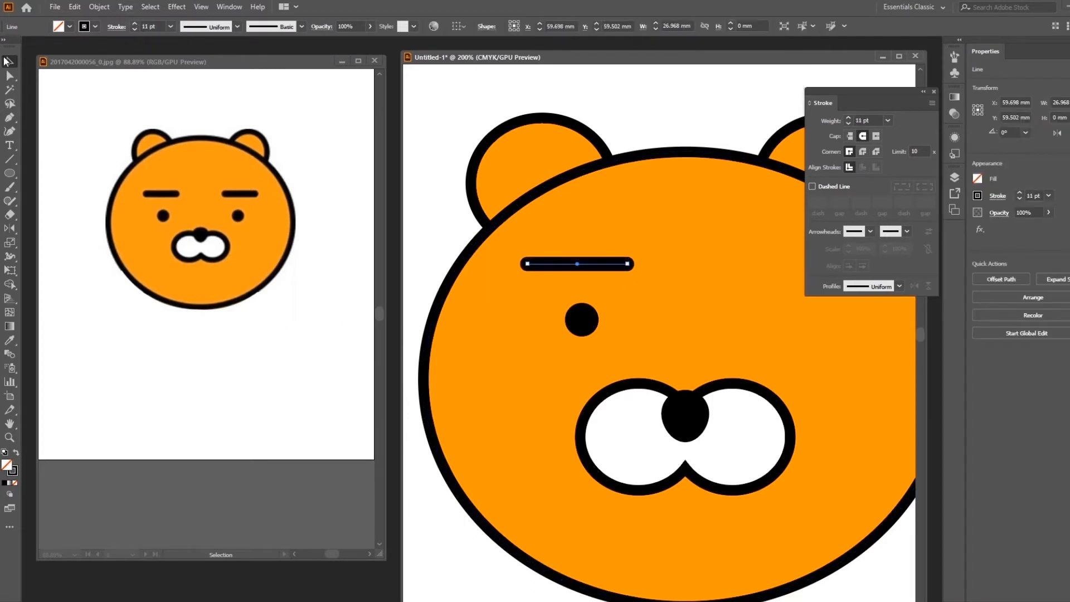
left_click(934, 91)
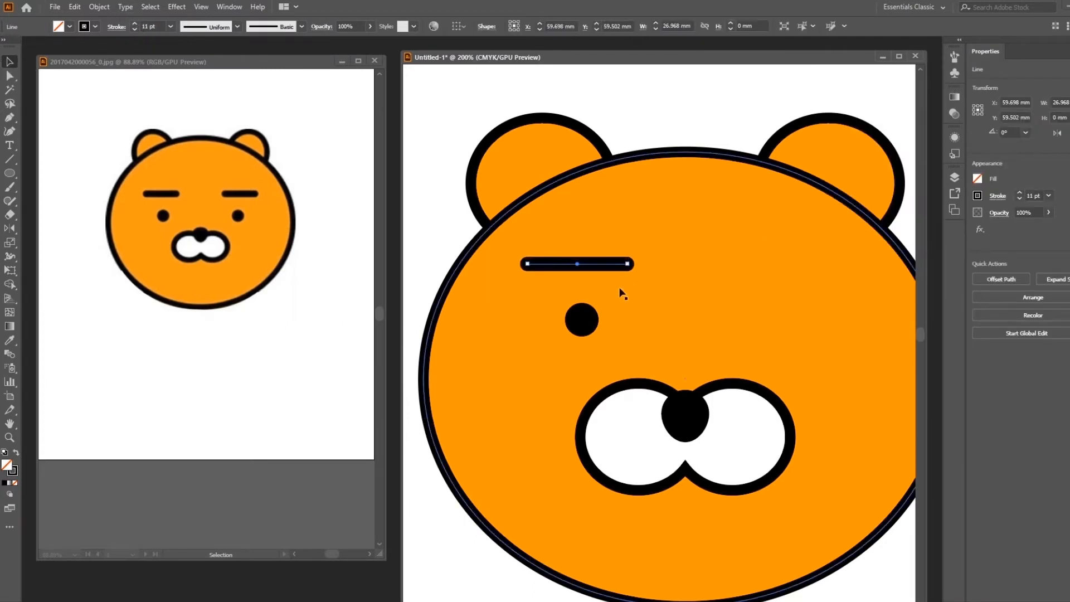
- Nudge the left eyebrow down four small increments, closer to the eye
key("ctrl+minus")
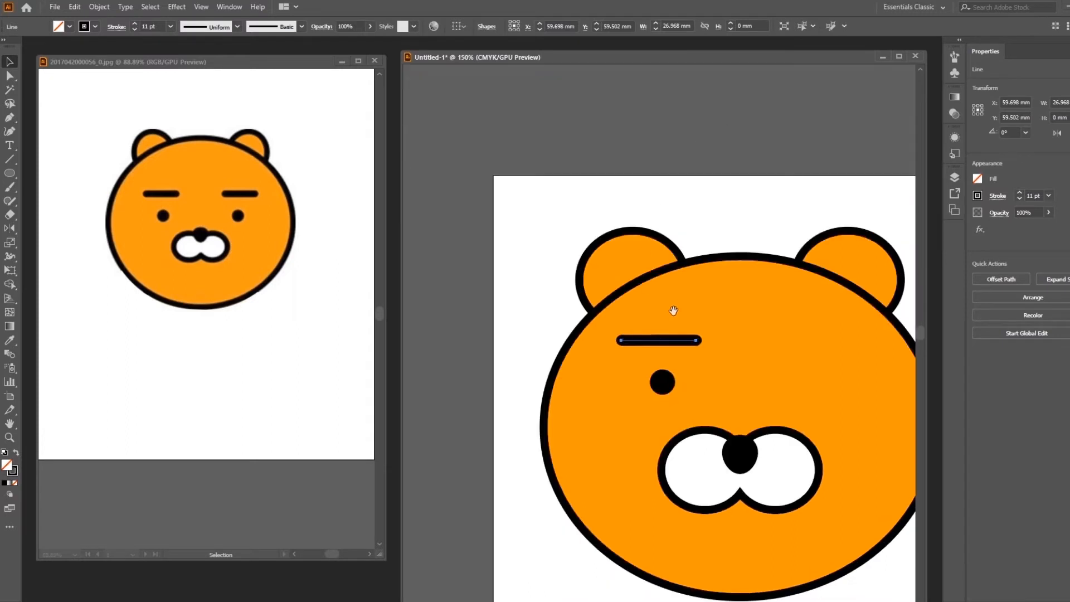
left_click_drag(674, 310, 589, 257)
key("Down")
key("Down")
key("Down")
key("Down")
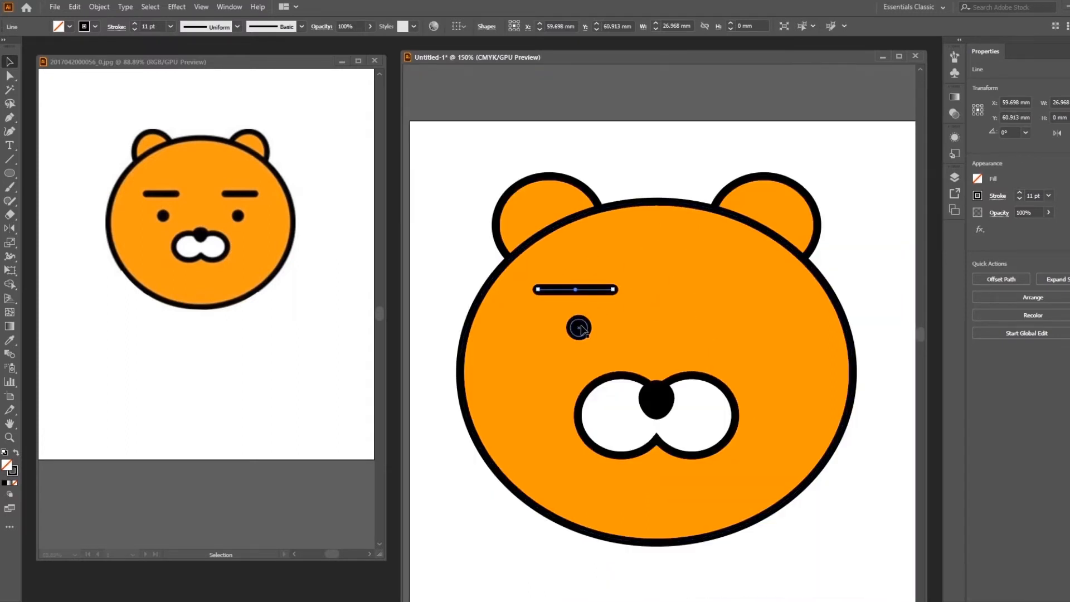
- Align the left eyebrow and eye on their horizontal centres and group them
left_click(580, 329, "shift")
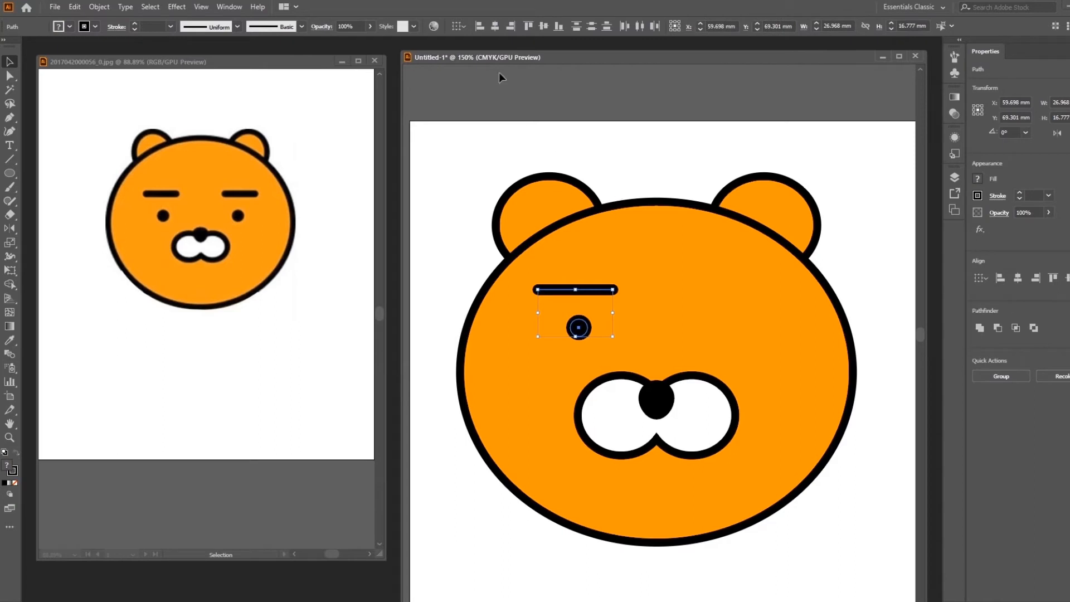
left_click(495, 28)
key("ctrl+g")
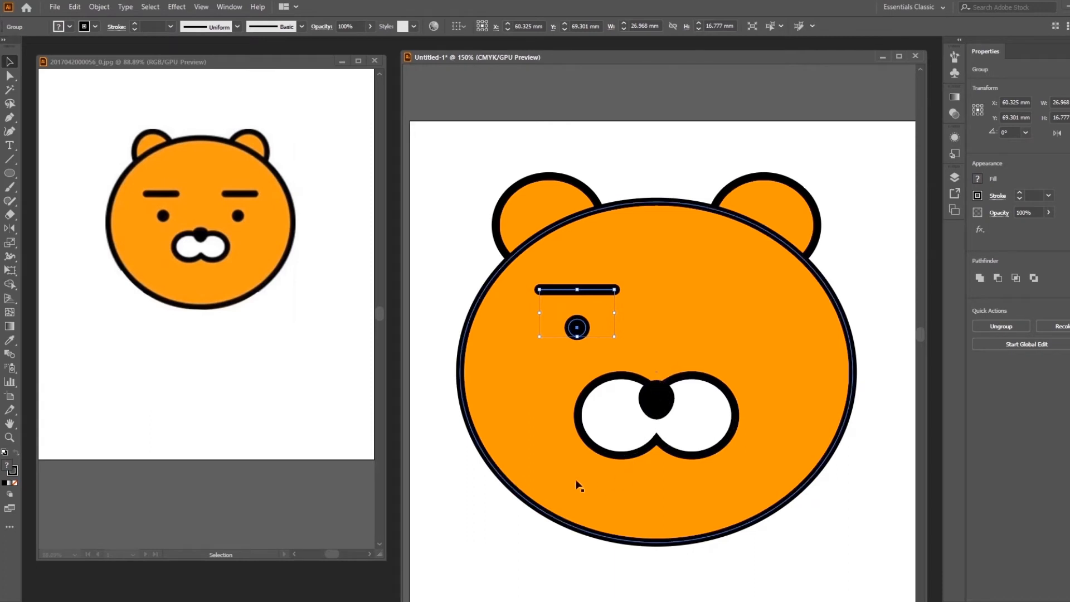
- Reflect a copy of the eyebrow and eye group across the vertical axis through the head's centre
key("ctrl+shift+b")
left_click_drag(738, 407, 729, 382)
key("ctrl+shift+b")
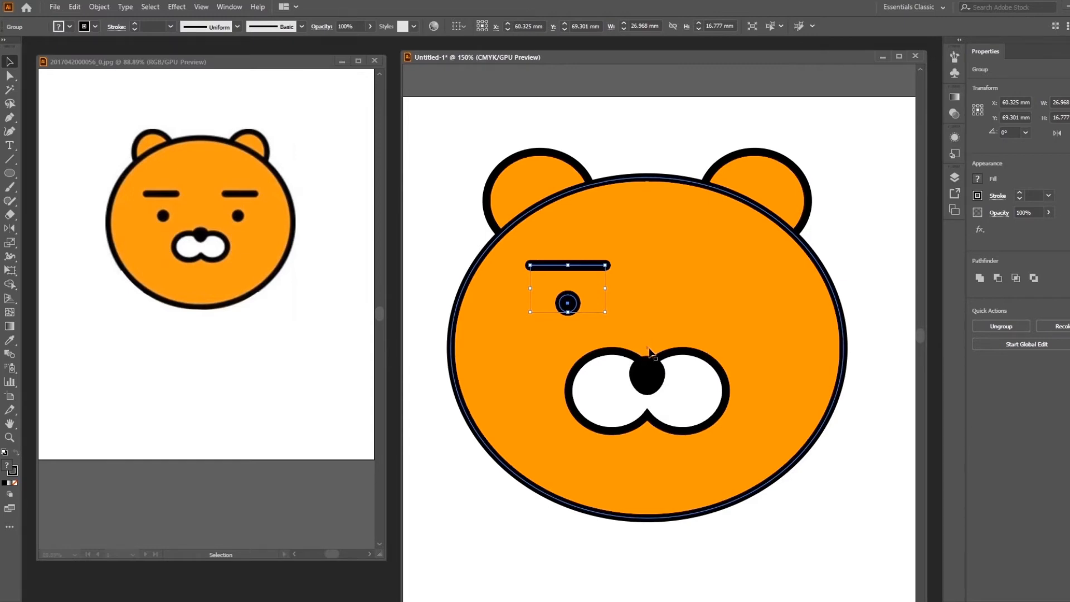
key("o")
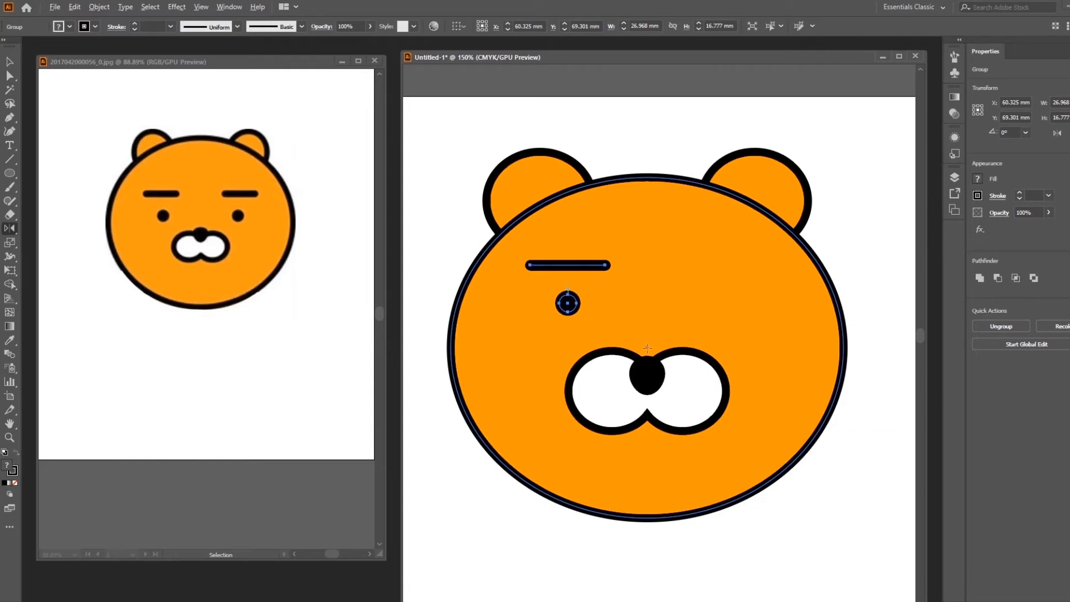
left_click(646, 349, "alt")
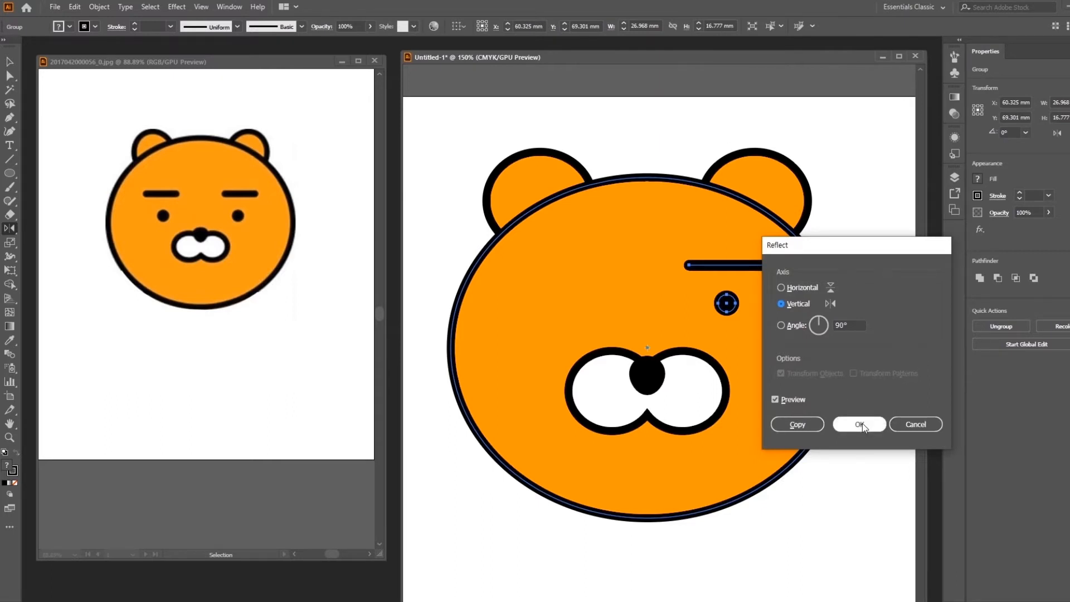
left_click(797, 424)
left_click(10, 62)
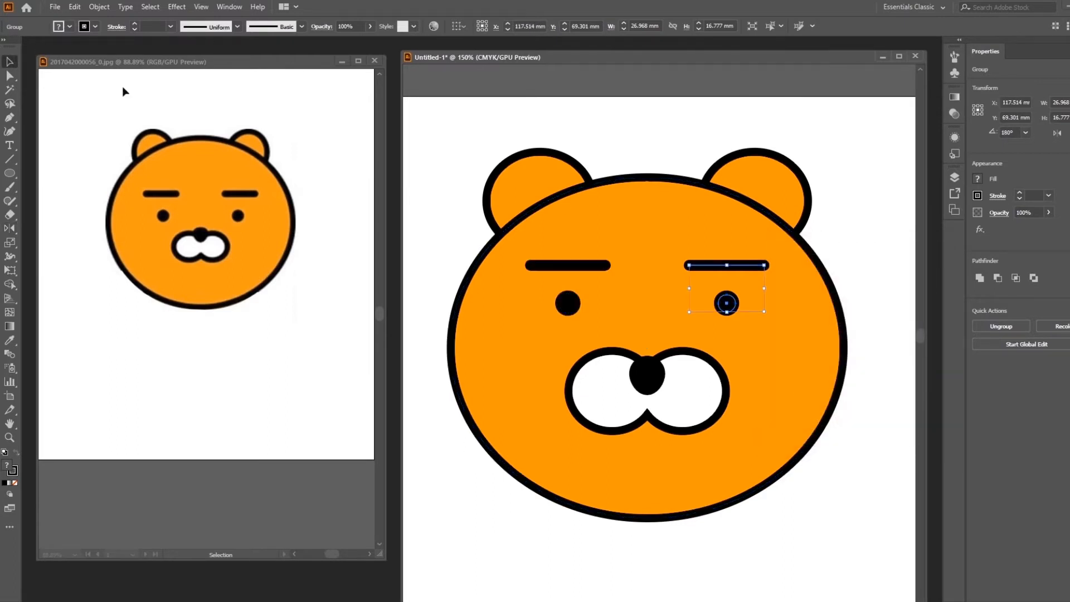
scroll(884, 239, "up", 1)
left_click(885, 239)
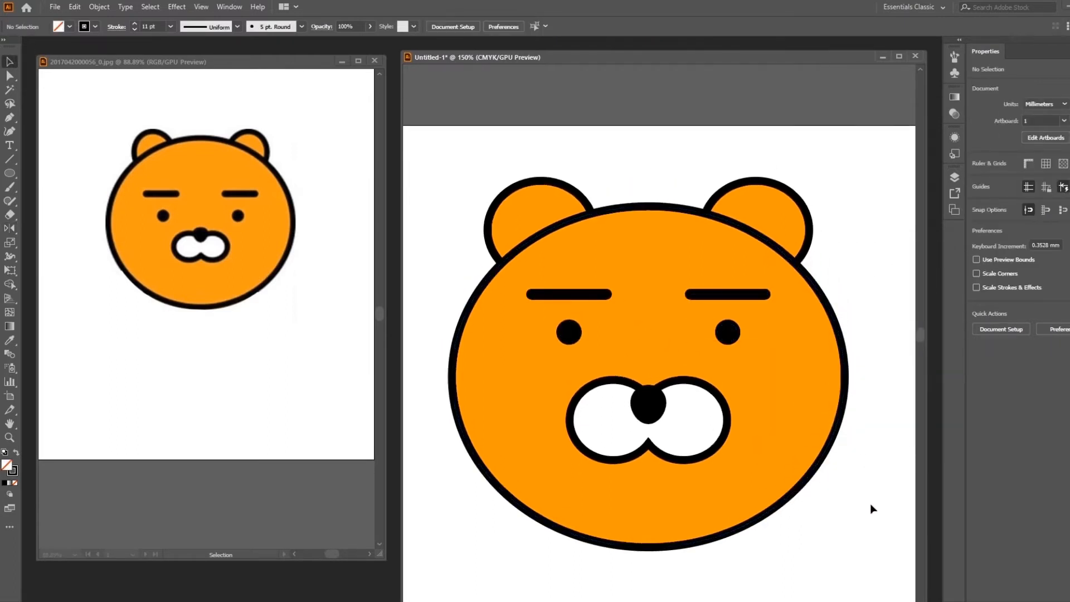
- Move the muzzle and nose slightly down within the face, keeping them horizontally centred
left_click(676, 423)
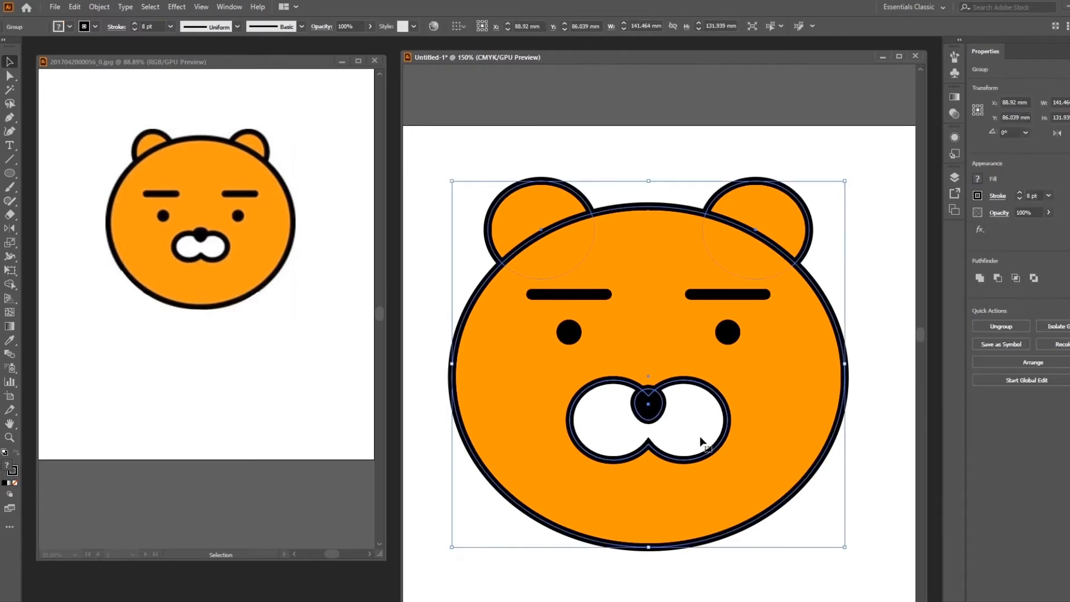
left_click(864, 500)
left_click_drag(644, 414, 650, 423)
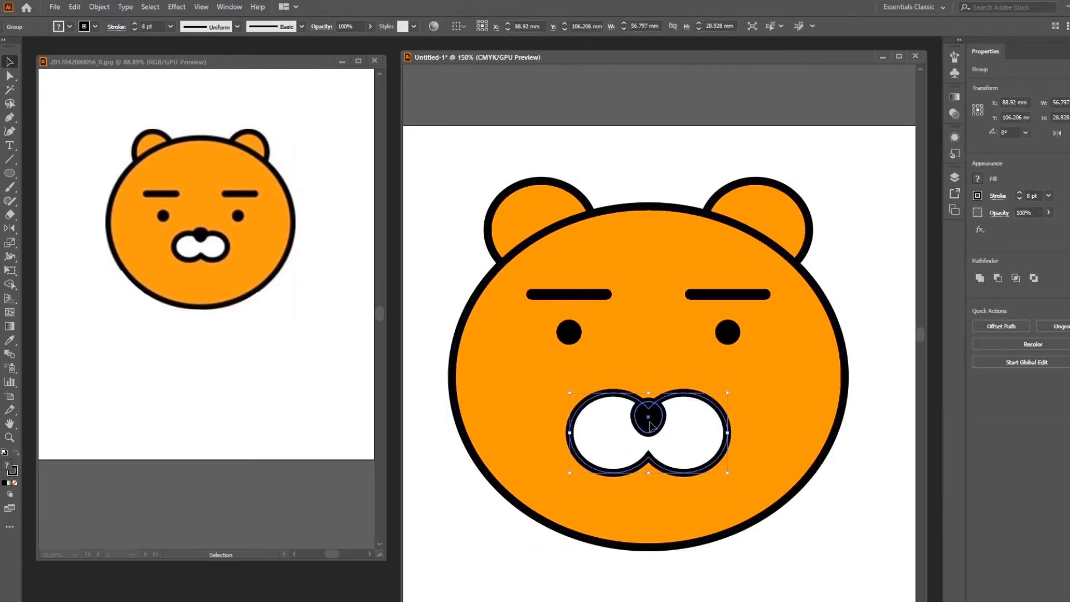
- Select both eyebrow and eye groups together and nudge them down one large increment towards the muzzle
left_click(569, 330)
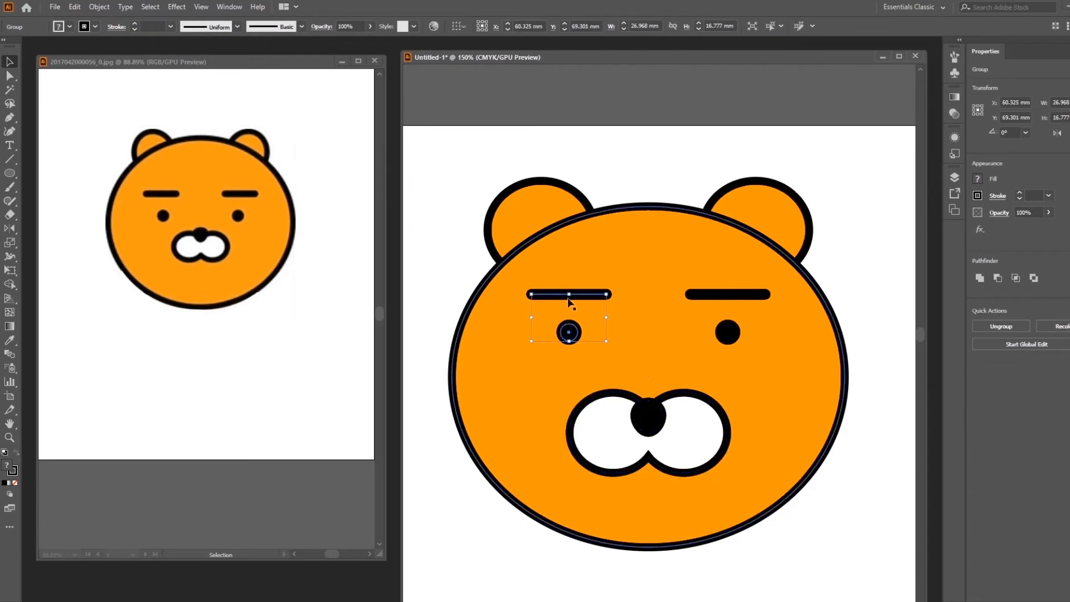
left_click(741, 304, "shift")
left_click(877, 305)
left_click(728, 332)
left_click(572, 335, "shift")
left_click(642, 315)
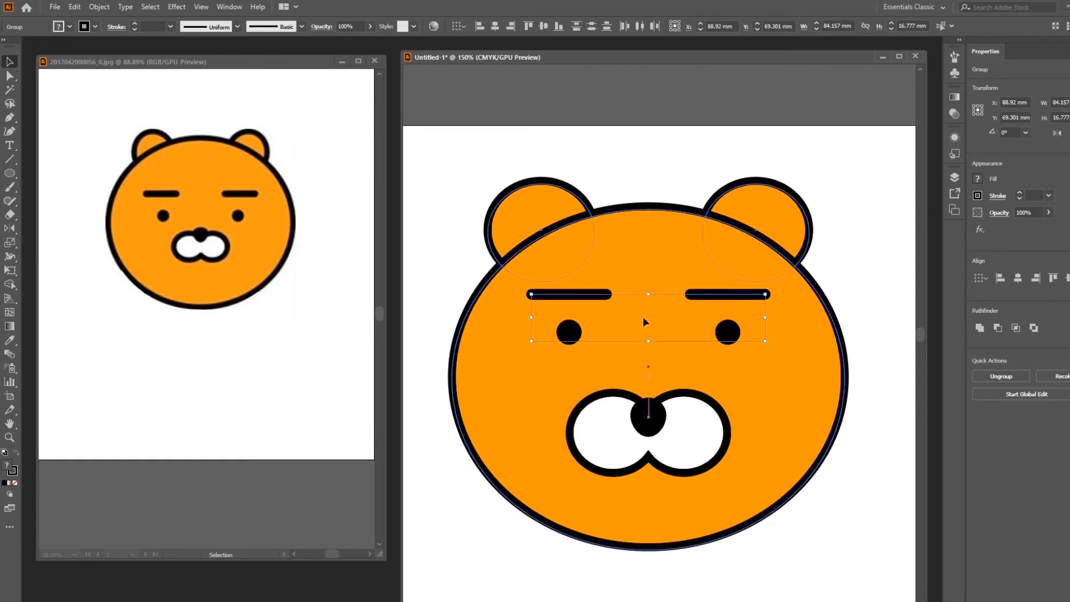
left_click(727, 335)
left_click(571, 336, "shift")
left_click(572, 339, "shift")
left_click(572, 336, "shift")
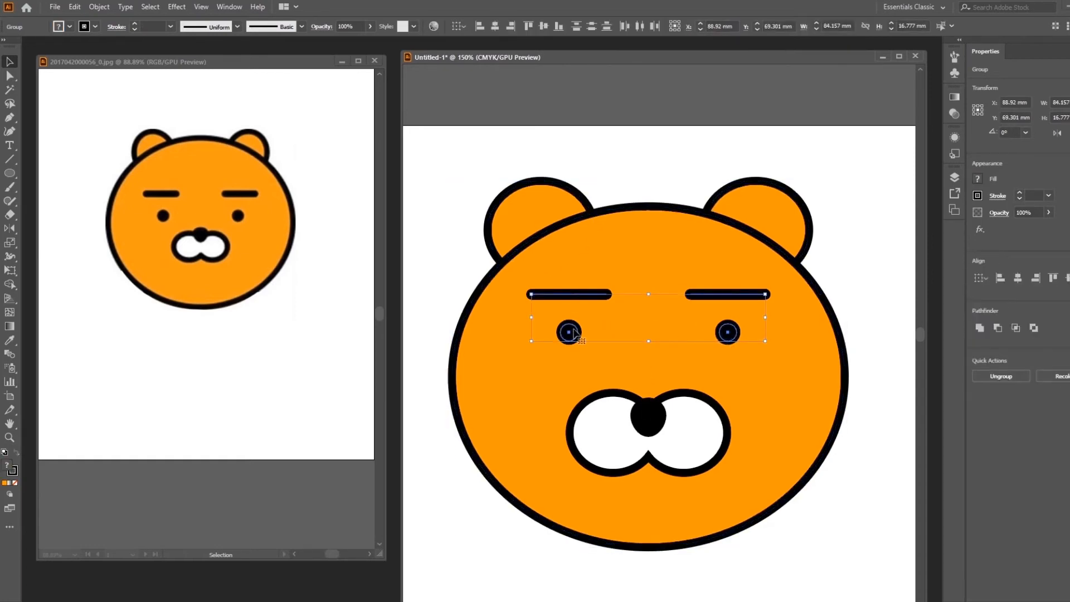
key("shift+Down")
left_click(881, 286)
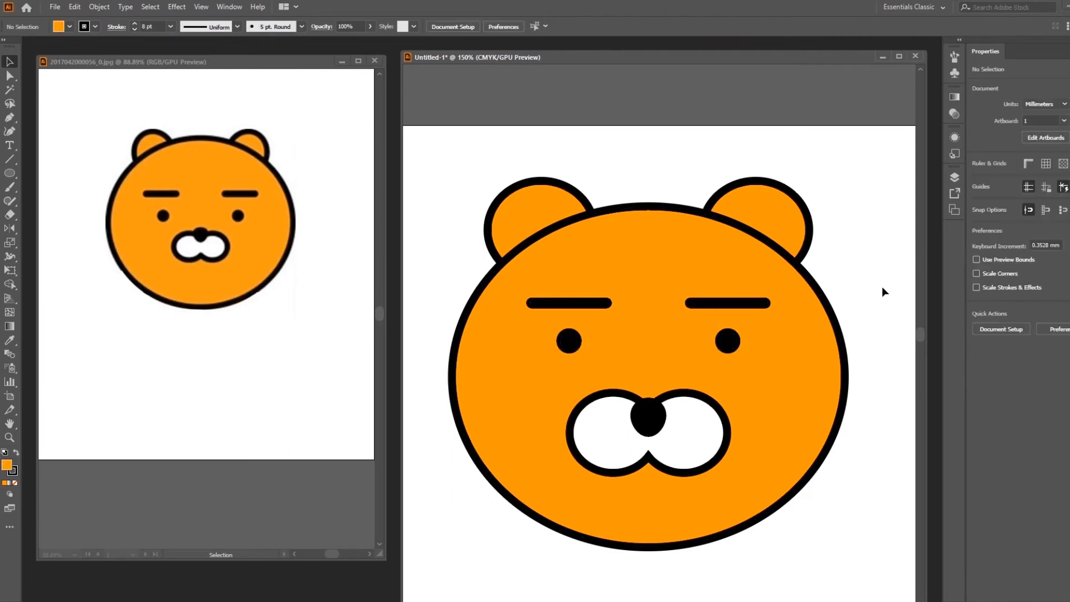
- Group all parts of the face, including both eyes and eyebrows, into one object
left_click_drag(425, 169, 908, 580)
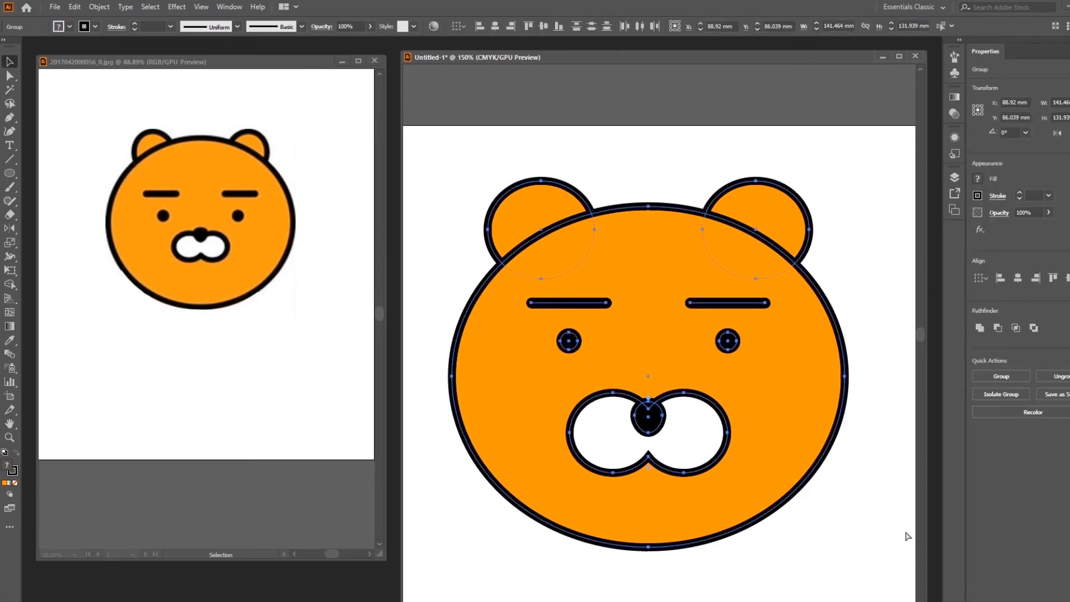
key("ctrl+g")
left_click(875, 523)
key("ctrl+minus")
key("ctrl+minus")
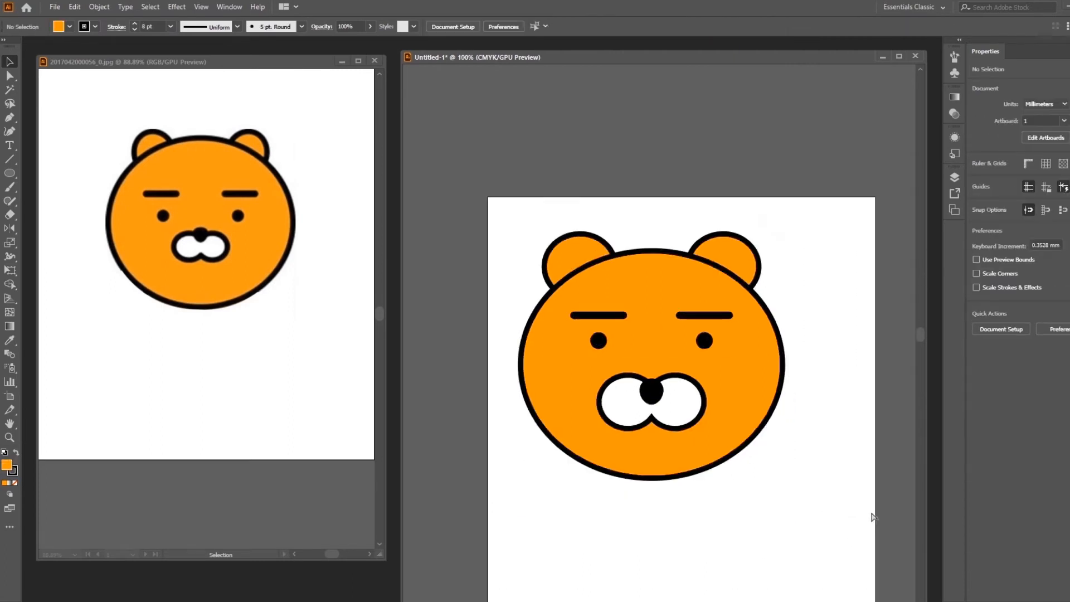
- Move the grouped bear face off the artboard, above and to the left of it, leaving the artboard empty
left_click_drag(704, 268, 734, 218)
left_click_drag(576, 172, 847, 454)
left_click(825, 415)
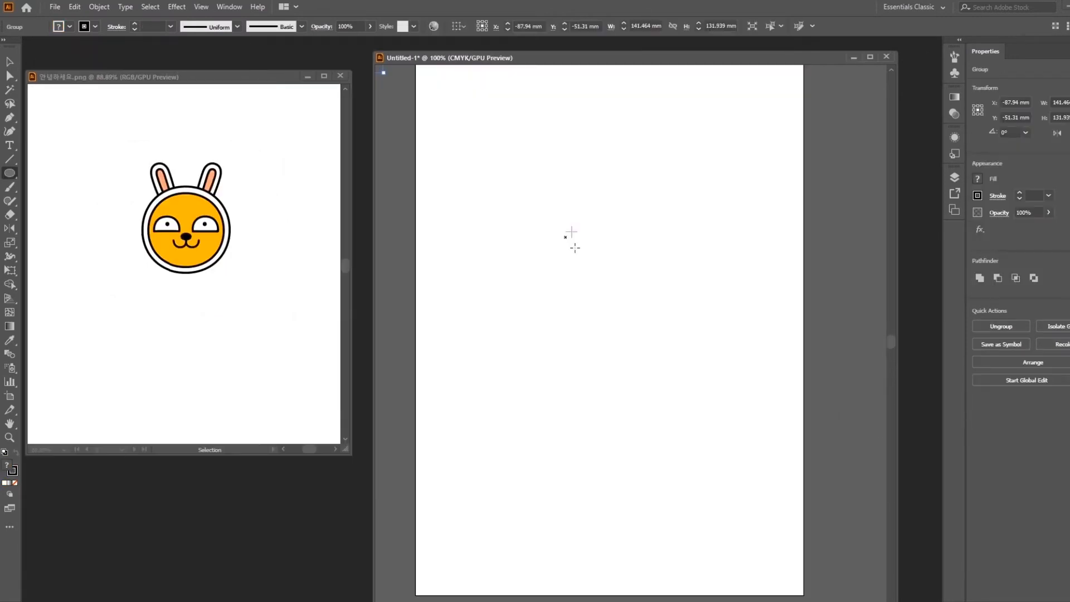
- Draw a circle about 120 mm in diameter and place it in the upper half of the empty artboard
left_click_drag(568, 234, 789, 446)
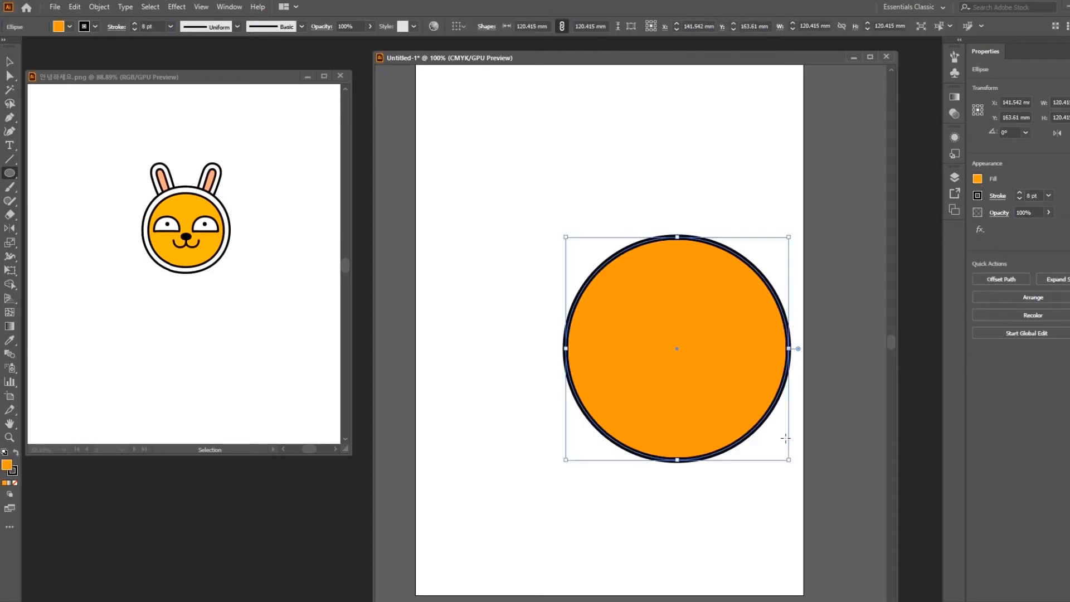
left_click(7, 60)
left_click_drag(671, 318, 600, 236)
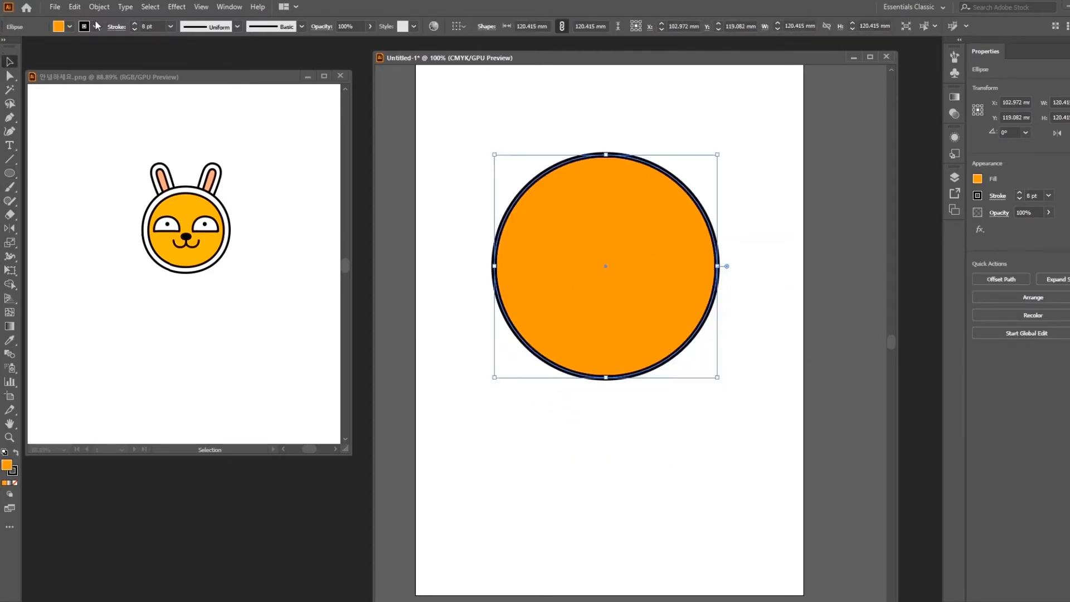
- Fill the circle with white and move it up and left, near the artboard's top edge
left_click(69, 27)
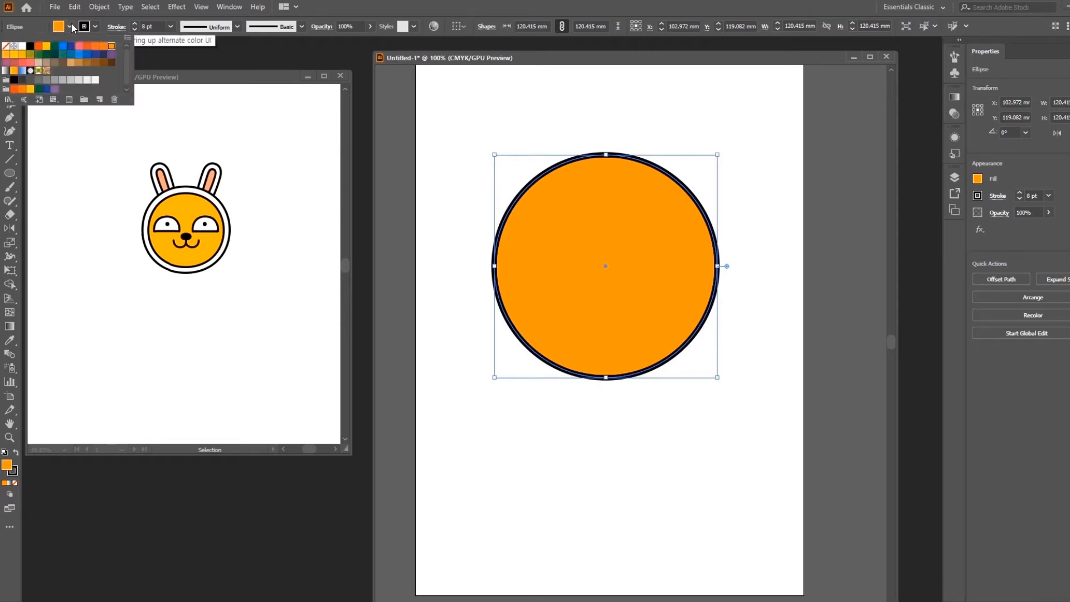
left_click(22, 51)
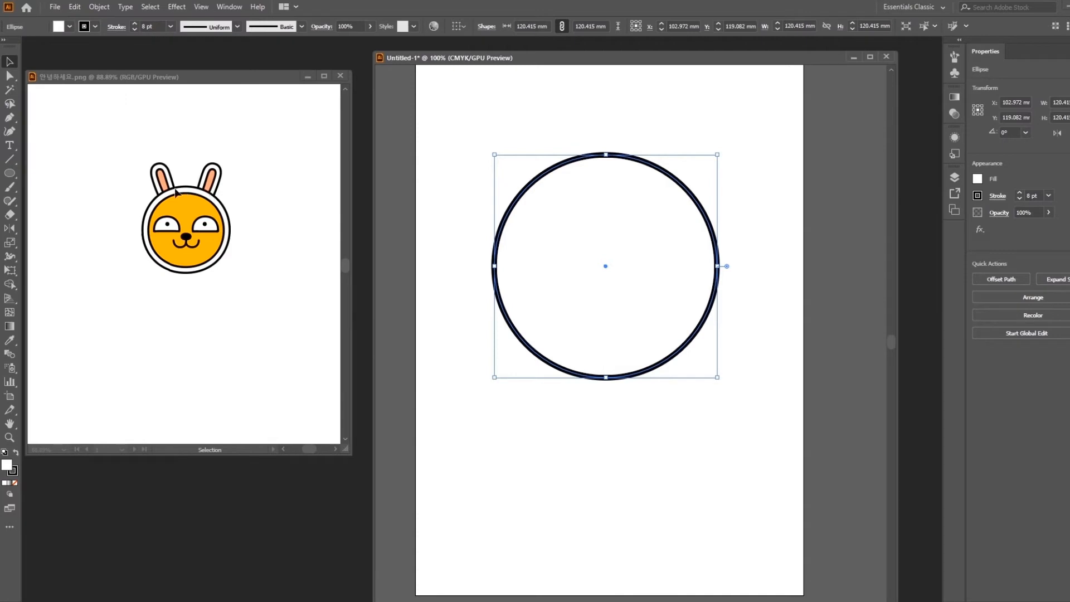
left_click_drag(626, 246, 588, 180)
mouse_move(724, 366)
left_mouse_down()
mouse_move(728, 315)
mouse_move(734, 348)
left_mouse_up()
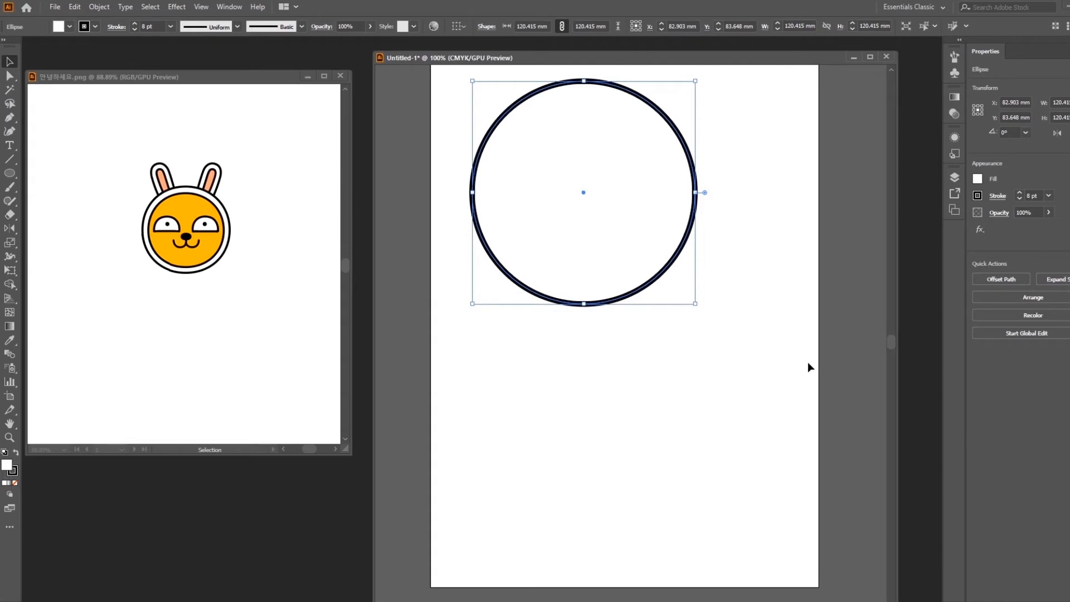
- Place a centred copy of the white circle, reduced to about 103 mm, inside the original and remove that copy again
left_click_drag(645, 215, 715, 326)
left_click_drag(767, 417, 731, 383)
left_click_drag(674, 314, 620, 217)
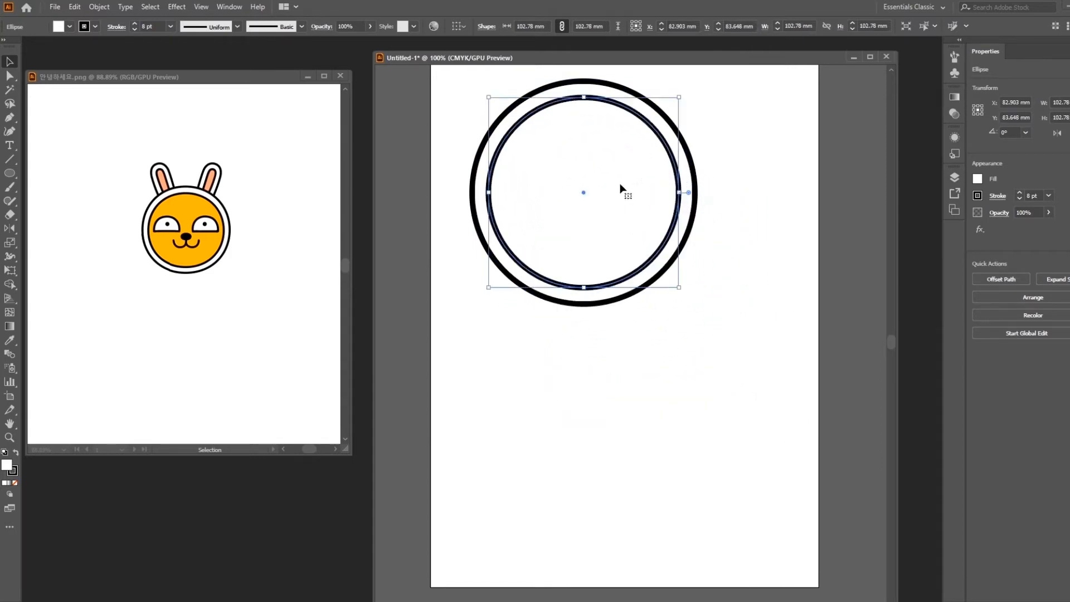
key("Delete")
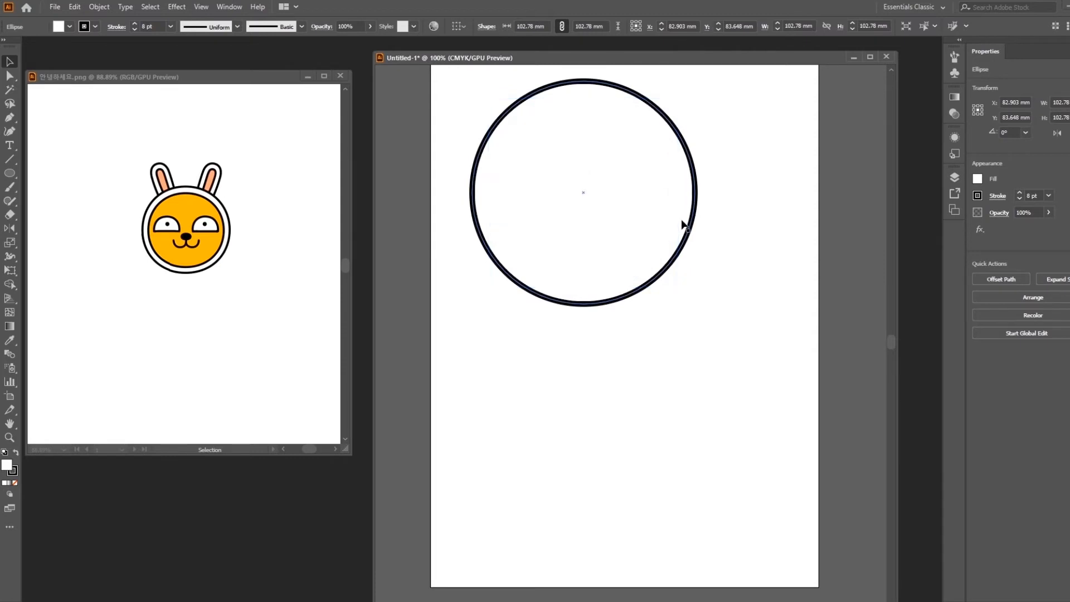
- Start an Offset Path on the white circle with the preview turned on
left_click_drag(734, 362, 454, 79)
left_click_drag(732, 237, 757, 292)
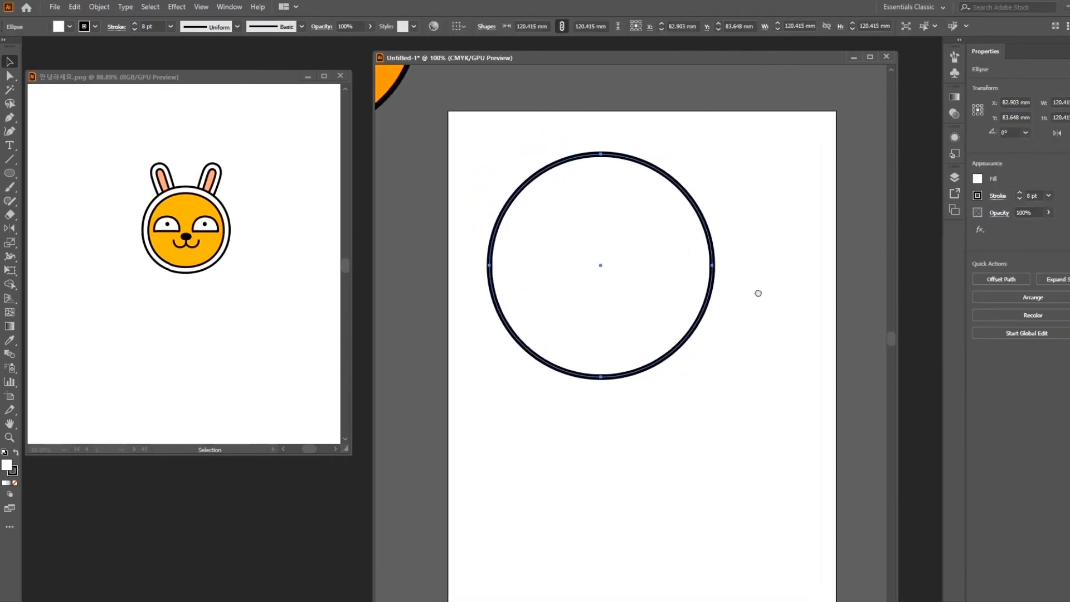
left_click_drag(793, 318, 780, 275)
left_click(99, 7)
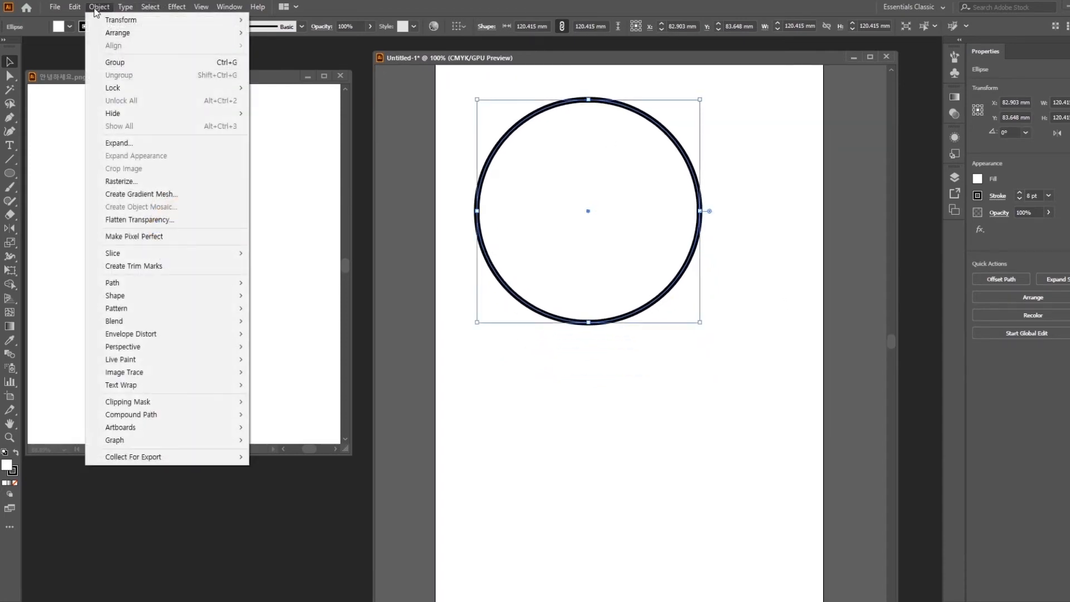
mouse_move(145, 283)
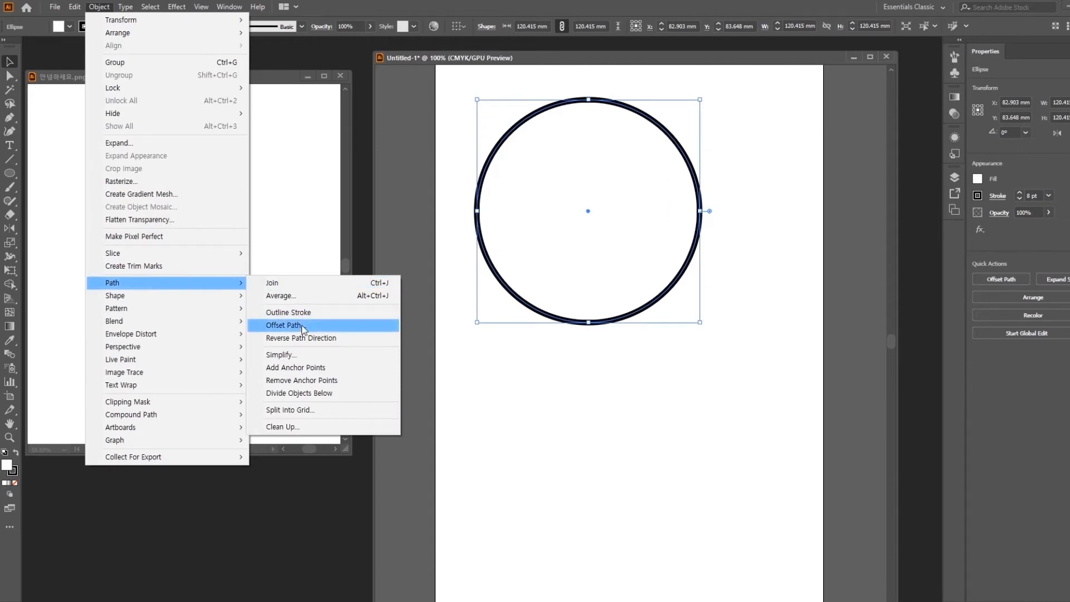
left_click(581, 4)
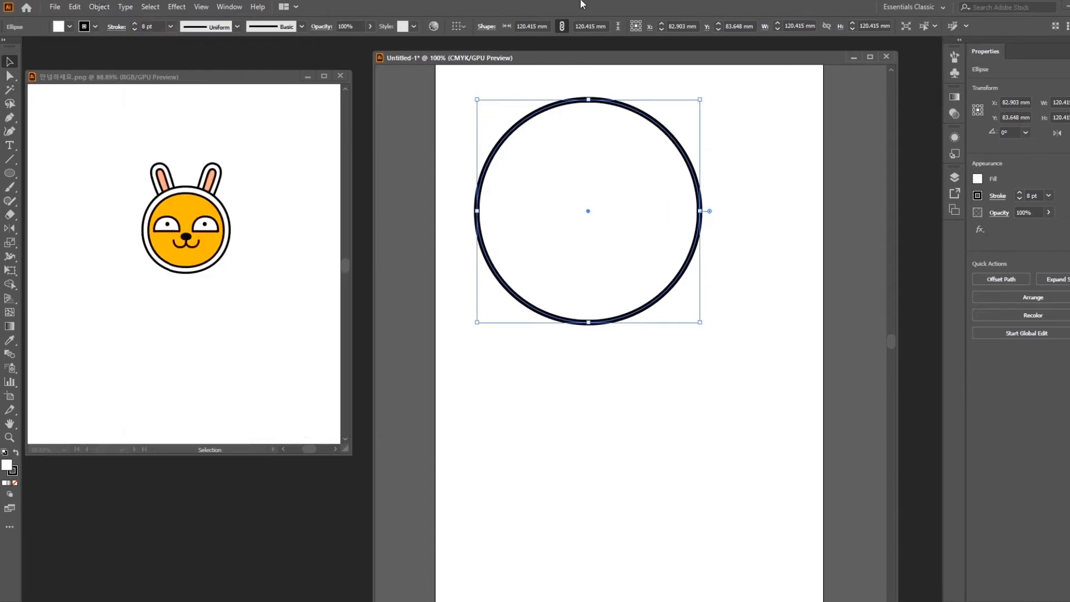
left_click(1002, 277)
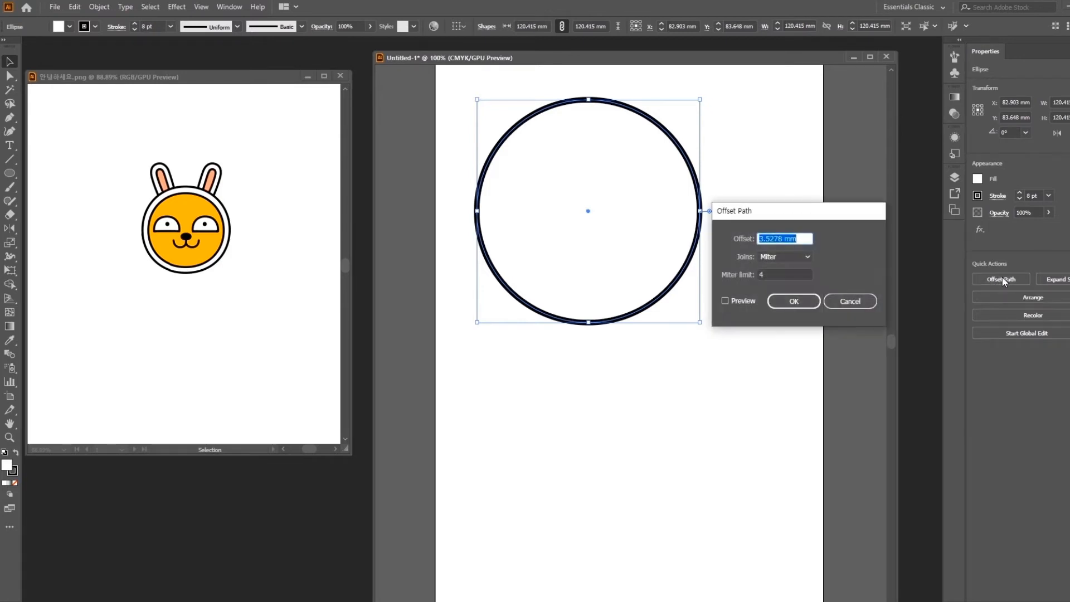
left_click(725, 301)
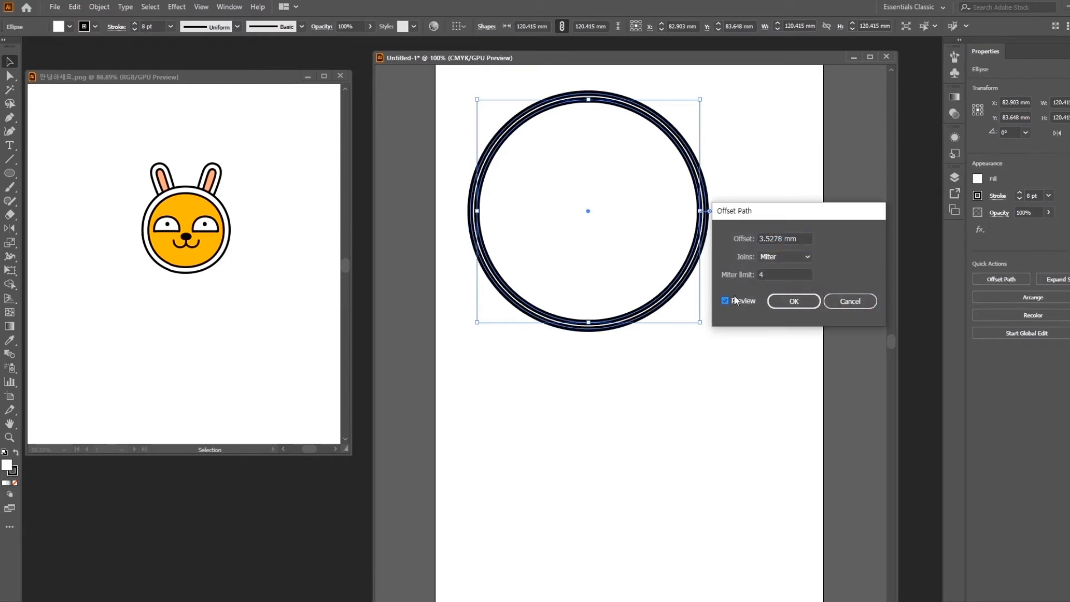
- Try inward path offsets of -3.5278 mm and -6 mm on the previewed circle
left_click(761, 239)
type("-")
left_click(778, 258)
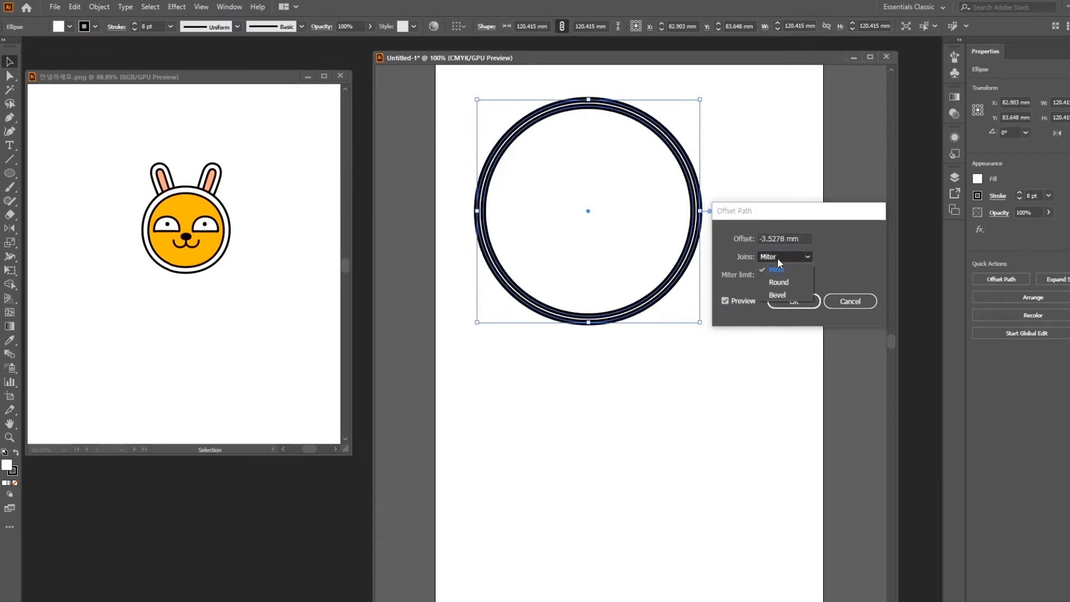
left_click_drag(759, 238, 777, 239)
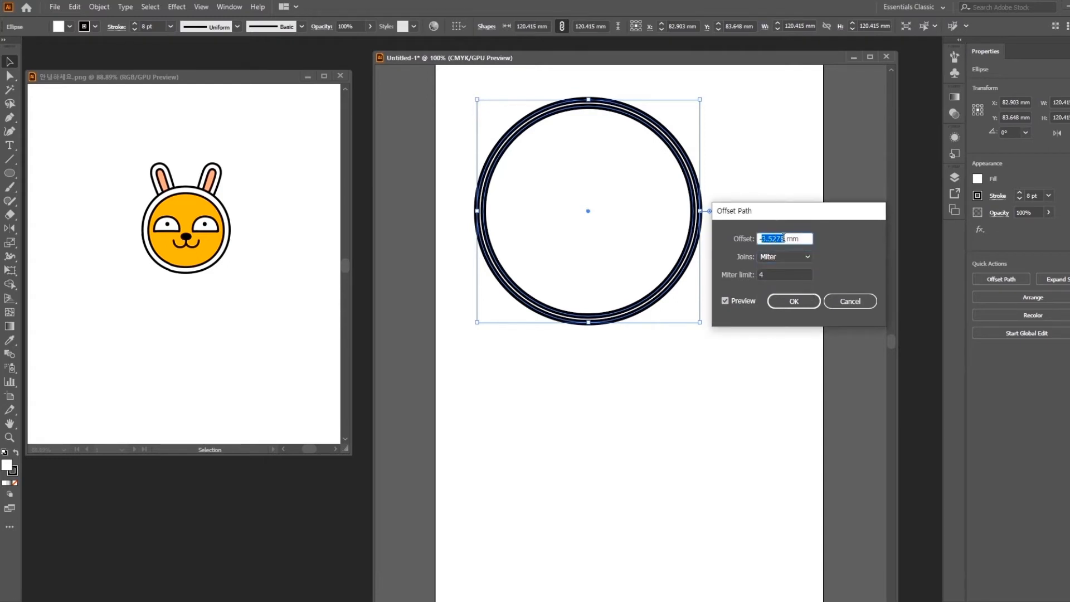
type("-6")
left_click(775, 255)
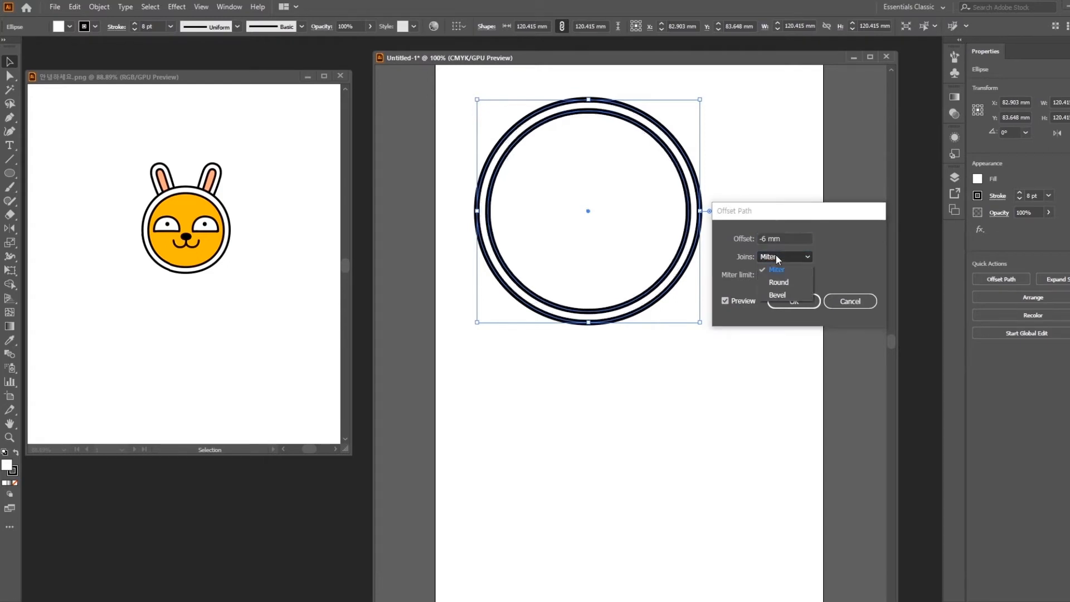
left_click(776, 255)
- Set the path offset to -9 mm with mitered joins, apply it and deselect the circles
left_click(768, 238)
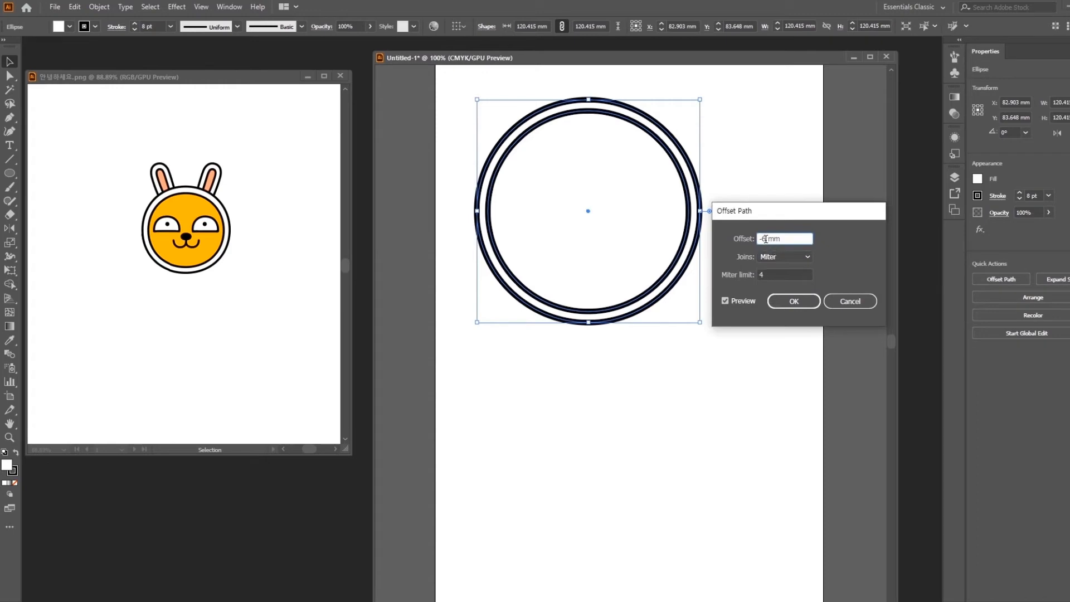
key("BackSpace")
type("9")
left_click(781, 256)
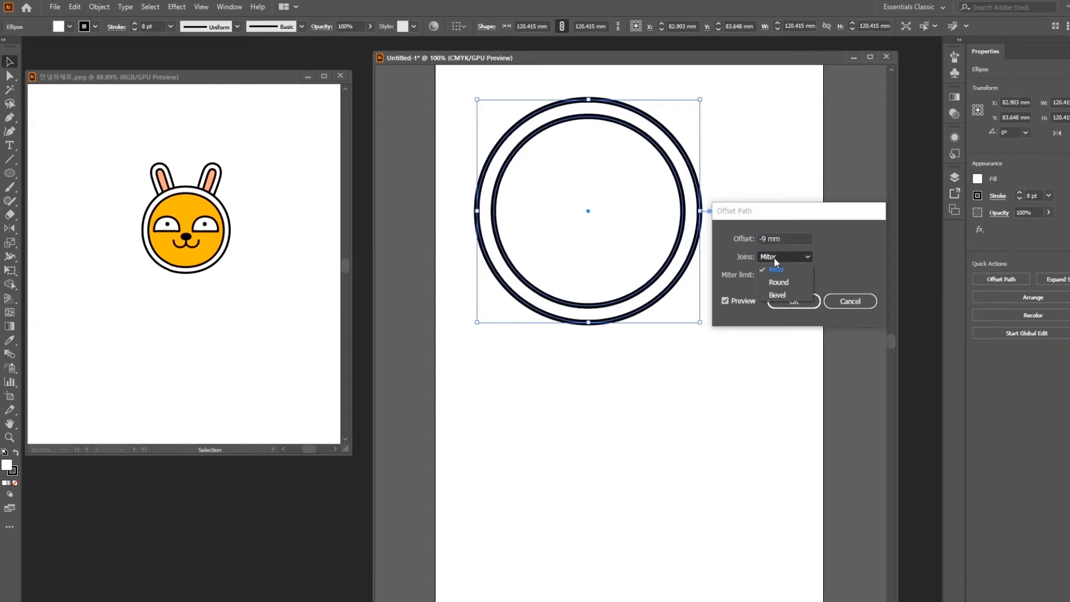
left_click(810, 300)
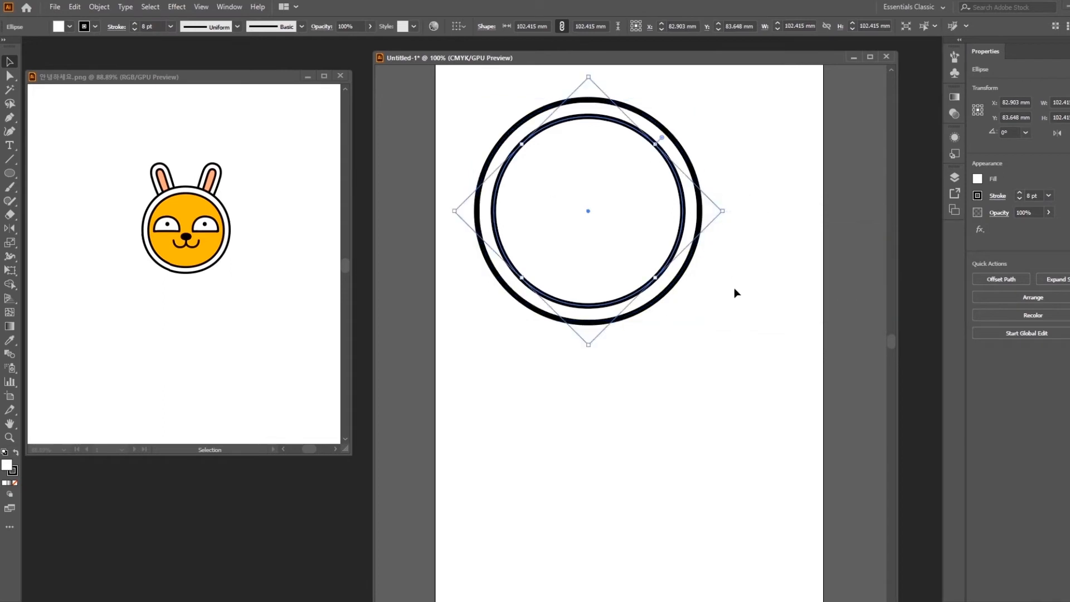
left_click(764, 348)
scroll(760, 411, "up", 2)
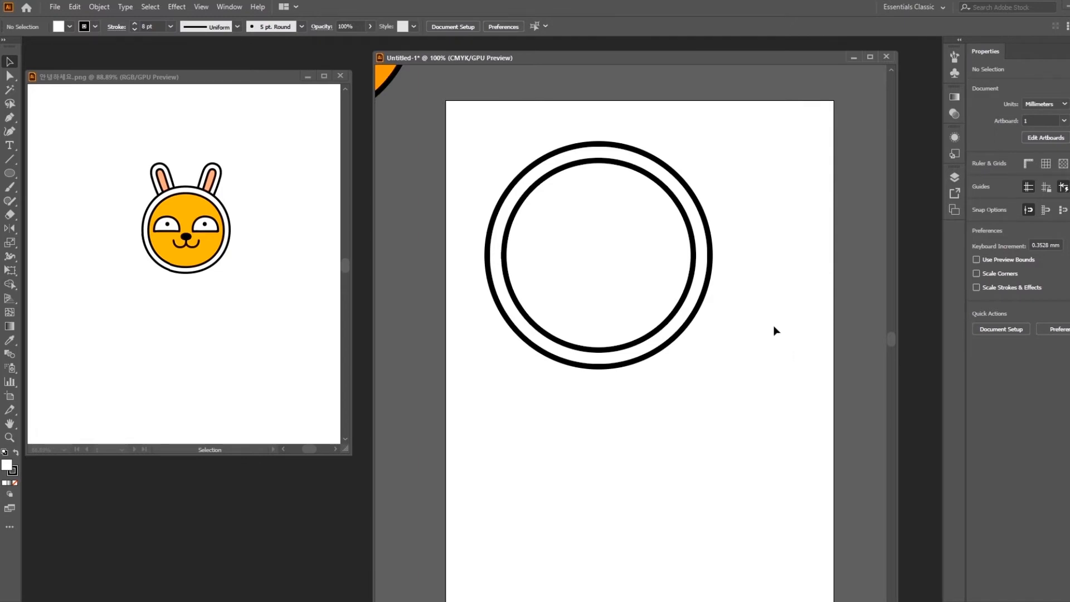
- Replace the inner offset circle with a copy of the outer circle scaled down to about 94 mm
left_click(693, 259)
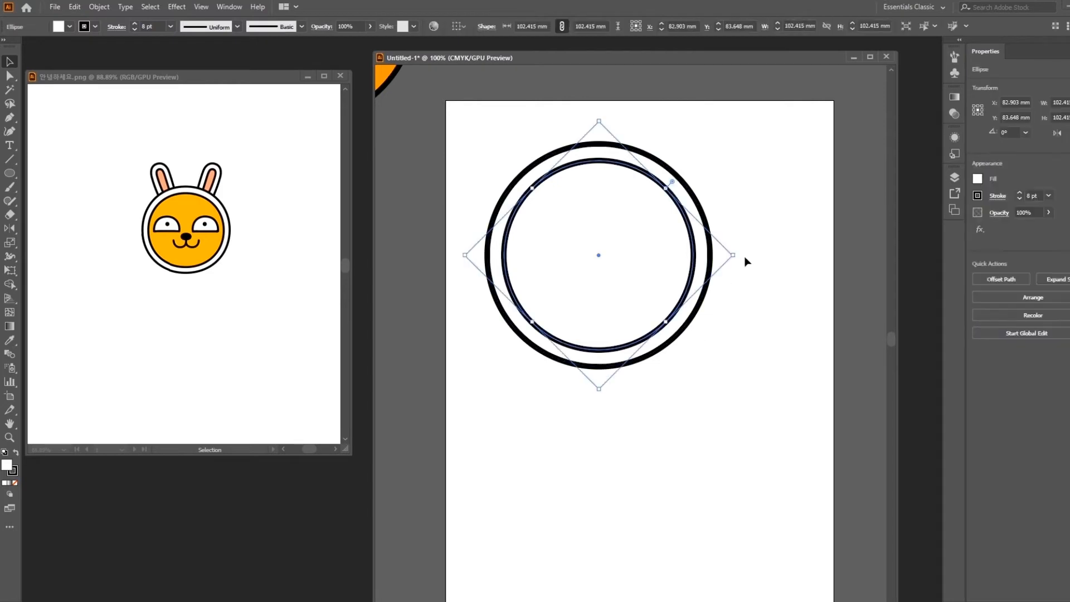
mouse_move(733, 254)
left_mouse_down()
mouse_move(761, 255)
mouse_move(743, 267)
left_mouse_up()
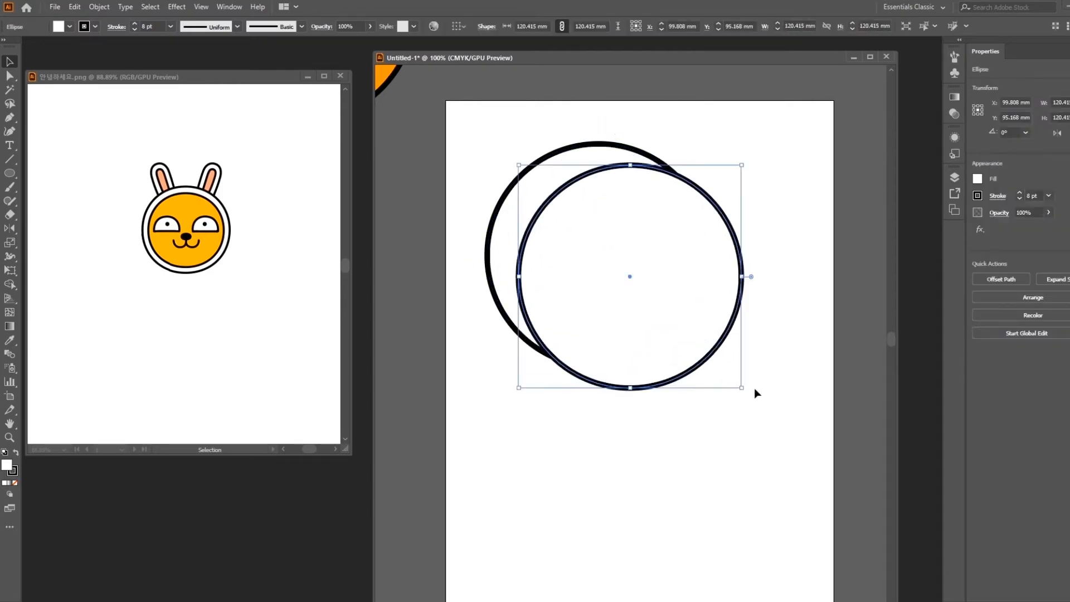
left_click_drag(742, 388, 692, 340)
- Move the smaller circle inside the outer one and align both circles' centres horizontally and vertically
left_click_drag(647, 269, 640, 275)
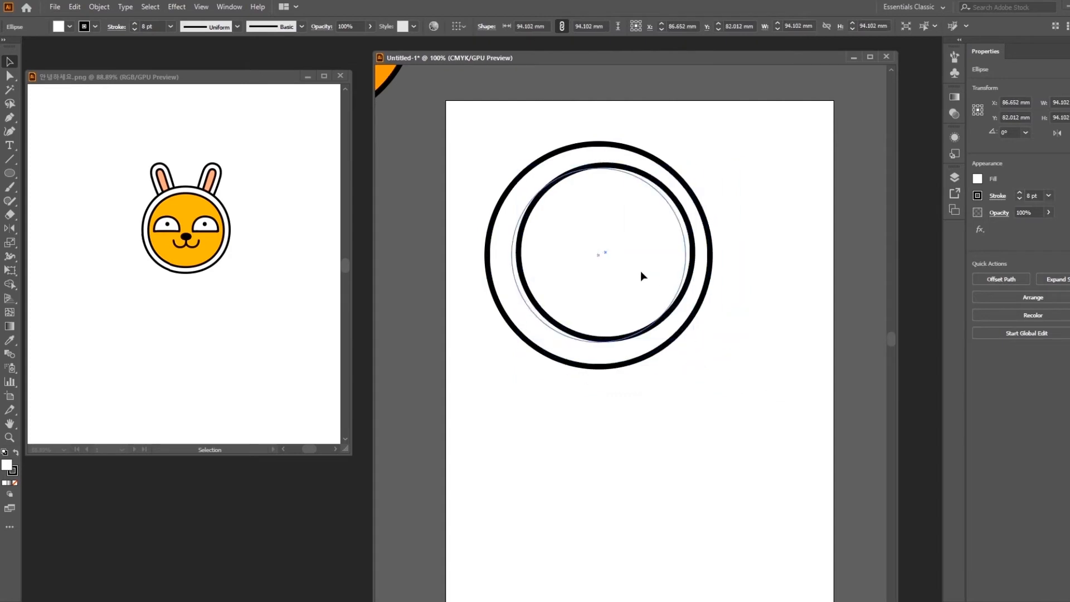
left_click_drag(479, 132, 626, 245)
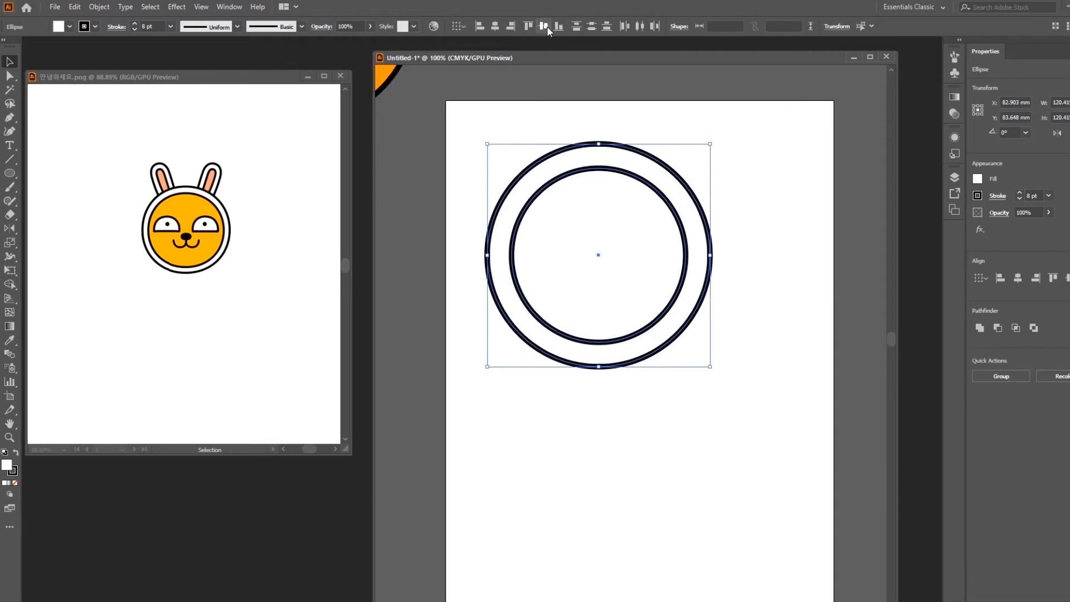
left_click(790, 346)
- Scale both circles together proportionally until the outer one is about 126 mm in diameter
left_click(615, 279)
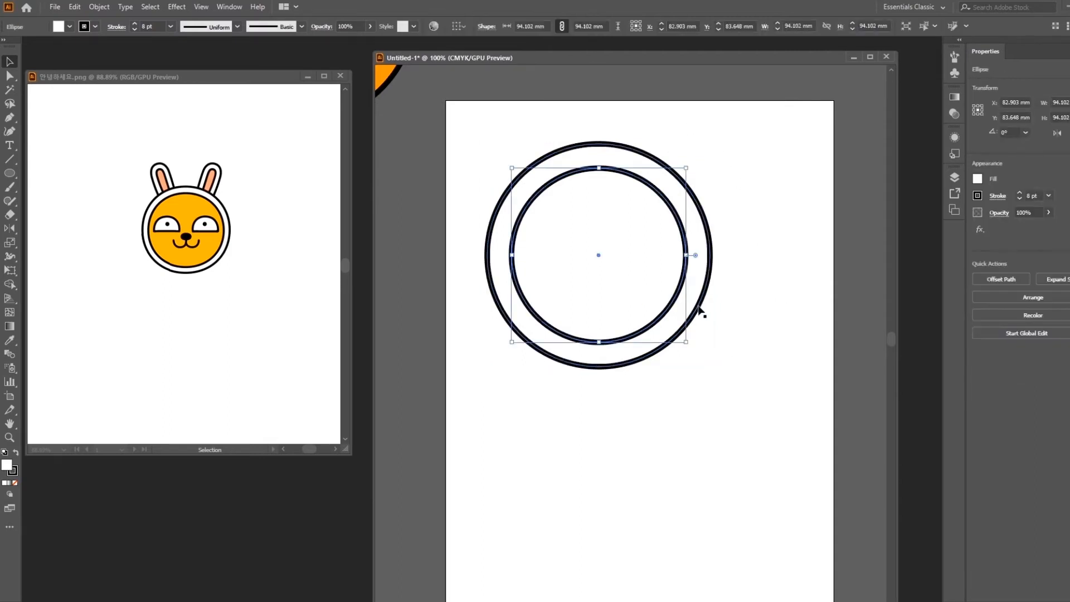
left_click_drag(470, 125, 727, 427)
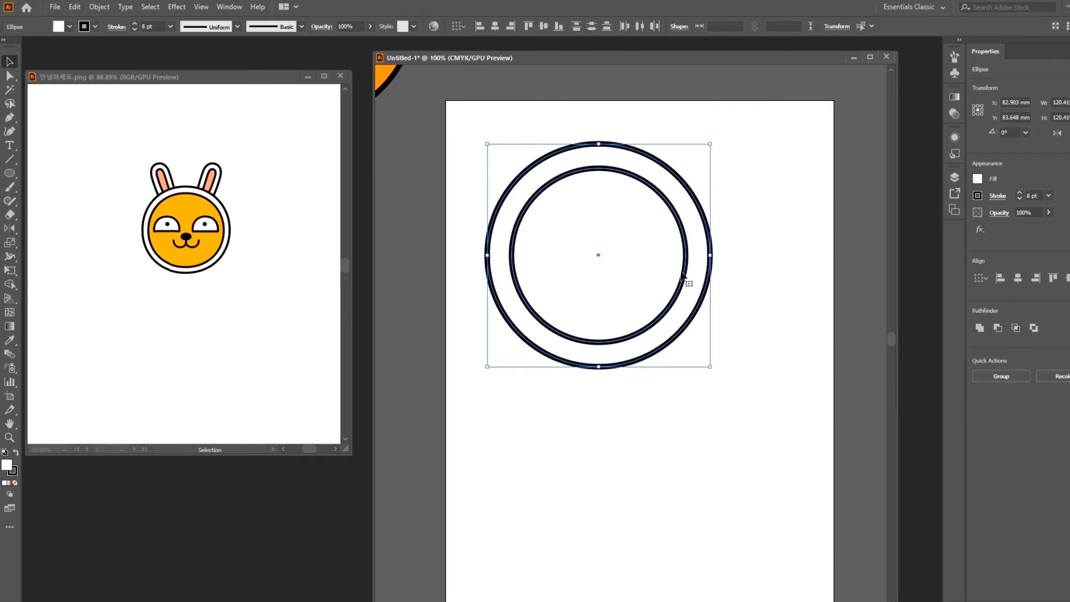
key("ctrl+minus")
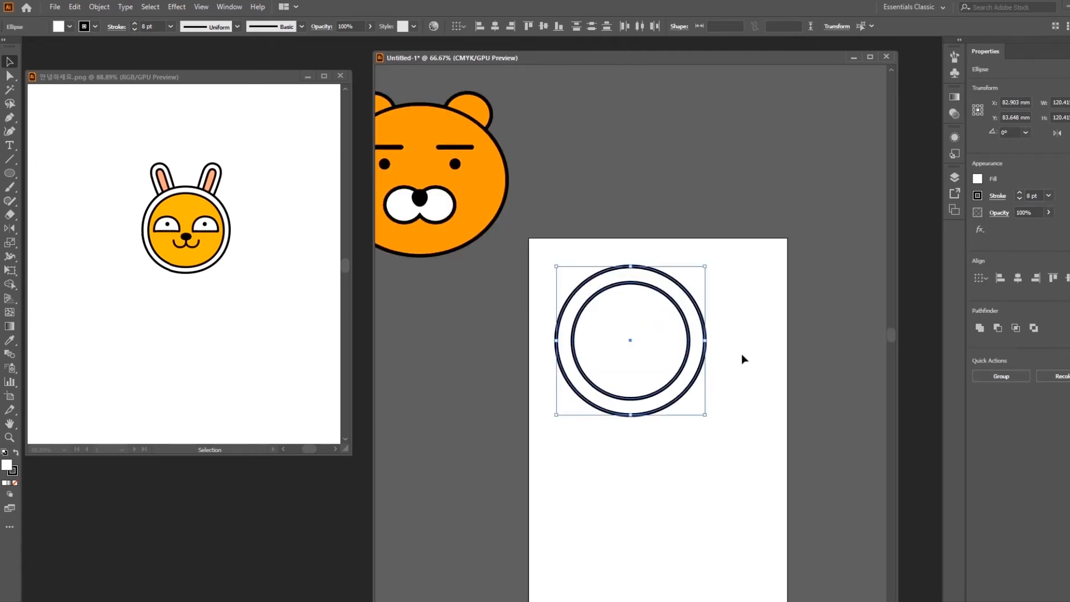
left_click_drag(707, 417, 765, 474)
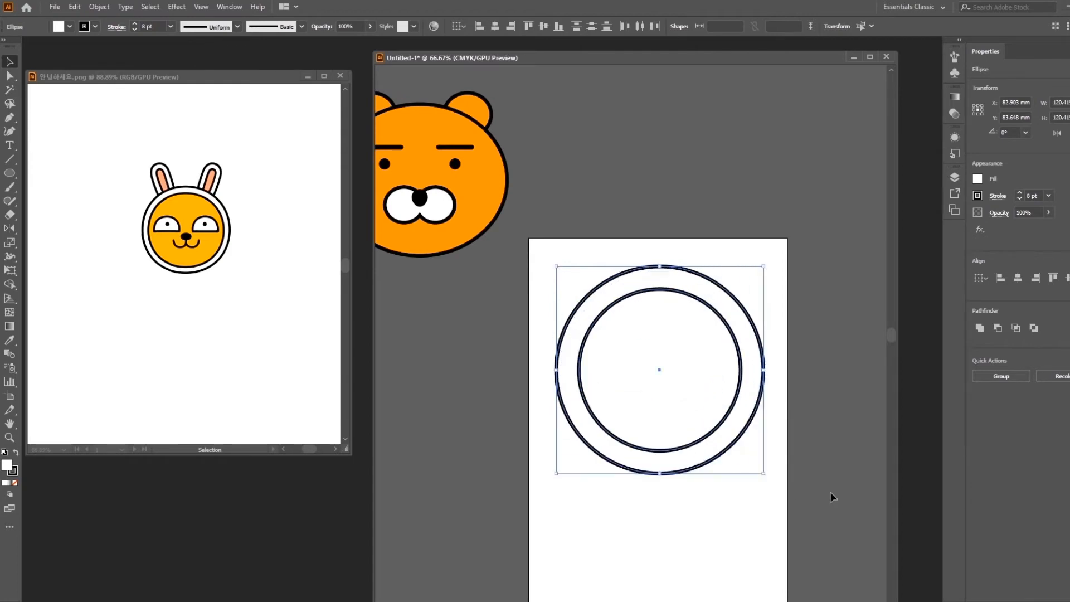
left_click_drag(765, 476, 711, 421)
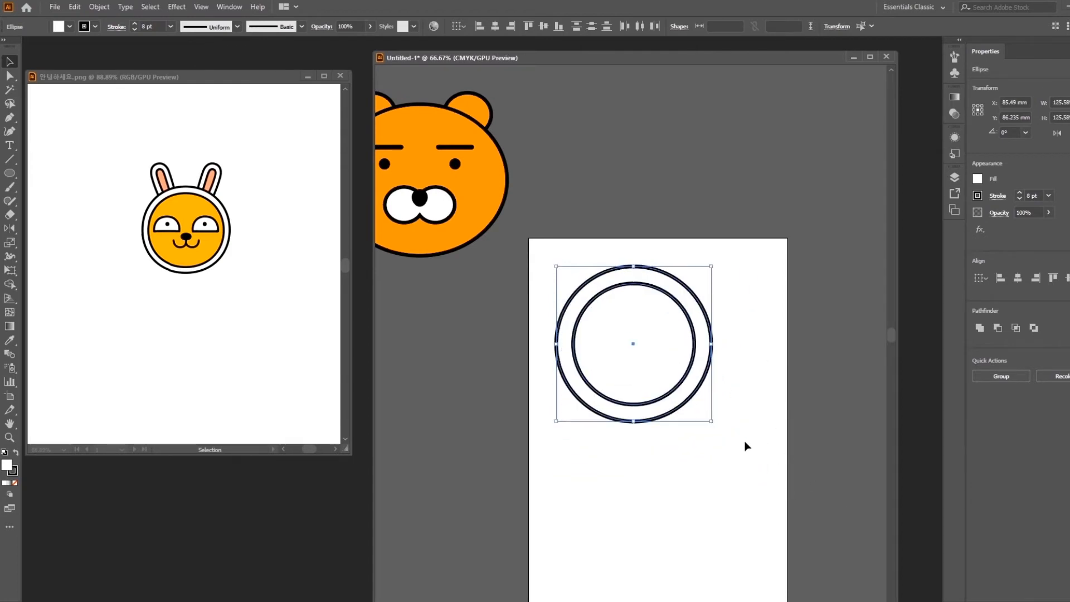
- Set the stroke weight of both circles to 6 pt
left_click(135, 29)
left_click(135, 28)
left_click(135, 29)
left_click(135, 29)
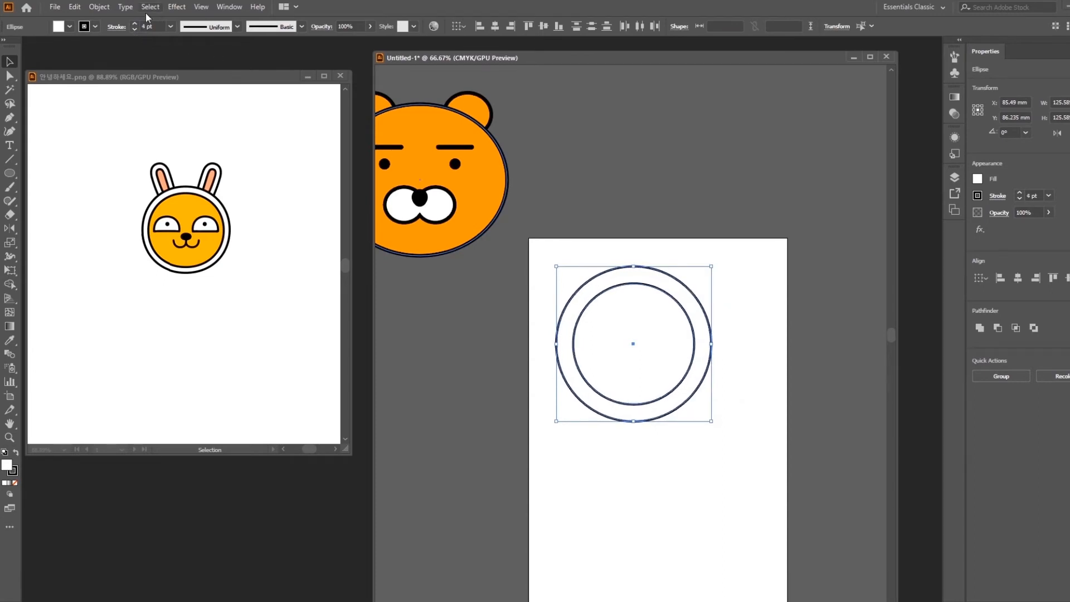
left_click(135, 23)
left_click(135, 24)
- Move both circles down and right, roughly to the artboard's horizontal centre, and deselect them
left_click_drag(742, 330, 712, 241)
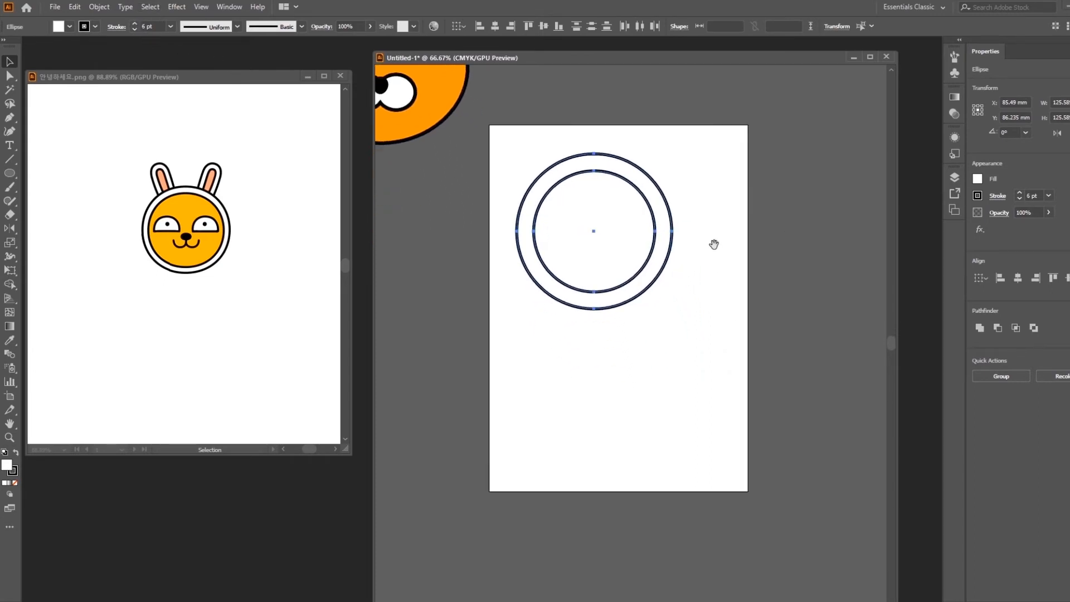
left_click_drag(639, 265, 664, 296)
left_click(764, 300)
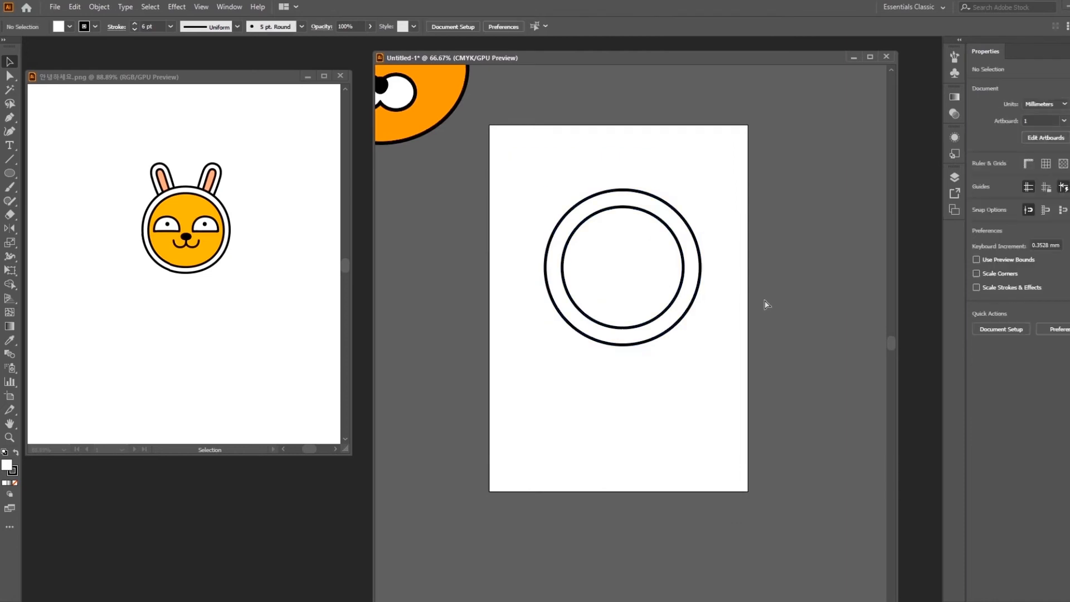
- Enlarge the inner circle to about 106 mm in diameter and centre it within the outer circle
key("ctrl+=")
left_click(640, 309)
mouse_move(712, 324)
left_mouse_down()
mouse_move(733, 337)
mouse_move(718, 329)
left_mouse_up()
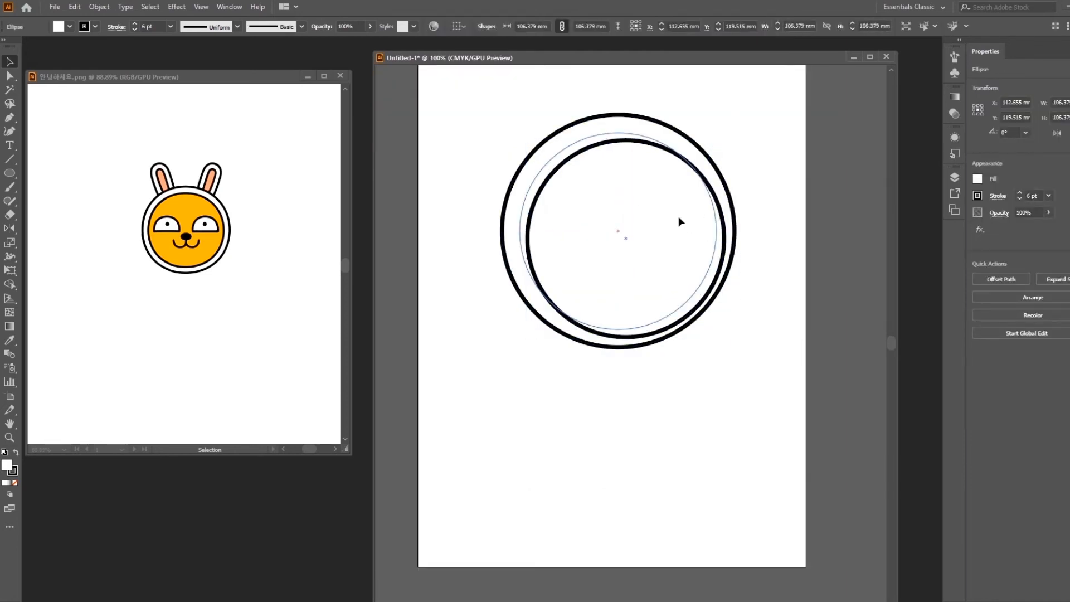
scroll(769, 266, "up", 1)
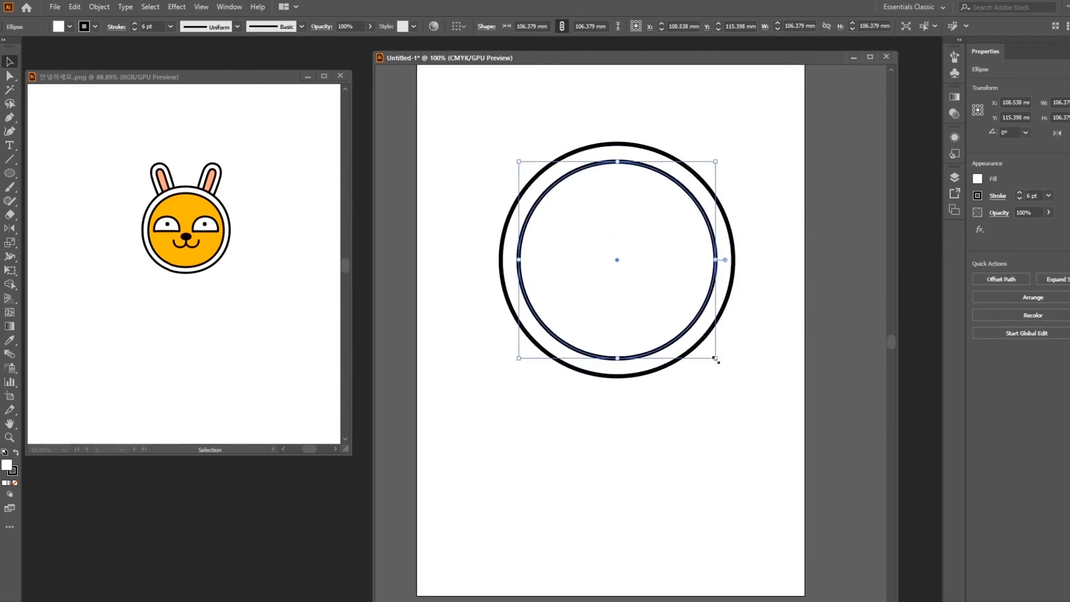
- Enlarge the inner circle to about 109 mm in diameter and align both circles on a common horizontal centre
left_click_drag(717, 358, 722, 363)
left_click_drag(674, 293, 666, 284)
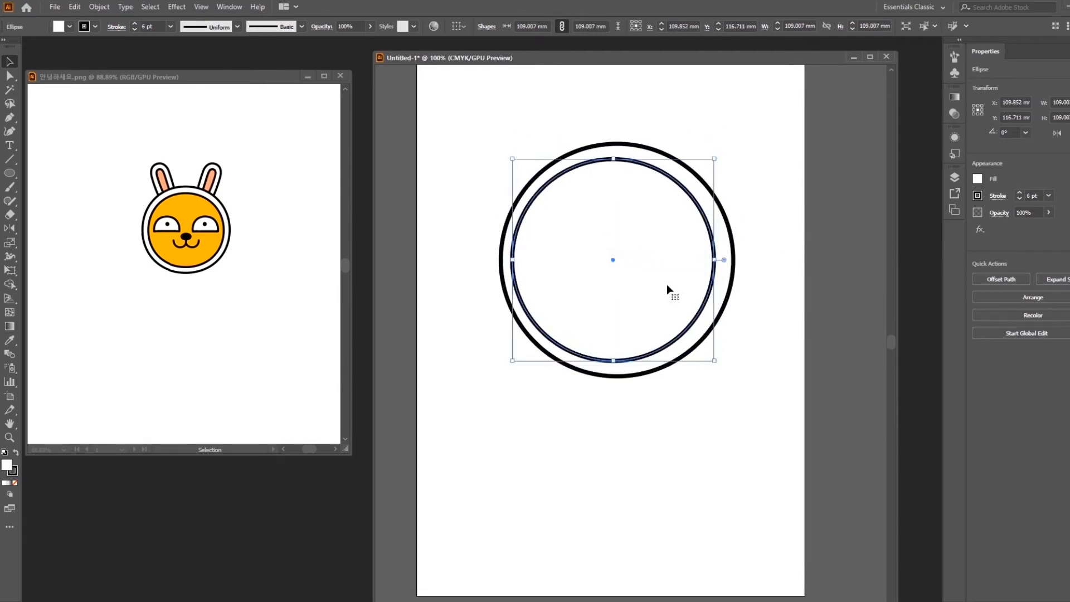
left_click_drag(457, 117, 811, 469)
left_click(496, 27)
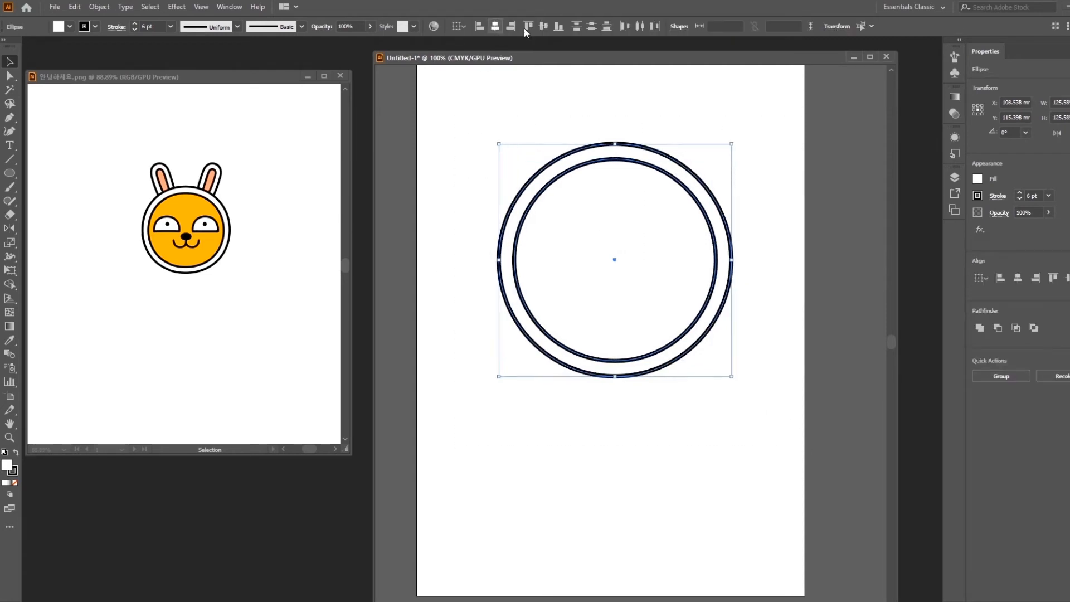
left_click(788, 258)
- Fill the inner circle with the yellow-orange swatch
left_click(685, 262)
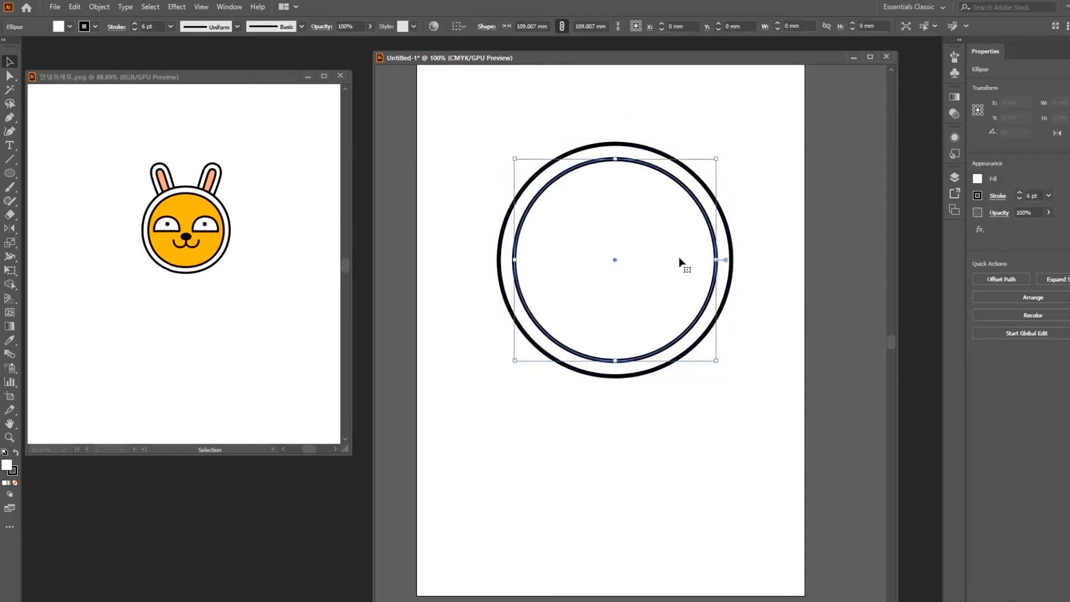
left_click(69, 27)
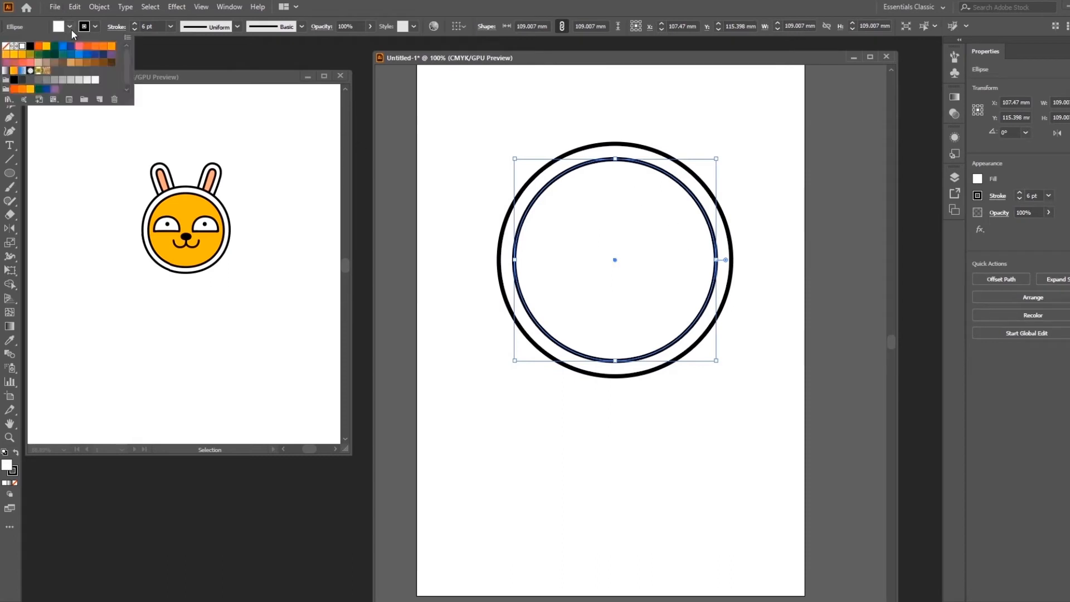
left_click(17, 57)
left_click(657, 134)
left_click_drag(733, 382, 743, 428)
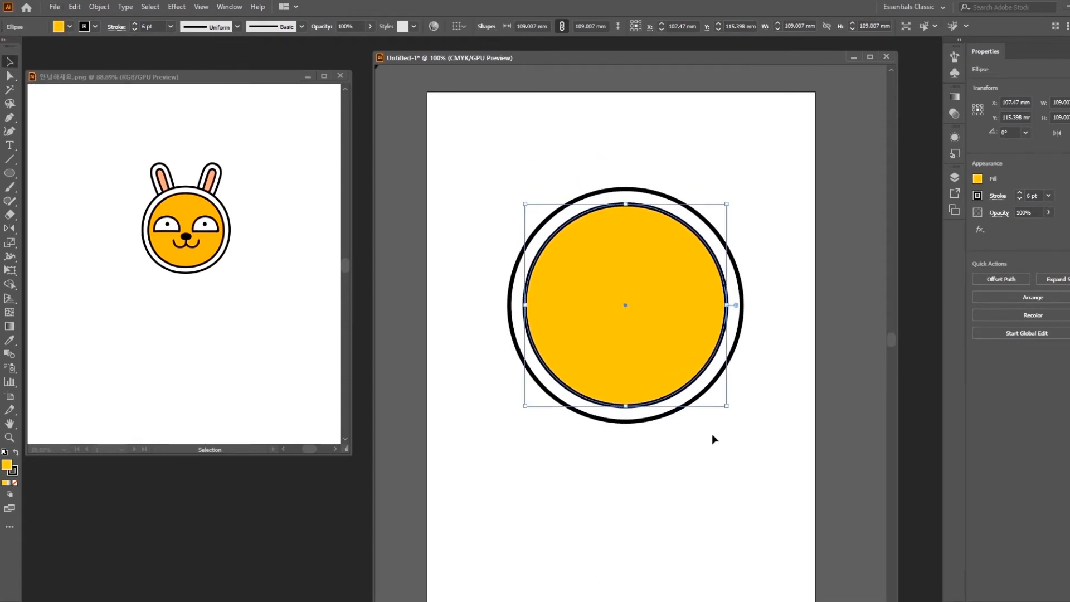
left_click_drag(676, 503, 675, 499)
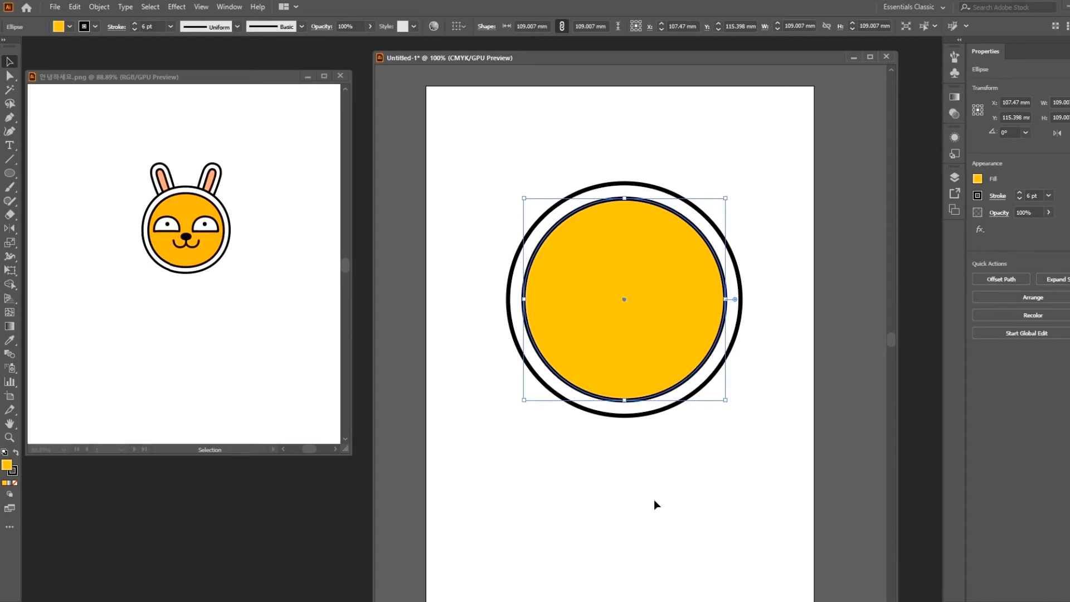
- Group the two head circles and move the group down the artboard to leave room for the ears
left_click_drag(480, 166, 798, 474)
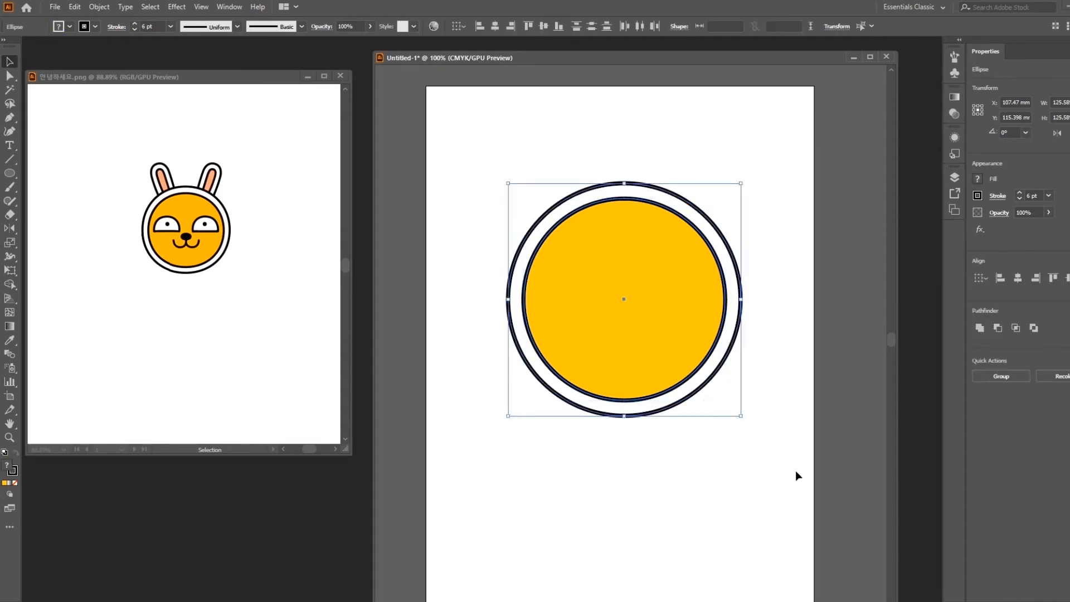
key("ctrl+g")
left_click(789, 458)
left_click_drag(686, 333, 693, 409)
left_click_drag(727, 500, 722, 418)
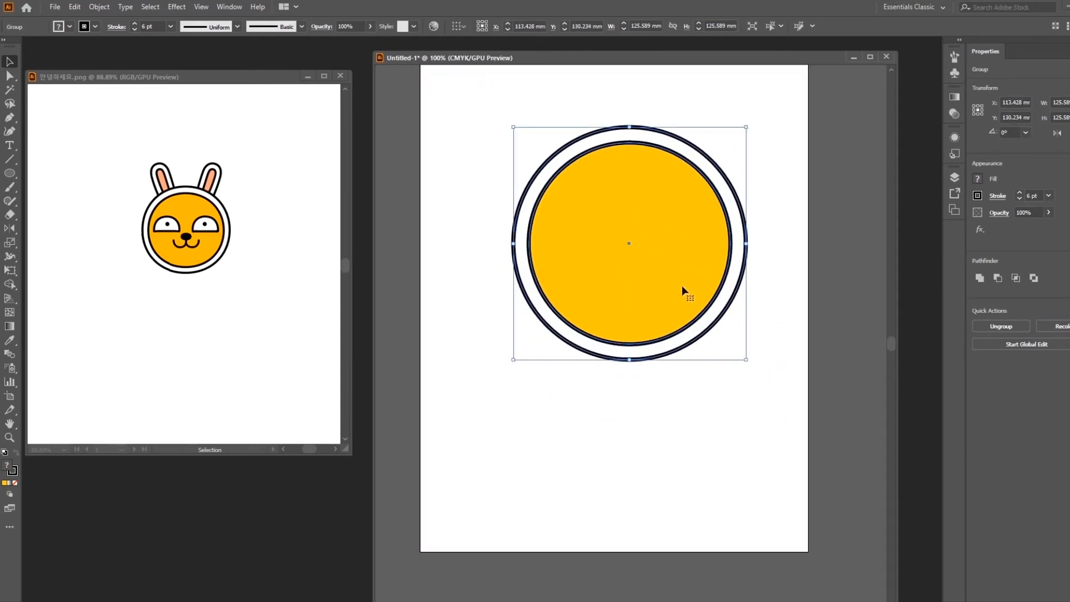
left_click_drag(697, 297, 691, 387)
left_click_drag(654, 313, 652, 381)
left_click(656, 112)
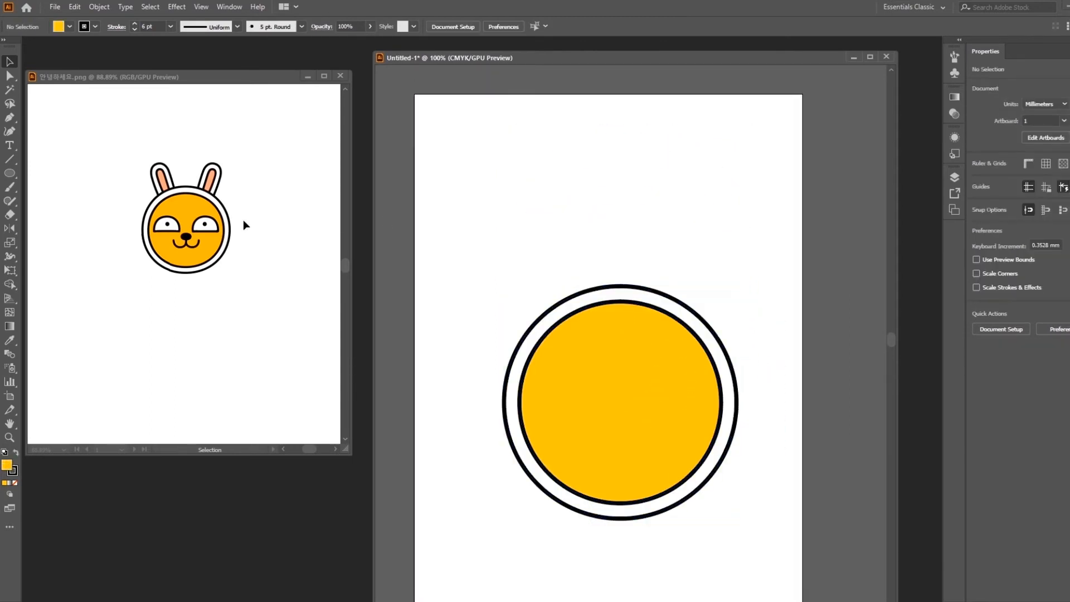
- Draw a white rectangle about 36 × 97 mm above the head's upper left and fully round its corners to about 16 mm
left_click_drag(9, 173, 36, 172)
left_click_drag(533, 119, 598, 298)
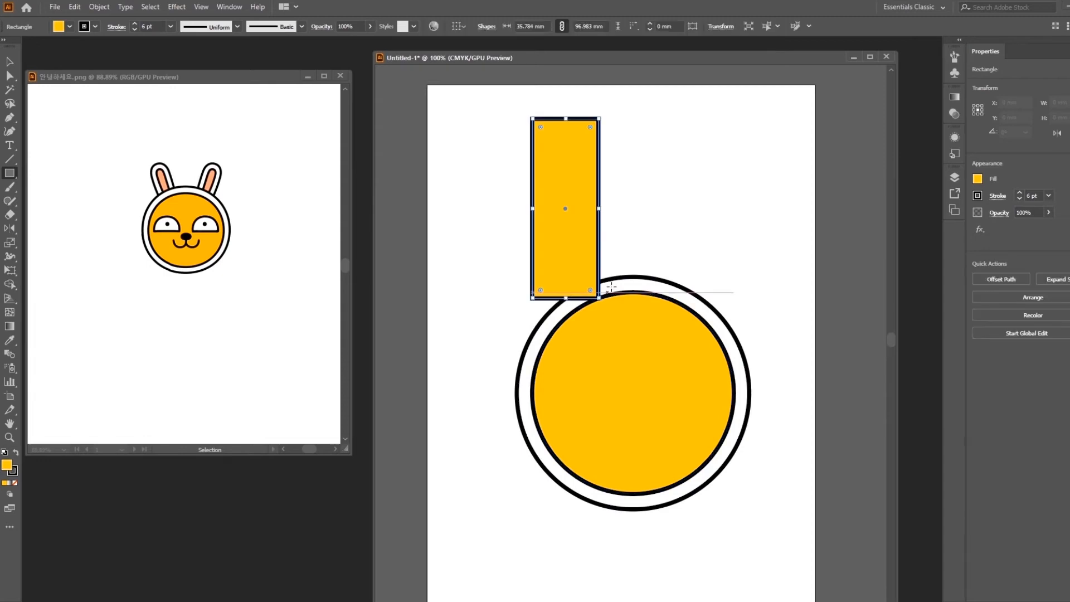
left_click(69, 27)
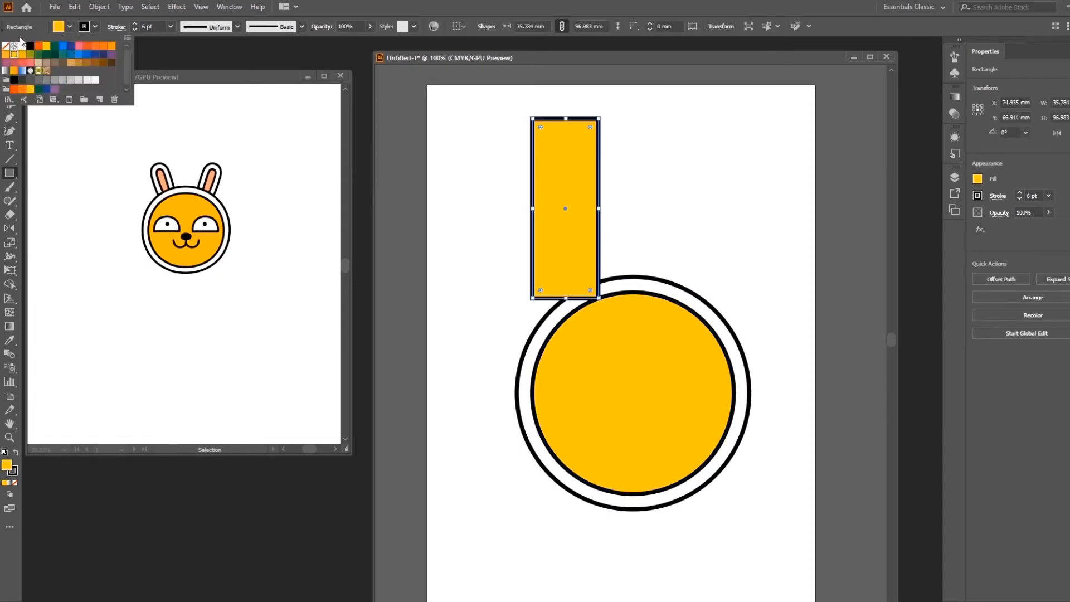
left_click(11, 50)
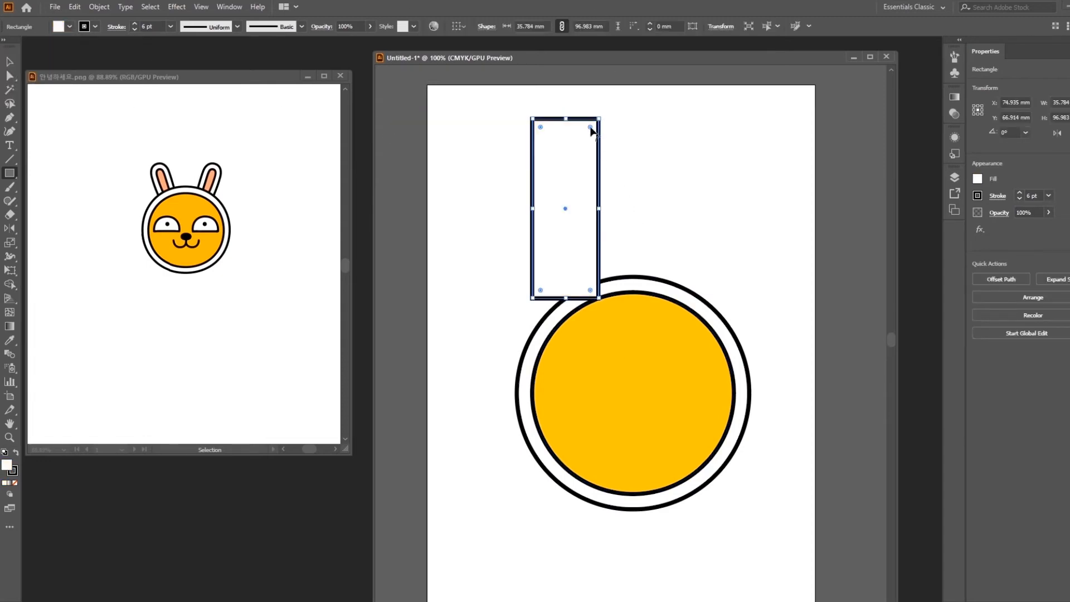
left_click_drag(591, 128, 570, 149)
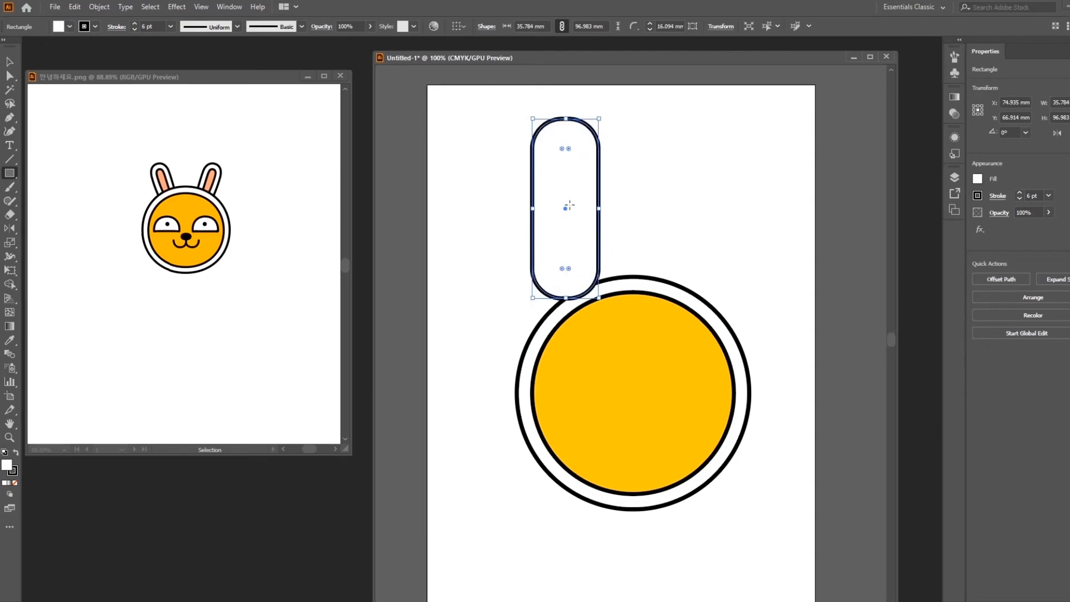
left_click(10, 60)
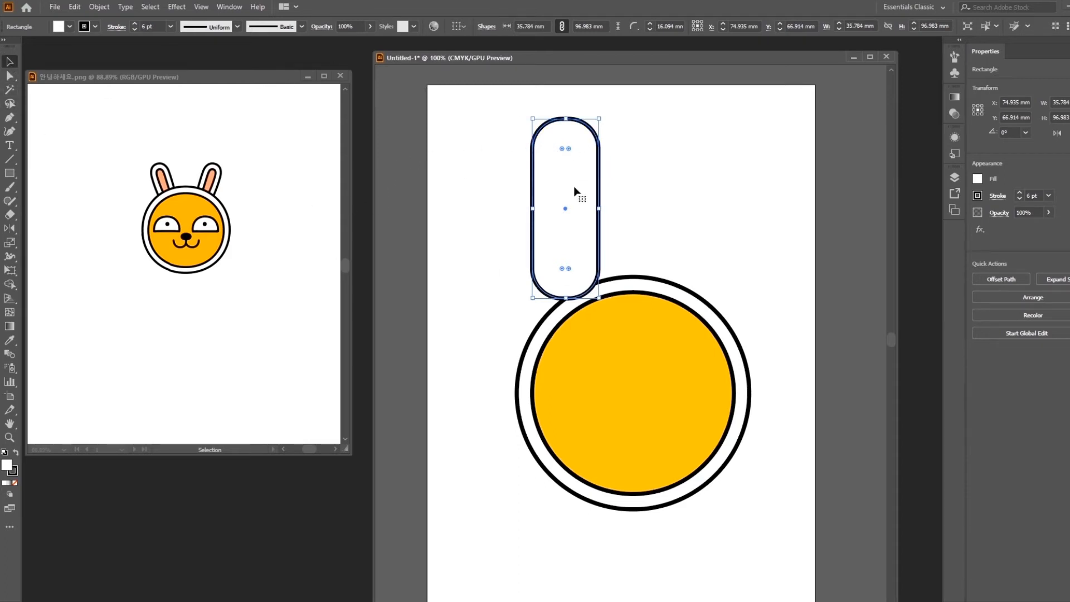
- Duplicate the rounded ear shape, shrink the copy to about 32 × 76 mm, and place it to the right of the original
left_click_drag(577, 180, 596, 200)
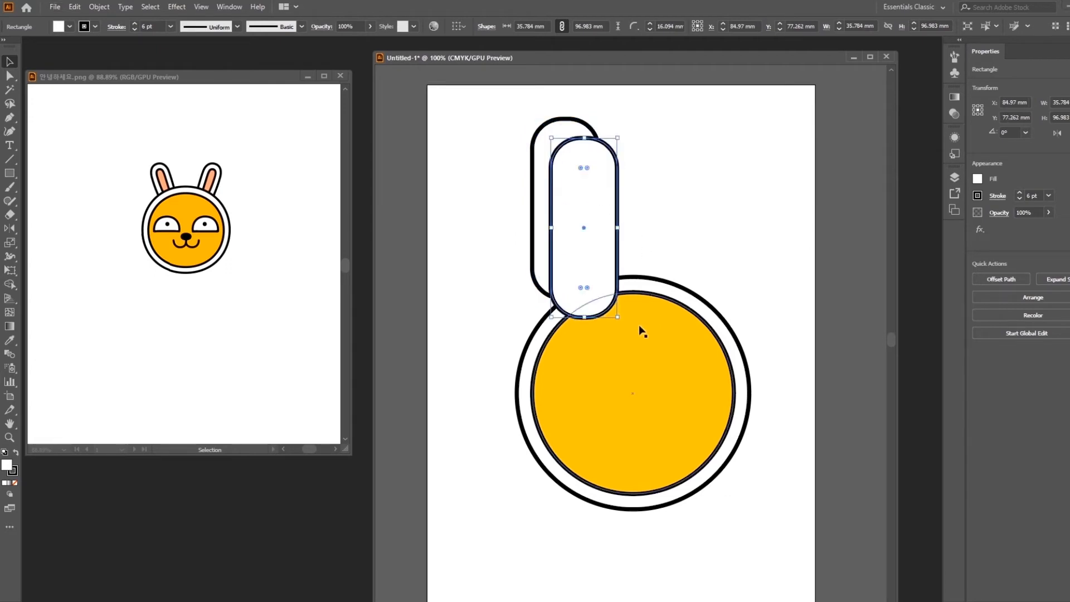
left_click_drag(619, 319, 611, 279)
left_click_drag(578, 225, 680, 172)
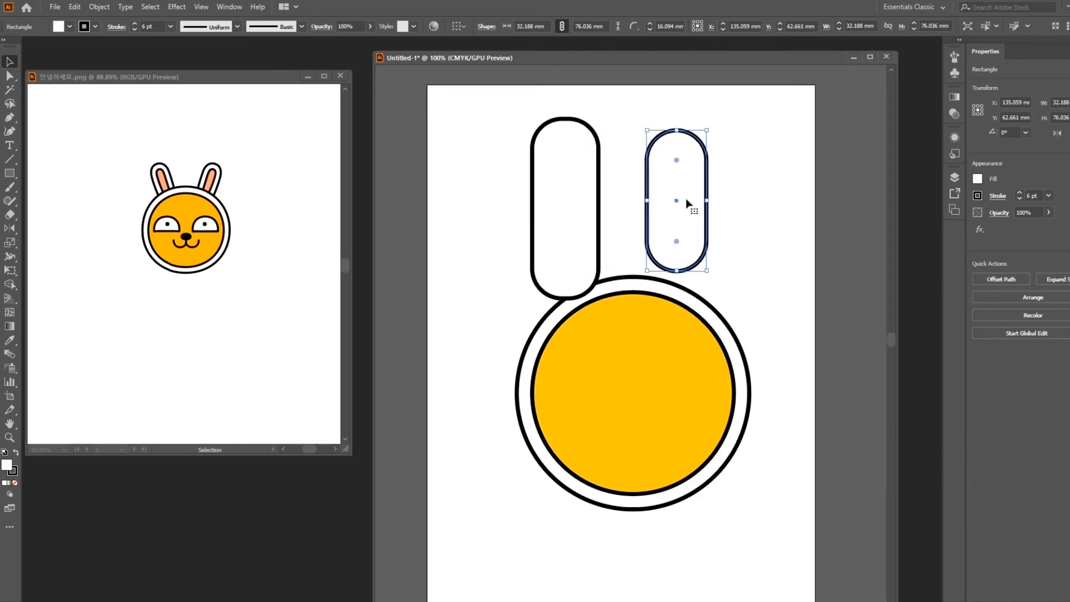
- Narrow the ear copy to about 22.5 mm with corners of about 10 mm and place it inside the larger ear shape
left_click_drag(677, 161, 692, 152)
left_click_drag(707, 202, 694, 203)
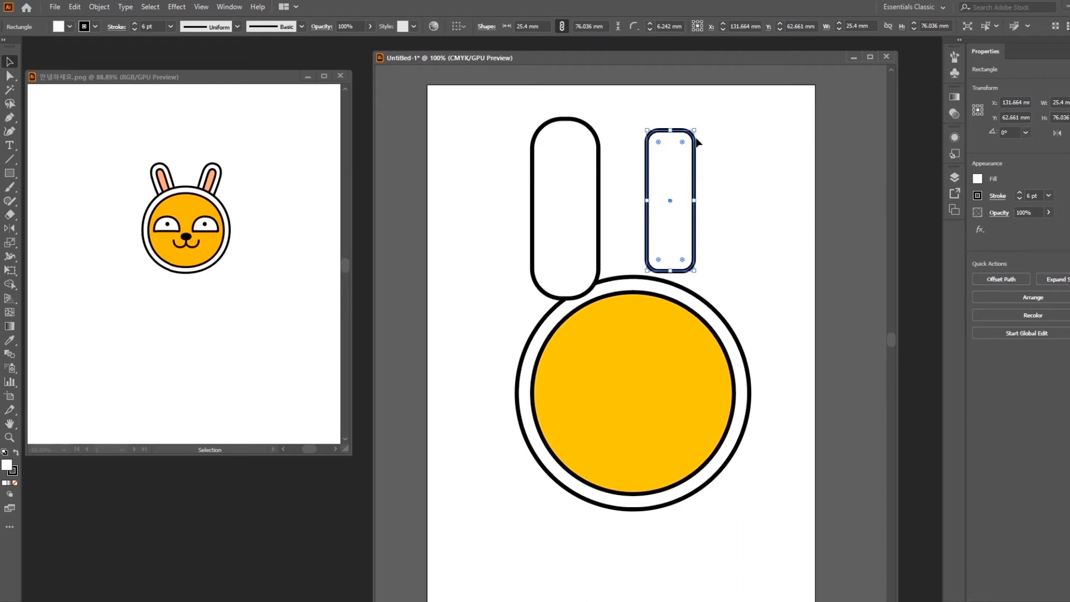
left_click_drag(681, 146, 583, 174)
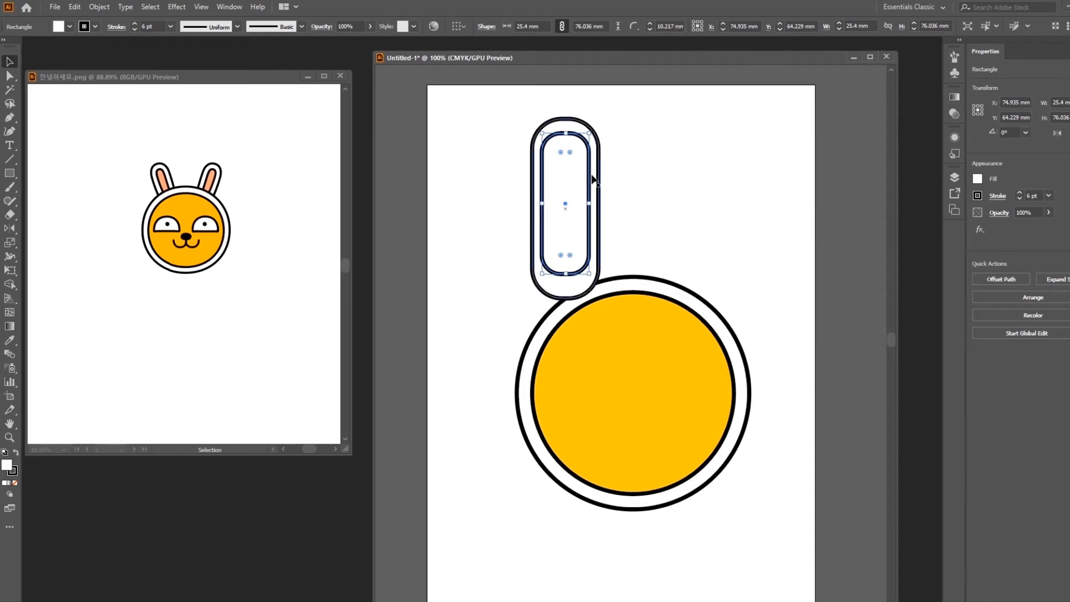
left_click_drag(589, 204, 583, 203)
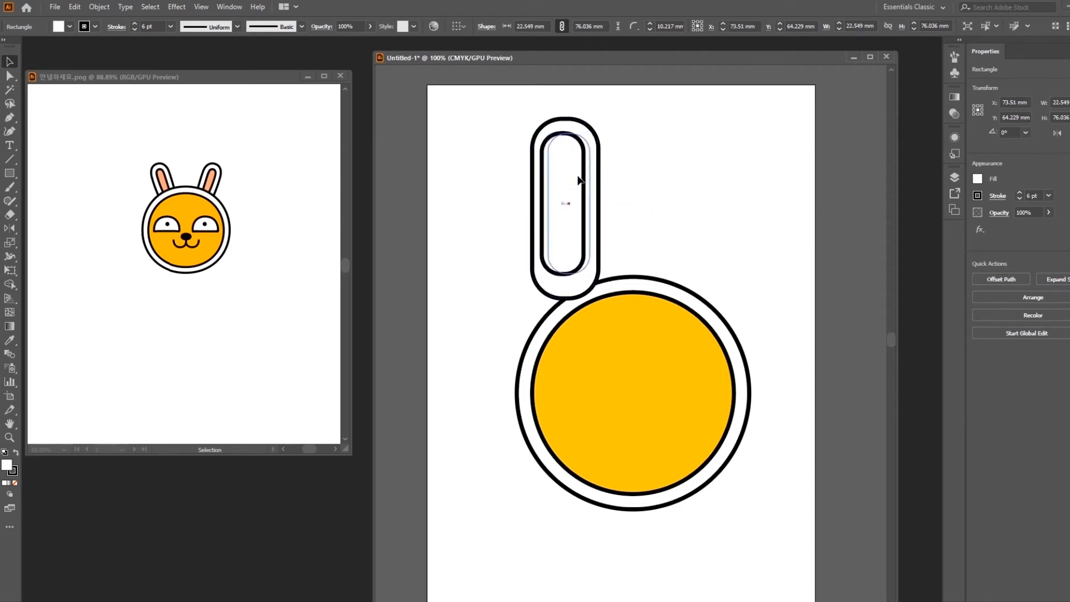
left_click_drag(578, 180, 582, 180)
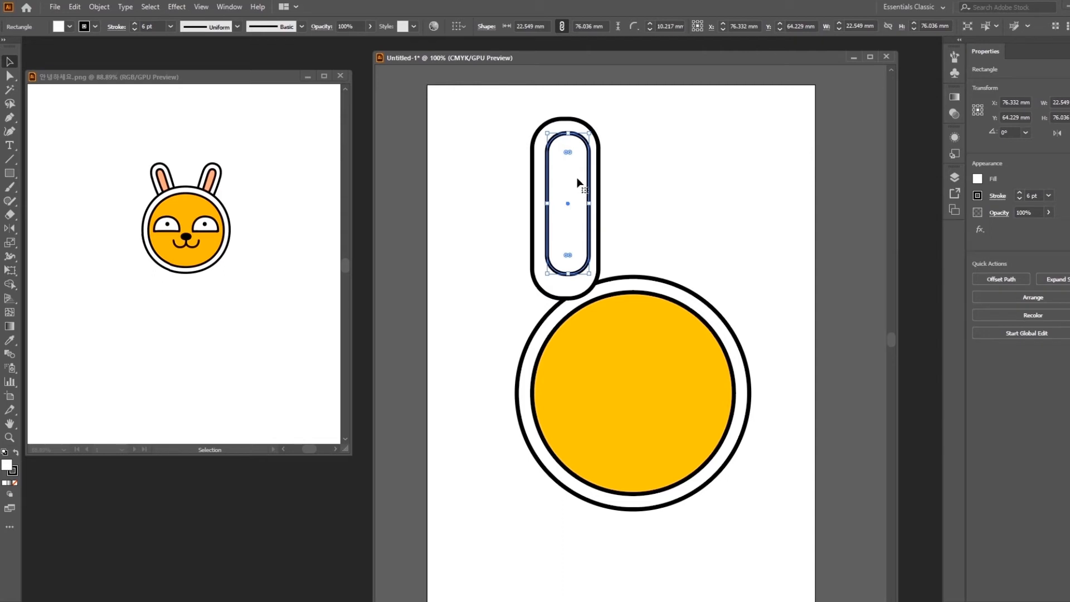
- Fill the inner ear shape with a light peach colour and deselect it
left_click(71, 26)
double_click(7, 467)
type("FFCACA")
mouse_move(554, 82)
left_mouse_down()
mouse_move(547, 67)
mouse_move(566, 59)
left_mouse_up()
left_click(779, 70)
left_click(771, 131)
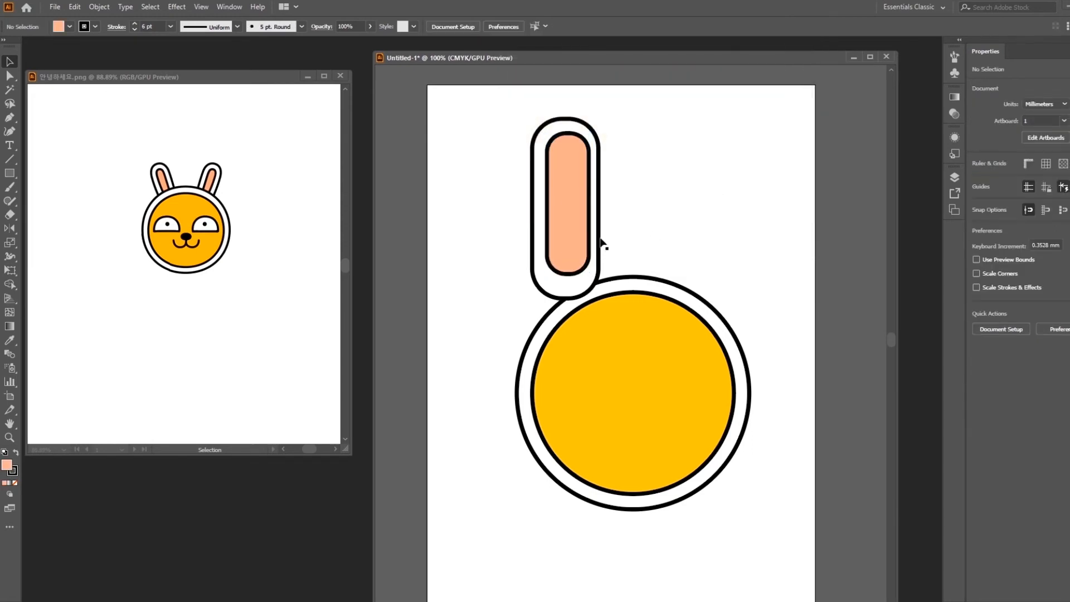
- Centre the peach shape in the outer ear, nudge it up about 1.4 mm, and align both shapes on their horizontal centres
left_click_drag(566, 212, 558, 215)
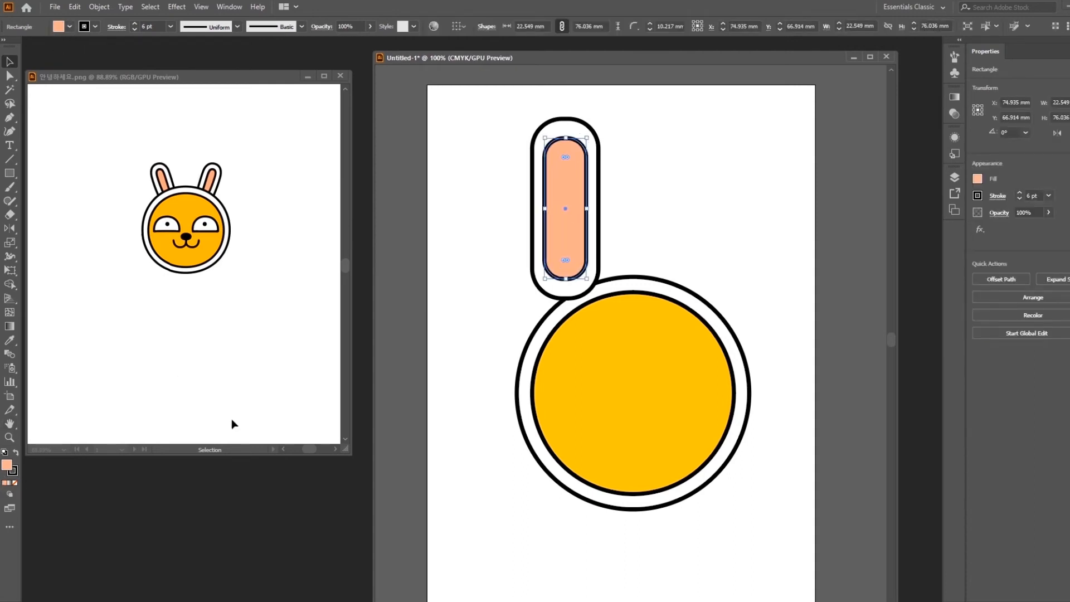
key("Up")
key("Up")
key("Up")
key("Up")
key("Right")
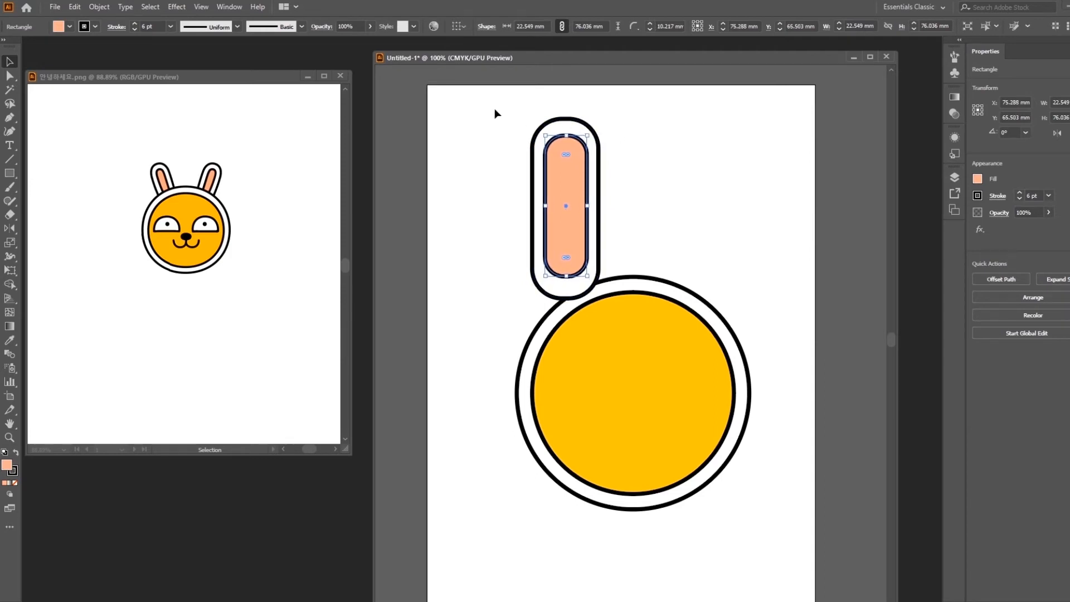
left_click_drag(497, 110, 651, 205)
left_click(495, 27)
- Group the two ear shapes and move the ear onto the head's upper-left edge
left_click_drag(577, 196, 503, 203)
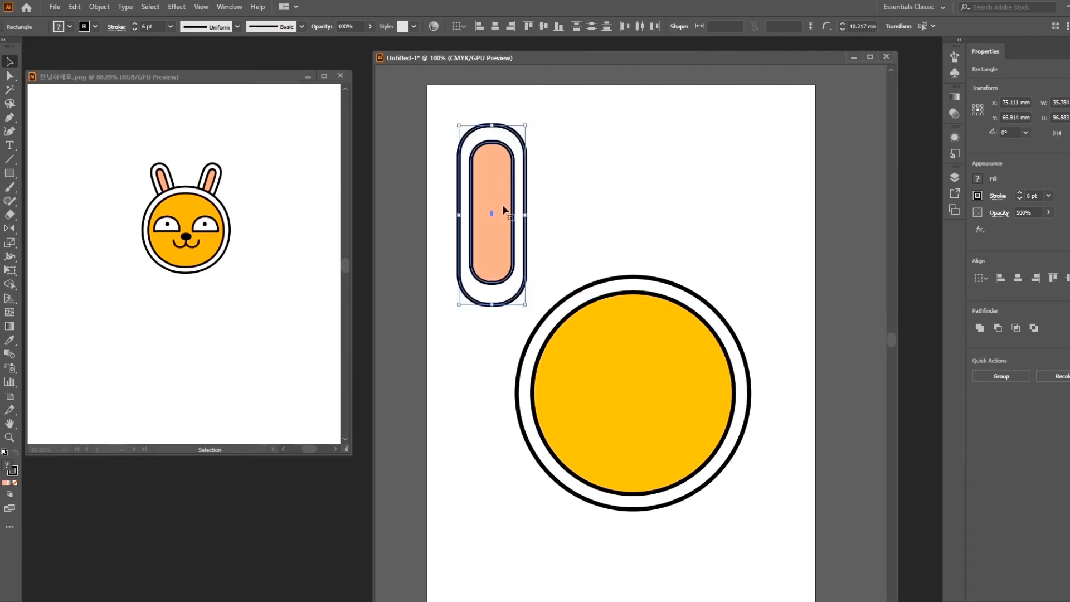
key("a")
key("v")
left_click_drag(500, 193, 580, 261)
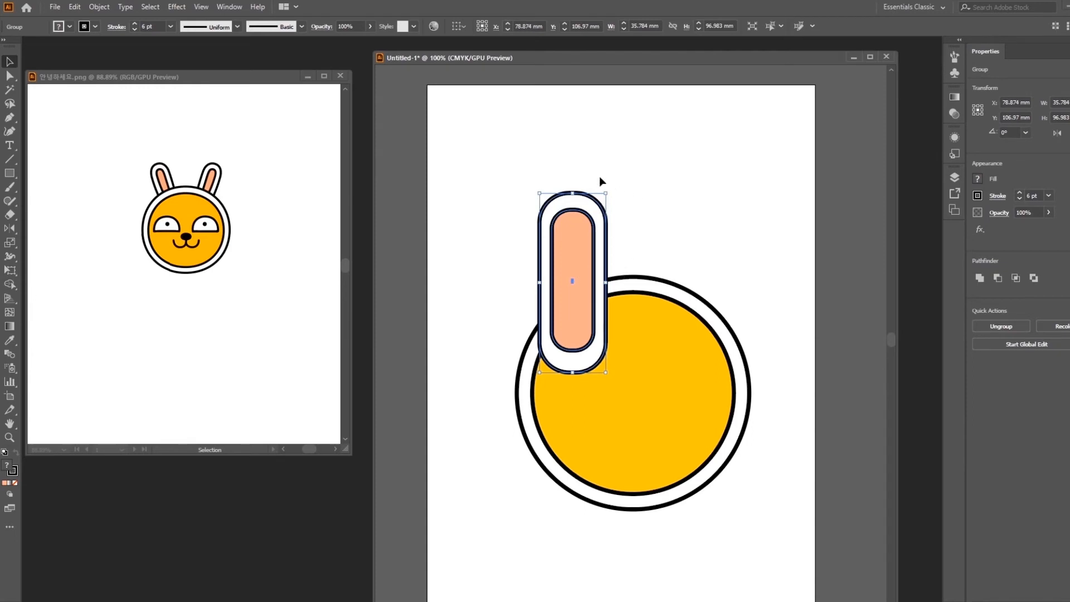
- Try rotation angles of 30° and 20° on the ear group
left_click(1026, 132)
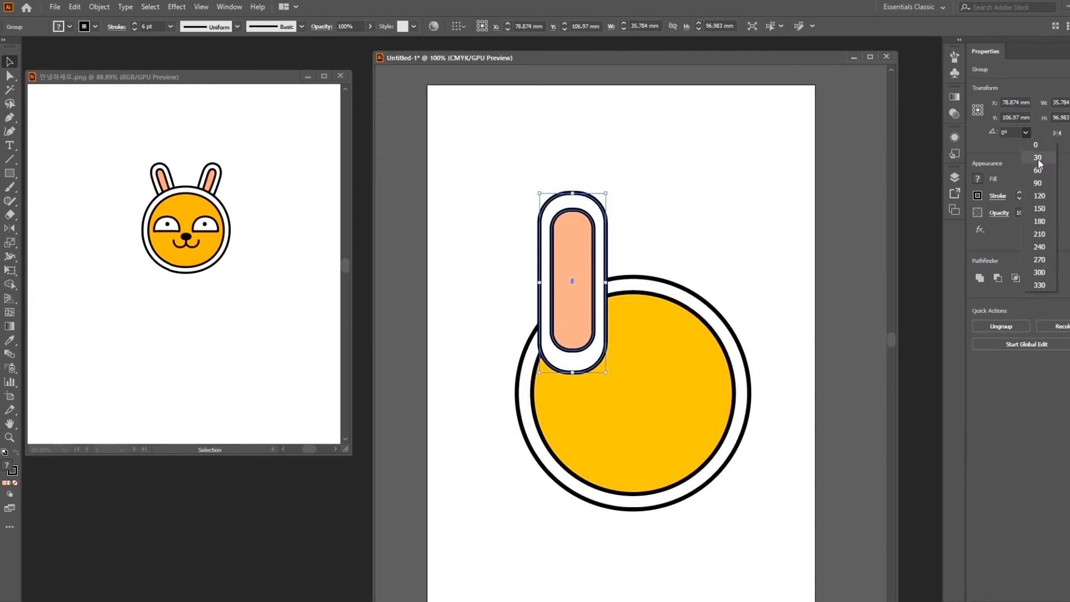
left_click(1038, 158)
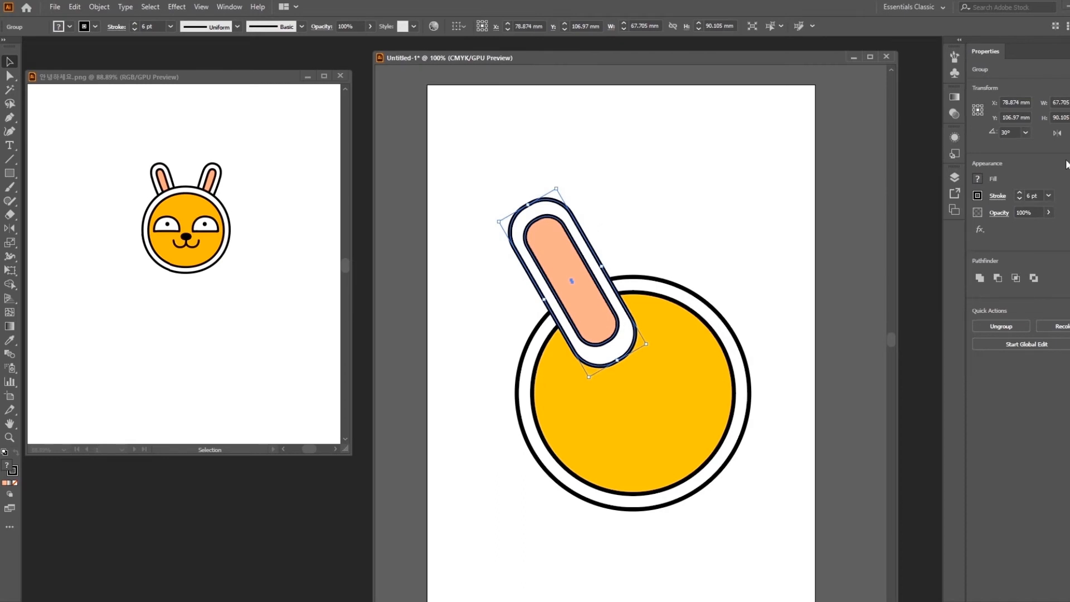
left_click(1006, 132)
type("20")
key("Return")
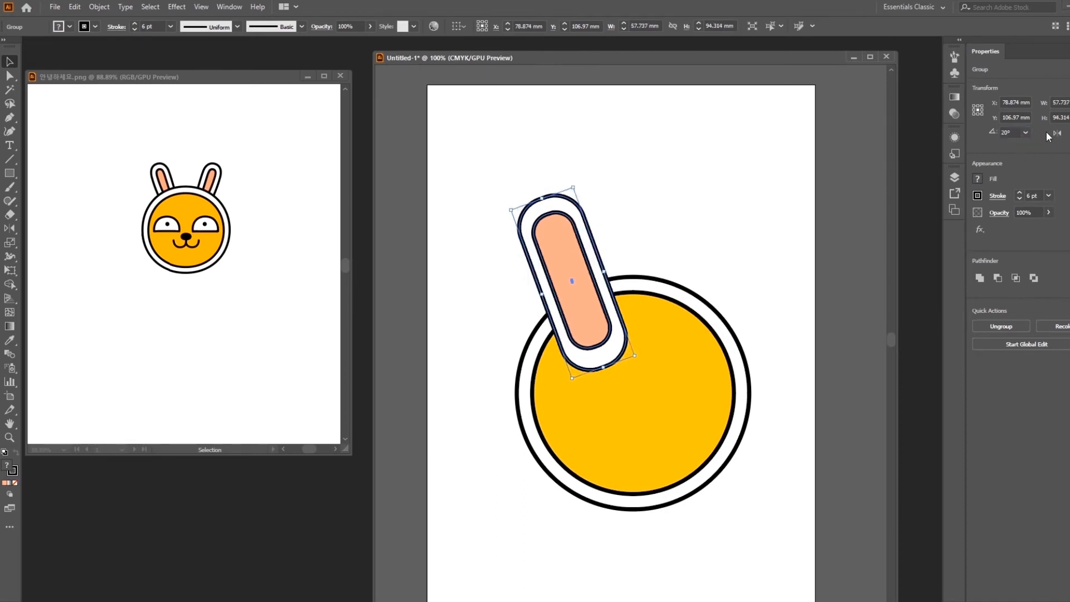
- Set the ear group's rotation to 15° and deselect it
left_click(1005, 132)
type("15")
key("Return")
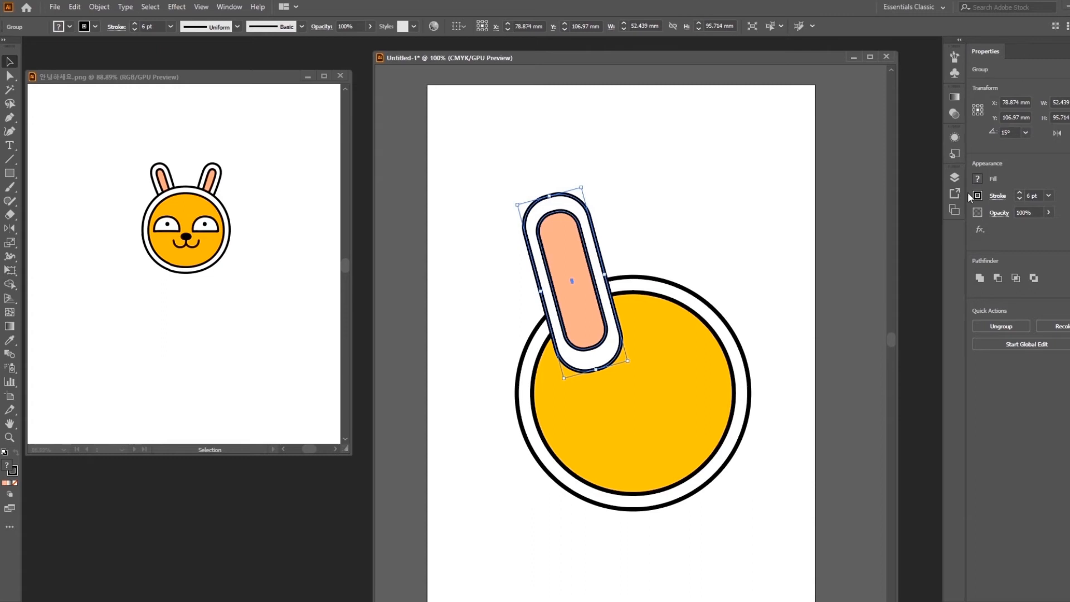
left_click(687, 229)
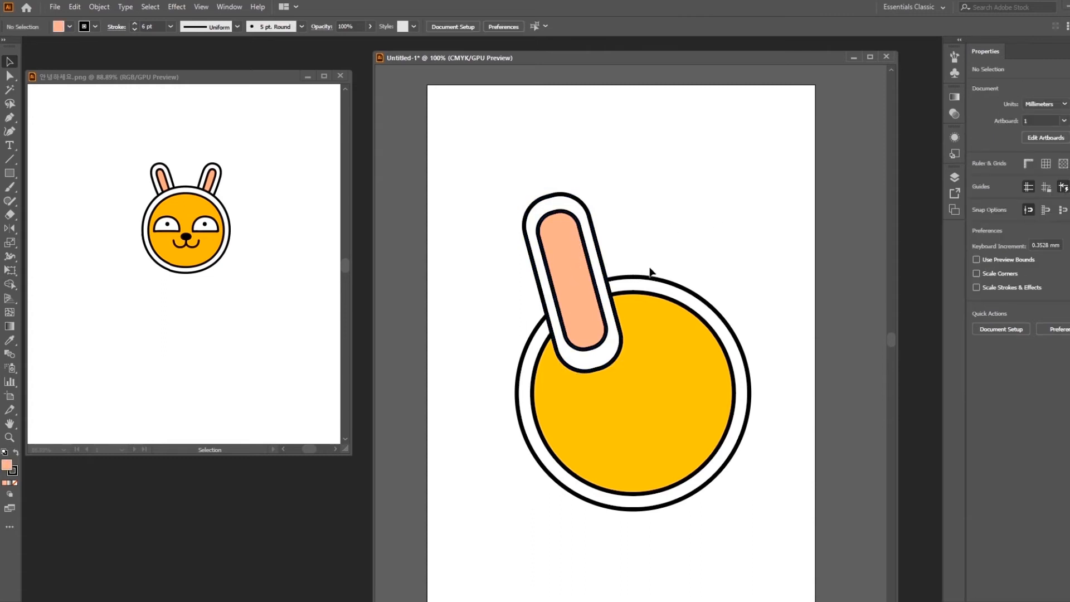
- Shrink the tilted ear to about 45 × 83 mm overall and reposition it over the head's upper-left edge
left_click_drag(577, 264, 573, 255)
left_click_drag(622, 354, 606, 335)
left_click_drag(574, 287, 577, 294)
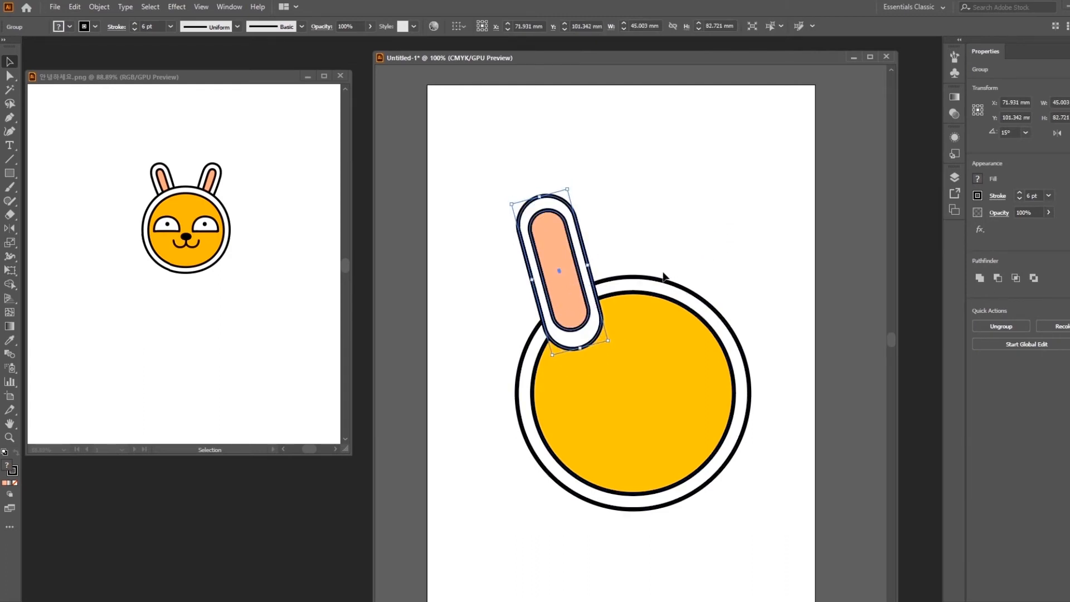
- Send the ear group to the back so that it sits behind the head circles, and deselect it
right_click(560, 284)
mouse_move(623, 427)
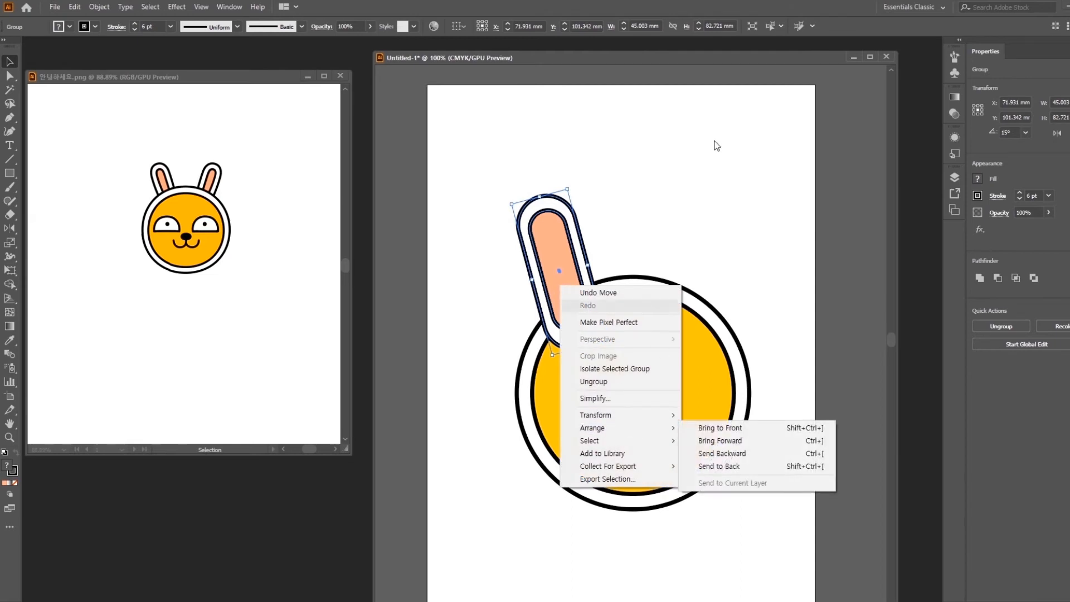
left_click(714, 146)
left_click_drag(496, 153, 606, 253)
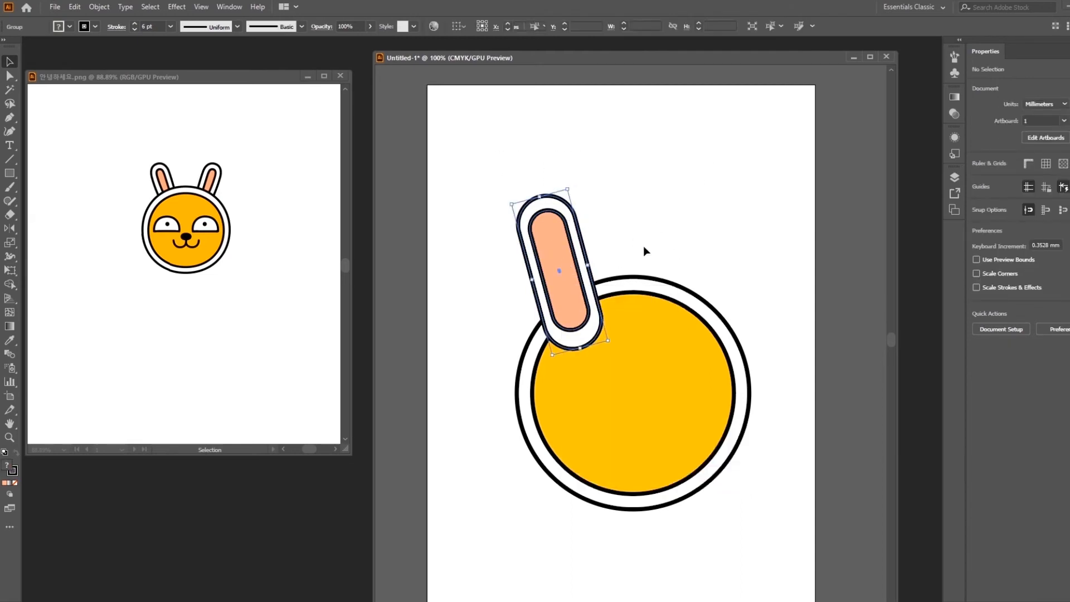
key("ctrl")
key("ctrl+shift+bracketleft")
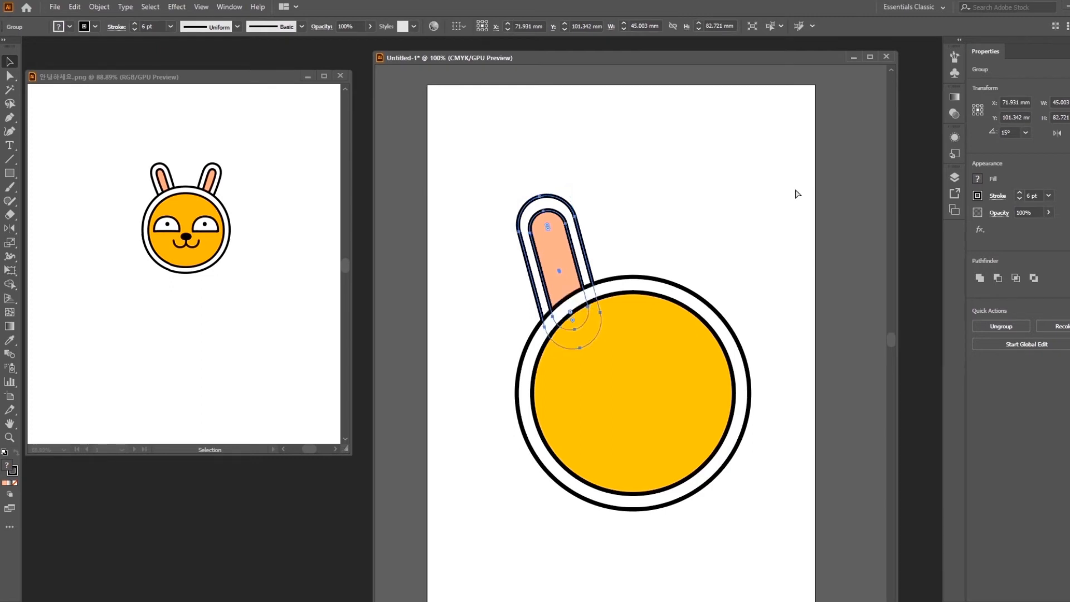
left_click(671, 233)
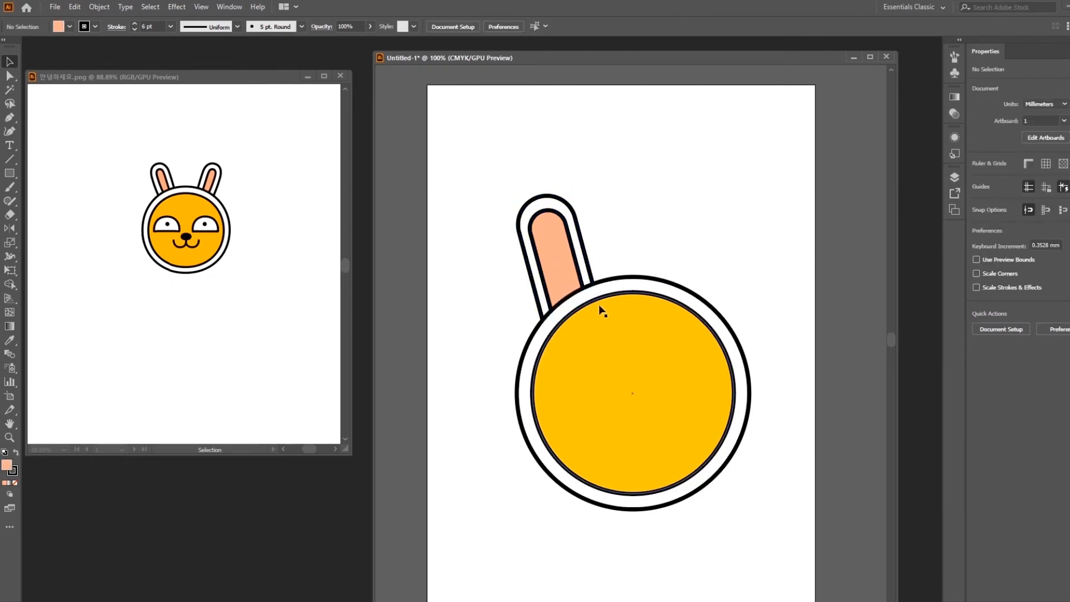
- Reflect a copy of the tilted ear across the vertical axis through the head's center to make the opposite ear
left_click(554, 271)
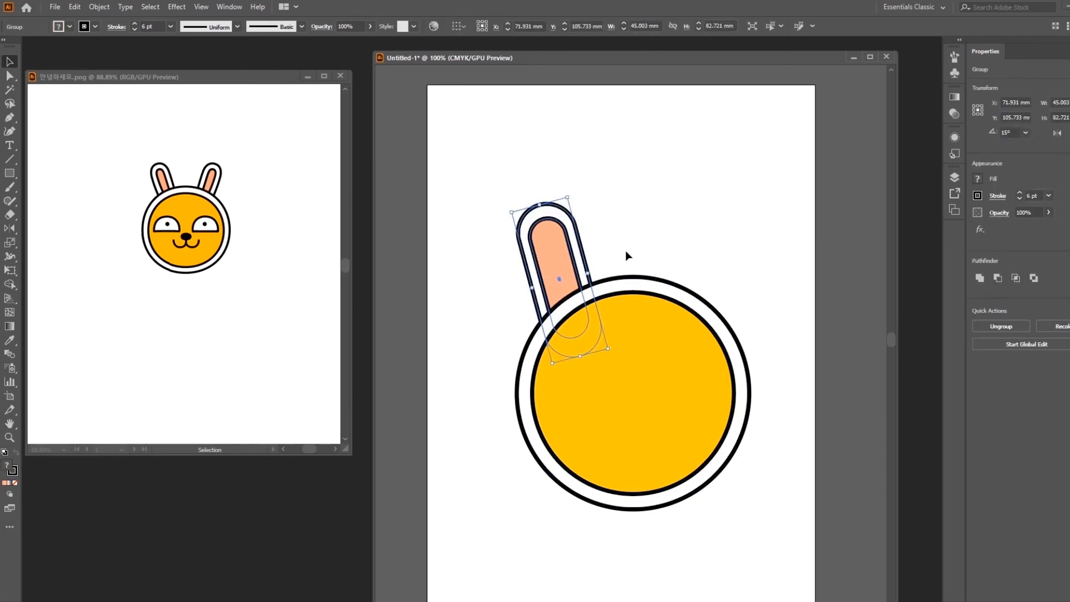
left_click(524, 182)
left_click_drag(472, 162, 596, 254)
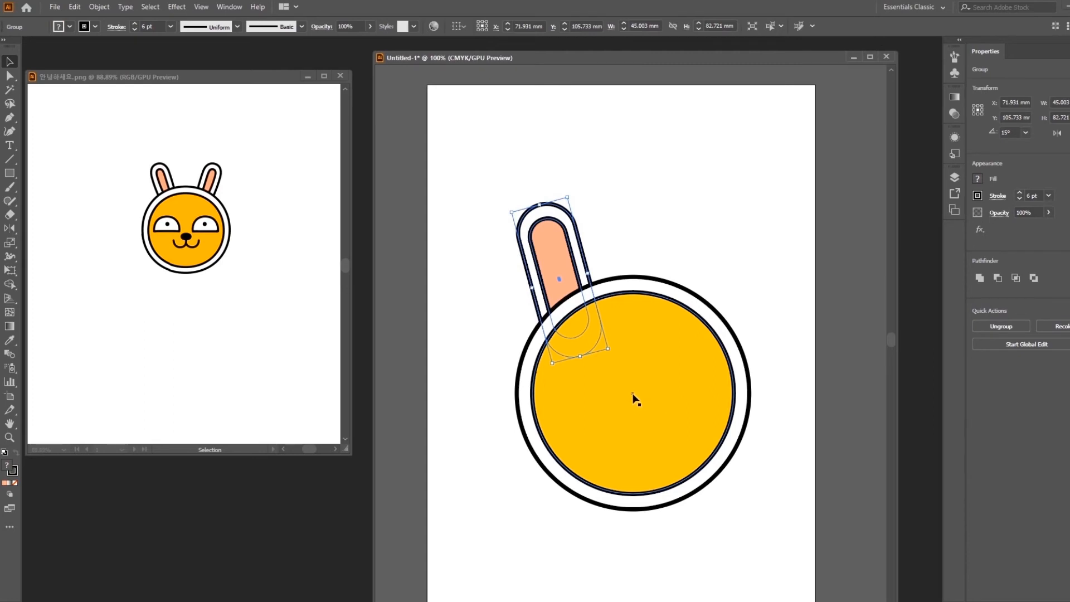
key("o")
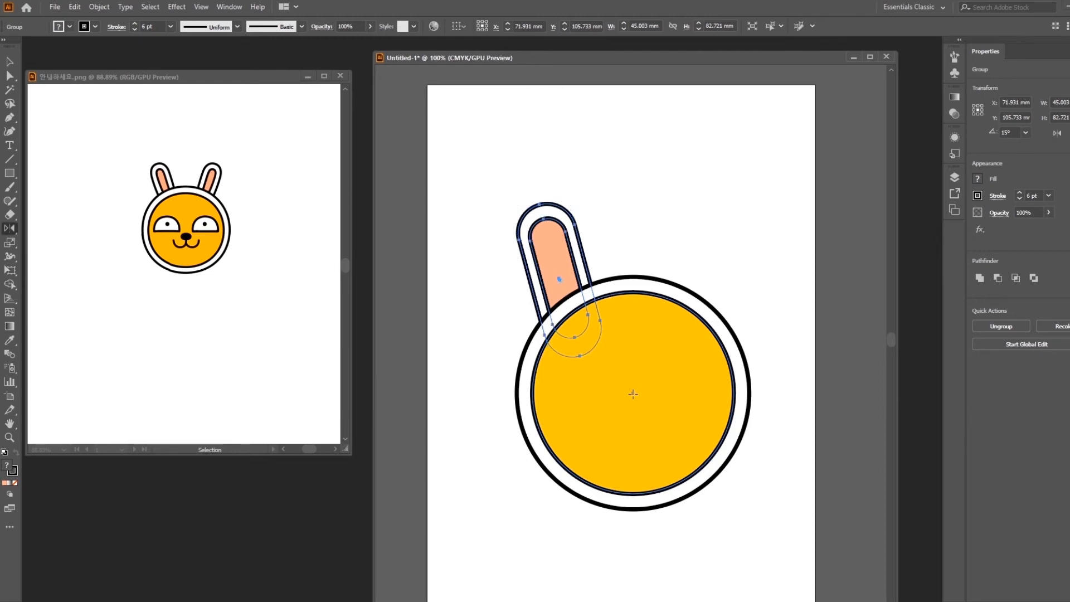
left_click(634, 394, "alt")
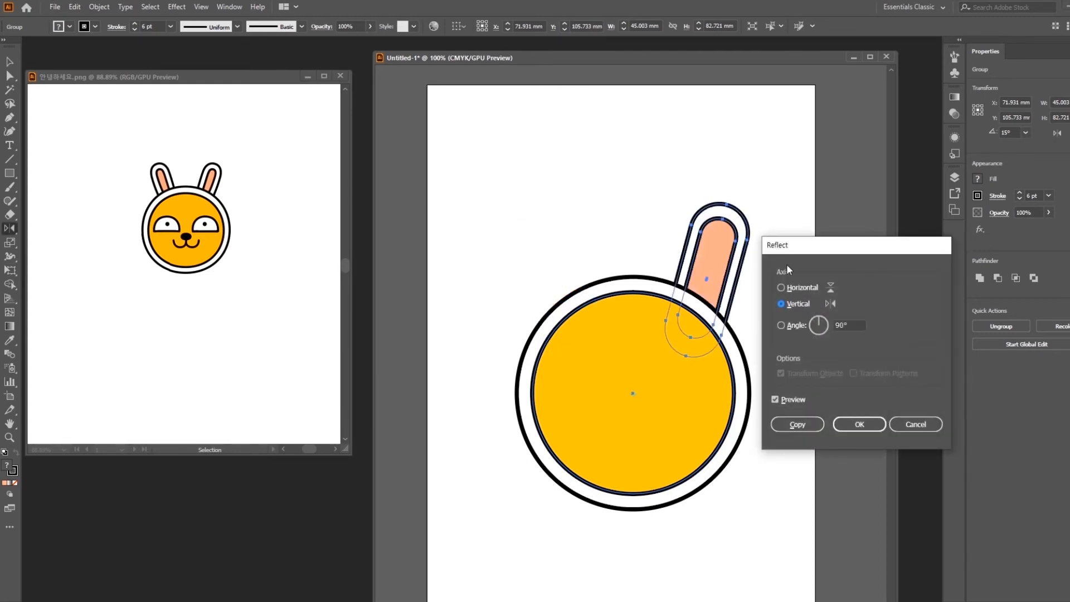
left_click(797, 423)
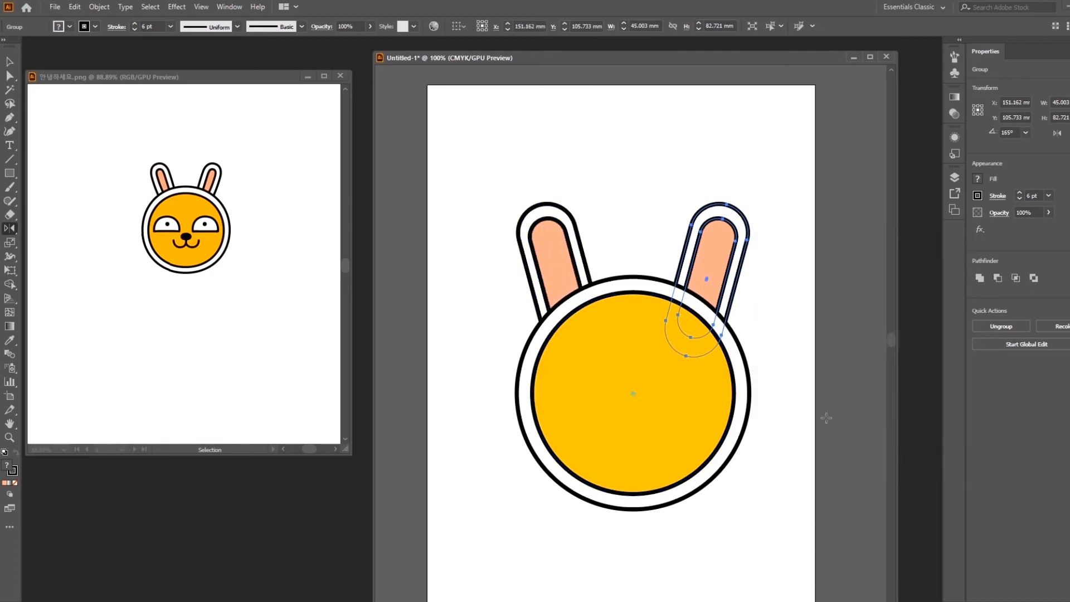
left_click(10, 63)
left_click(671, 136)
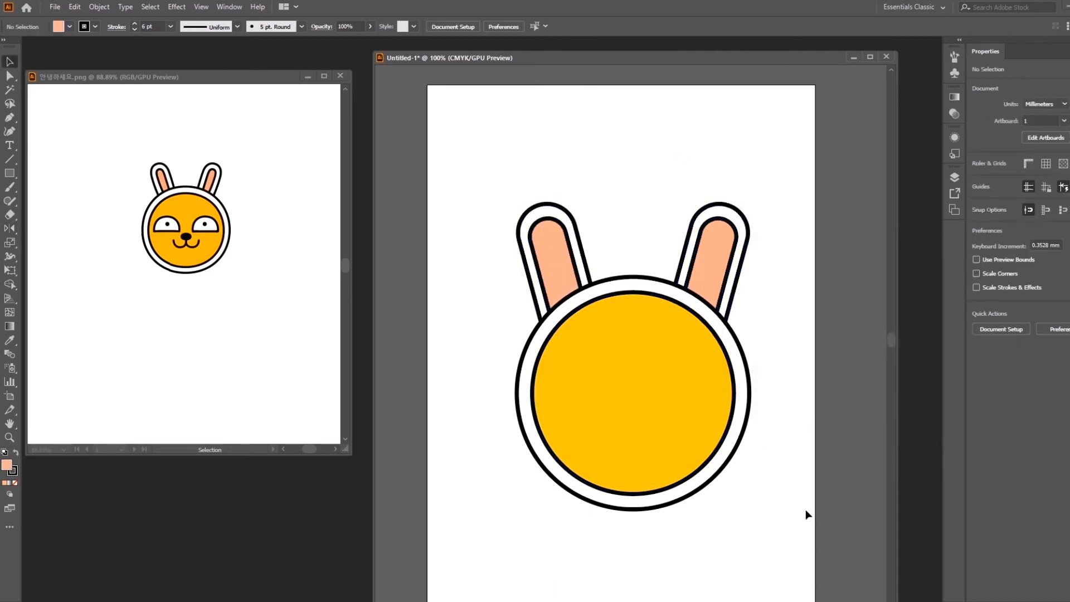
- Group the head circles with both ears and move the group up over the artboard's upper edge
left_click_drag(786, 552, 466, 137)
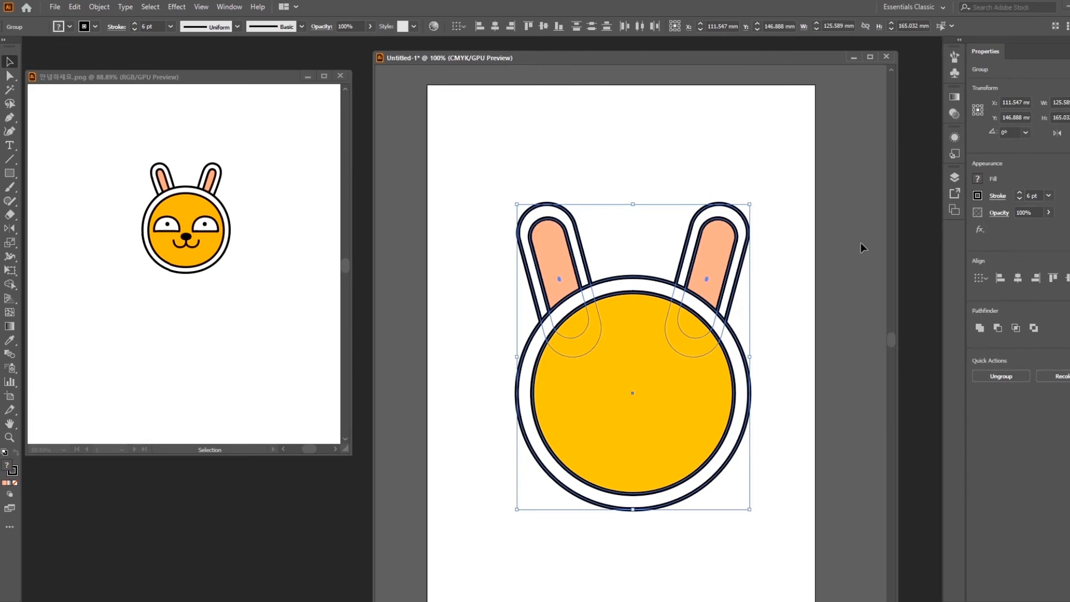
left_click(821, 260)
left_click_drag(673, 403, 679, 356)
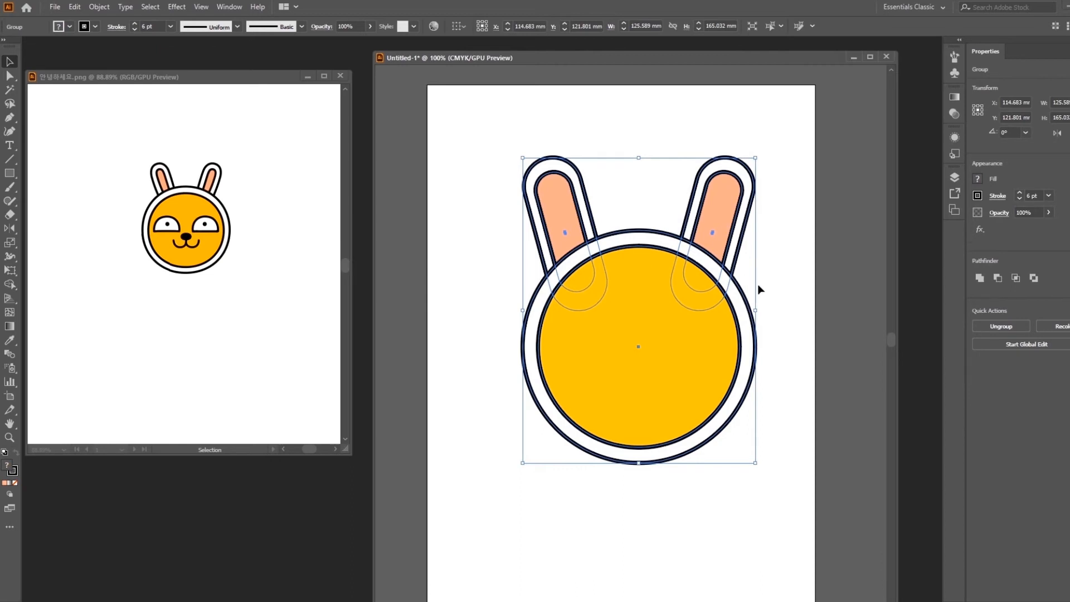
left_click_drag(619, 383, 653, 290)
left_click_drag(708, 516, 671, 377)
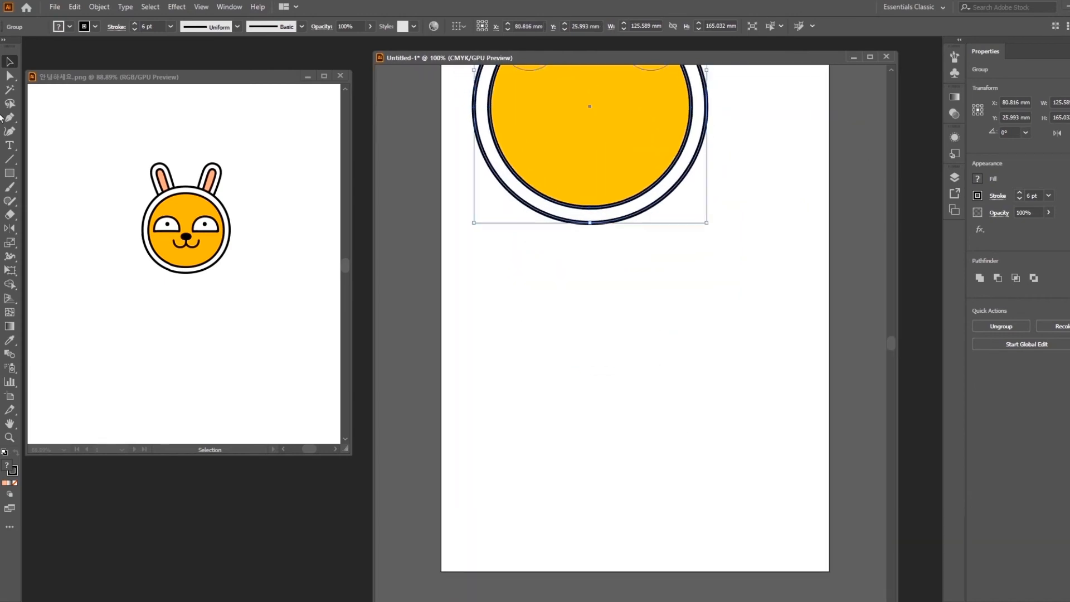
- Draw a practice rectangle about 83 × 150 mm below the head and round its corners to the maximum
left_click(12, 175)
left_click_drag(774, 436, 757, 318)
left_click_drag(502, 149, 652, 422)
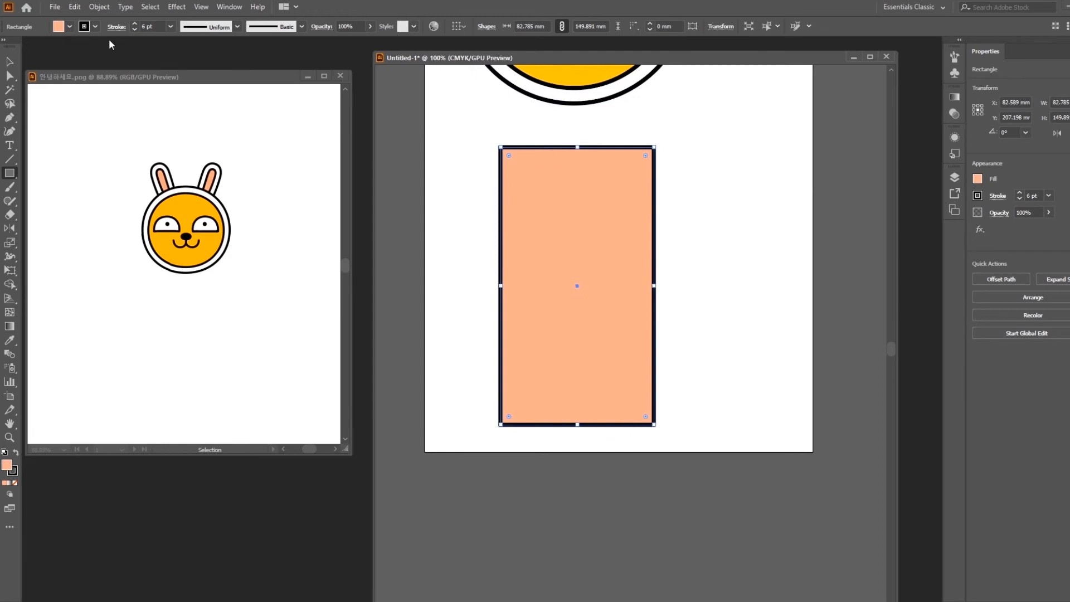
left_click(10, 62)
left_click_drag(645, 157, 604, 262)
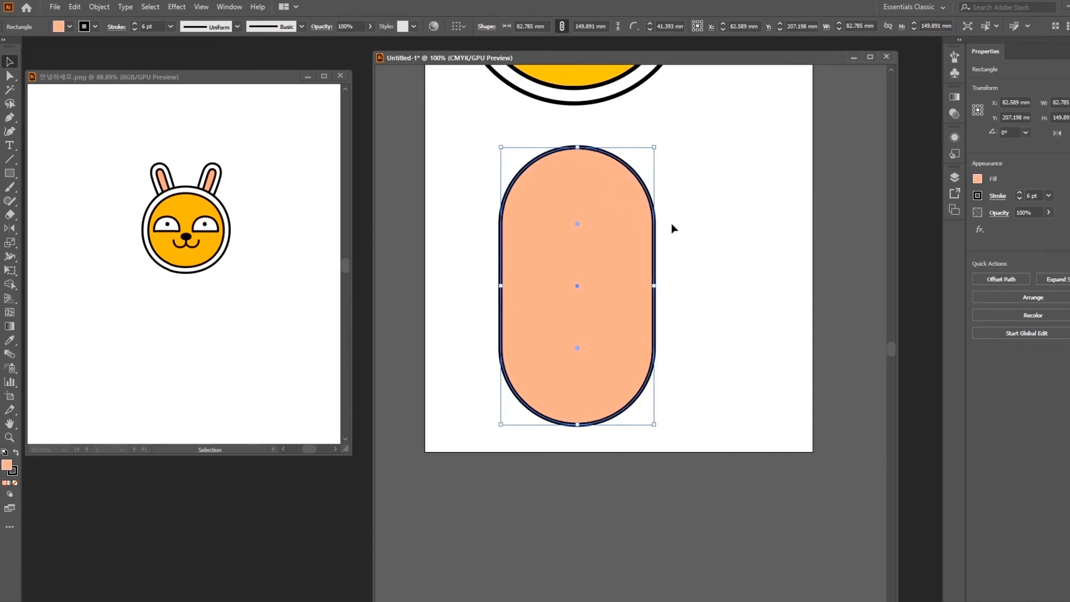
- Try narrowing the rounded practice rectangle to about 48 mm and squaring its corners, and delete it
left_click(654, 287)
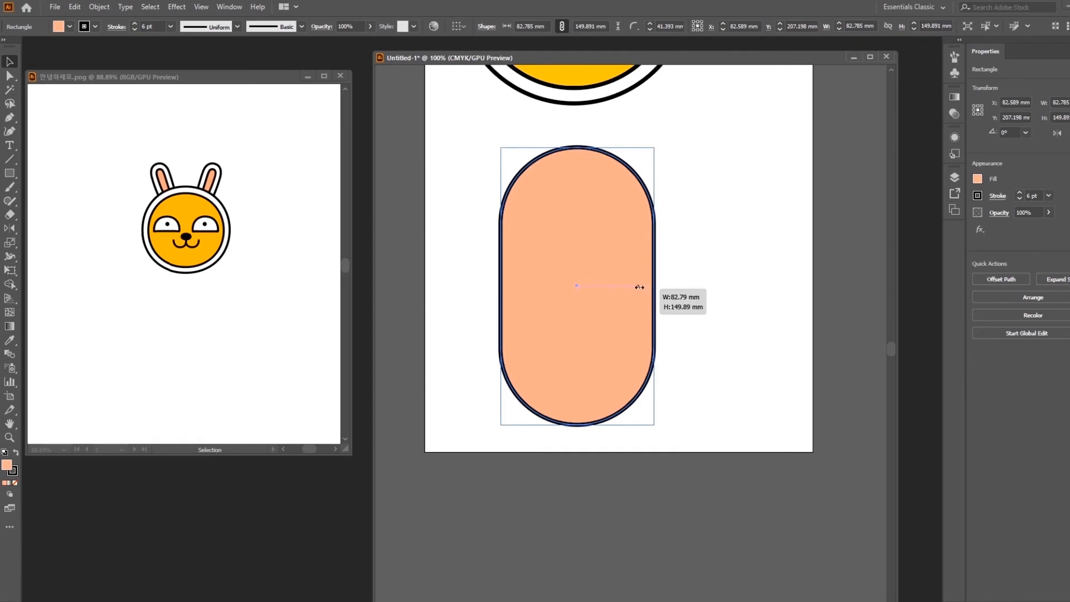
left_click(656, 287)
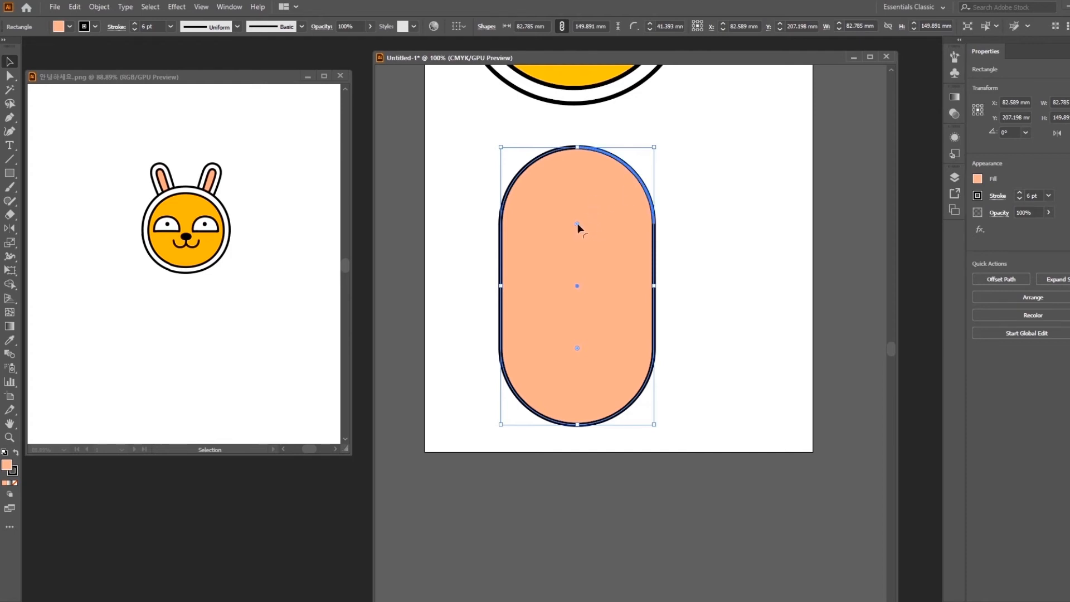
left_click_drag(577, 223, 618, 190)
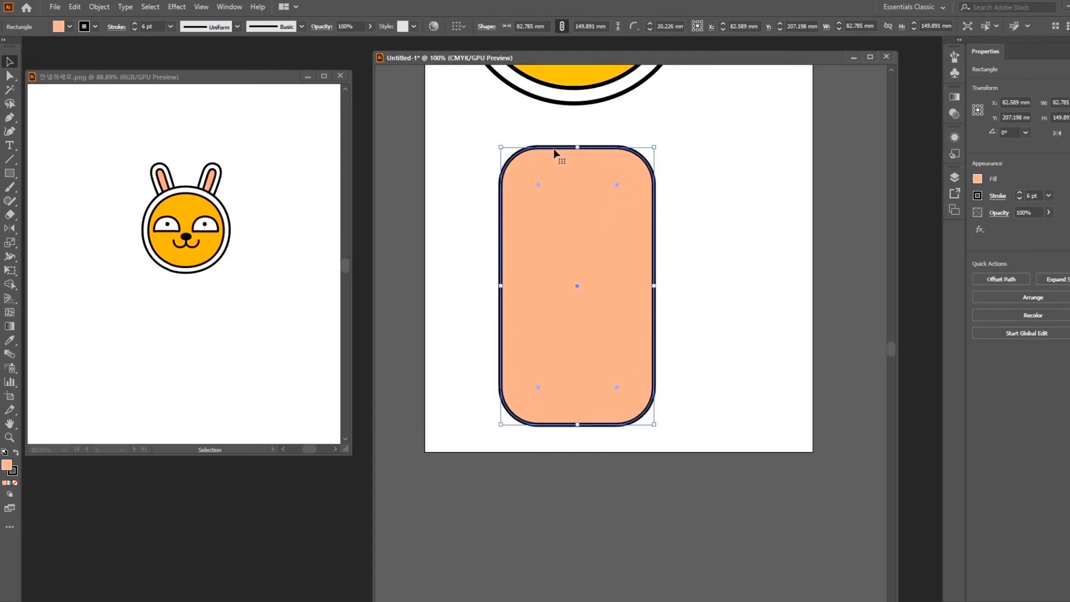
left_click_drag(656, 286, 589, 286)
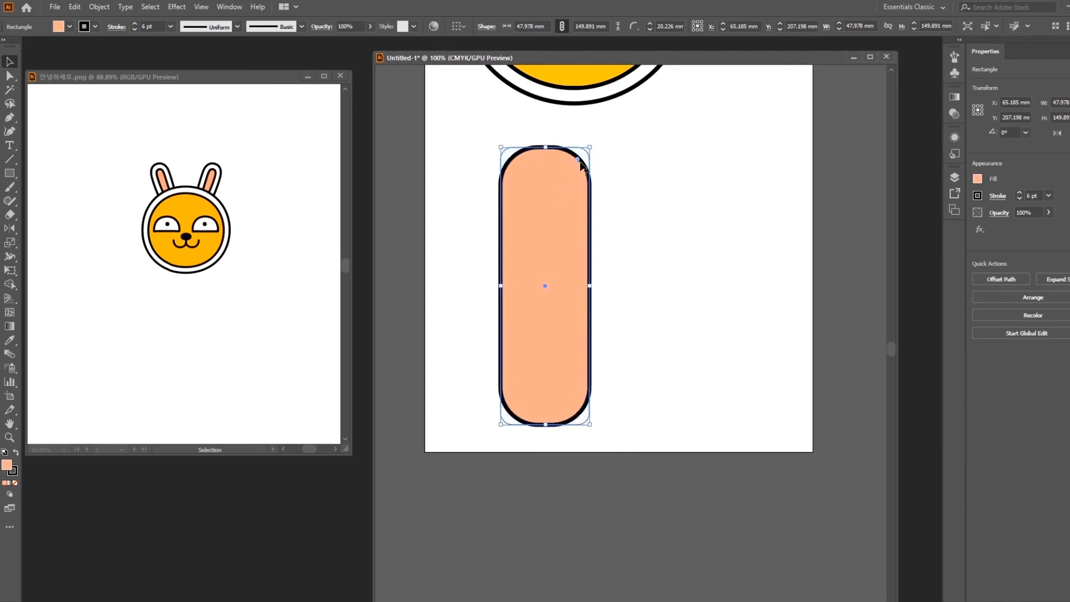
left_click_drag(596, 146, 596, 146)
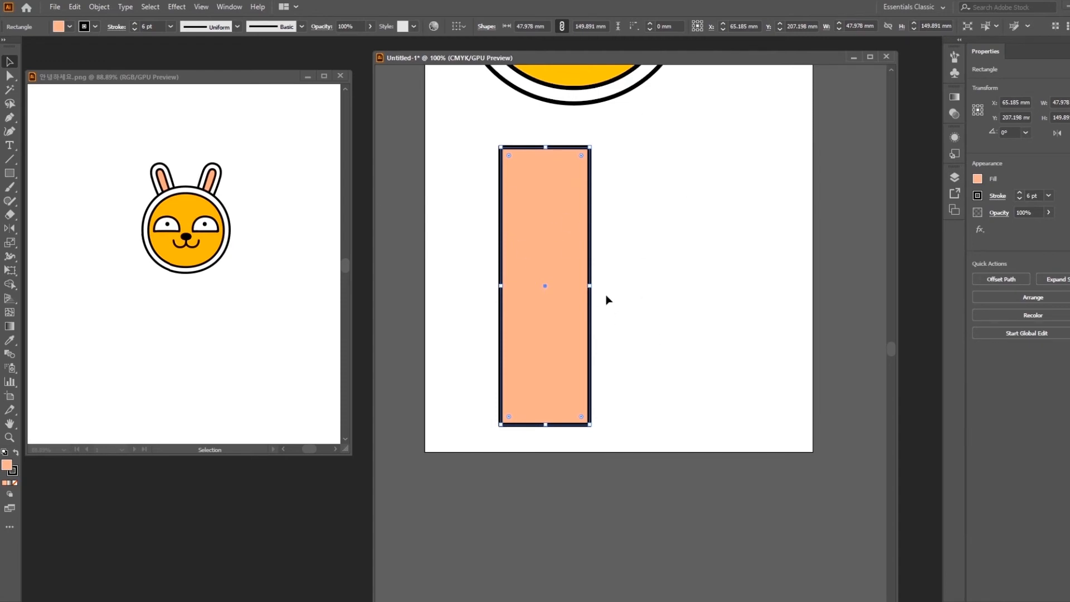
key("Delete")
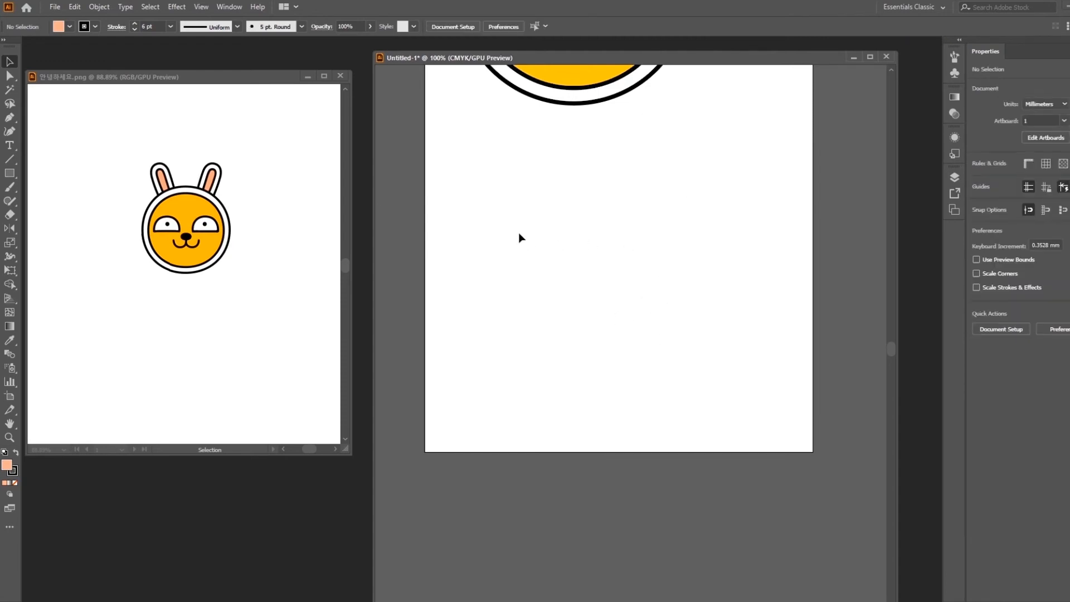
- Draw a practice rounded rectangle about 27 × 68 mm and an overlapping sharp-cornered rectangle about 65 × 71 mm
left_click(6, 175)
left_click_drag(614, 270, 639, 293)
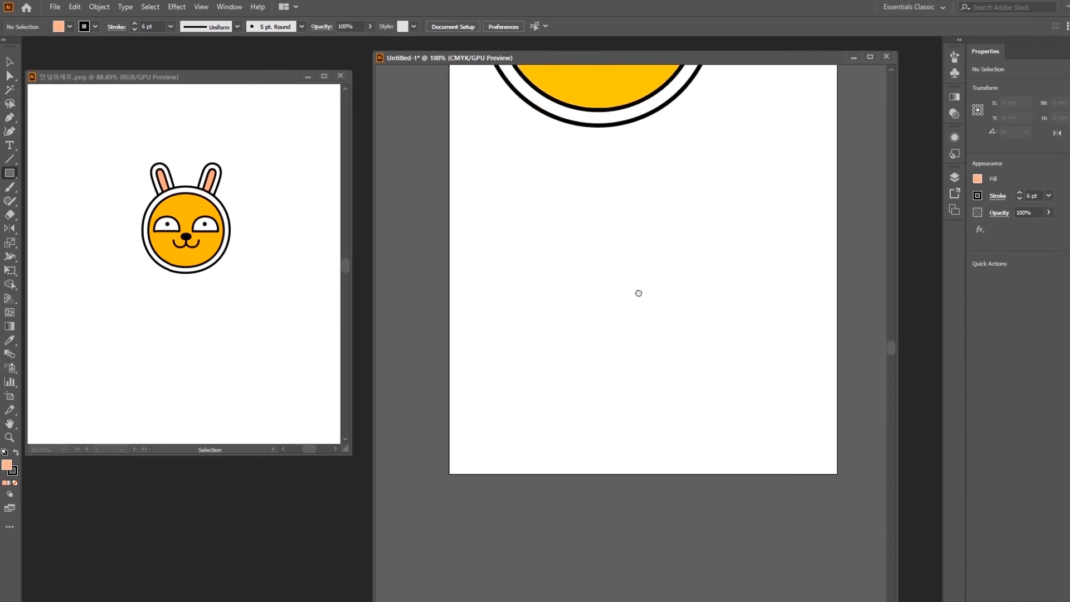
mouse_move(489, 177)
left_mouse_down()
mouse_move(497, 232)
mouse_move(540, 304)
left_mouse_up()
left_click_drag(530, 183, 520, 202)
mouse_move(631, 389)
left_mouse_down()
mouse_move(566, 337)
mouse_move(499, 257)
mouse_move(508, 256)
left_mouse_up()
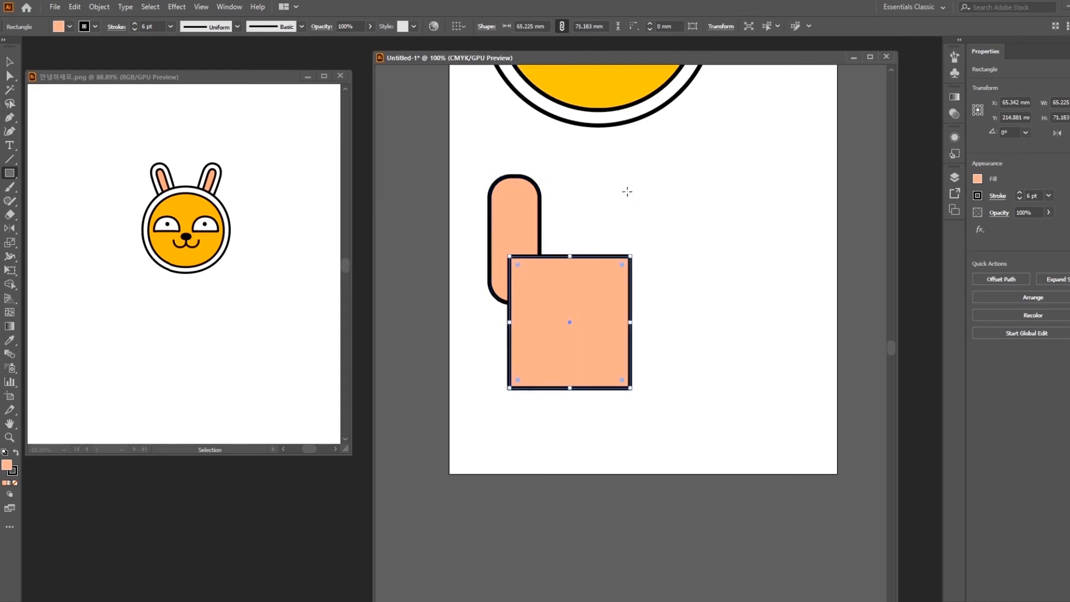
key("v")
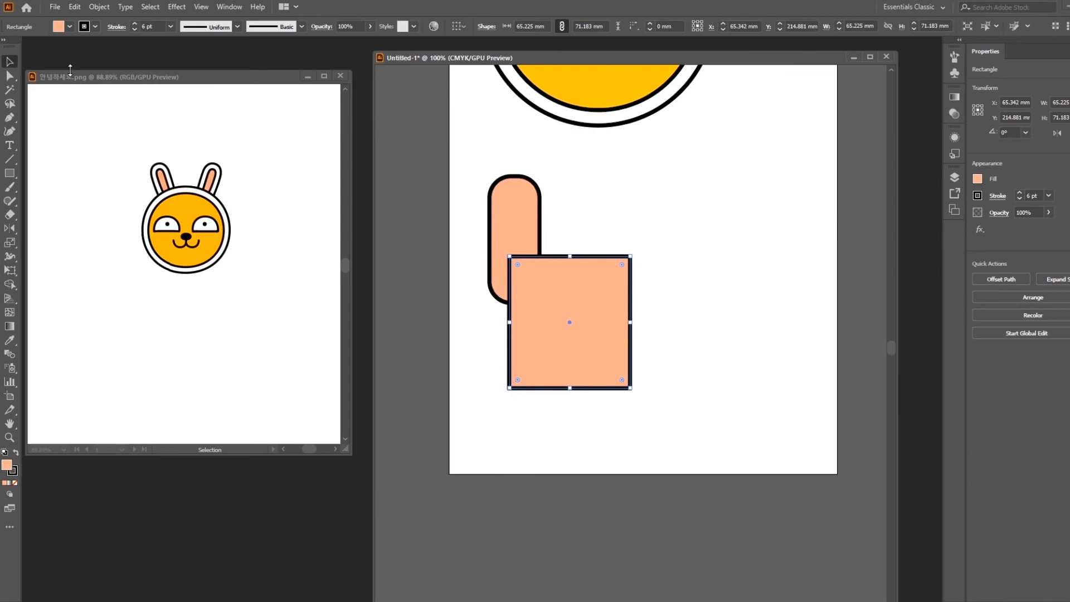
left_click(791, 289)
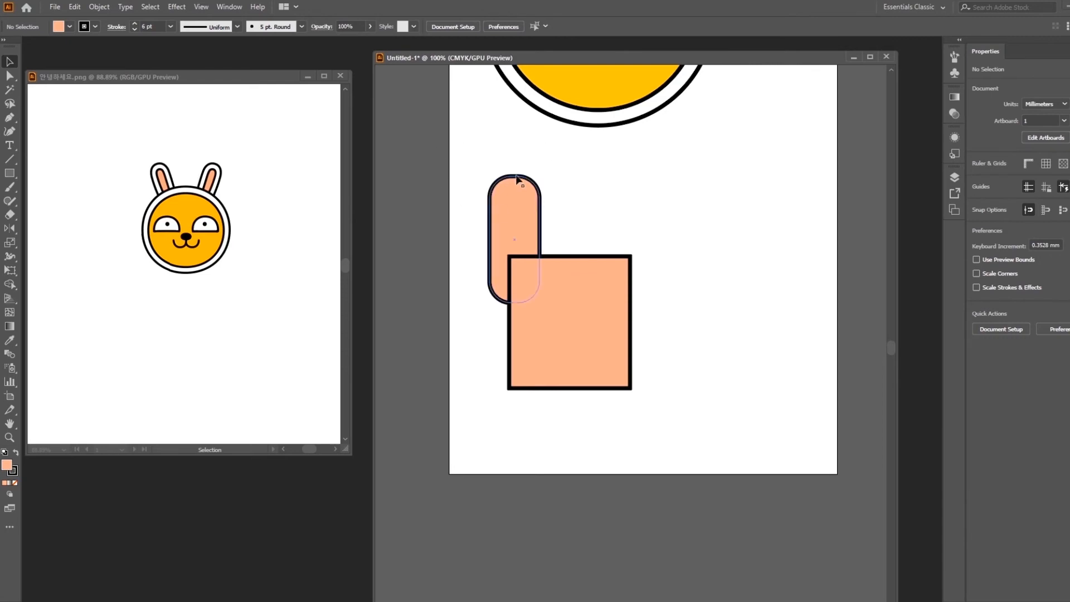
- Reflect a copy of the rounded practice rectangle across the vertical axis through the larger rectangle's center
left_click_drag(477, 151, 568, 209)
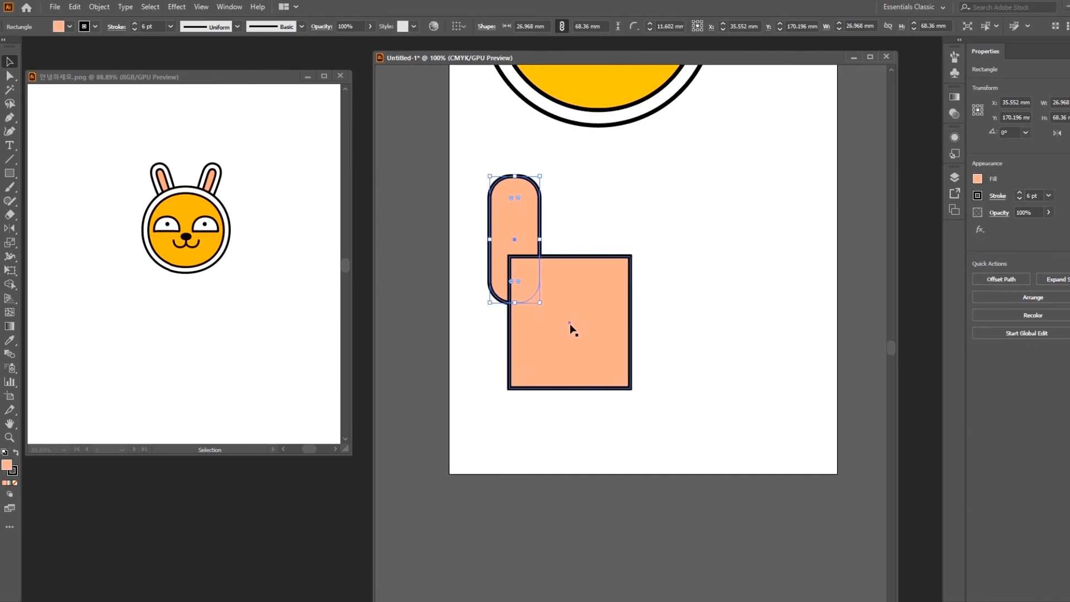
key("o")
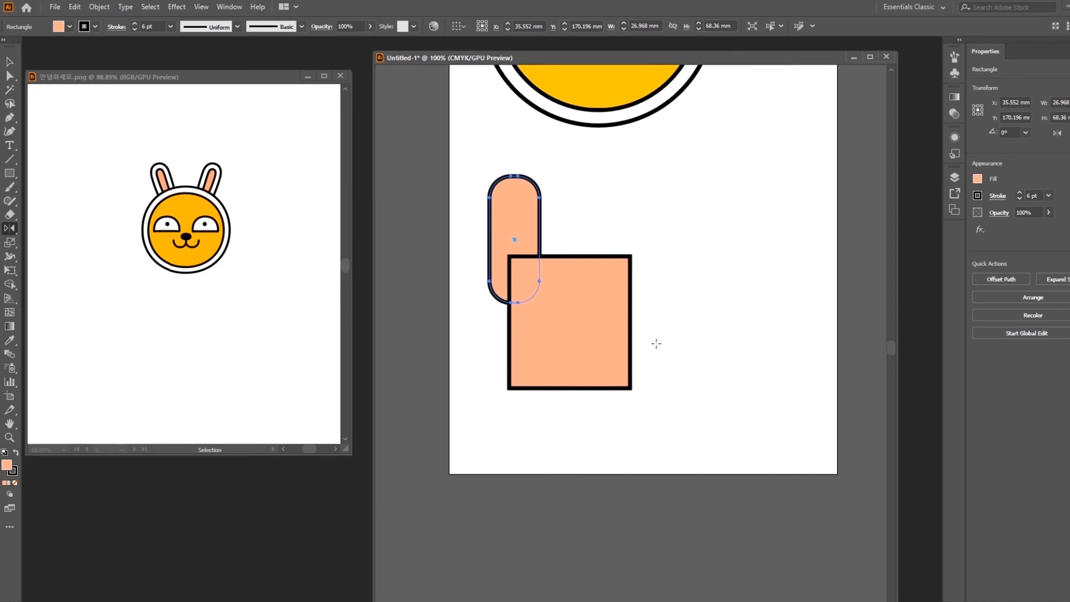
left_click(568, 321, "alt")
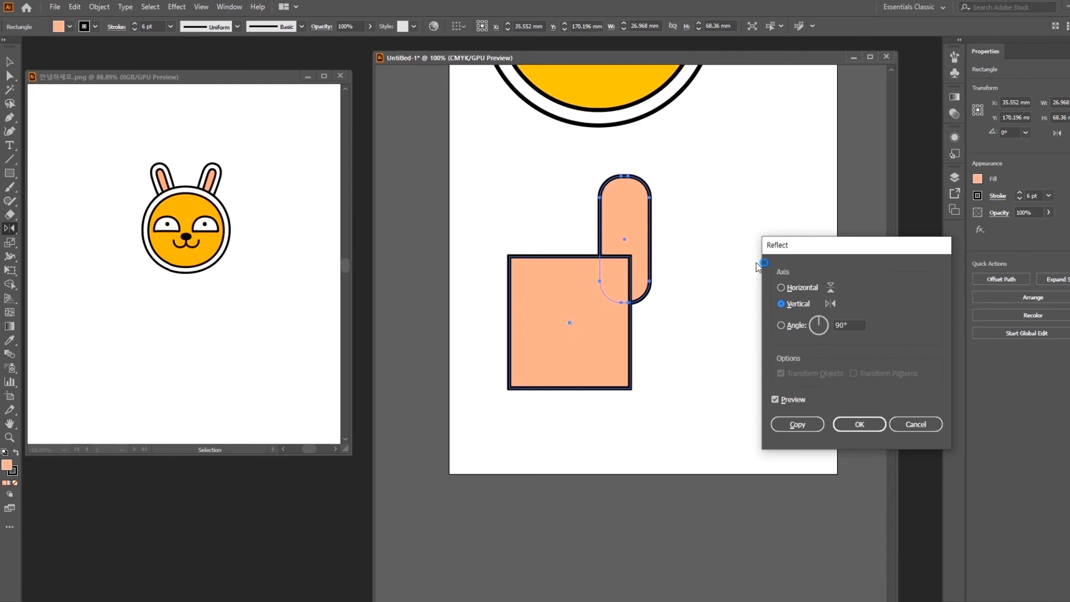
left_click(797, 424)
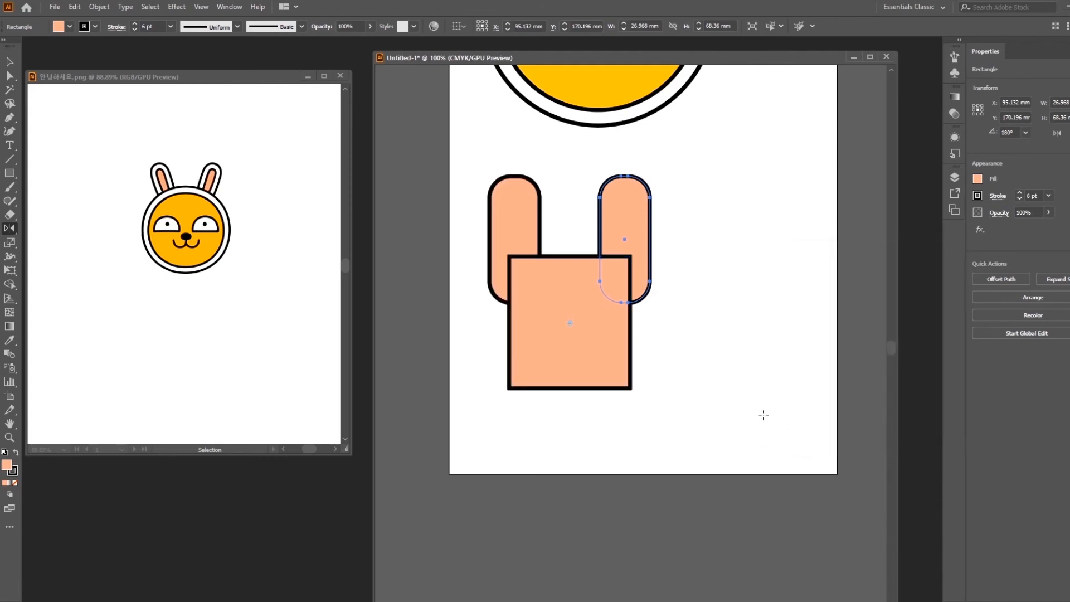
key("v")
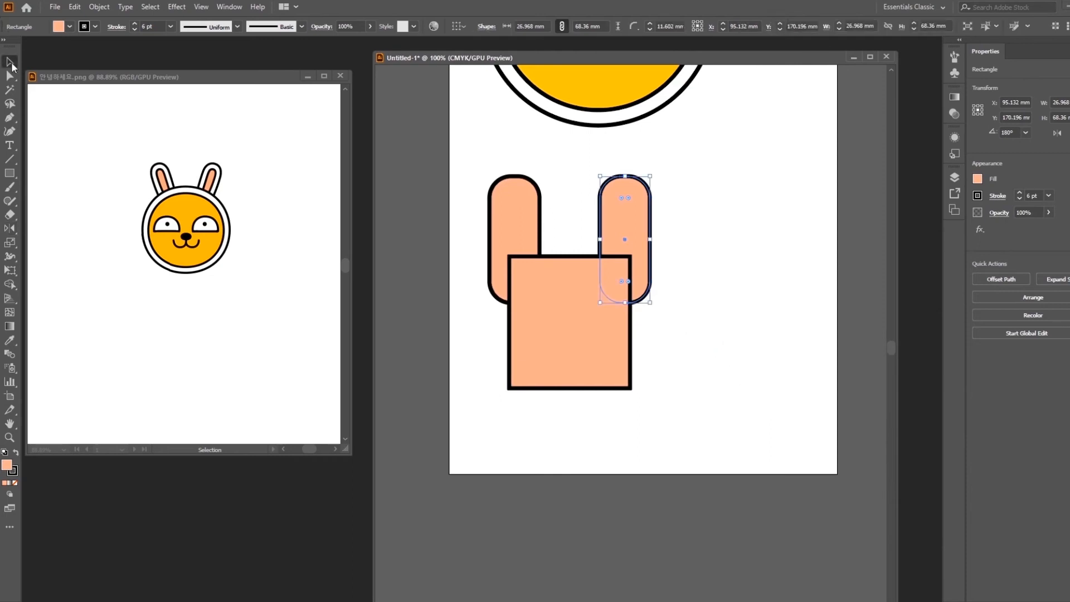
left_click(717, 253)
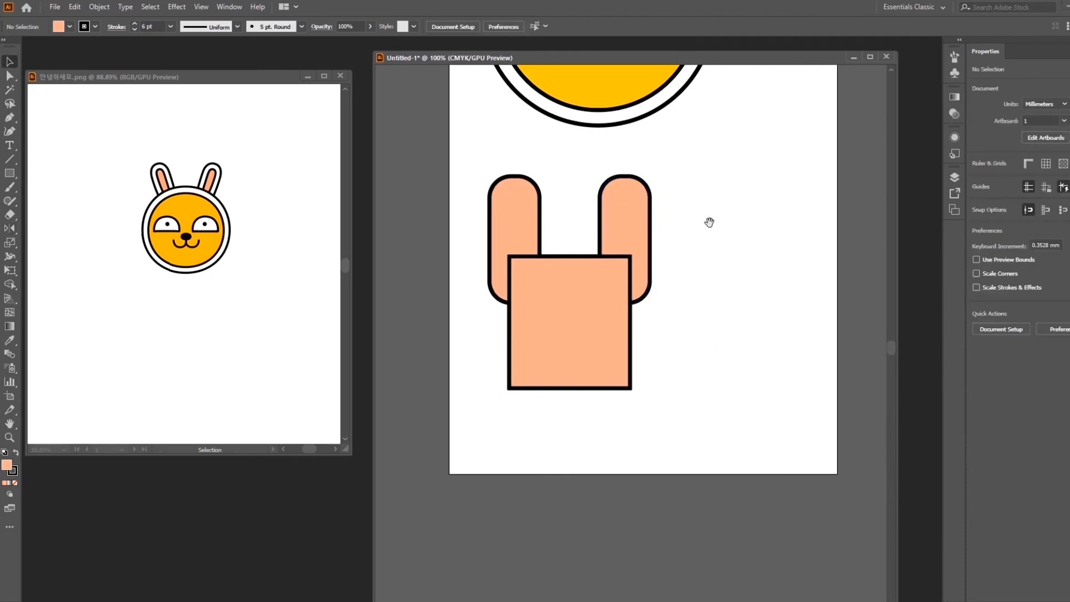
- Delete the practice rectangle and both of its rounded ear shapes
left_click_drag(710, 222, 747, 325)
left_click_drag(497, 274, 763, 503)
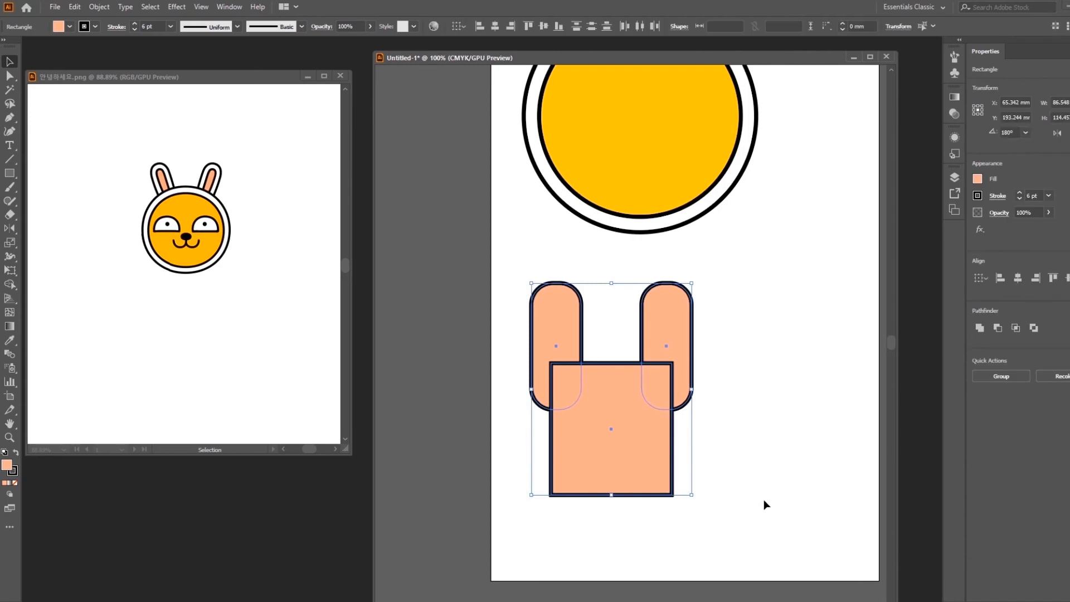
key("Delete")
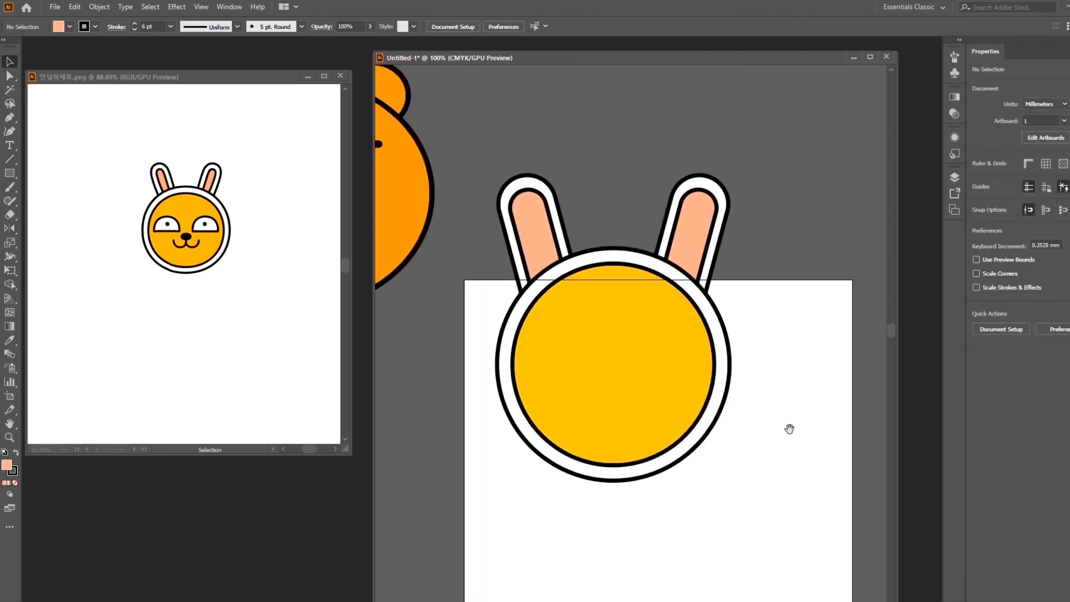
- Group the rabbit head and ears and move them back down onto the artboard
left_click_drag(468, 140, 768, 504)
key("ctrl+g")
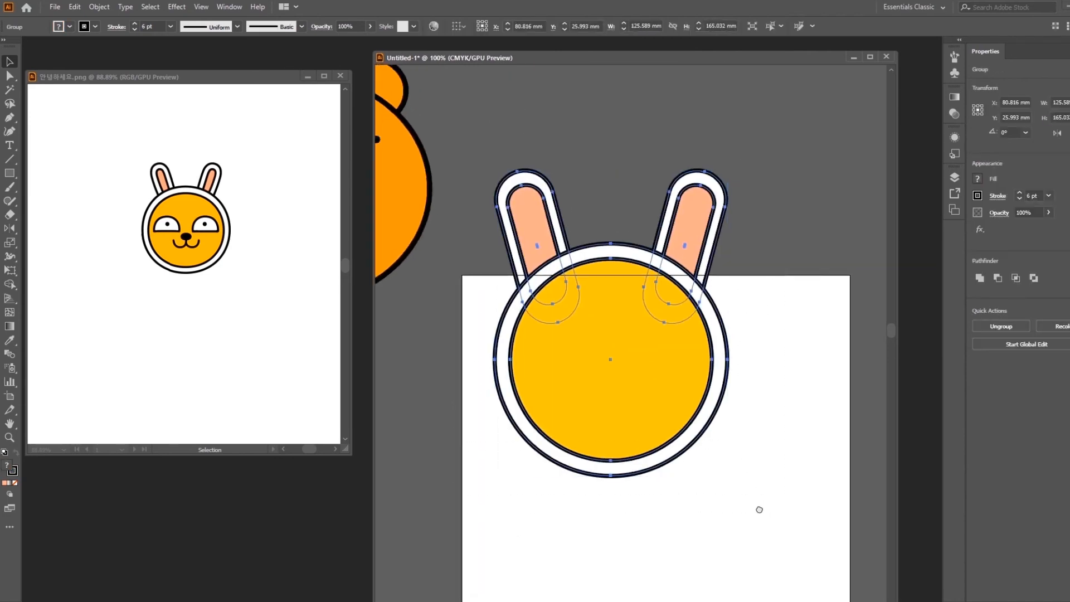
left_click_drag(685, 455, 625, 285)
left_click_drag(542, 205, 649, 336)
left_click_drag(756, 324, 764, 353)
left_click(776, 356)
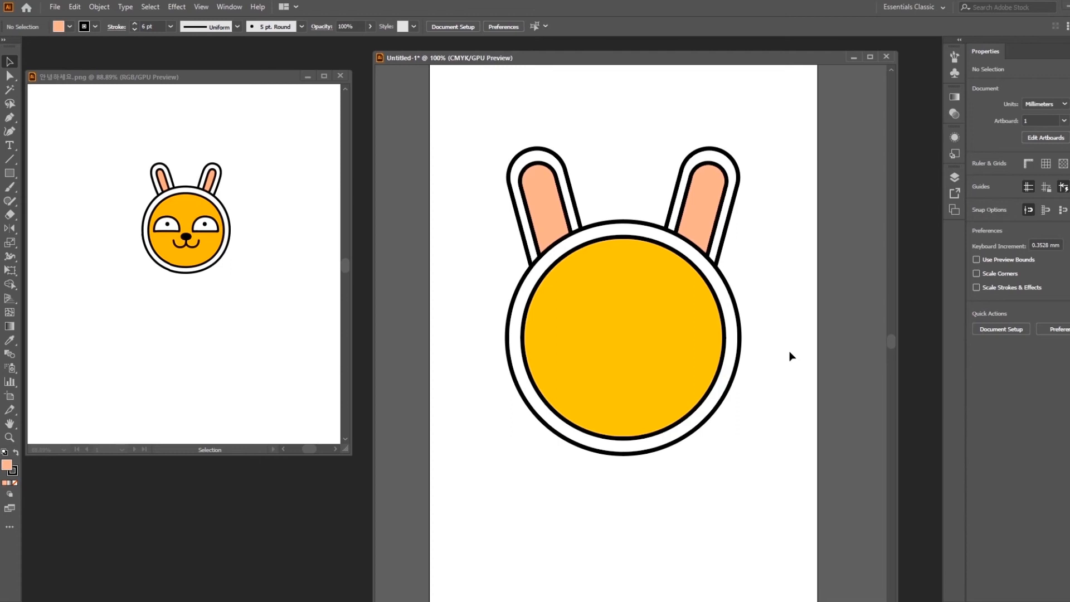
- Draw a rectangle about 43 × 133 mm below the head and fill it white
left_click_drag(648, 338, 652, 121)
left_click(10, 174)
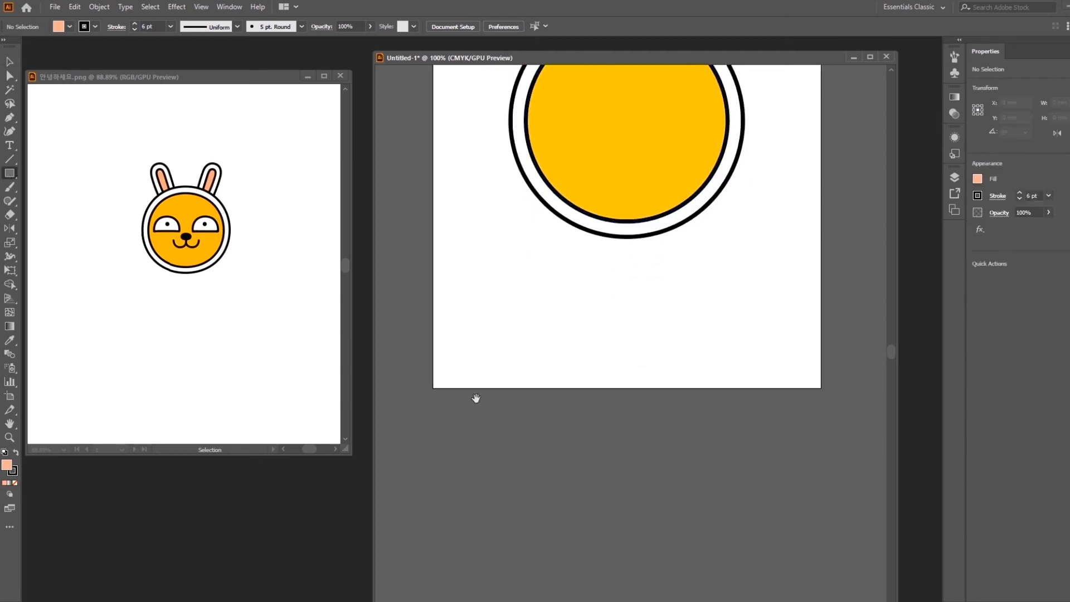
left_click_drag(495, 363, 502, 327)
left_click_drag(512, 277, 592, 522)
left_click(70, 26)
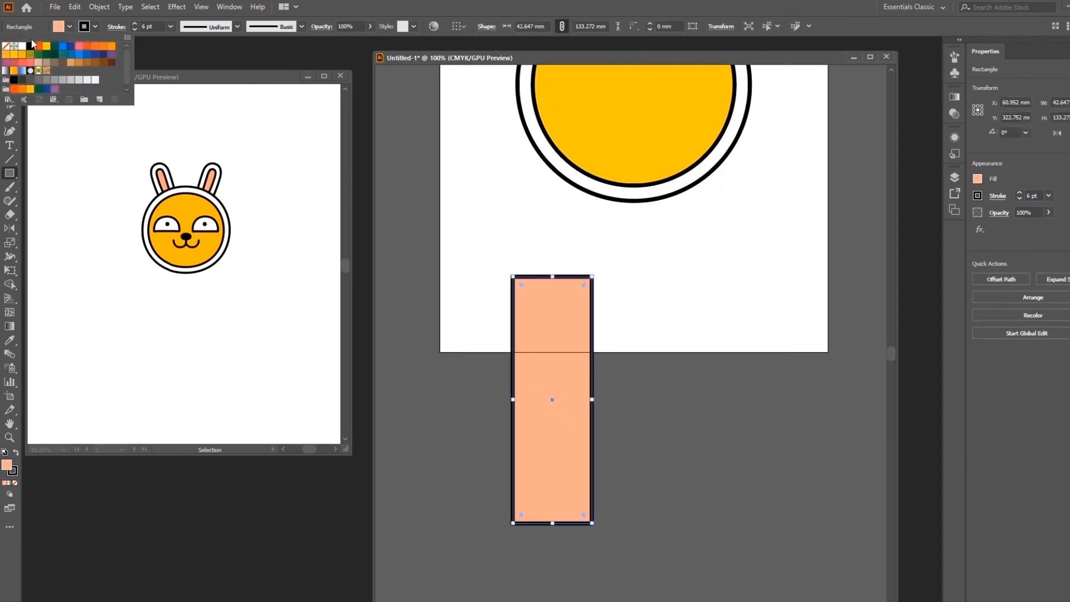
left_click(22, 46)
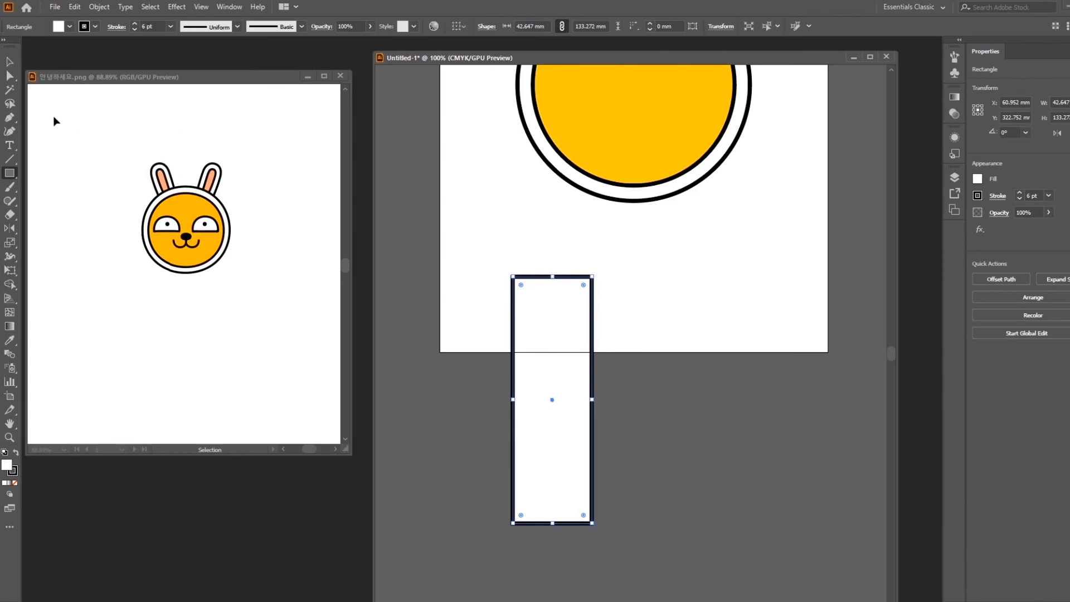
key("v")
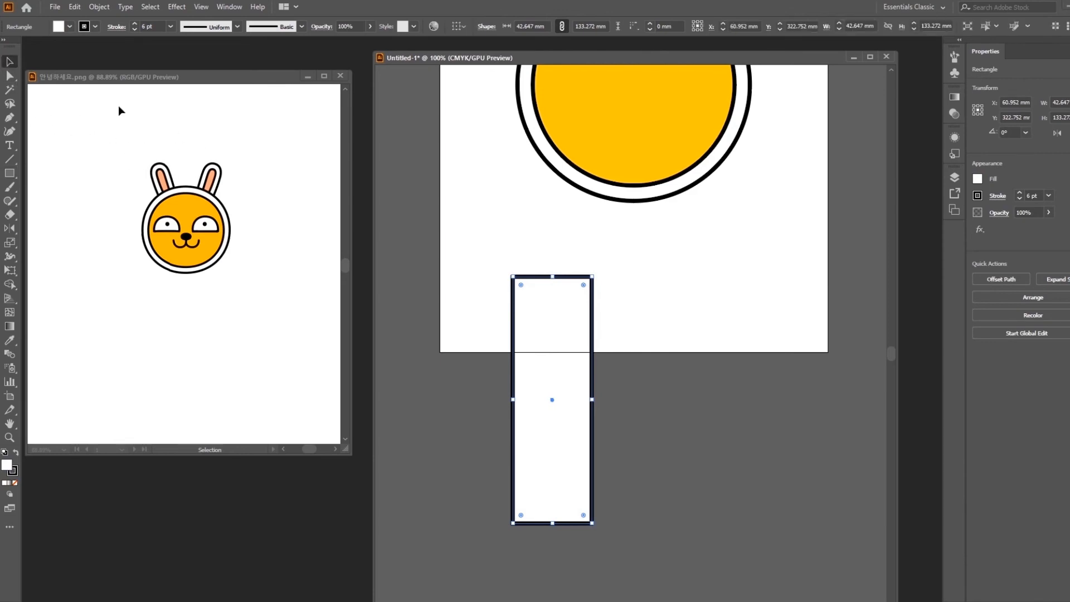
- Fully round the white rectangle's corners into a capsule and place a duplicate of it alongside
left_click_drag(584, 285, 566, 318)
left_click_drag(569, 377, 612, 310)
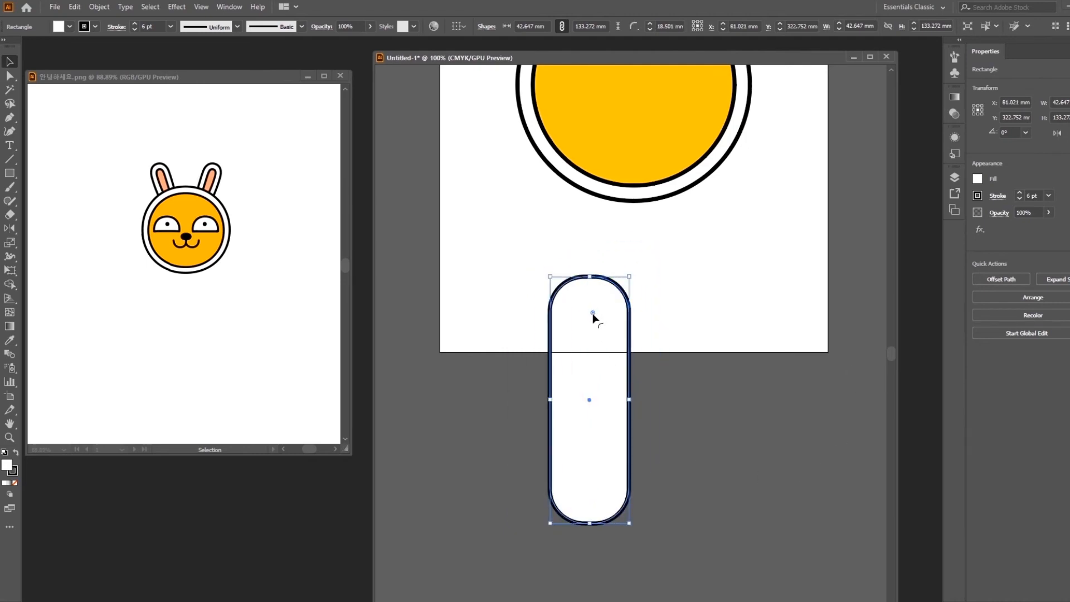
left_click_drag(589, 320, 591, 311)
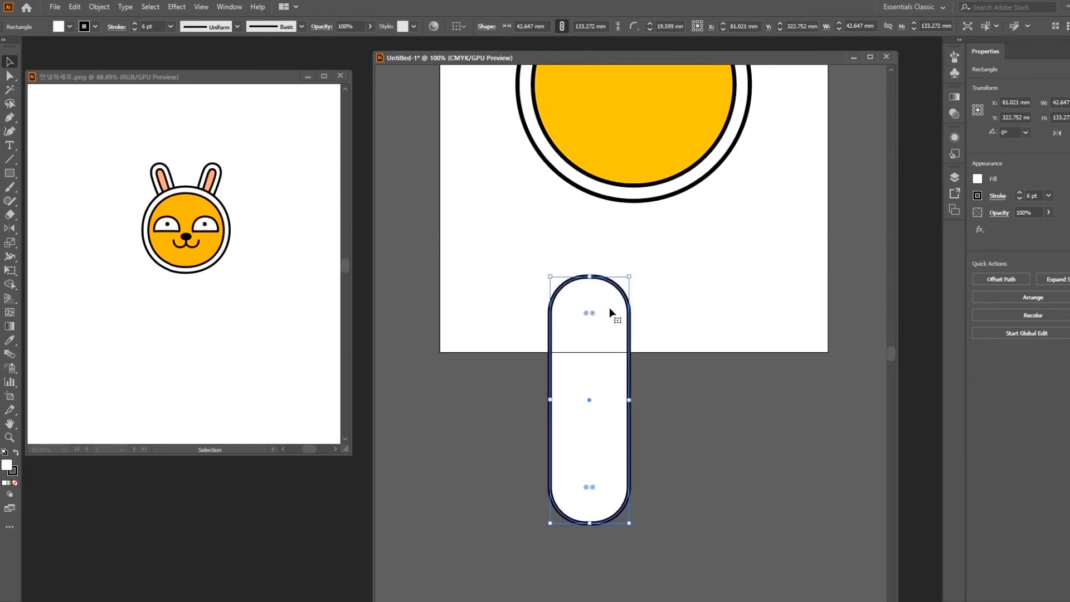
left_click_drag(698, 343, 684, 324)
left_click_drag(593, 319, 726, 319)
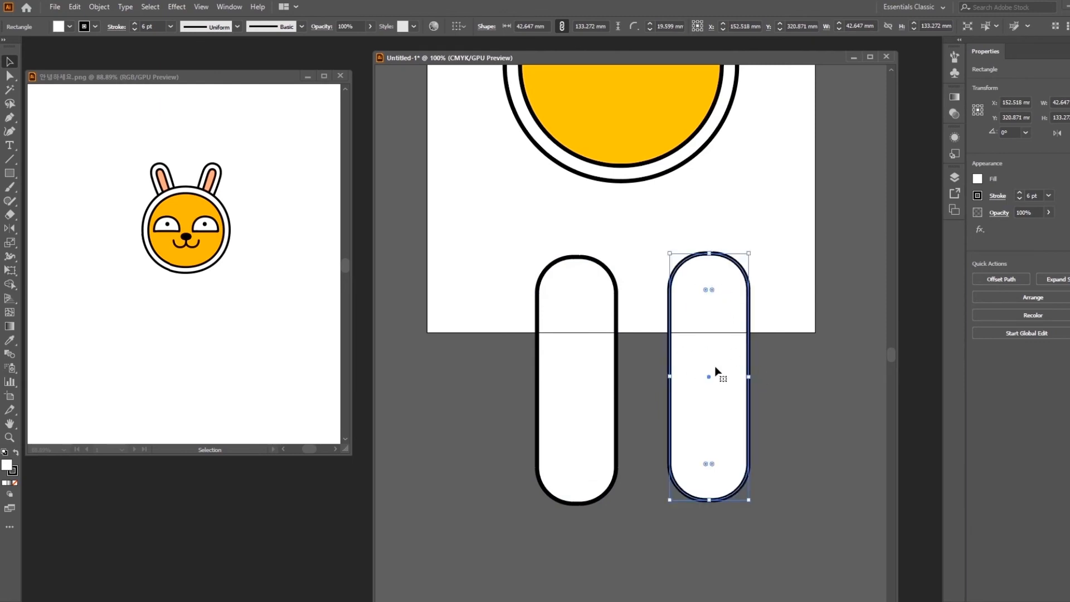
- Fill the duplicated capsule with the pink color FFAEAE
left_click(70, 28)
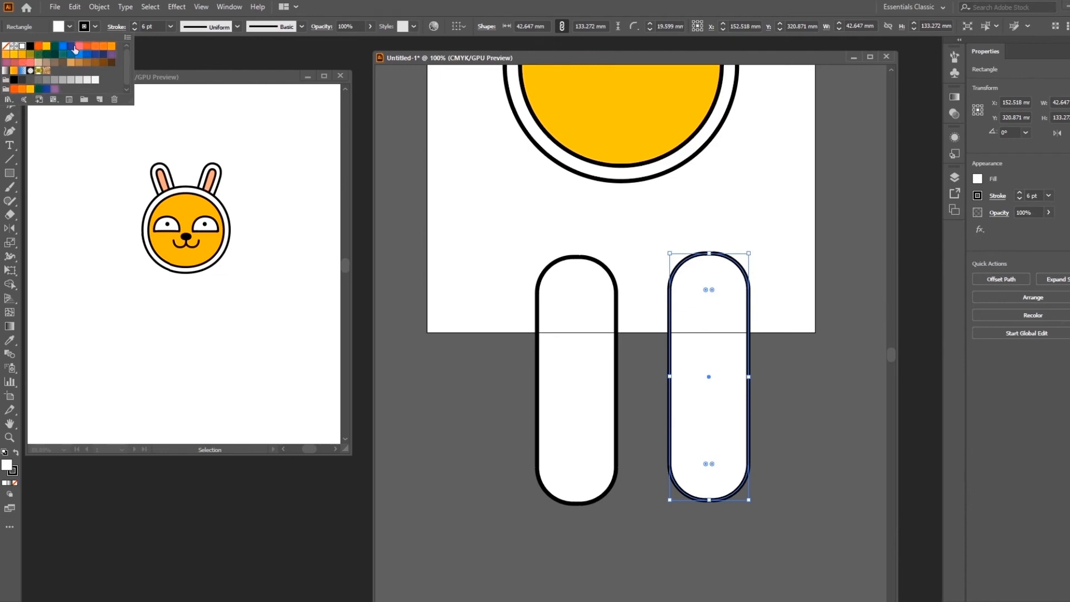
left_click(547, 4)
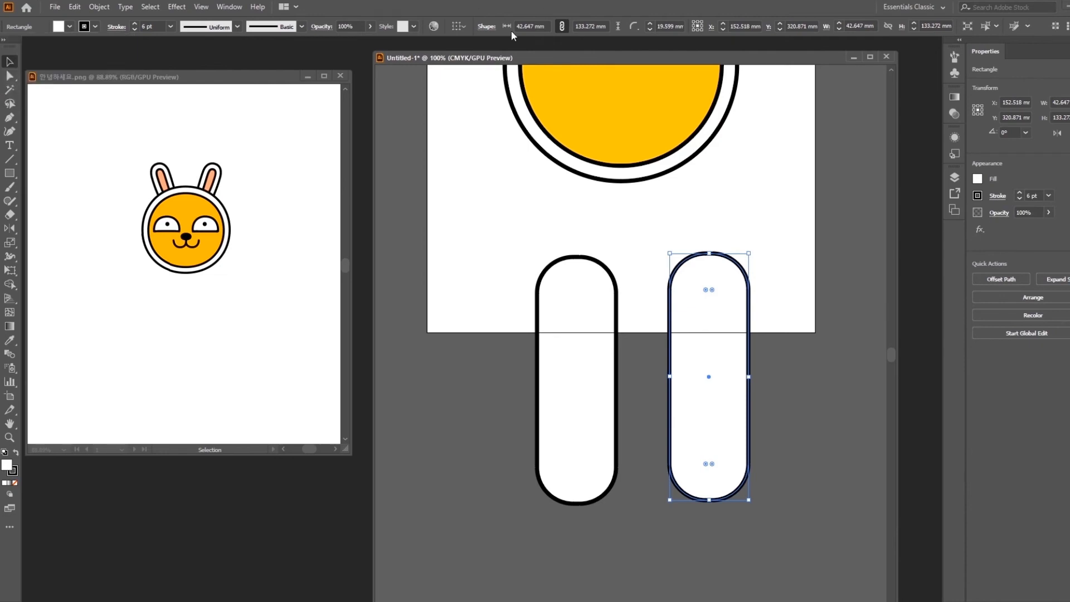
double_click(7, 463)
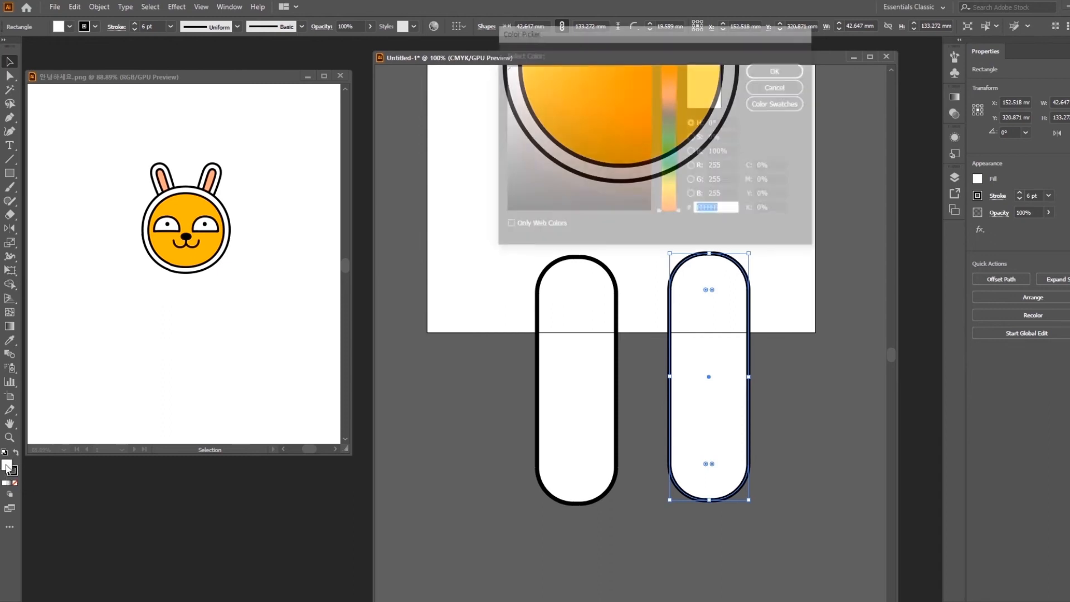
type("ffcaa9")
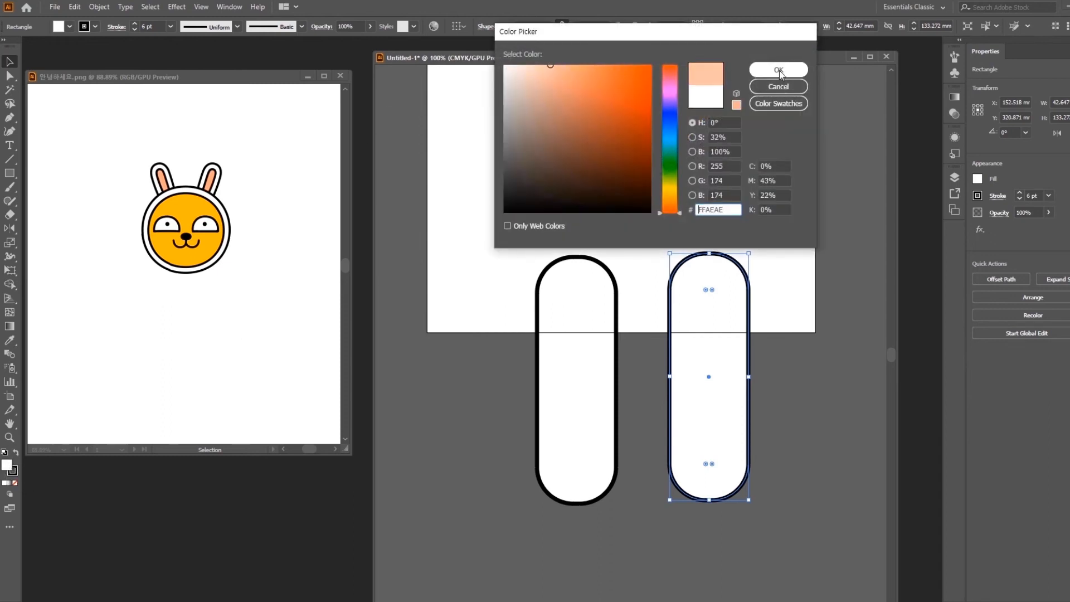
left_click(779, 70)
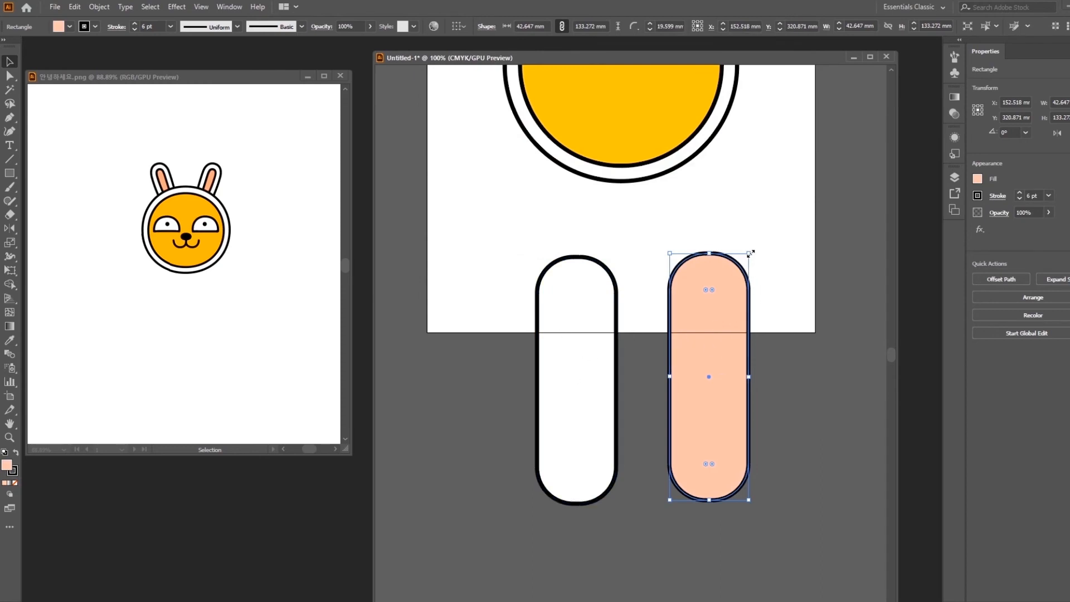
- Shrink the pink capsule to about 21 × 105 mm and place it inside the white one
left_click_drag(751, 254, 748, 220)
left_click_drag(726, 277, 710, 305)
left_click_drag(577, 340, 577, 339)
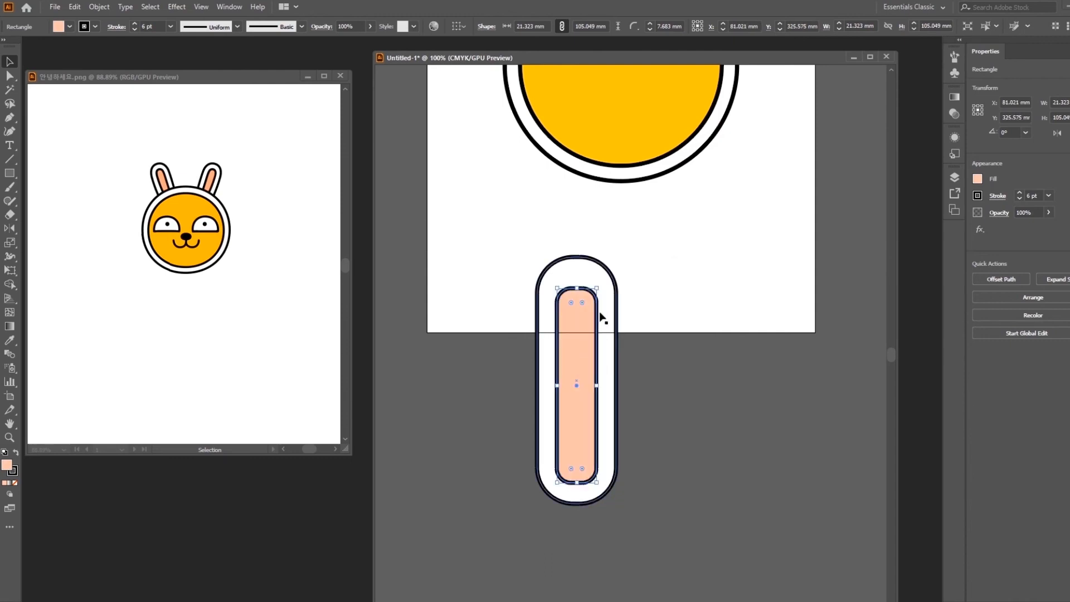
- Enlarge the pink inner shape to about 24 × 108 mm and fully round its corners
left_click_drag(597, 288, 602, 282)
left_click_drag(583, 313, 581, 310)
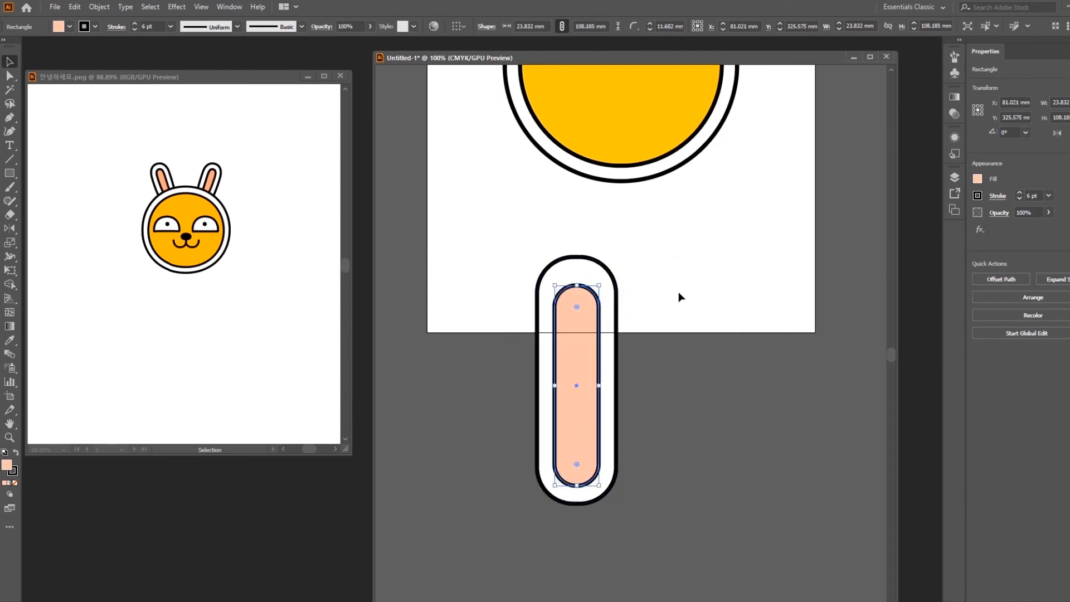
left_click(678, 295)
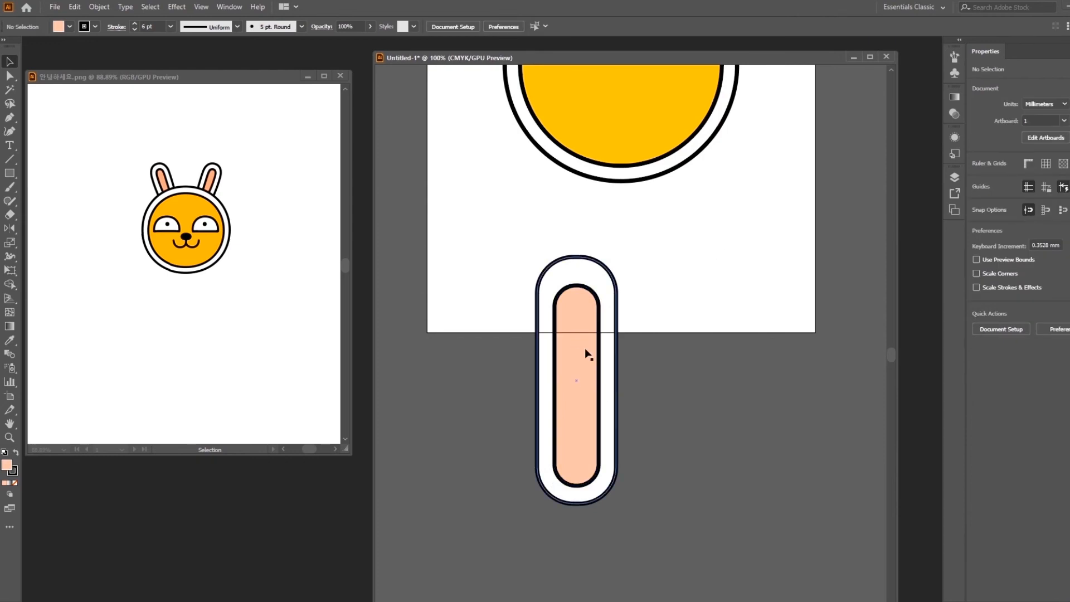
- Align the white and pink capsules by their vertical centers and group them as one ear
left_click_drag(531, 241, 674, 330)
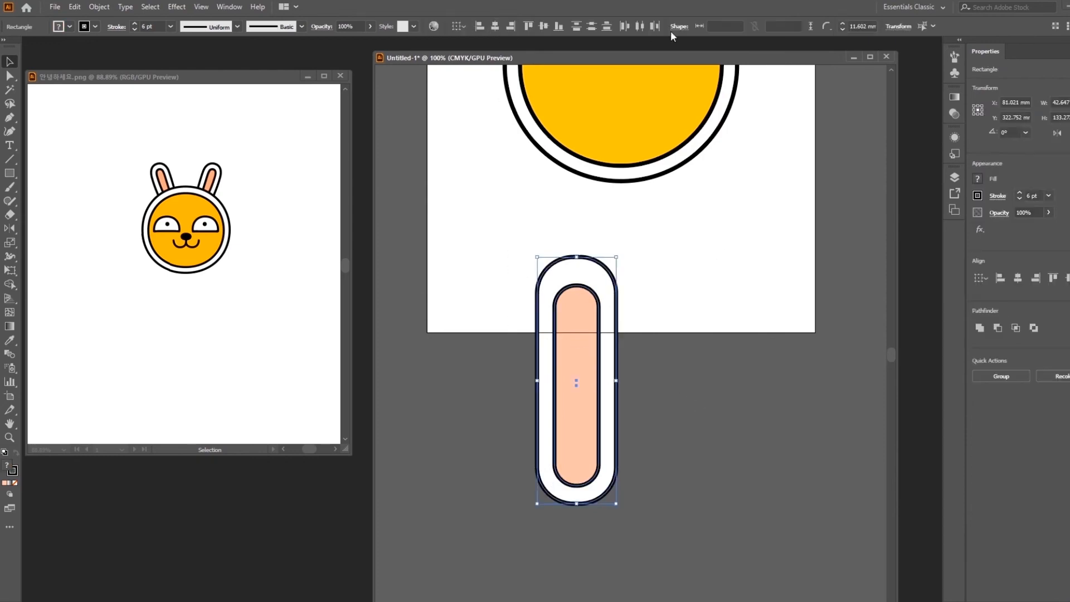
left_click(542, 29)
left_click(741, 366)
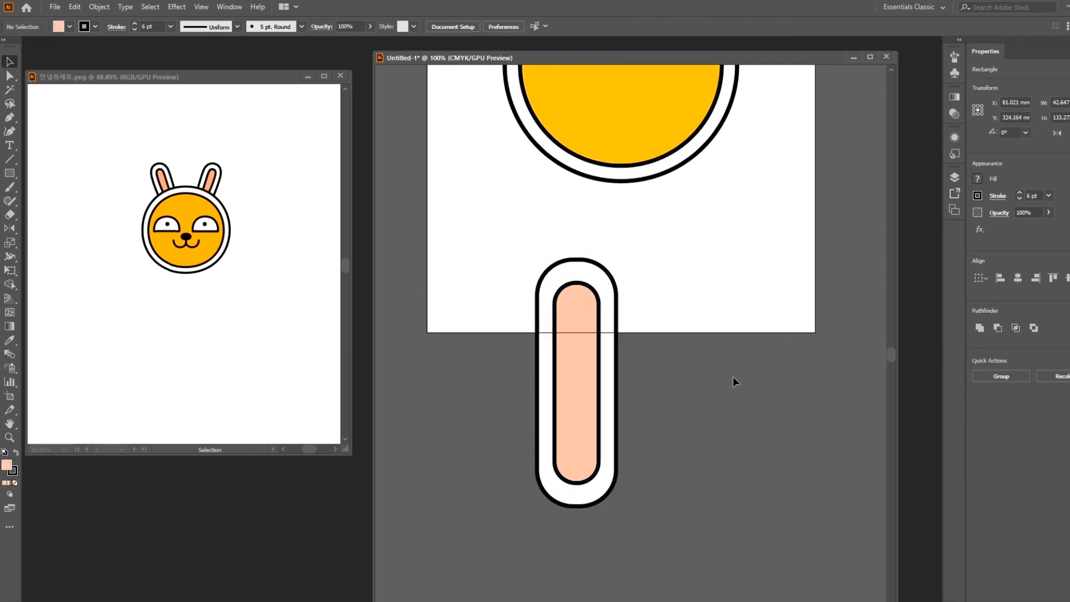
left_click_drag(467, 233, 782, 433)
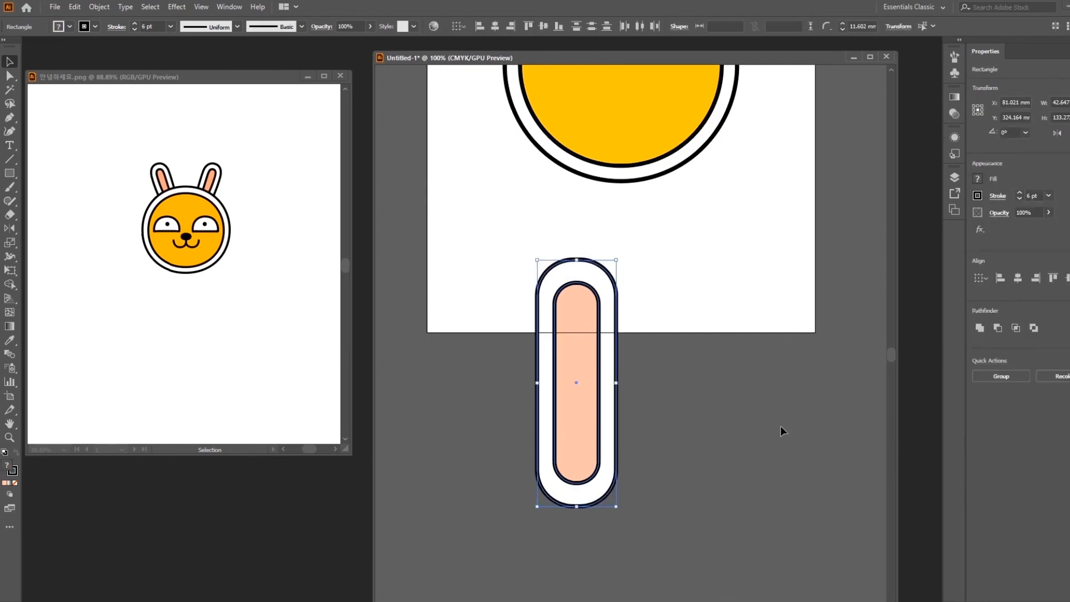
key("ctrl+g")
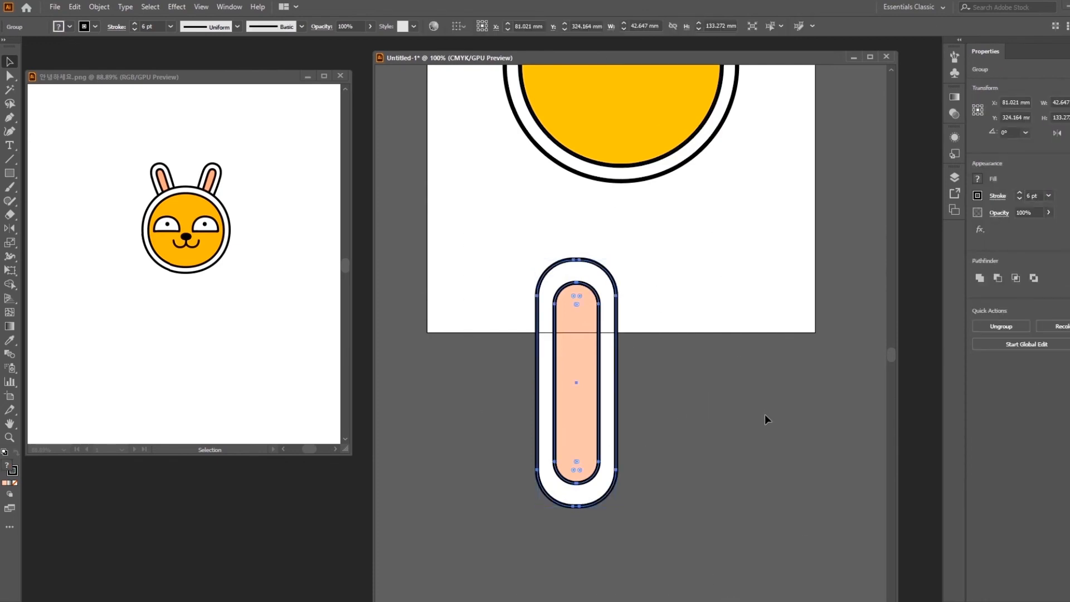
- Move the grouped practice ear to the artboard's lower-left edge and rotate it 30 degrees
scroll(697, 296, "up", 2)
left_click_drag(569, 372, 514, 326)
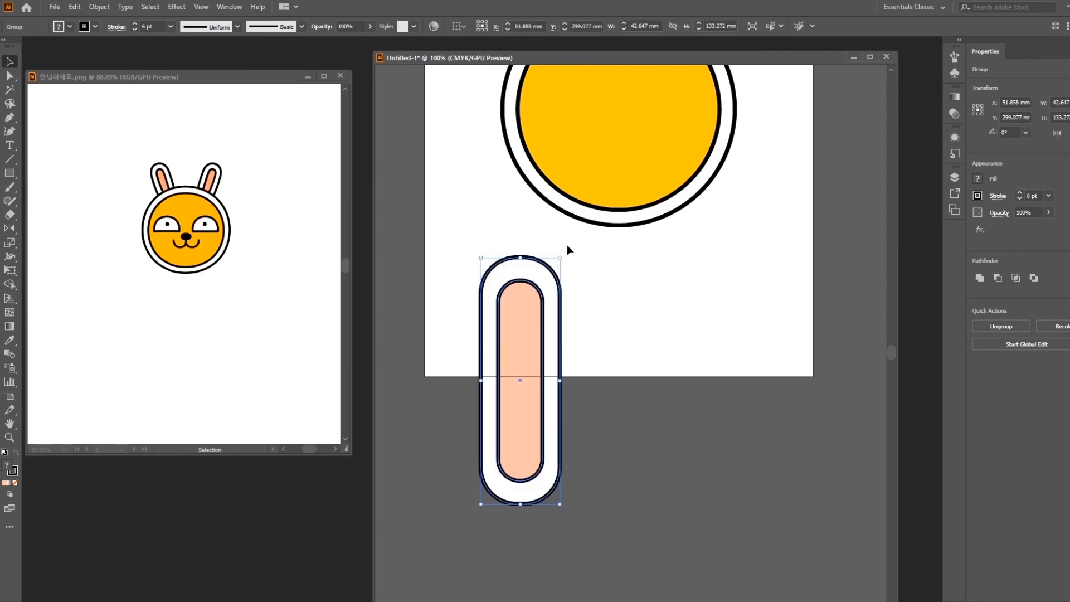
left_click_drag(567, 251, 552, 246)
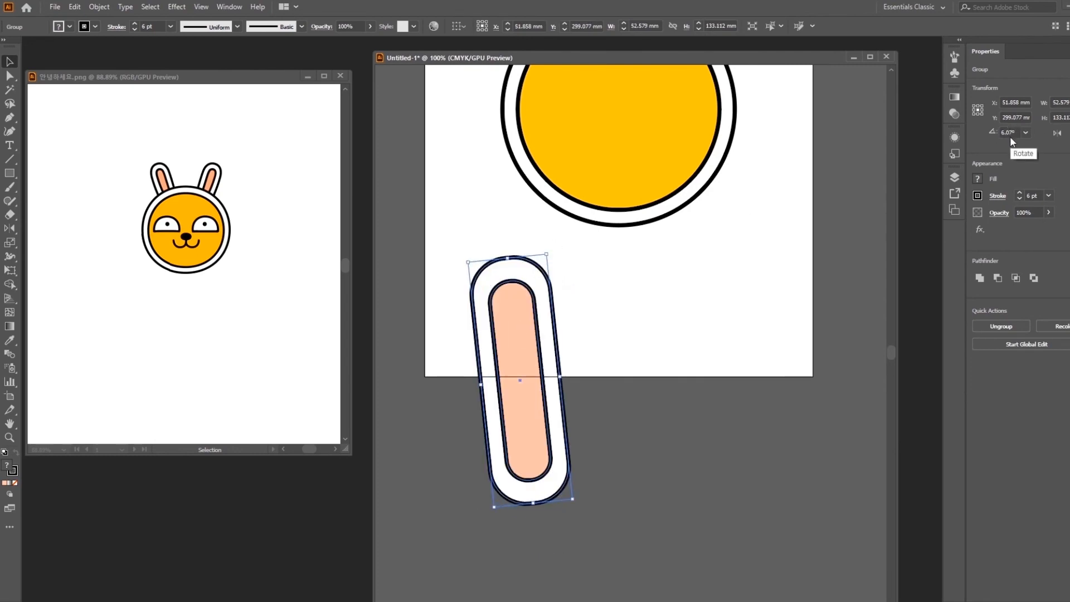
key("ctrl+z")
left_click(1026, 132)
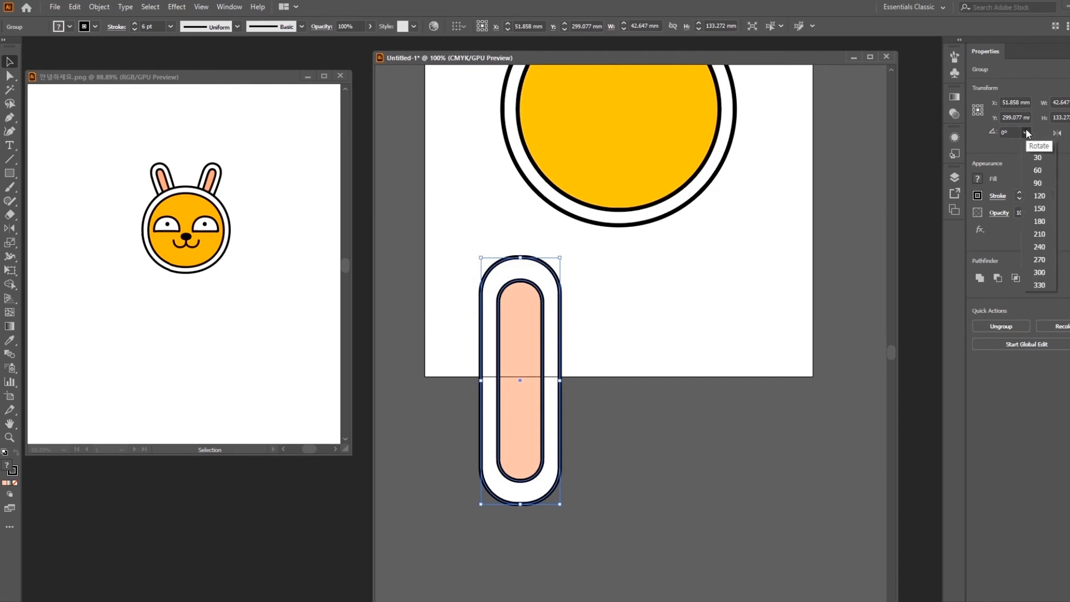
left_click(1039, 158)
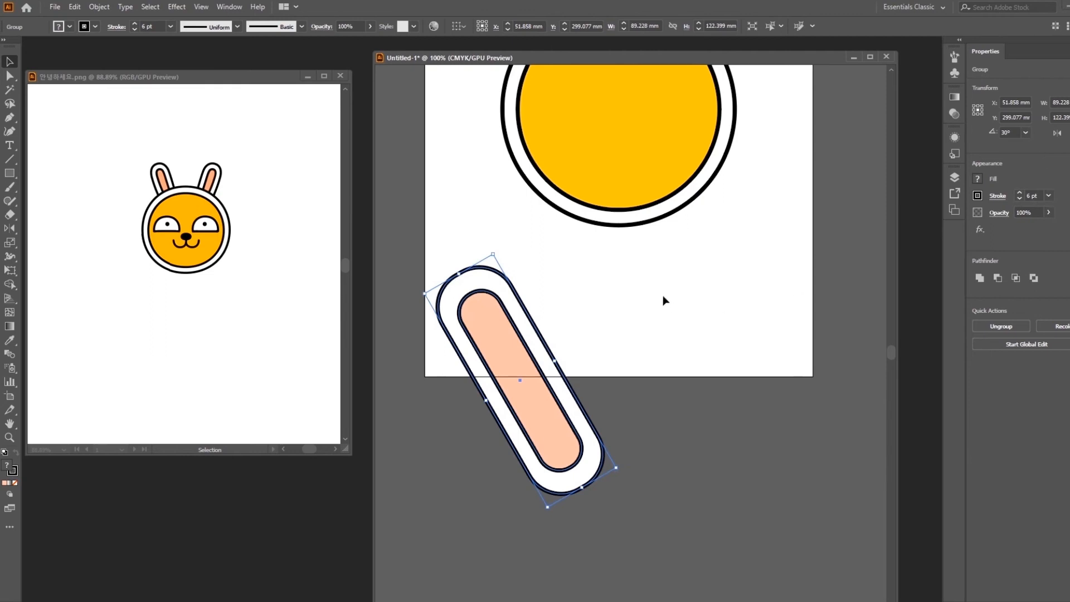
- Delete the rotated practice ear below the rabbit head
left_click_drag(665, 299, 691, 383)
scroll(626, 390, "up", 1)
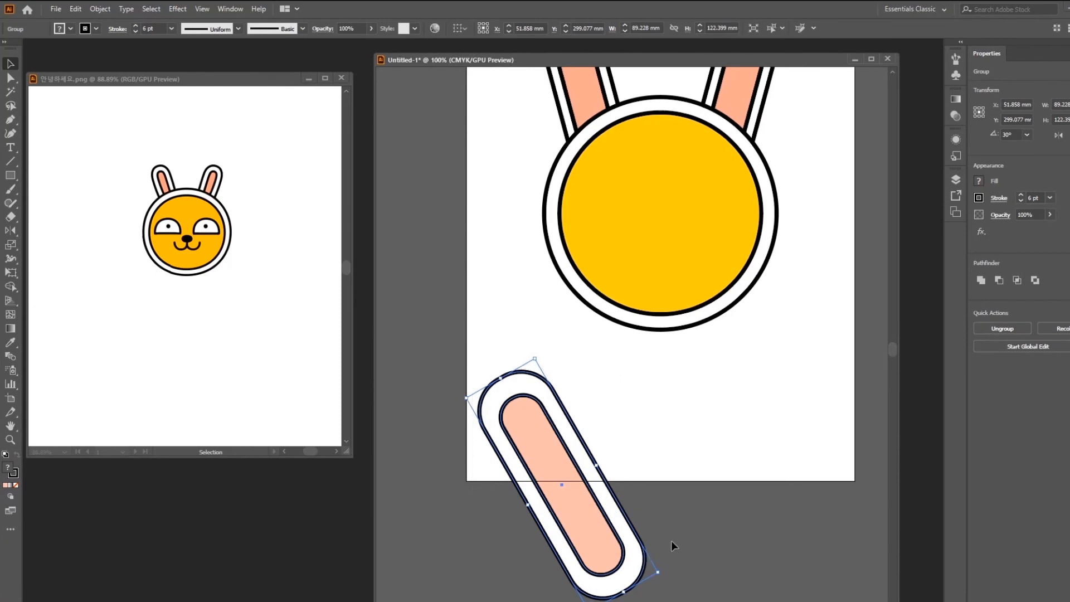
key("Delete")
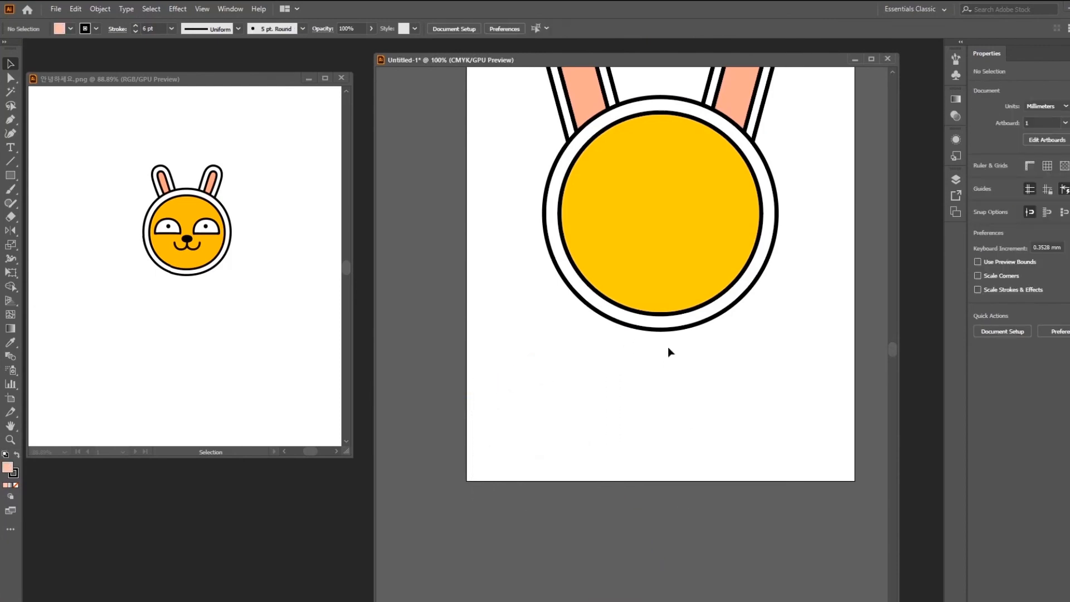
- Draw a circle about 53 mm in diameter below the rabbit head and fill it white
scroll(667, 346, "up", 2)
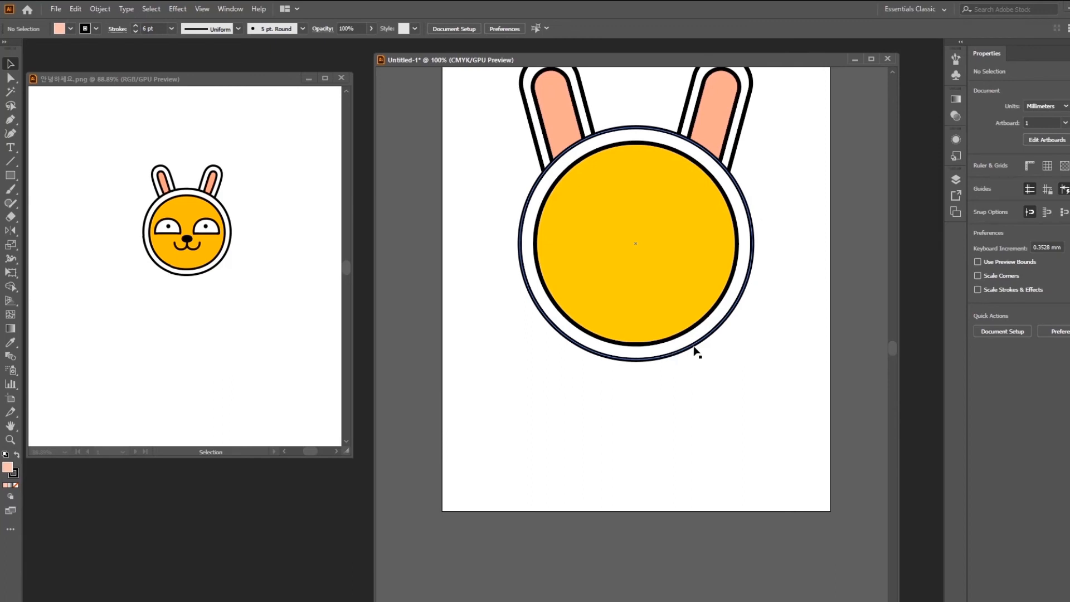
left_click(14, 177)
left_click_drag(13, 177, 52, 199)
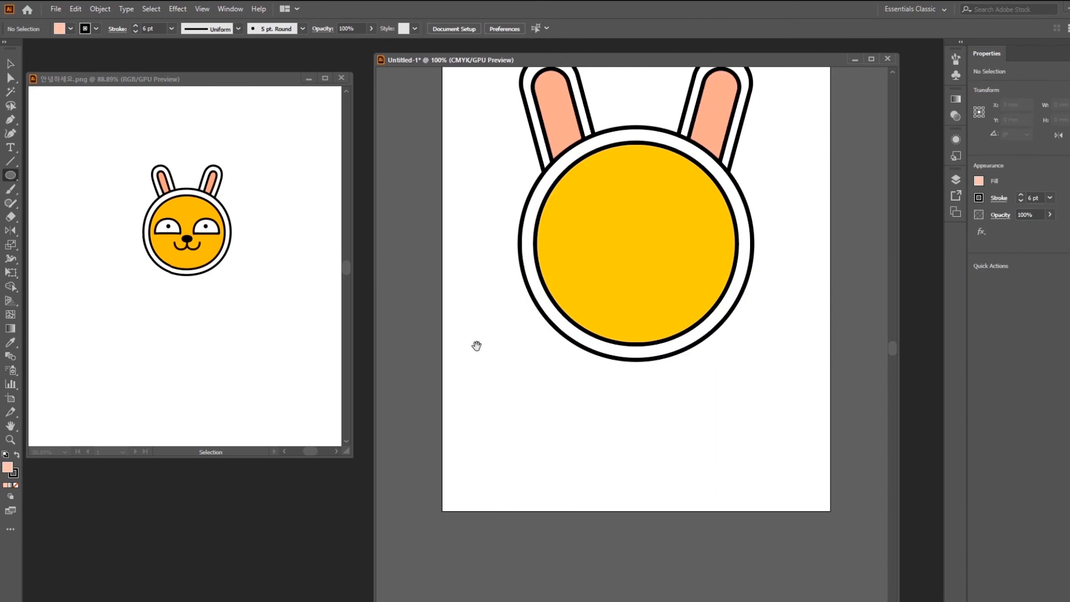
scroll(473, 277, "down", 4)
mouse_move(474, 277)
left_mouse_down()
mouse_move(456, 323)
mouse_move(516, 346)
mouse_move(570, 390)
left_mouse_up()
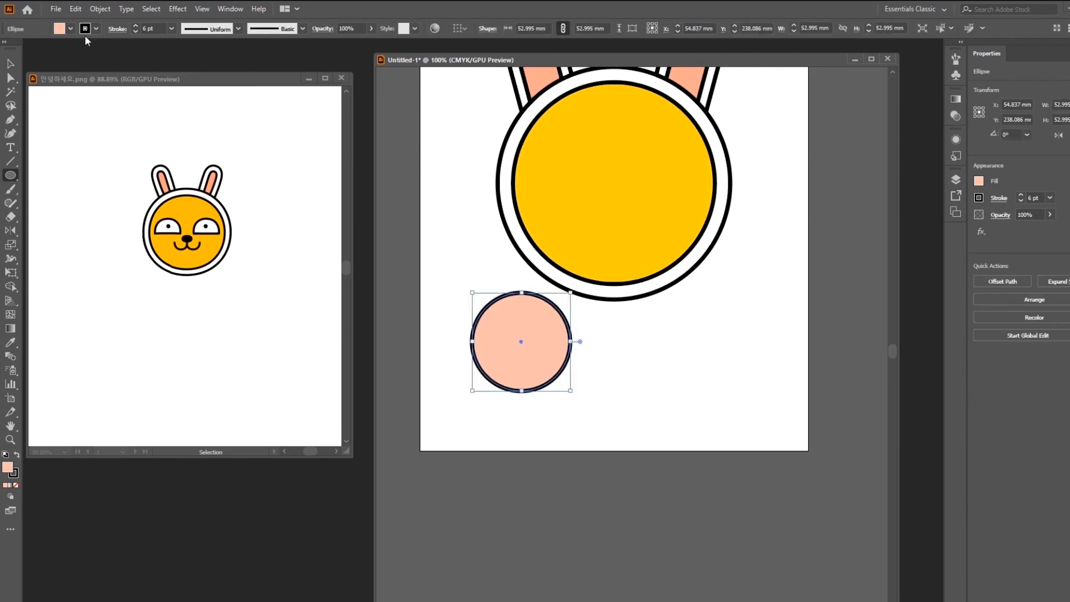
left_click(71, 30)
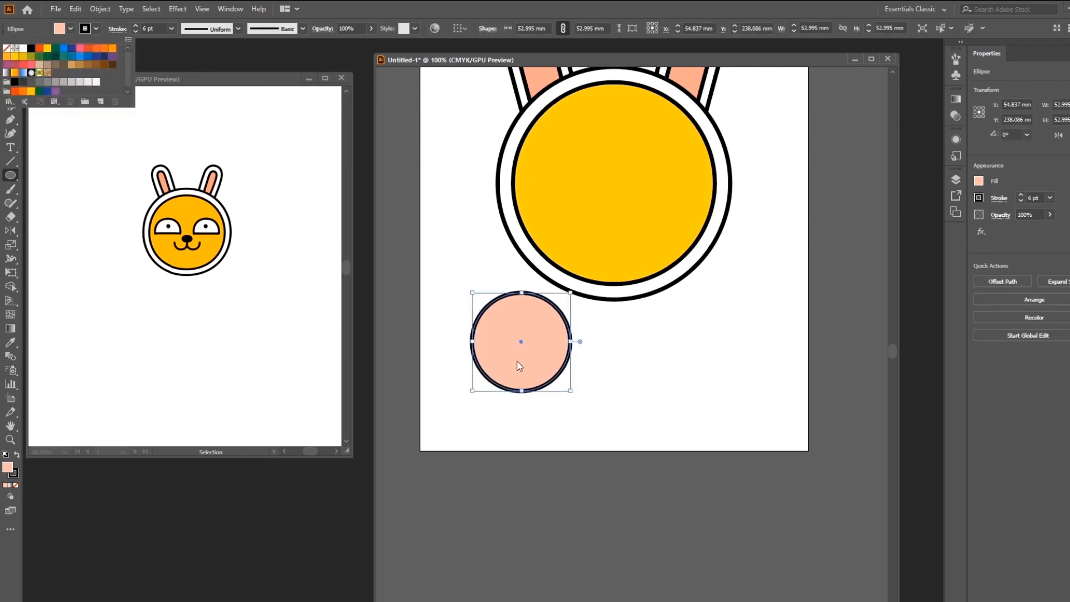
left_click(23, 49)
left_click(642, 375)
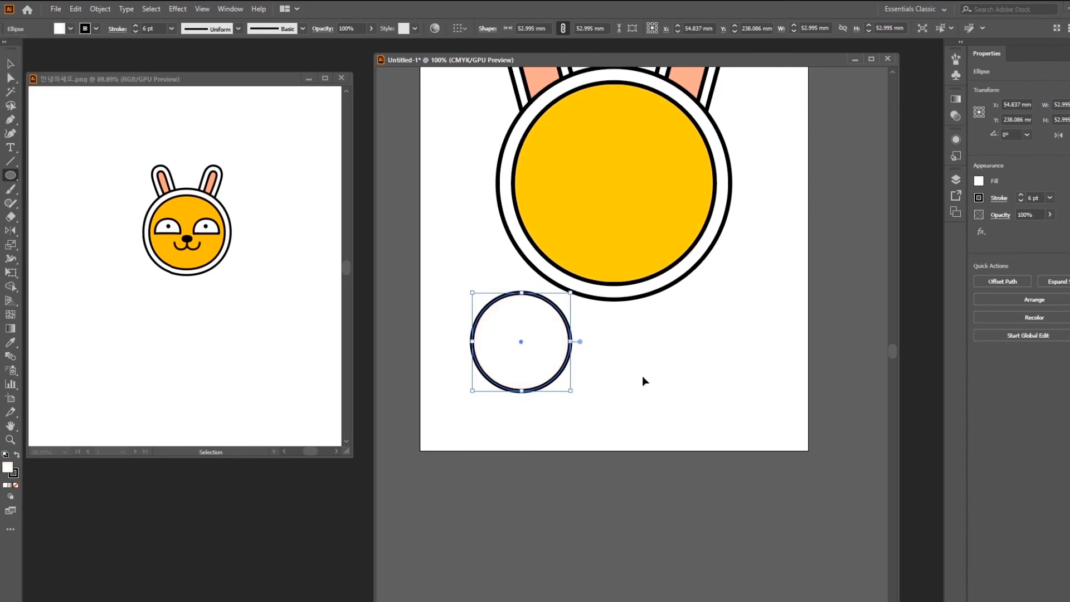
- Delete the white circle's bottom anchor point to leave only its upper half
left_click(11, 79)
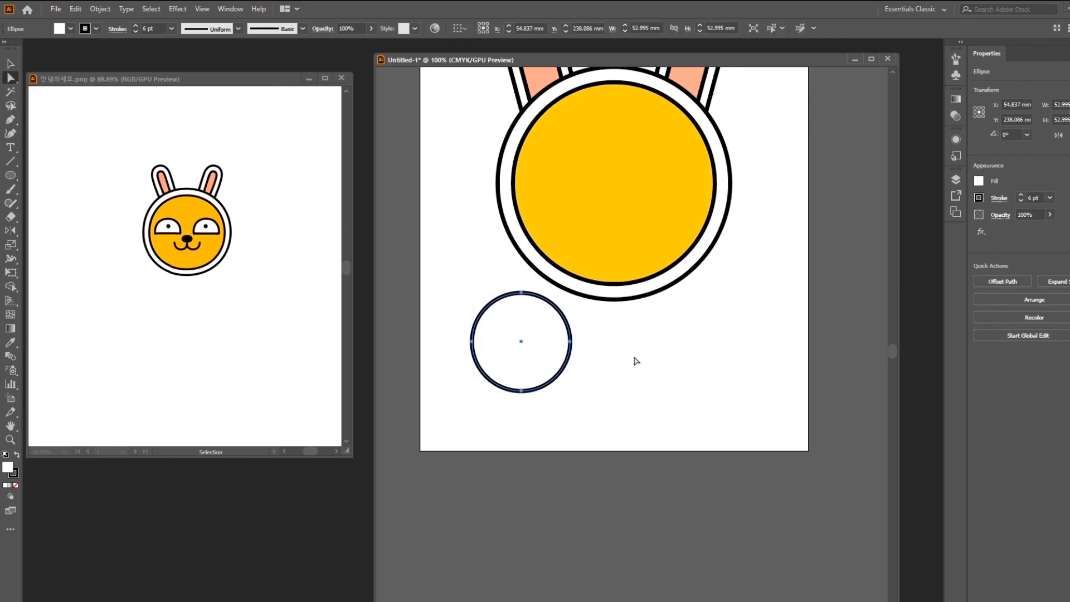
left_click(522, 391)
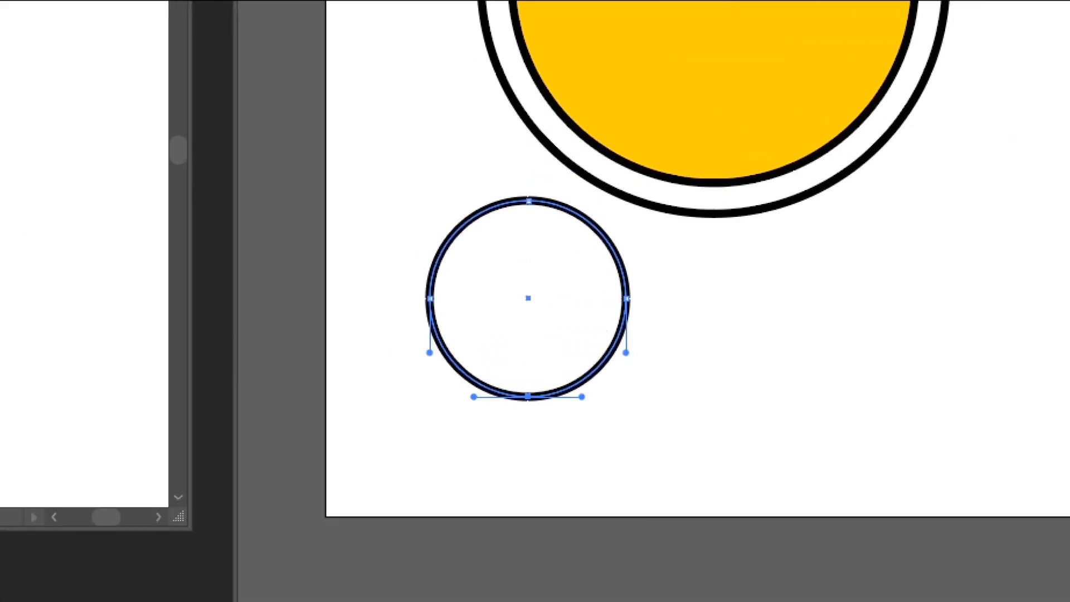
mouse_move(534, 417)
left_mouse_down()
mouse_move(513, 390)
mouse_move(536, 419)
left_mouse_up()
left_click_drag(645, 309, 689, 365)
mouse_move(553, 443)
left_mouse_down()
mouse_move(575, 473)
mouse_move(549, 462)
left_mouse_up()
left_click_drag(553, 444, 576, 435)
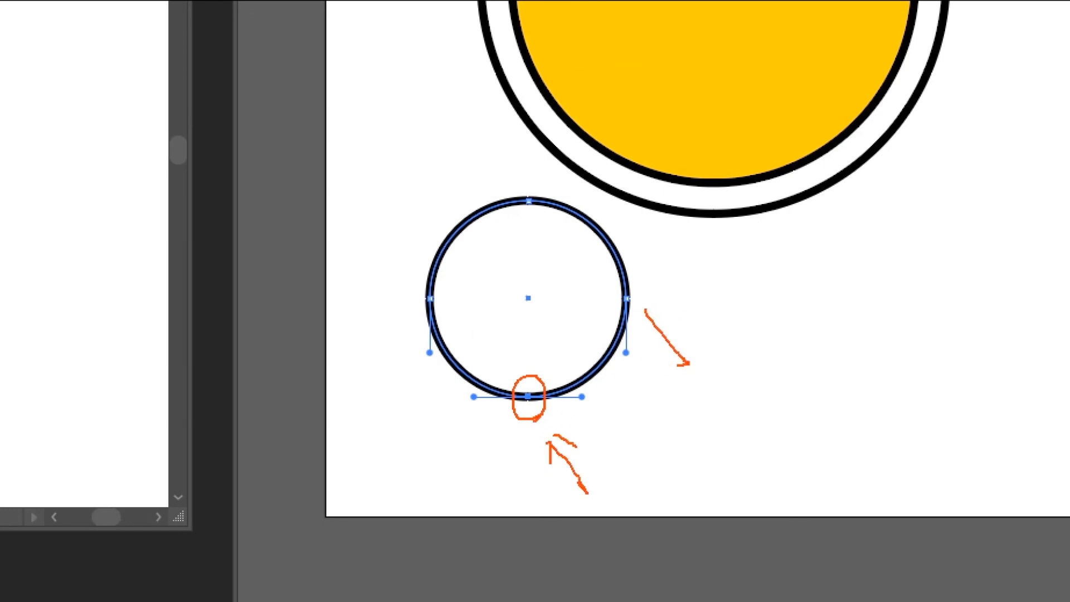
key("Escape")
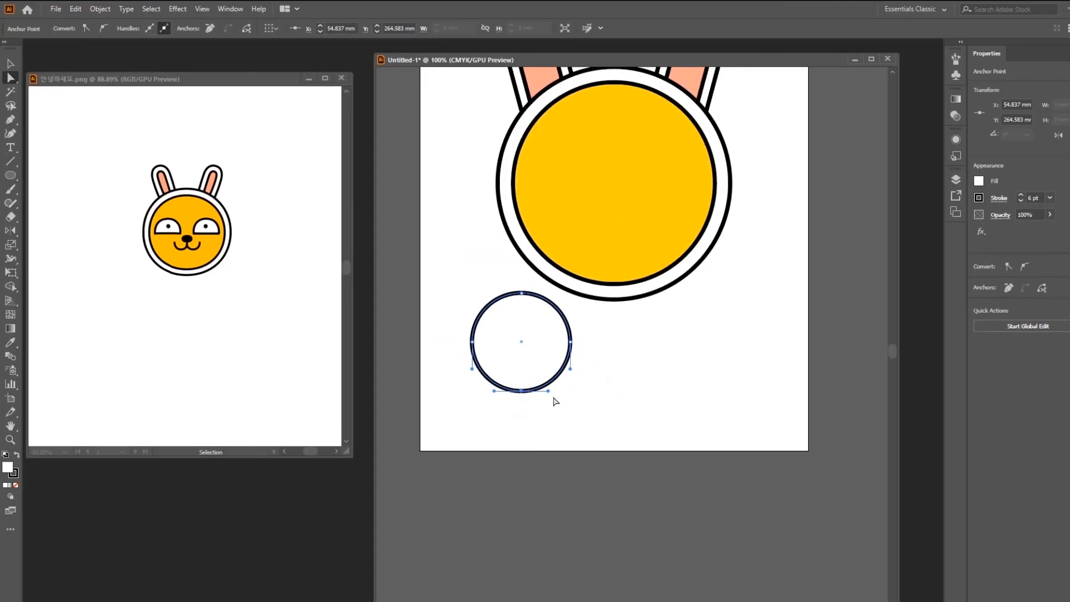
key("Delete")
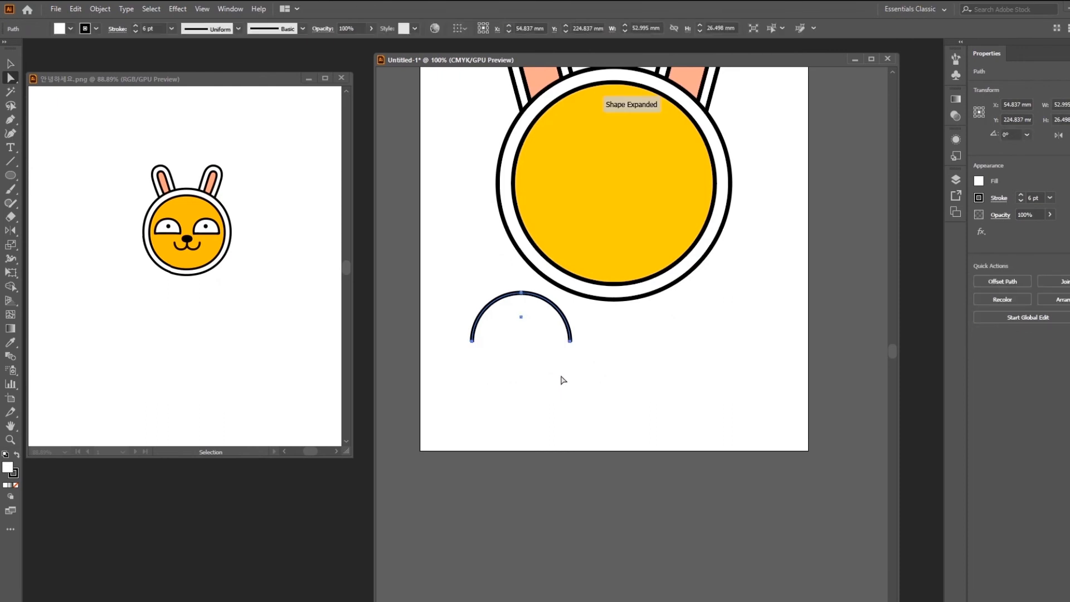
- Join the open ends of the half-circle path to close it with a straight base
key("v")
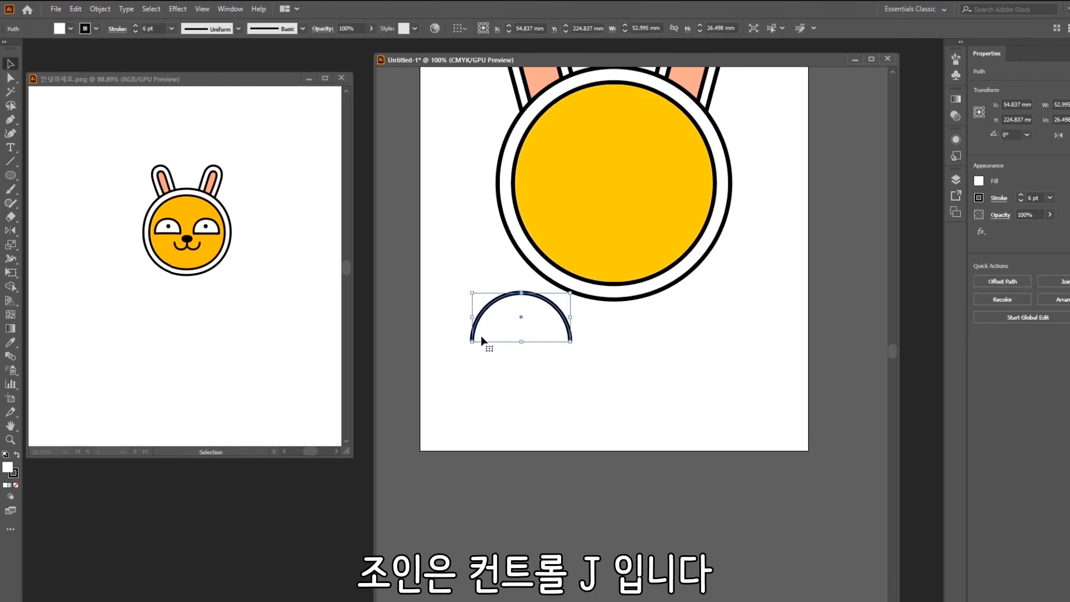
right_click(544, 316)
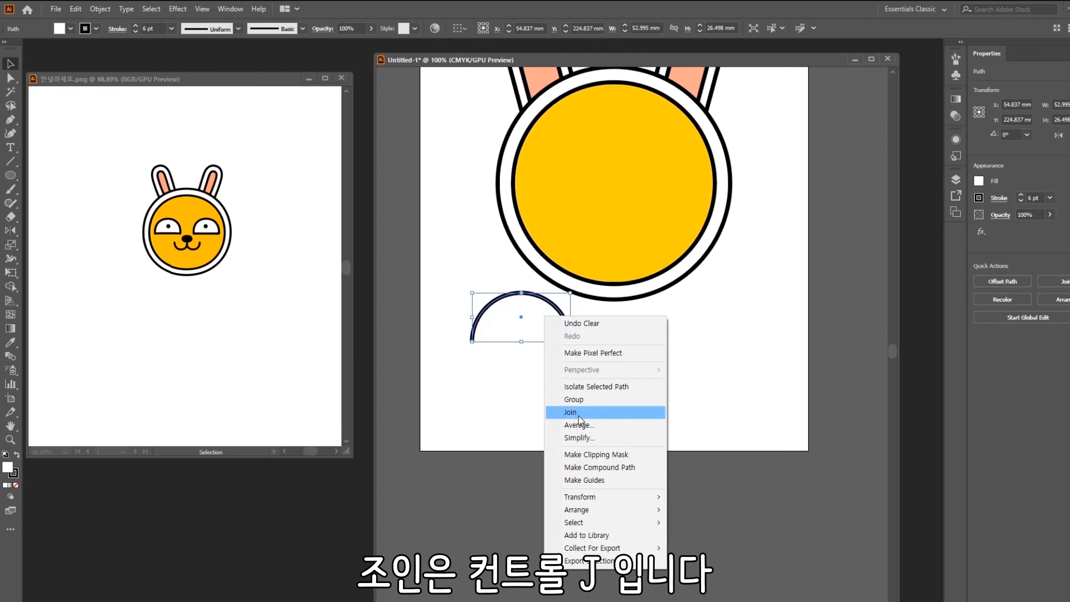
left_click(578, 417)
left_click(621, 402)
- Draw a white circle about 64 mm in diameter over the artboard's lower-right edge
left_click_drag(618, 351, 627, 420)
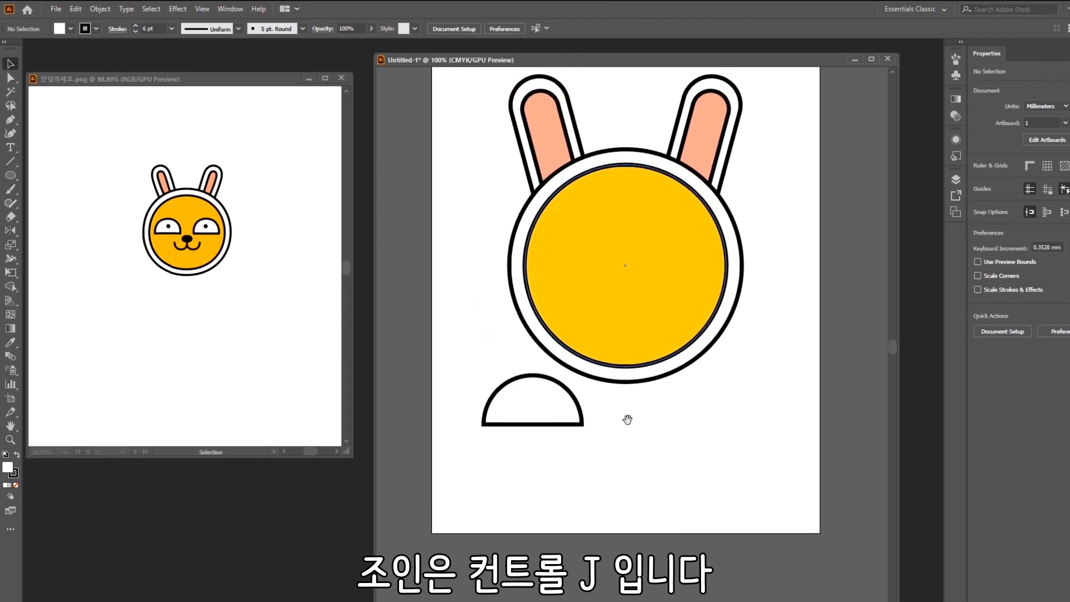
mouse_move(683, 449)
left_mouse_down()
mouse_move(649, 362)
mouse_move(740, 441)
left_mouse_up()
key("l")
left_click_drag(9, 178, 55, 175)
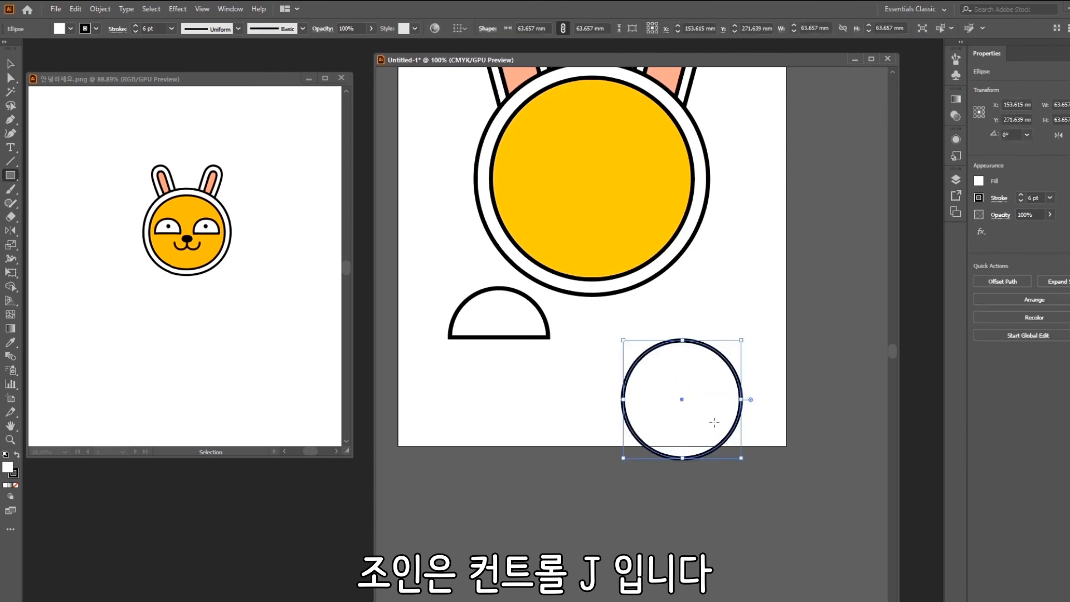
- Cover the lower circle's bottom half with a rectangle about 141 × 67 mm and cut both away with the Shape Builder tool
left_click_drag(818, 523, 557, 399)
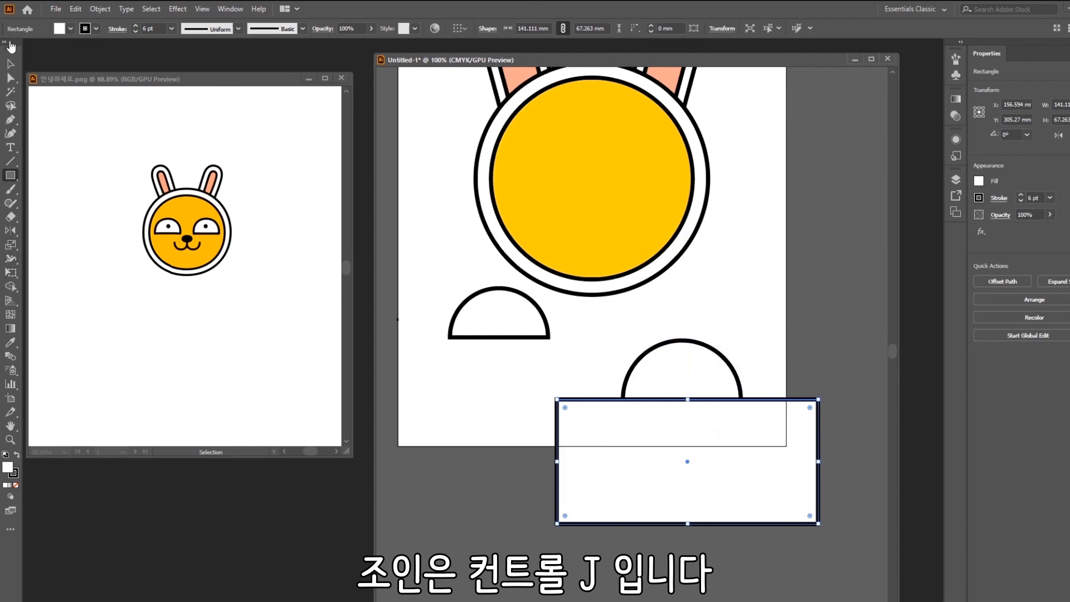
left_click(8, 60)
left_click_drag(592, 346, 841, 540)
left_click(11, 286)
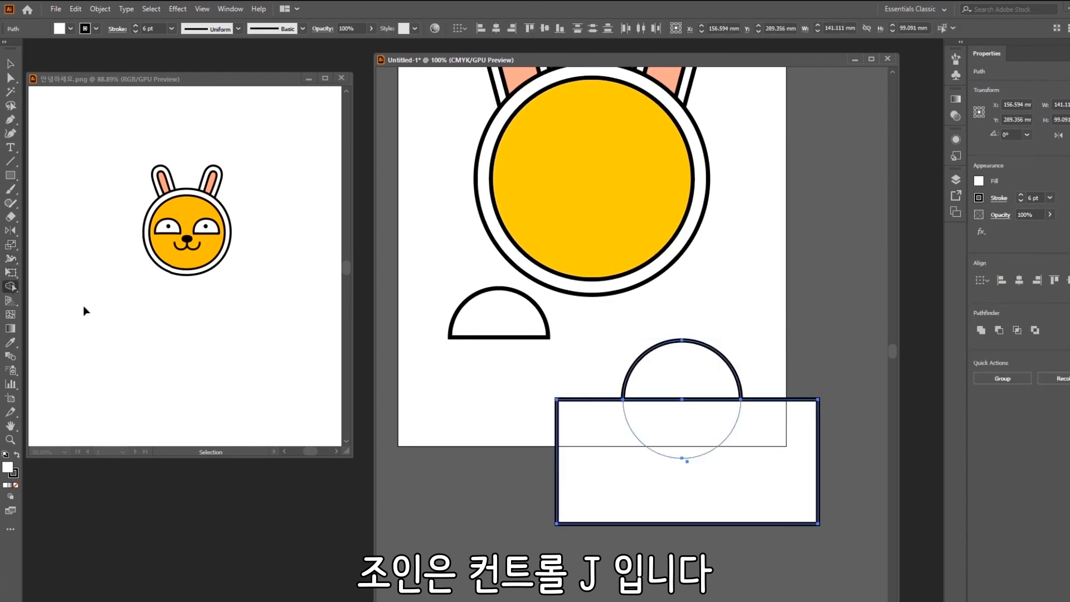
left_click_drag(626, 460, 703, 446)
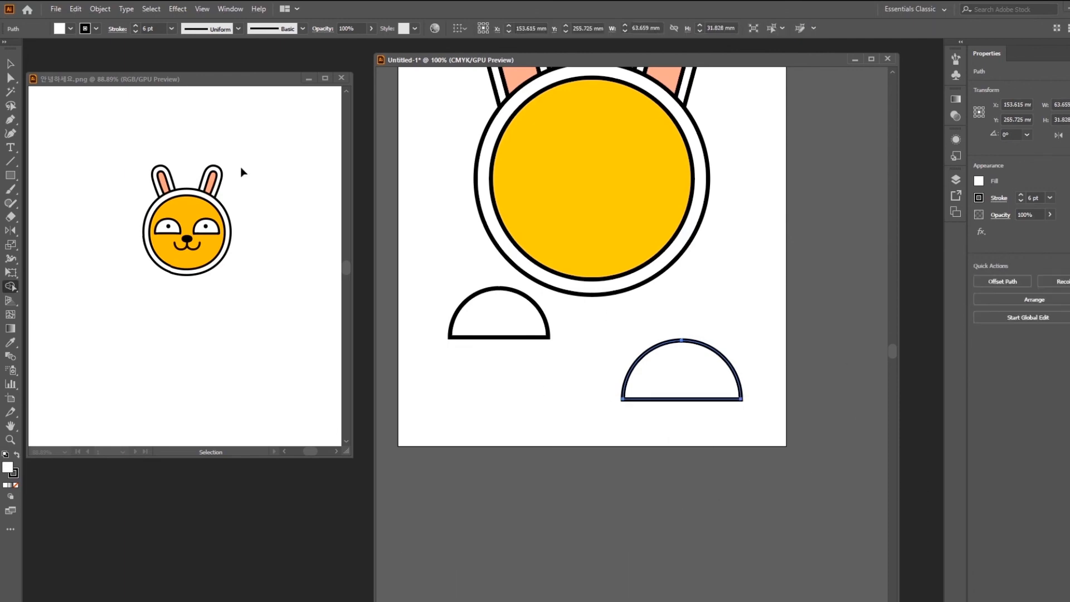
- Delete the larger half-circle near the artboard's lower-right corner, leaving only the smaller eye shape
left_click(10, 63)
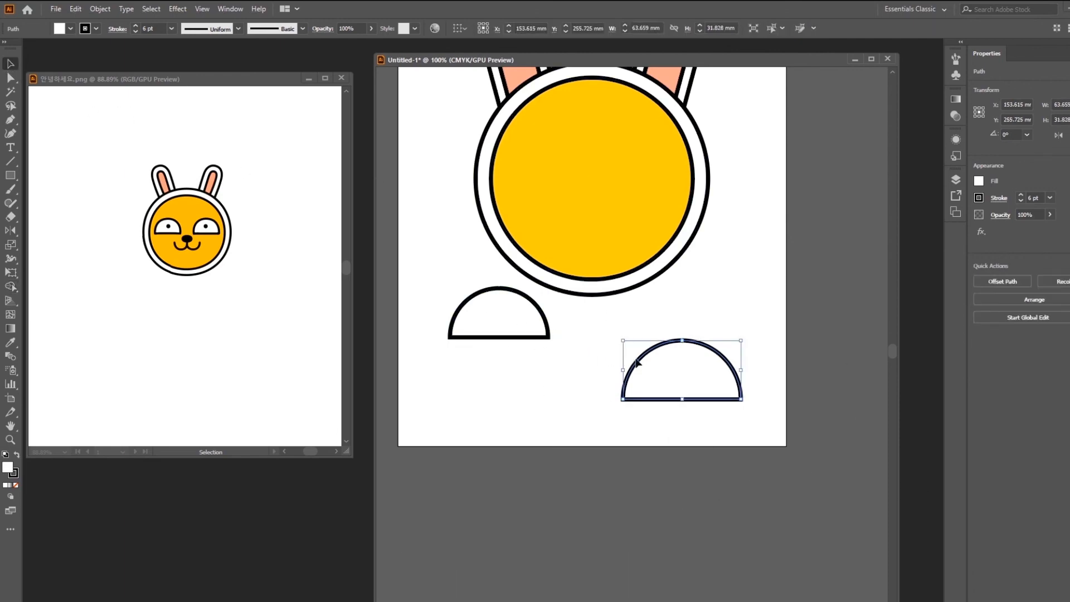
key("Delete")
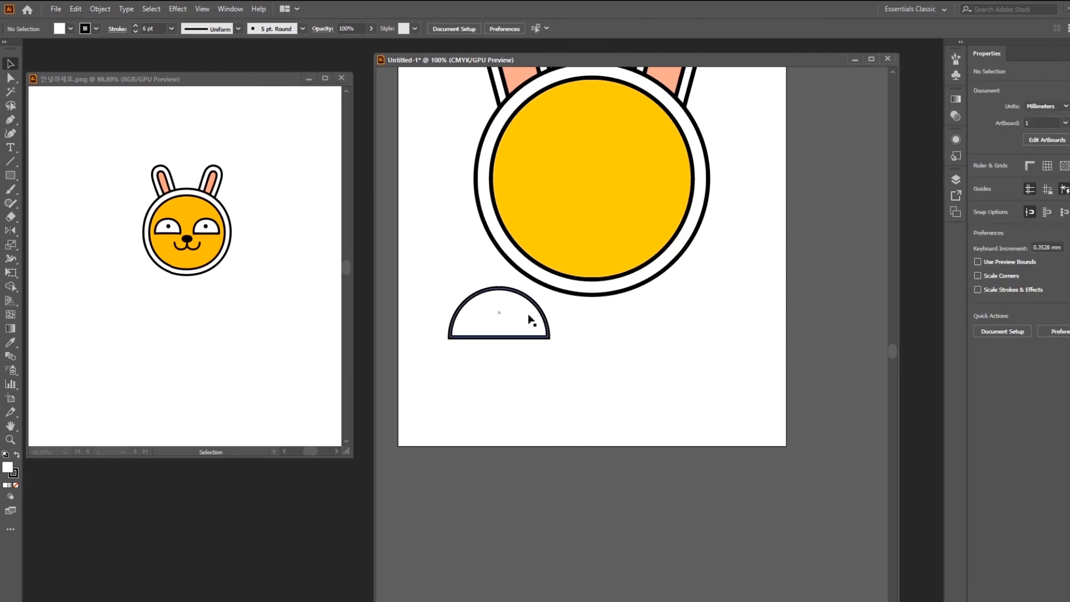
left_click_drag(652, 316, 676, 389)
left_click(554, 388)
left_click(612, 431)
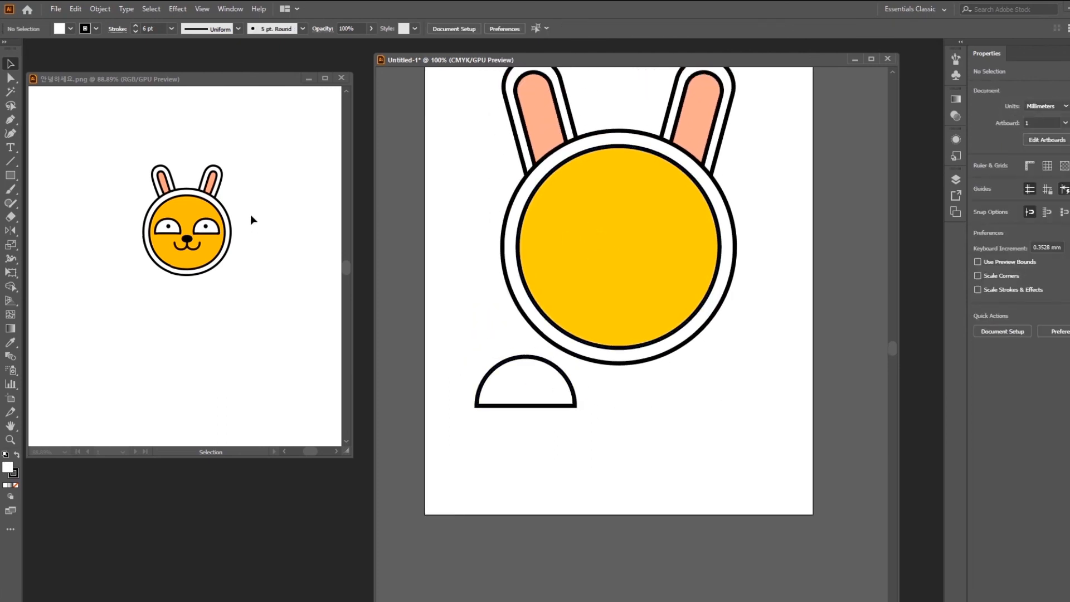
- Draw a circle about 3.4 mm in diameter below the half-circle and fill it black
left_click(10, 175)
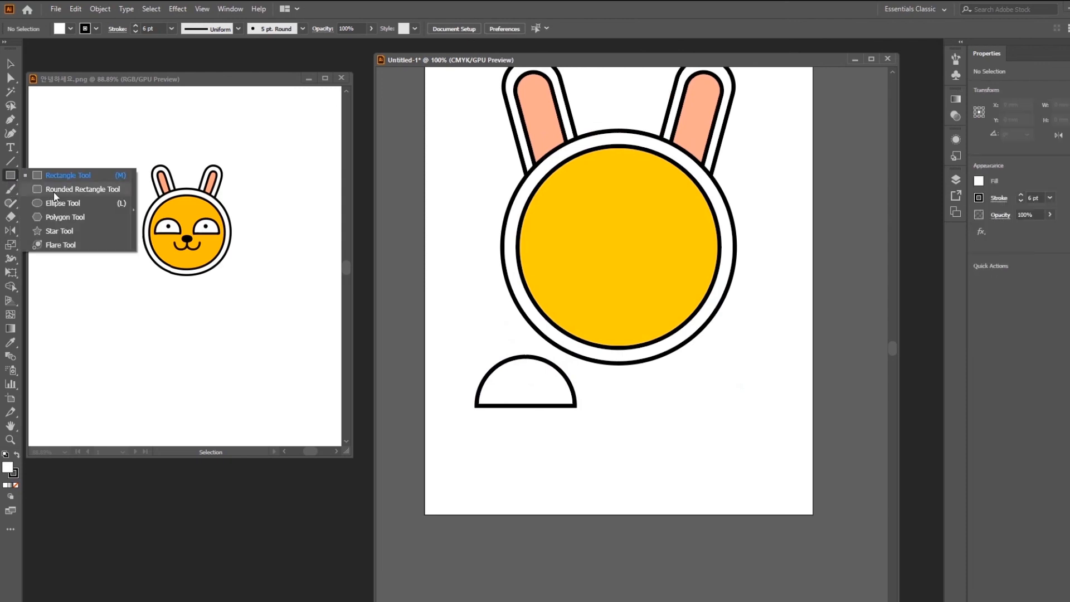
left_click(63, 204)
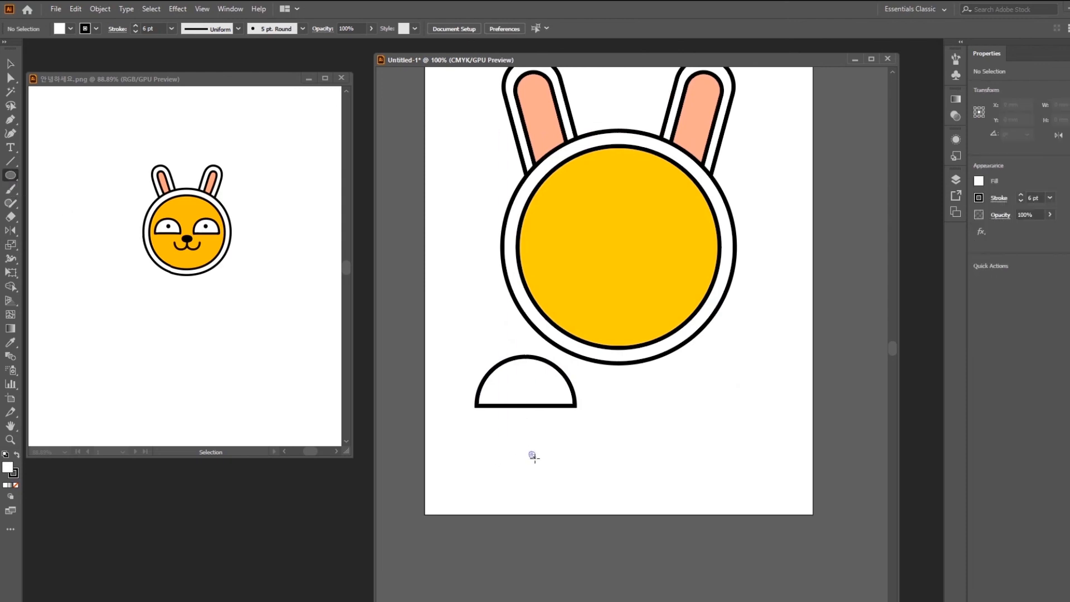
left_click_drag(534, 457, 528, 451)
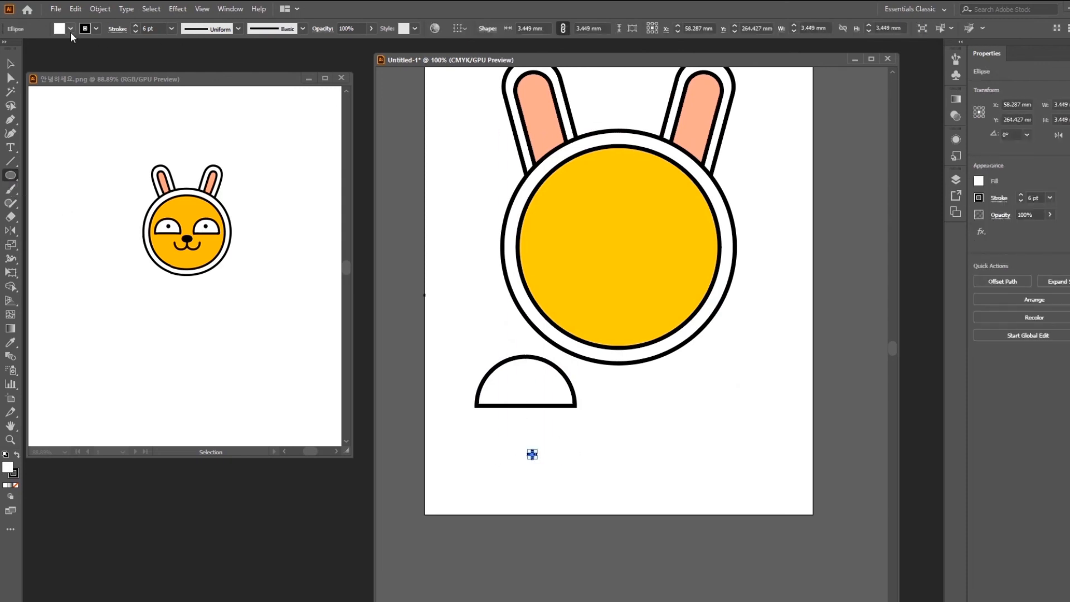
left_click(70, 29)
left_click(31, 48)
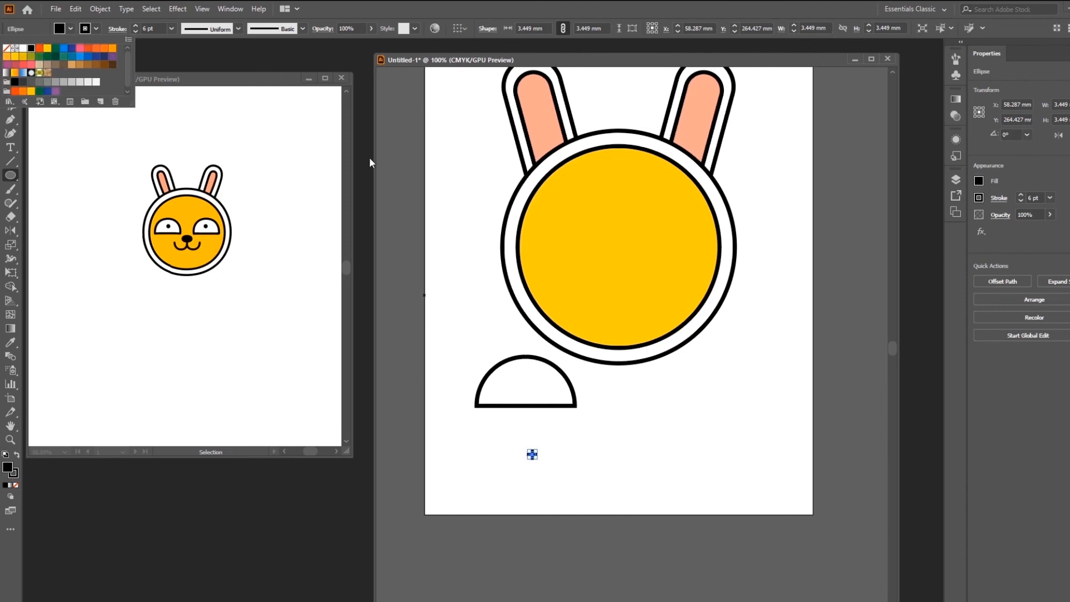
key("Escape")
- Move the small black circle into the half-circle eye as its pupil
left_click(10, 64)
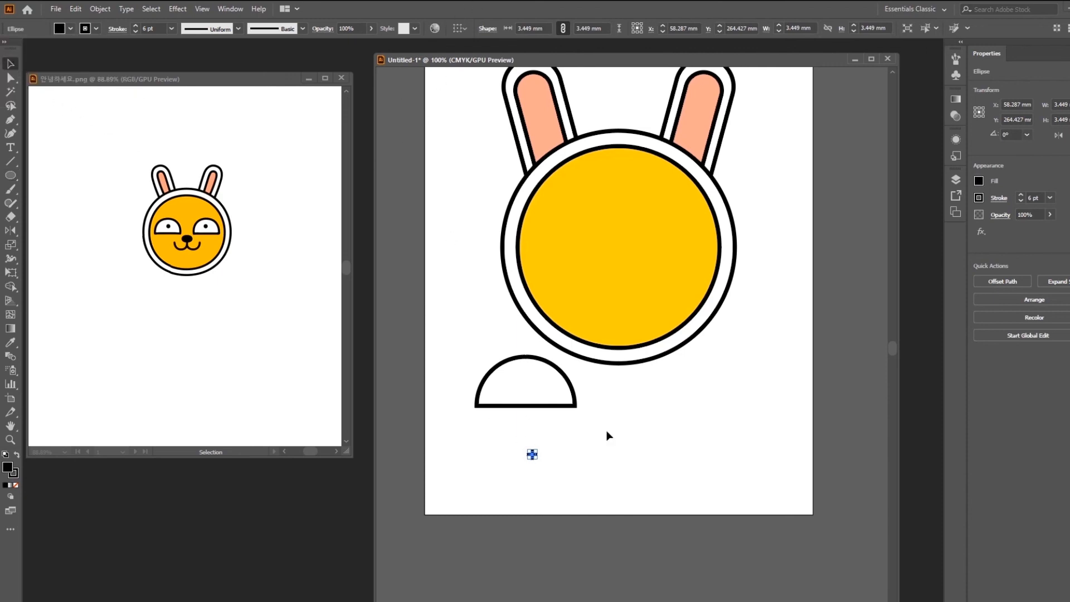
left_click(723, 341)
left_click_drag(534, 456, 525, 385)
left_click(636, 446)
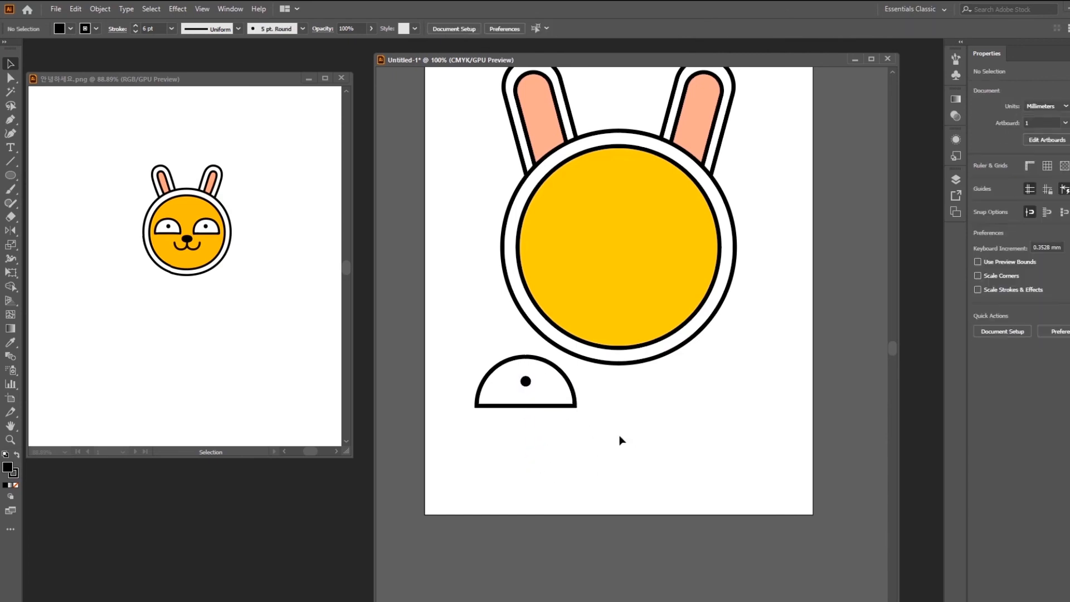
- Enlarge the pupil to about 5.8 mm in diameter and center it horizontally in the half-circle eye
left_click(527, 381)
left_click_drag(528, 377, 547, 411)
left_click(506, 29)
left_click(713, 433)
left_click(527, 380)
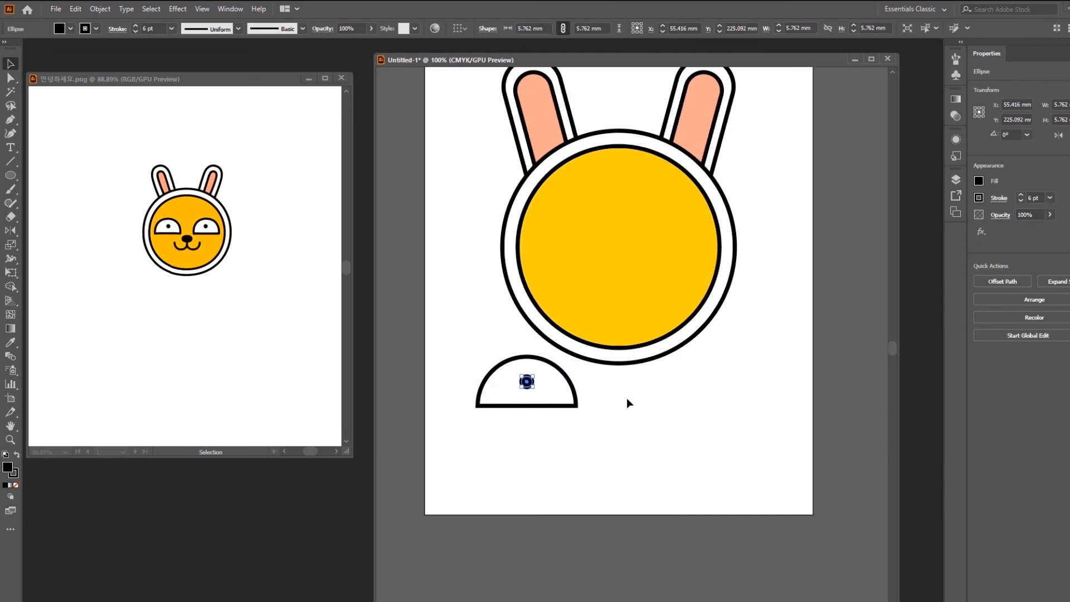
- Fine-tune the pupil's vertical position and group it with the half-circle
key("Up")
key("Down")
key("Down")
key("Up")
key("Up")
left_click(534, 404, "shift")
key("ctrl+g")
- Place the eye group on the left side of the yellow face, scaled to about 38 × 19 mm
left_click_drag(539, 385, 592, 231)
key("Left")
key("Left")
key("Up")
key("Up")
key("Left")
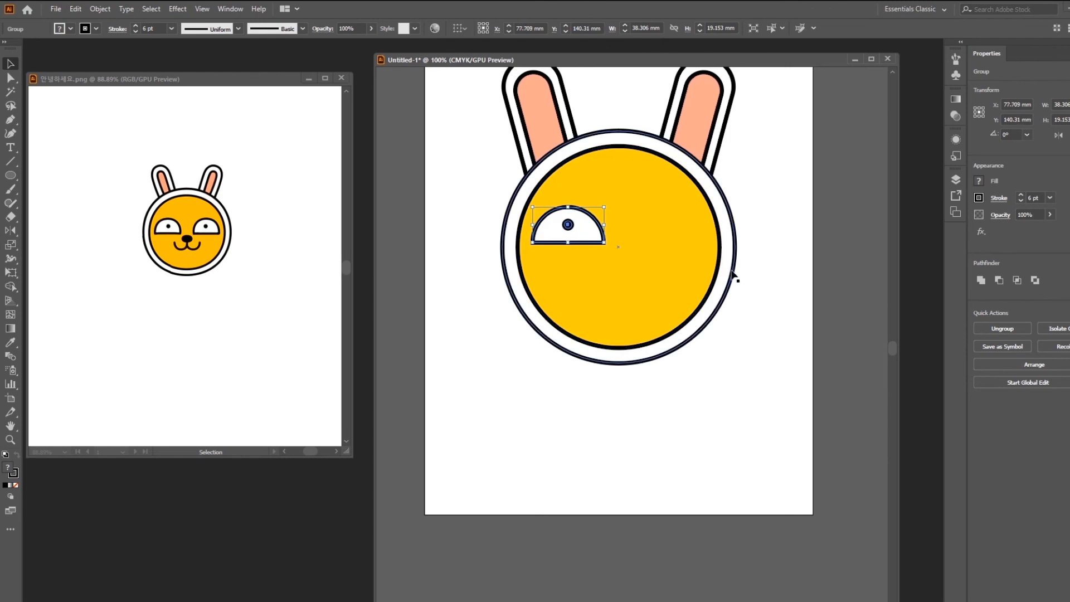
left_click(783, 233)
- Create a reflected copy of the eye across the vertical axis through the yellow face's center
left_click(567, 224)
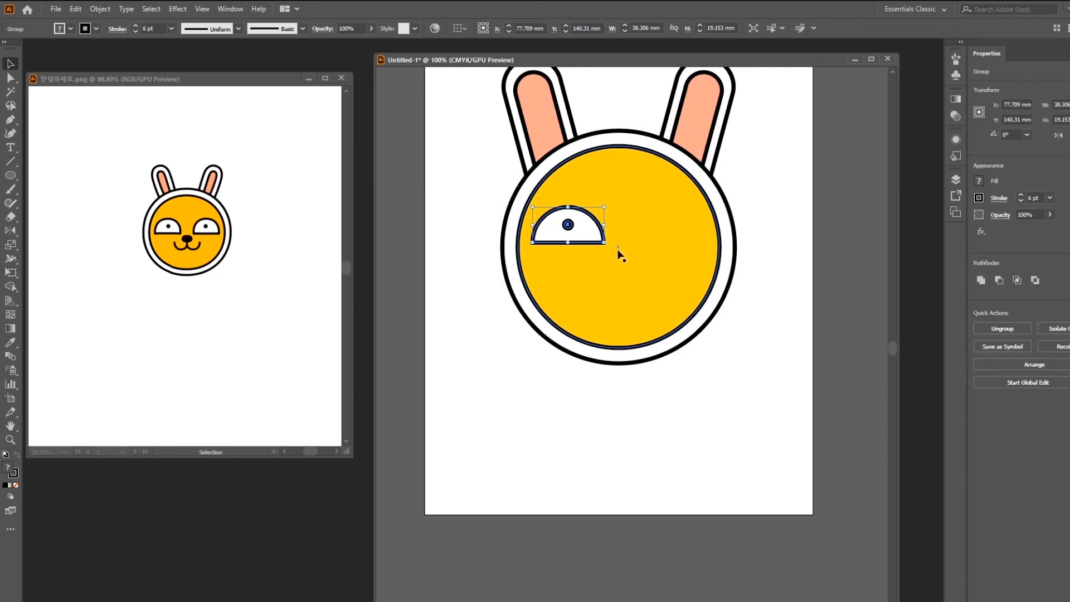
key("o")
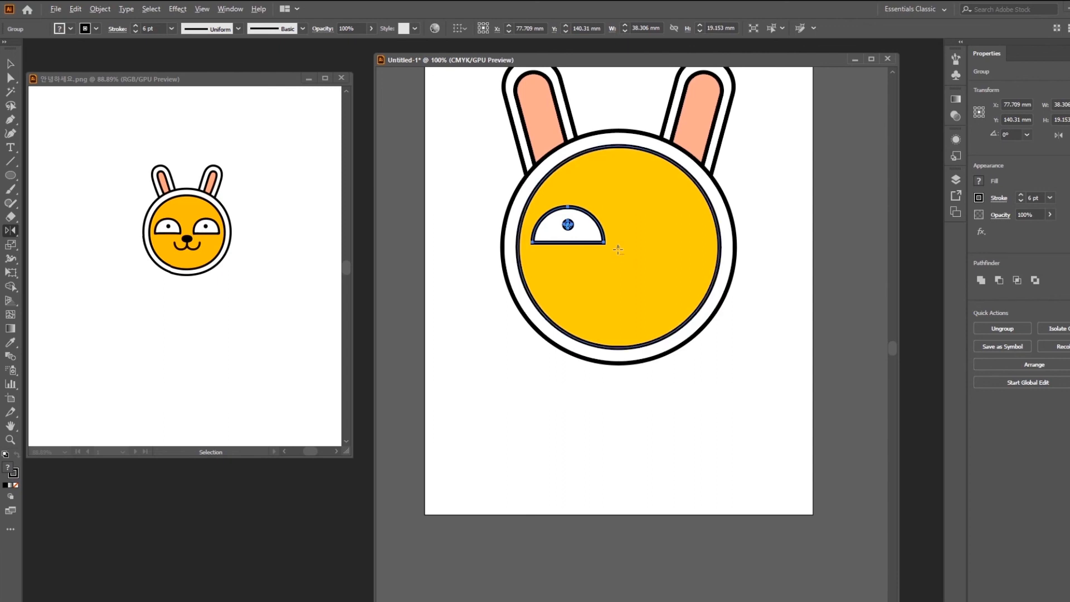
left_click(618, 250, "alt")
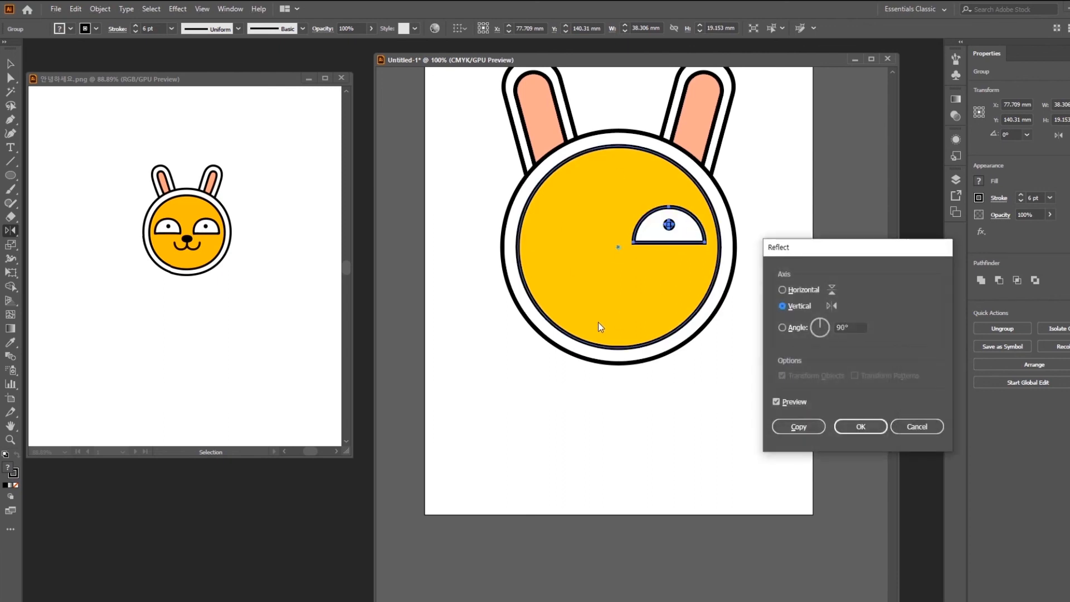
left_click(798, 426)
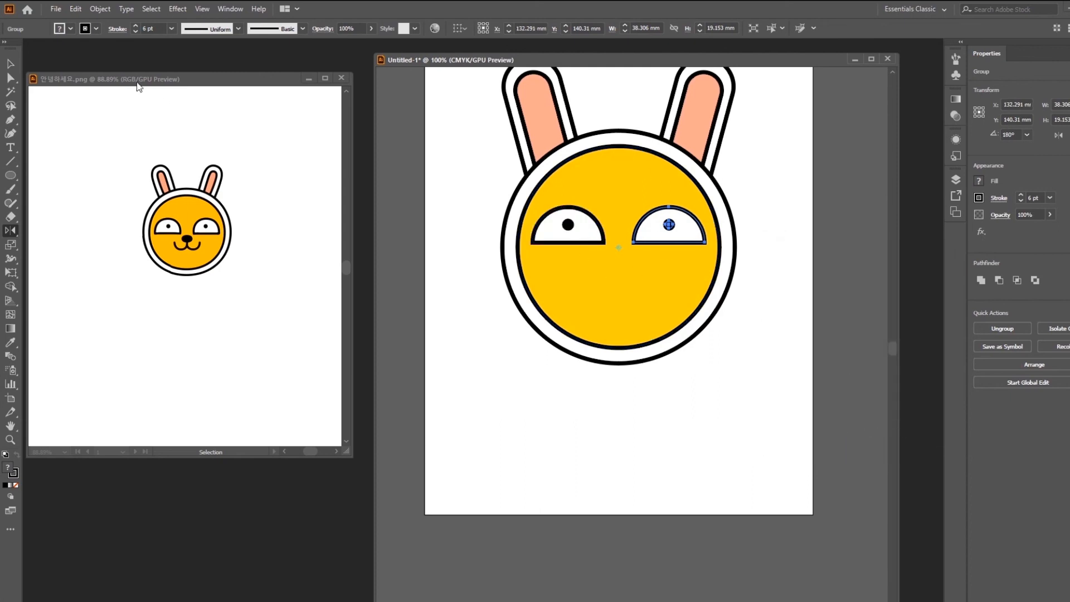
- Draw a circle about 44 mm in diameter below the rabbit head for the mouth
left_click(11, 64)
left_click(489, 403)
left_click_drag(628, 444, 603, 394)
left_click(10, 176)
left_click_drag(473, 372, 554, 453)
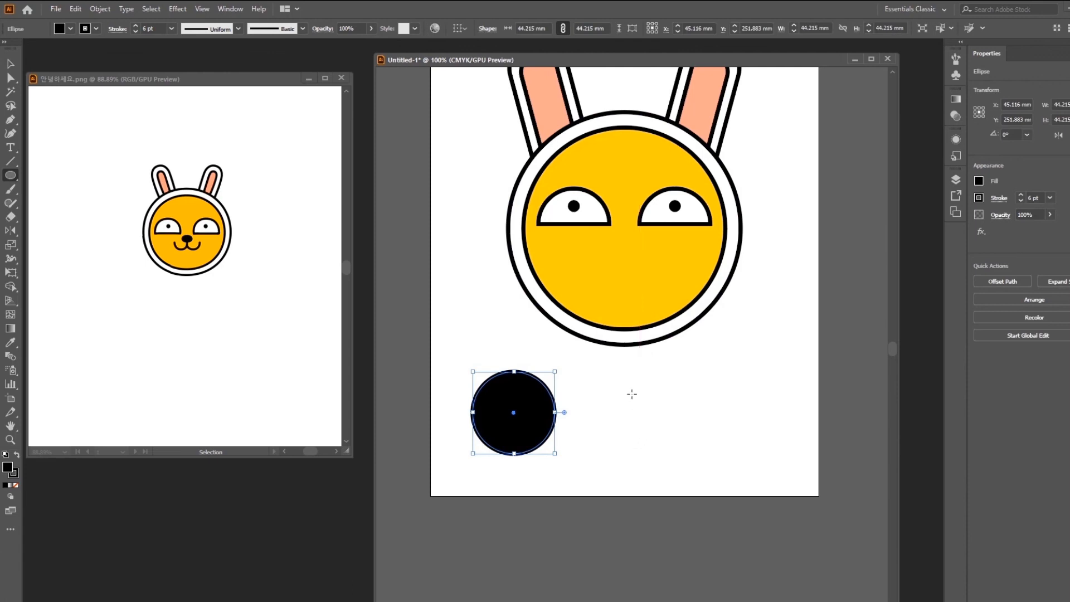
- Set the mouth circle's fill to none and move it closer to the artboard's center
left_click(70, 31)
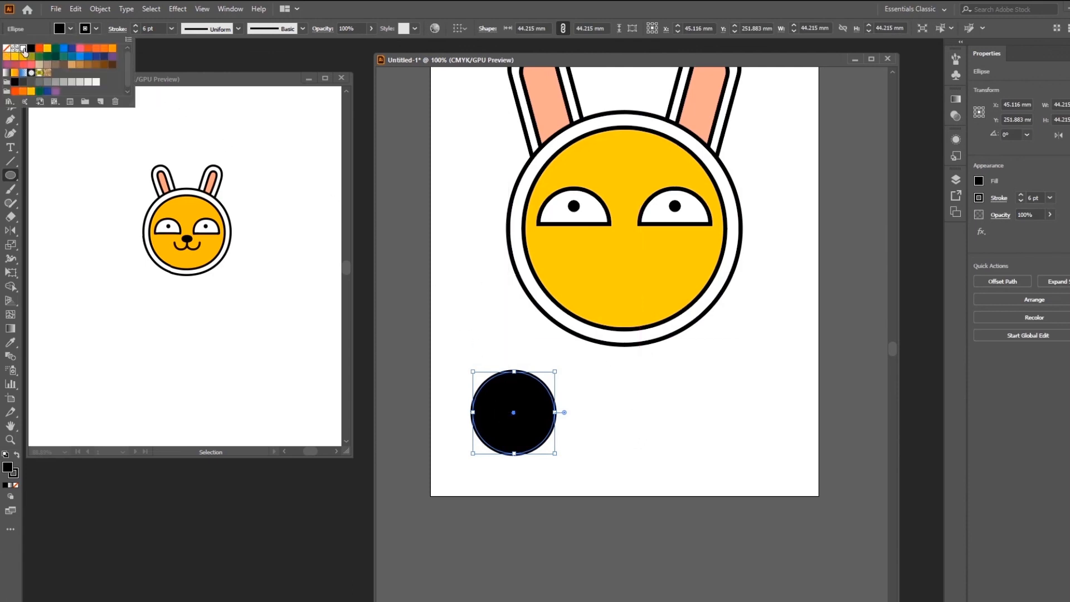
left_click(23, 48)
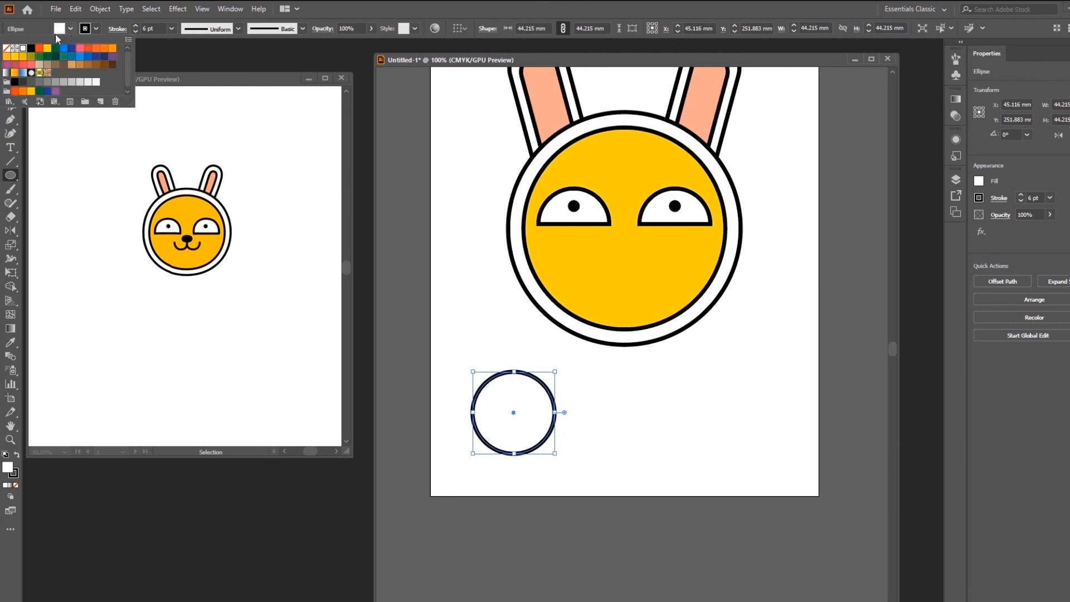
left_click(7, 49)
key("Escape")
key("v")
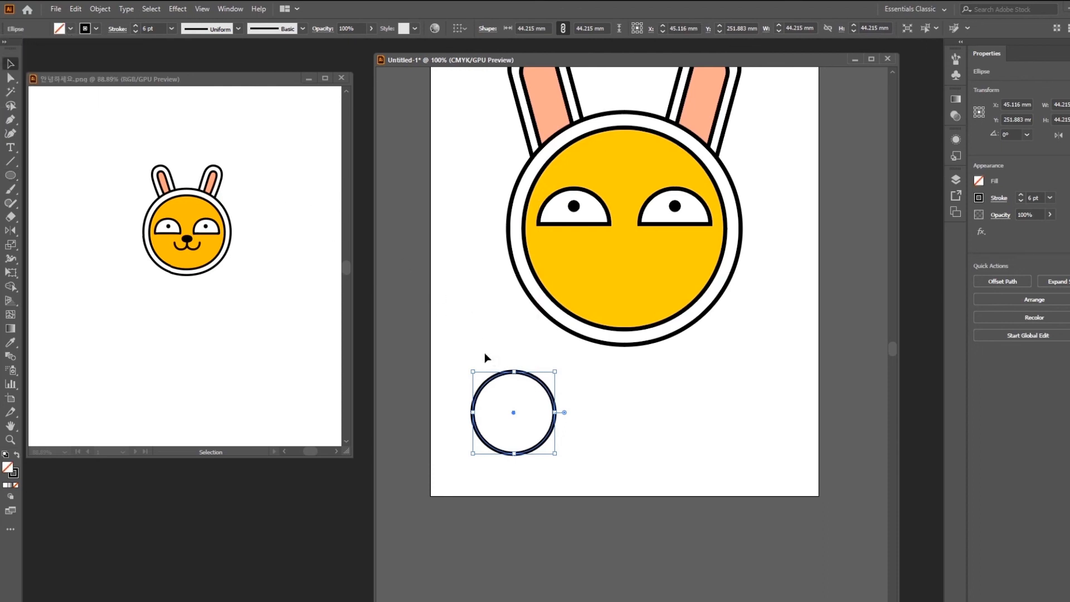
left_click_drag(545, 385, 593, 404)
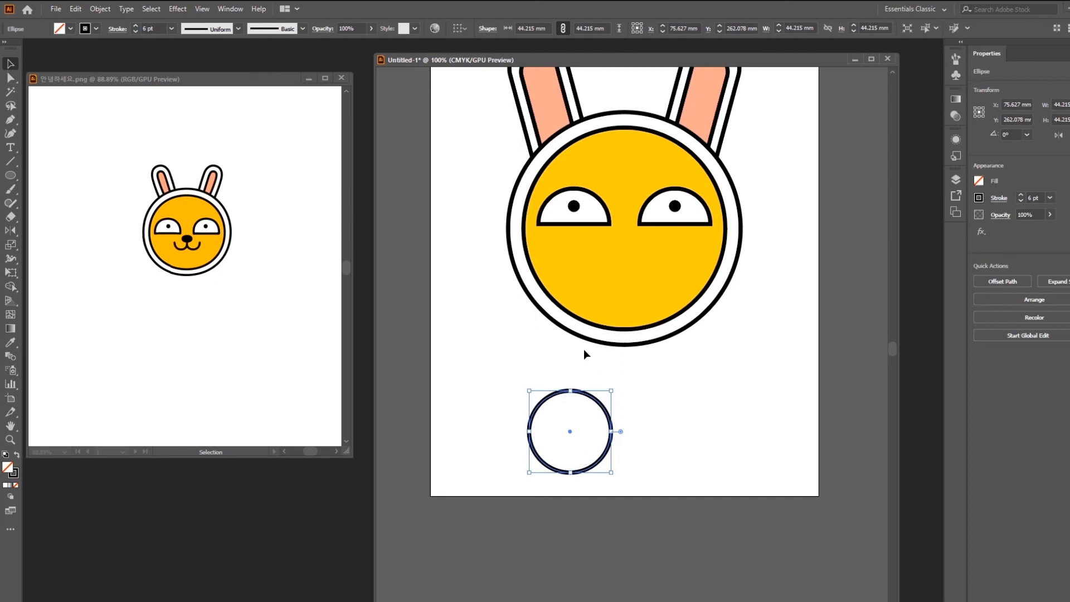
- Delete the mouth circle's top anchor point to leave only its lower arc
left_click(10, 78)
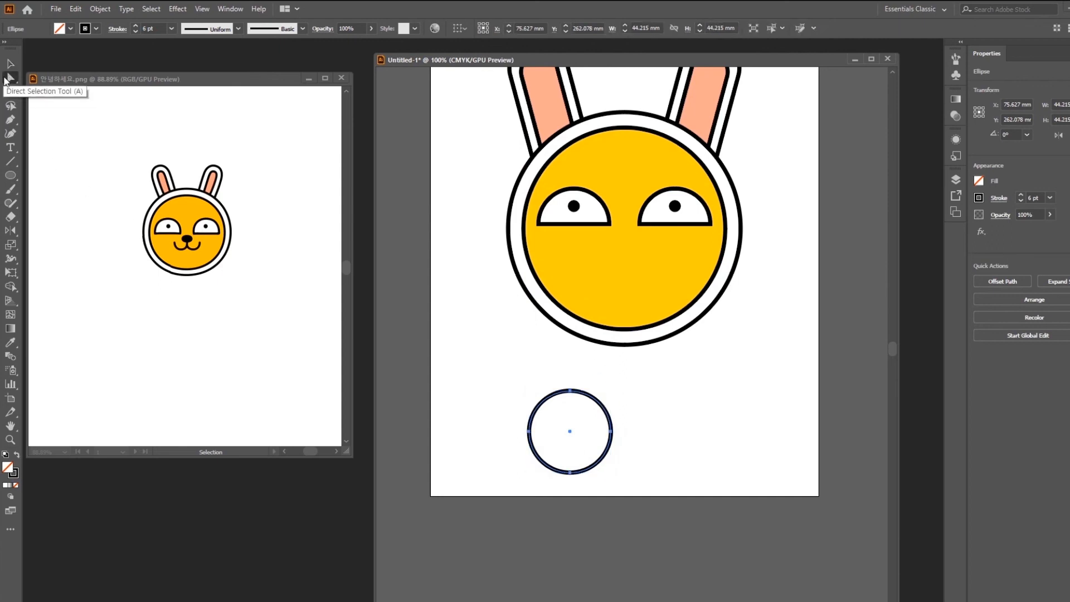
left_click(570, 391)
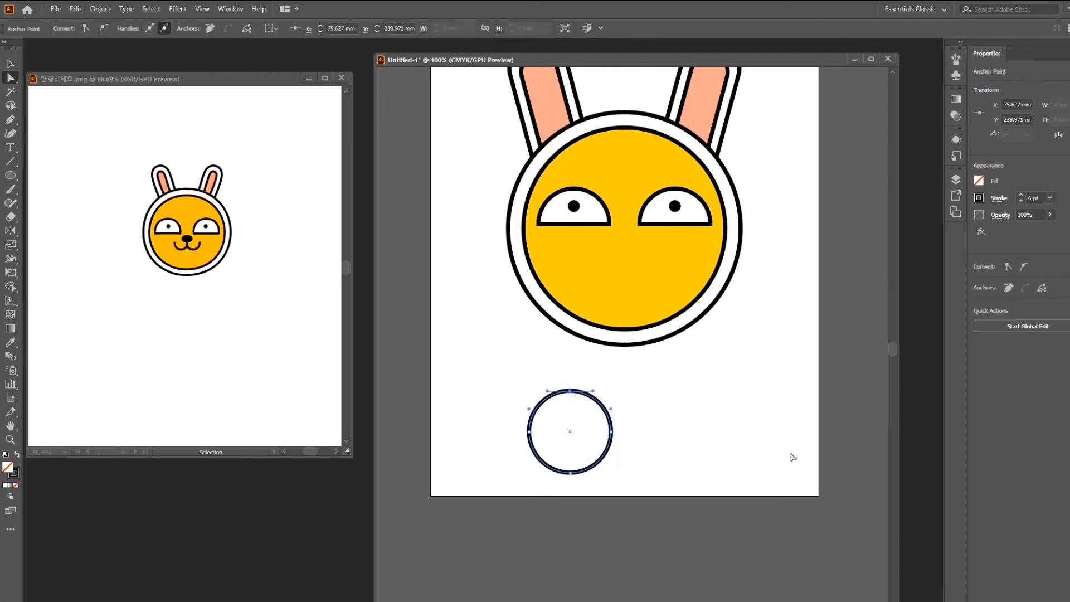
key("Delete")
key("v")
left_click(688, 452)
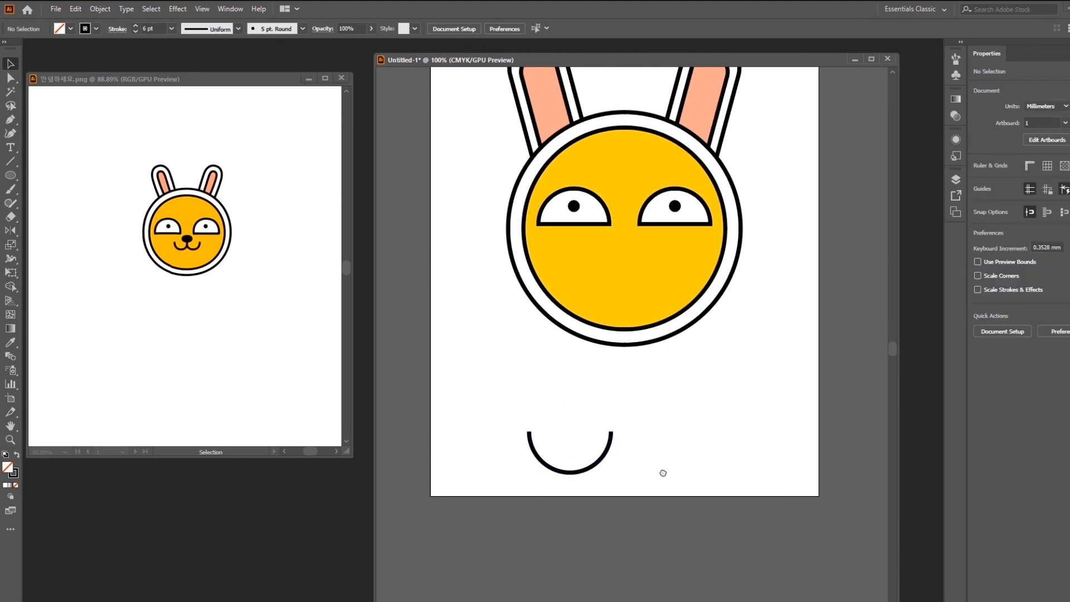
- Apply a round cap to the stroke ends of the mouth arc
left_click_drag(662, 473, 653, 442)
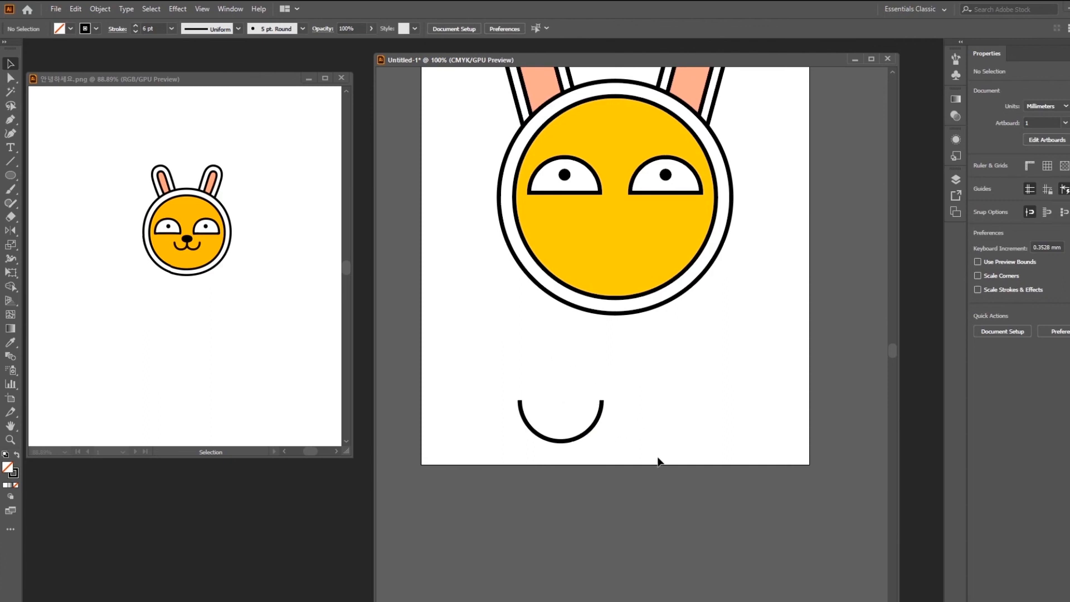
left_click_drag(456, 369, 611, 450)
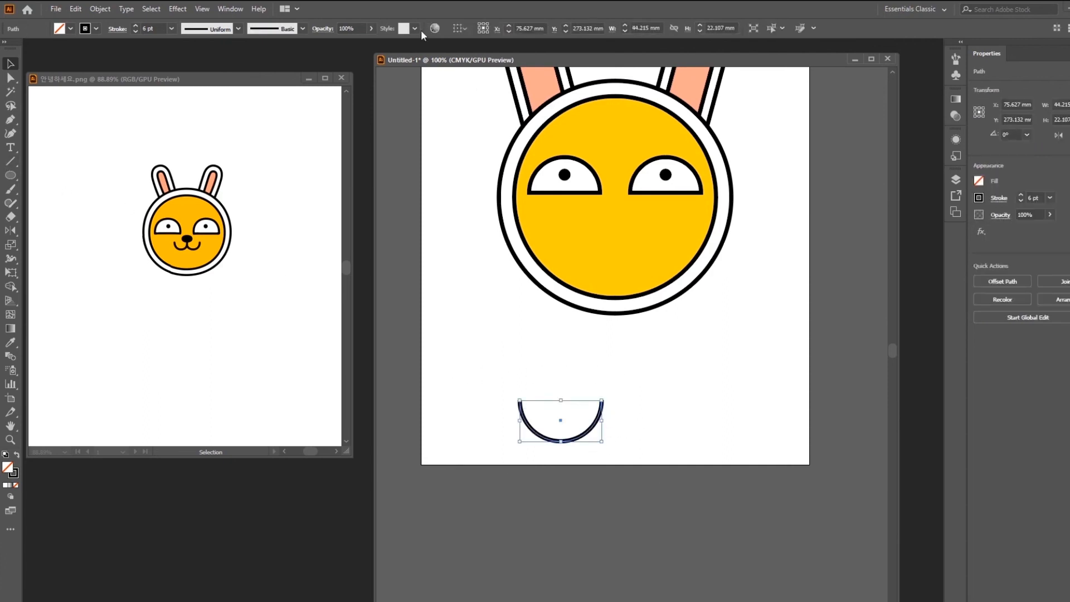
left_click(230, 9)
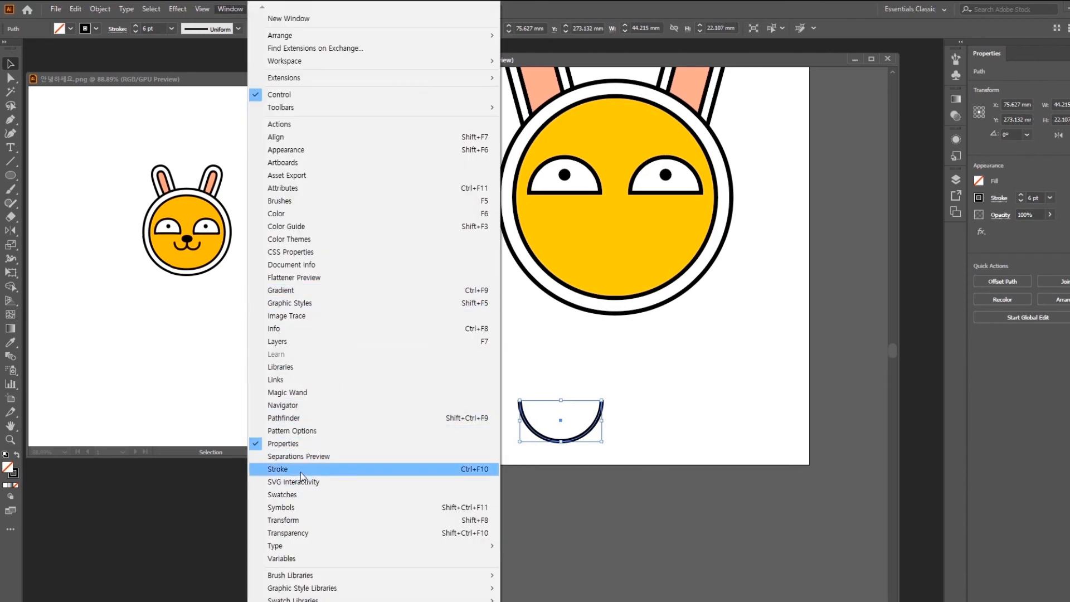
left_click(337, 469)
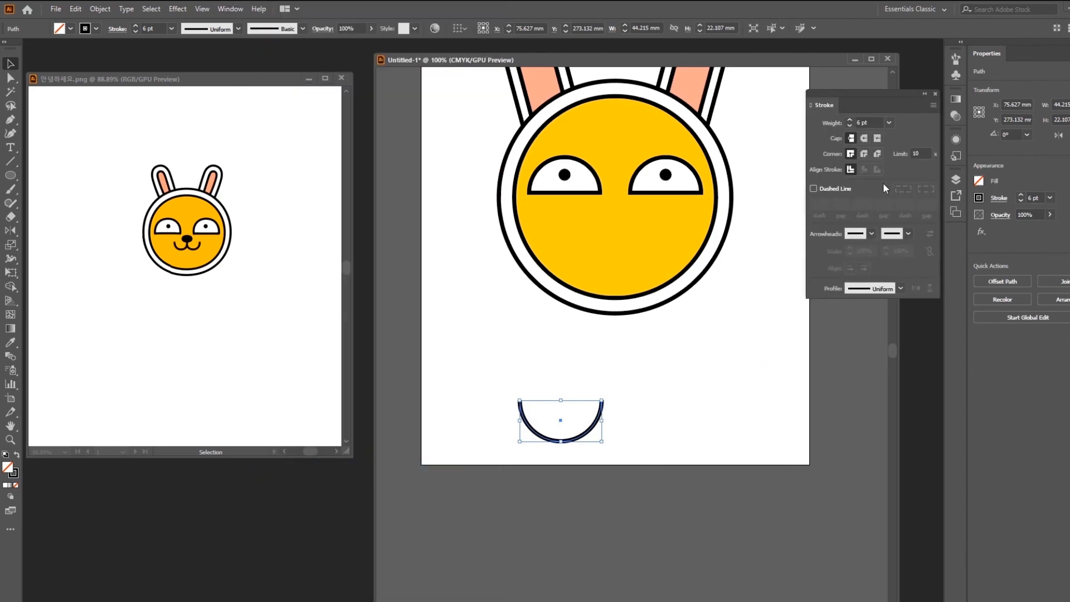
left_click(864, 138)
left_click(731, 343)
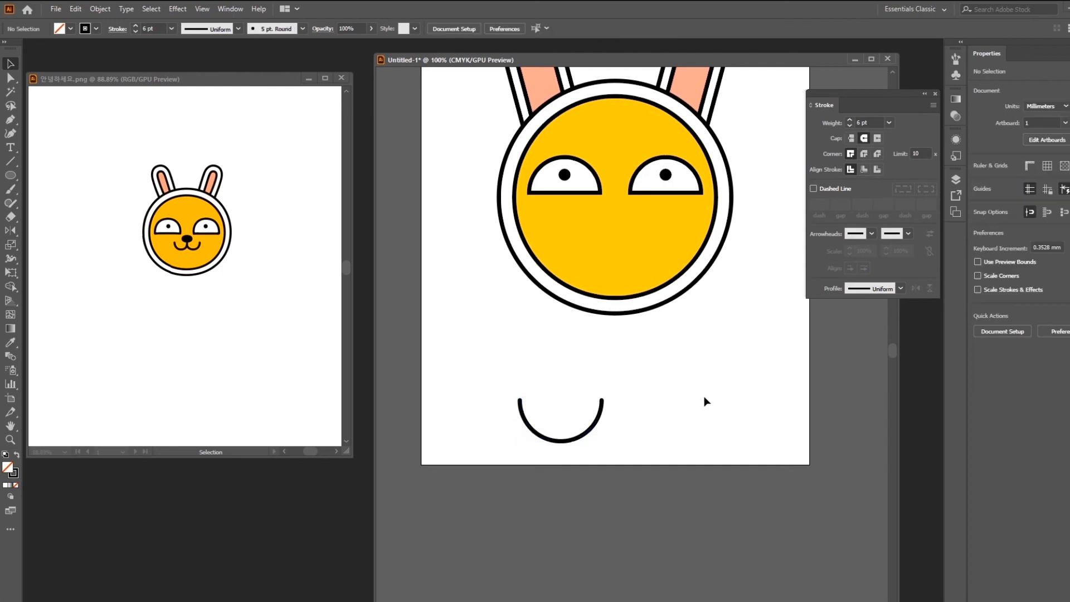
- Duplicate the mouth arc to its right so the two arcs meet at their adjoining ends
scroll(706, 401, "up", 3)
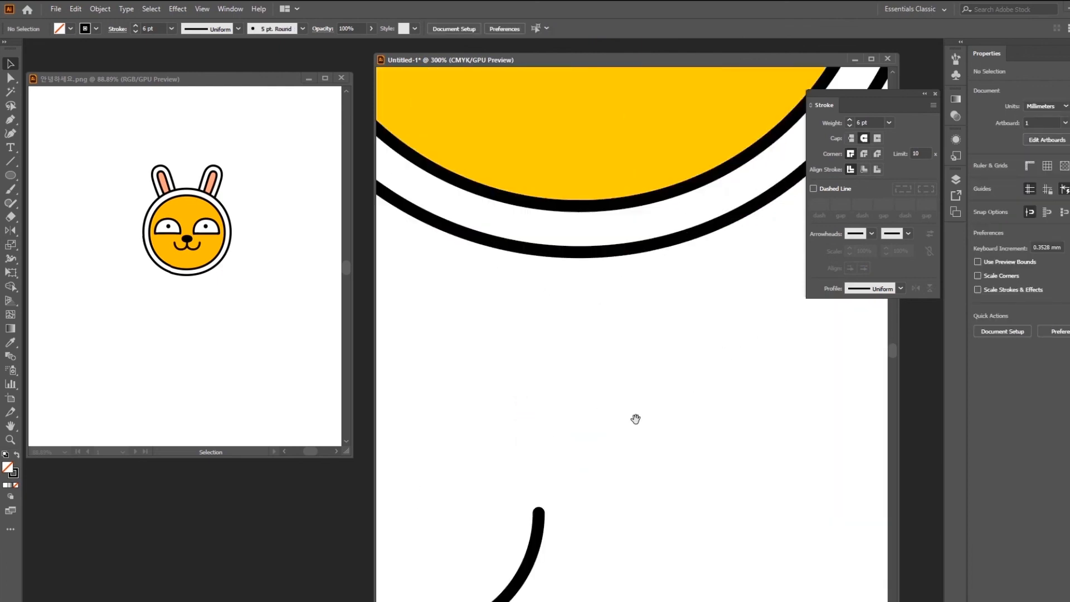
scroll(663, 377, "down", 2)
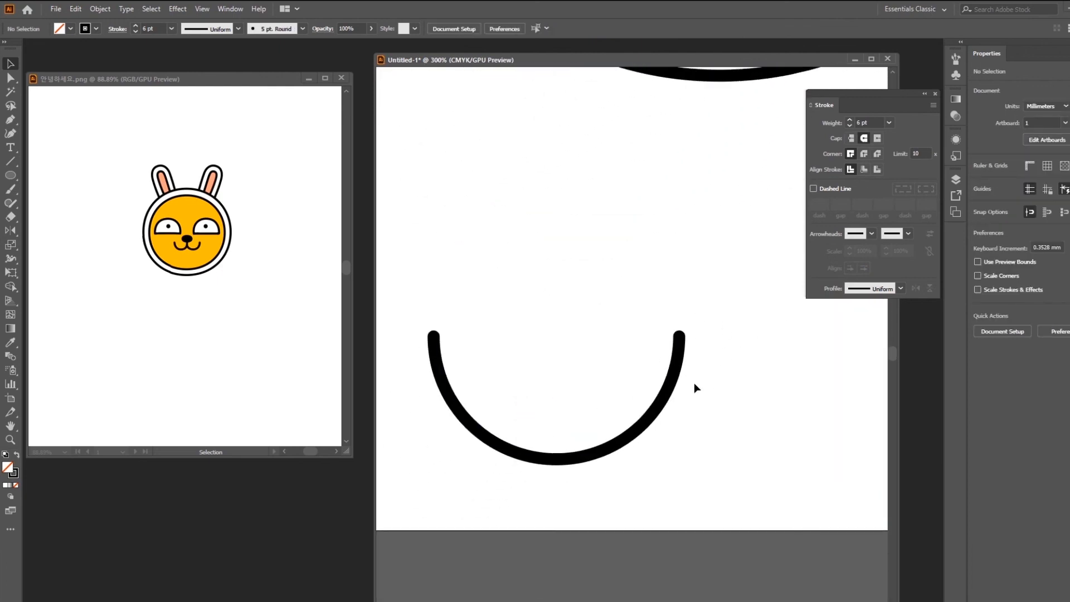
scroll(694, 384, "down", 2)
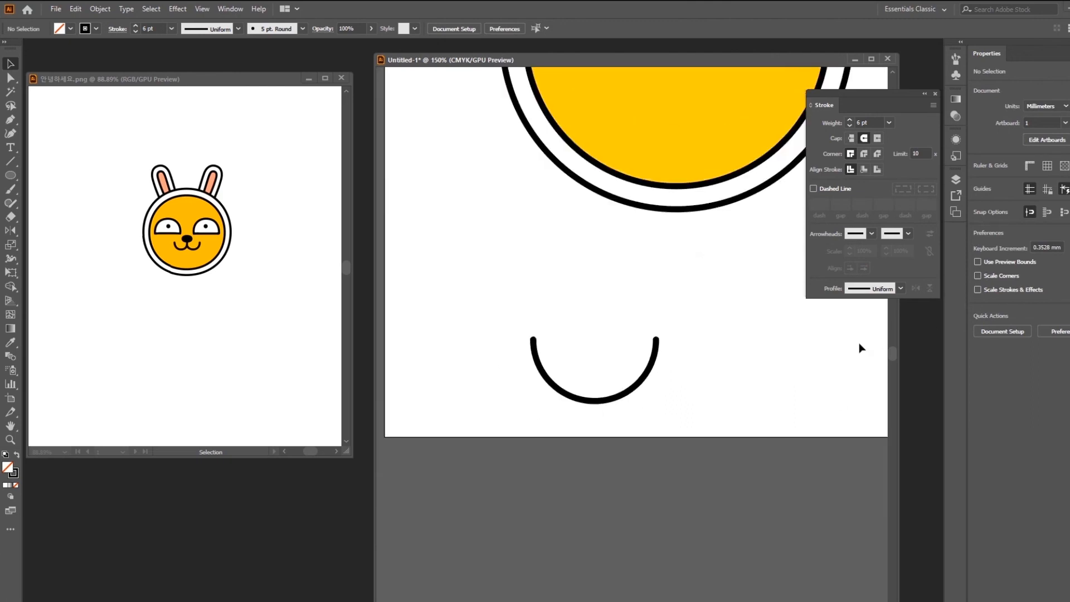
left_click(639, 387)
left_click_drag(639, 389, 762, 394)
left_click_drag(720, 289, 663, 308)
left_click(661, 312)
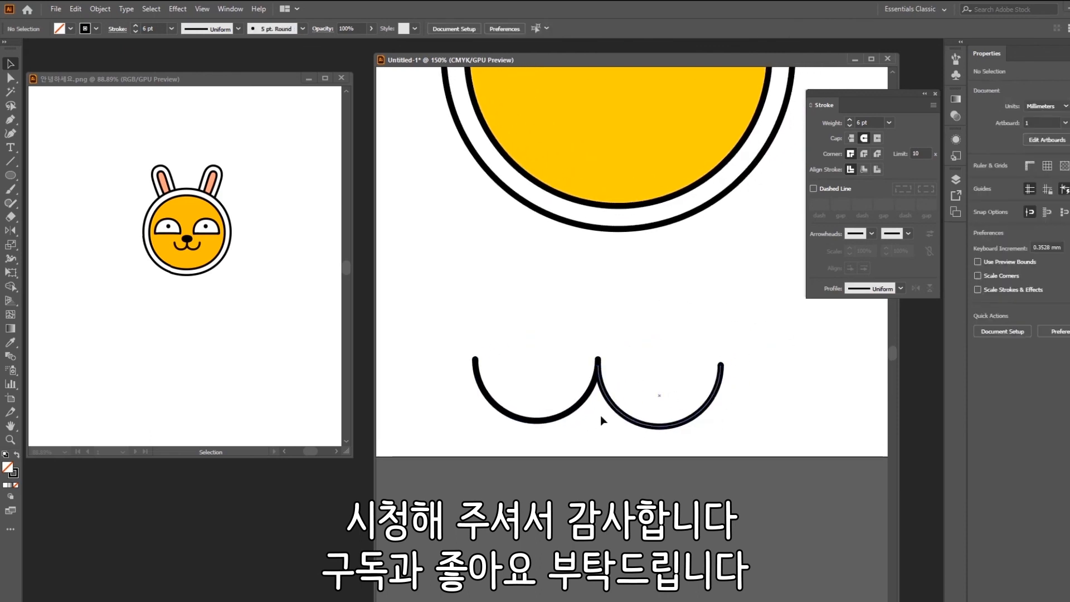
- Draw a nose ellipse about 19 by 10 mm above the point where the mouth arcs meet and fill it black
left_click(10, 176)
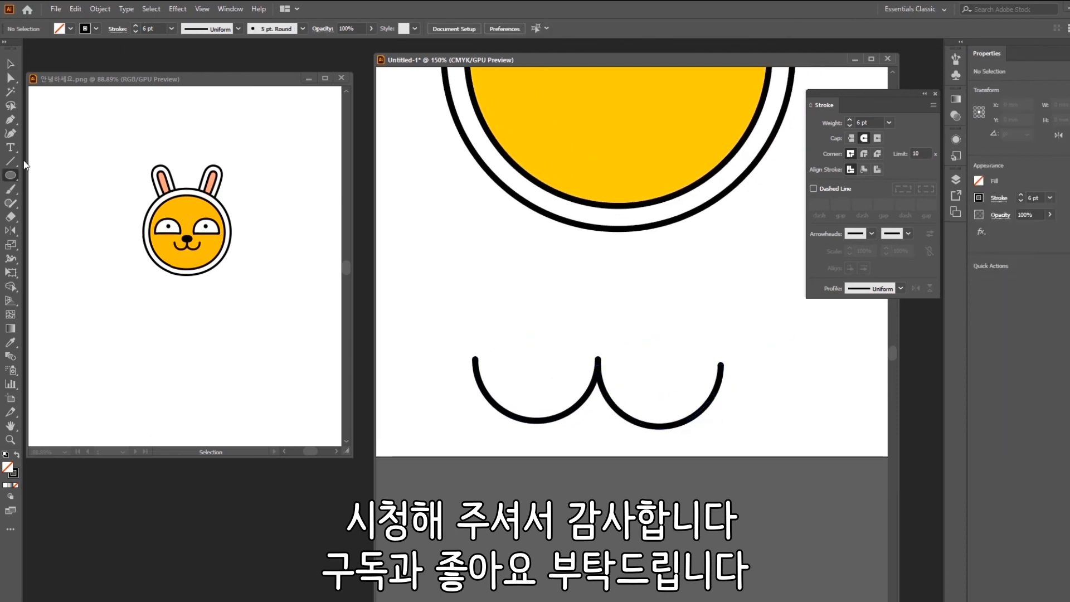
left_click_drag(571, 312, 626, 339)
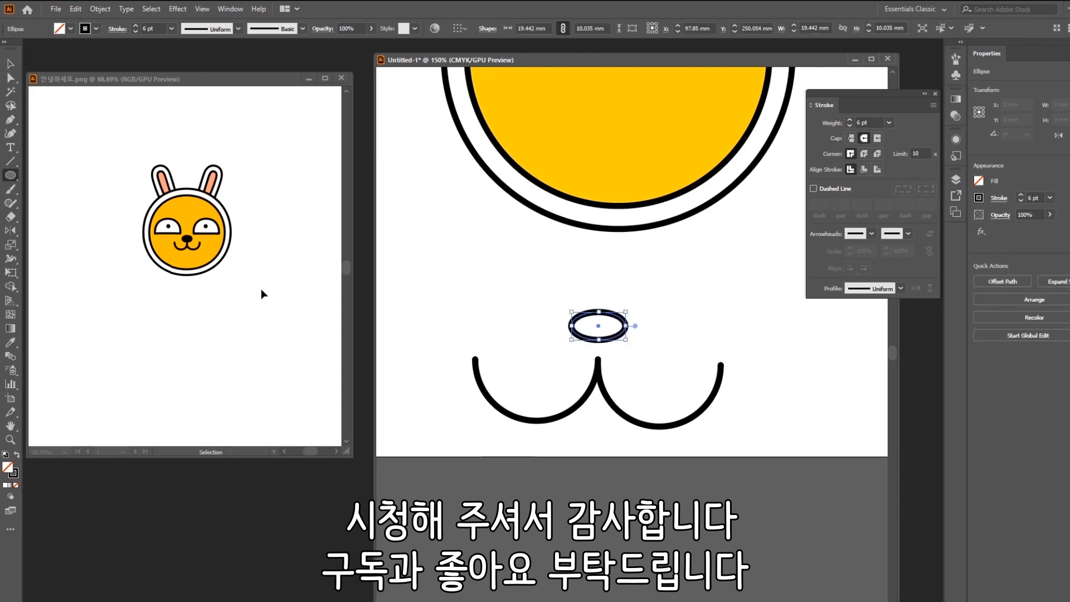
left_click(70, 28)
left_click(33, 49)
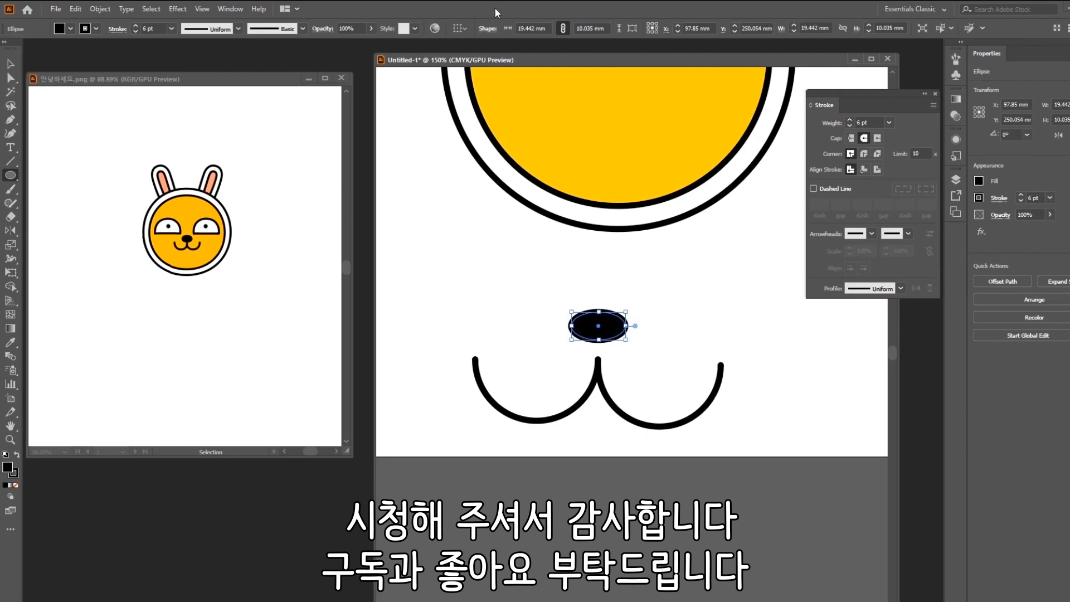
- Move the nose down onto the junction of the mouth arcs and group it with both arcs
left_click(10, 63)
left_click_drag(611, 331, 611, 351)
left_click_drag(414, 303, 800, 453)
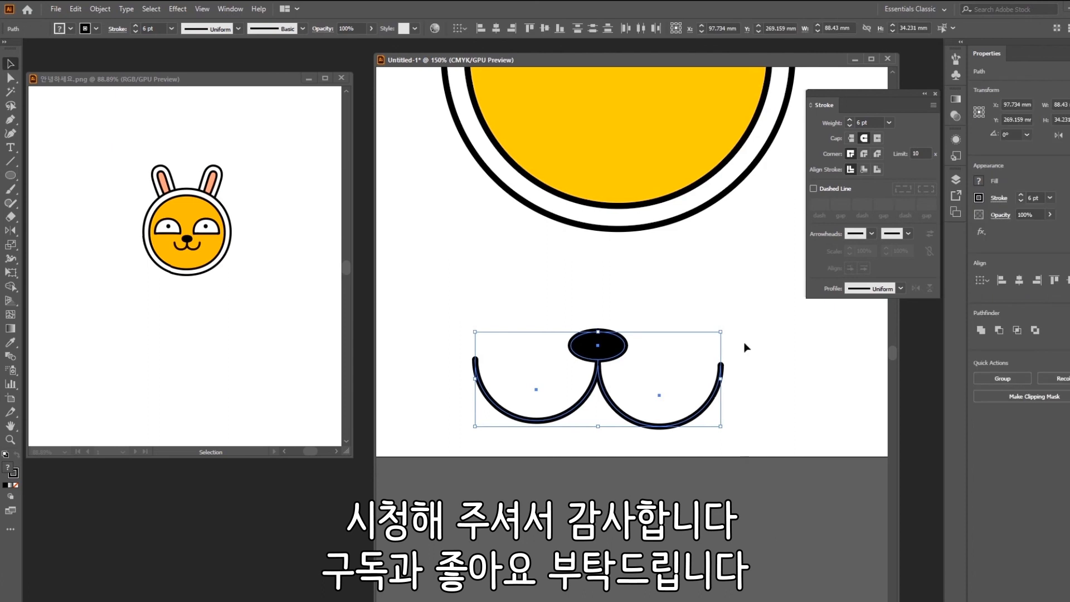
scroll(741, 379, "up", 3)
key("ctrl+g")
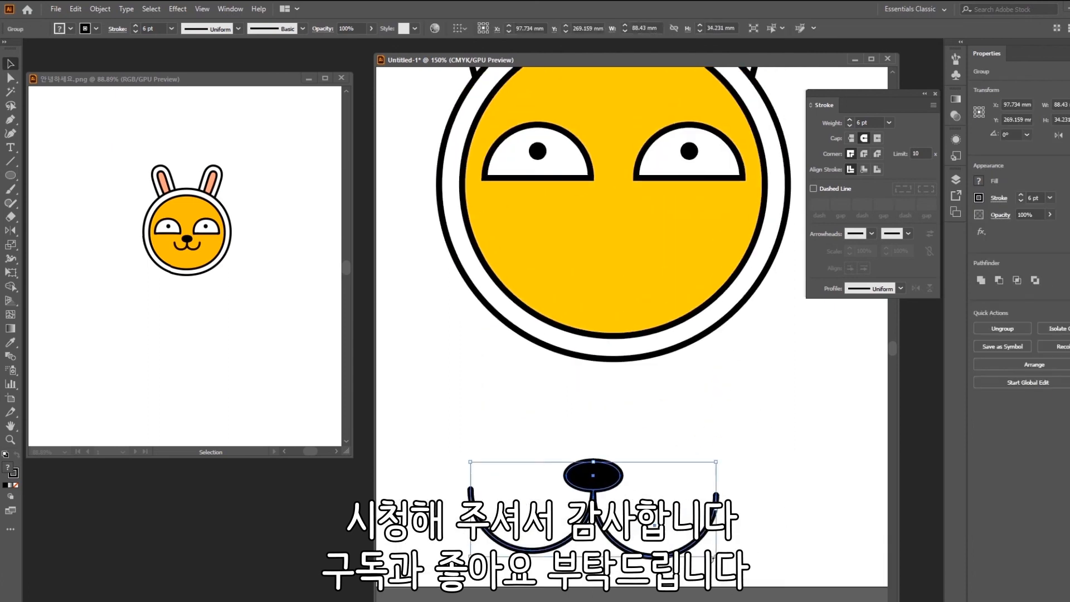
- Scale the nose-and-mouth group down to about 54 mm wide and center it on the yellow face just below the eyes
left_click_drag(716, 555, 622, 520)
left_click_drag(559, 470, 623, 205)
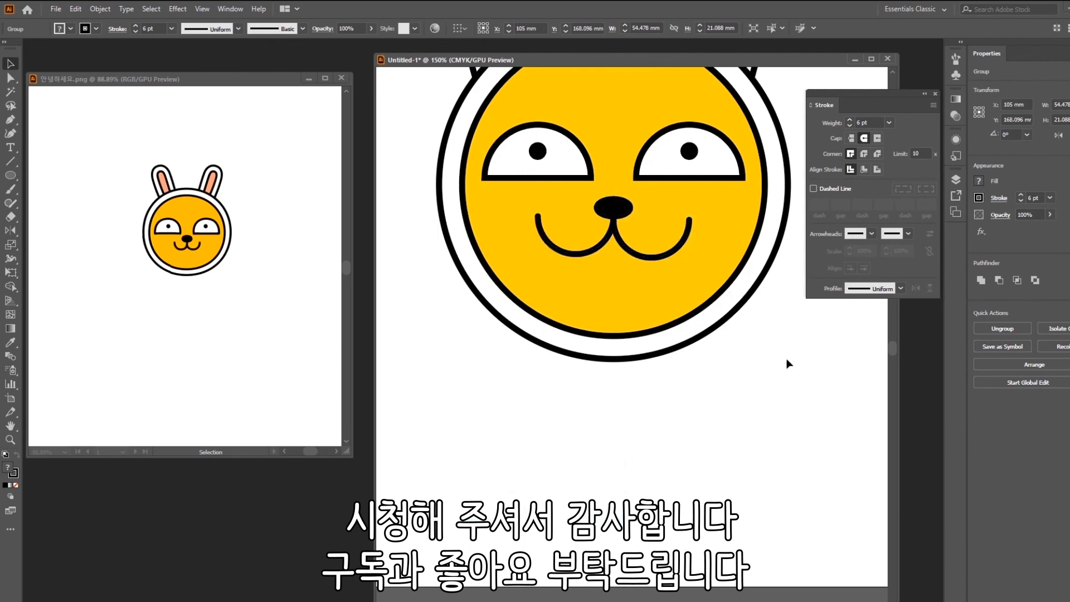
left_click(778, 350)
scroll(755, 327, "up", 2)
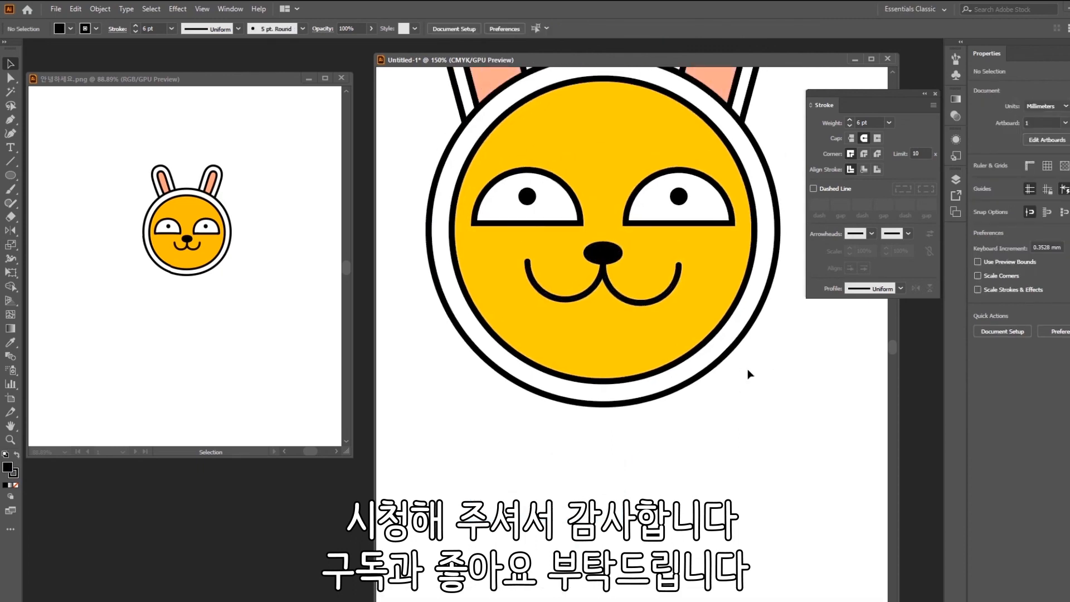